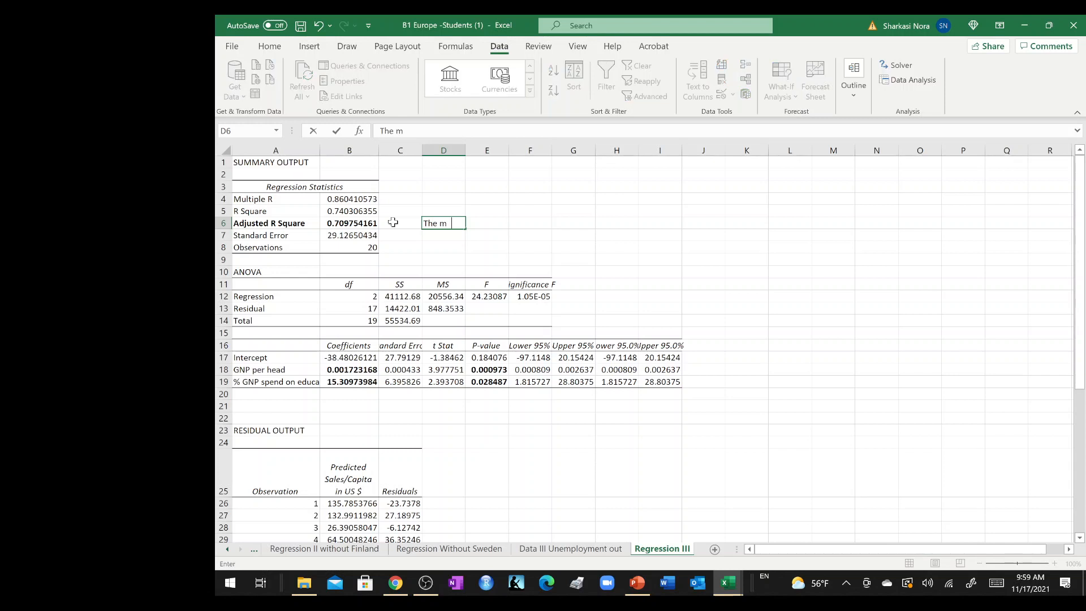
Complete the note in D6: "The model explains 70.97% of the variance of the sales per capital of computers in US $".
type("explains 70.97$")
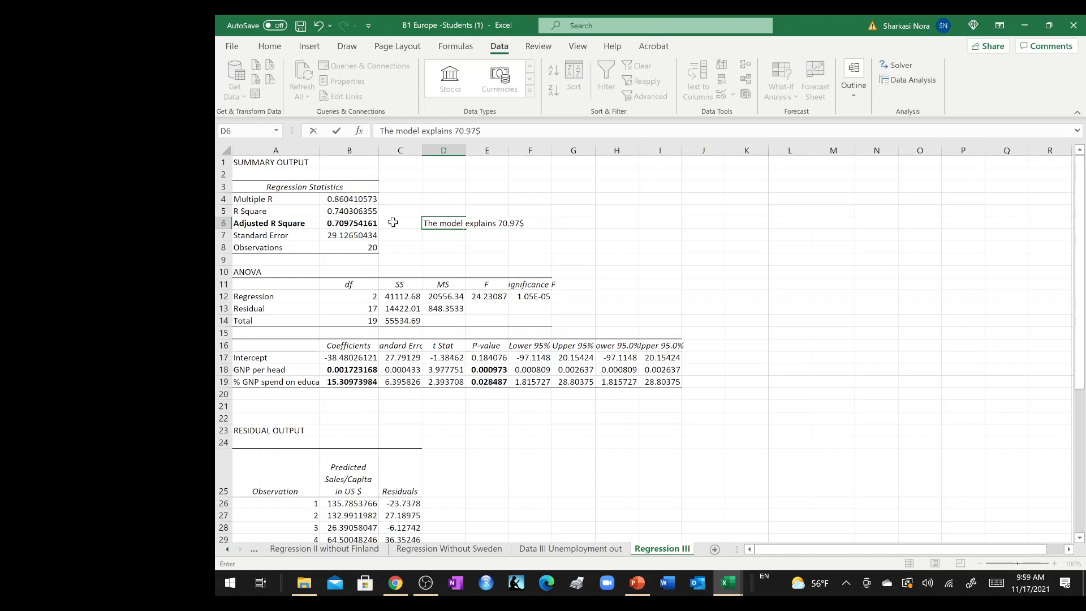
type("%")
type(" inc")
type(" of the varia")
type("nce of the sa")
type("les ")
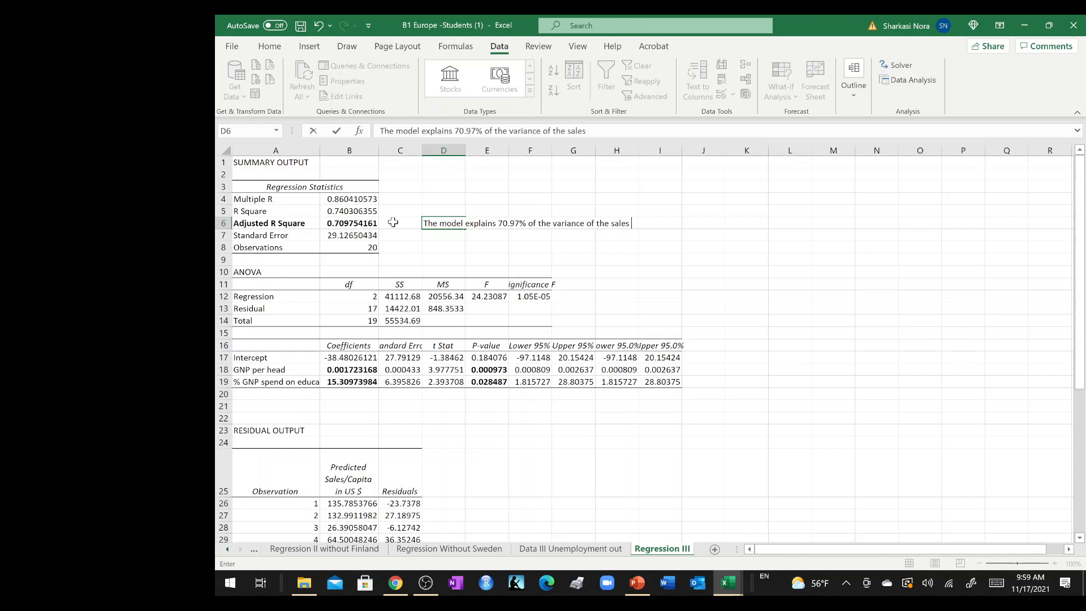
type("per capitl")
type(" of comput")
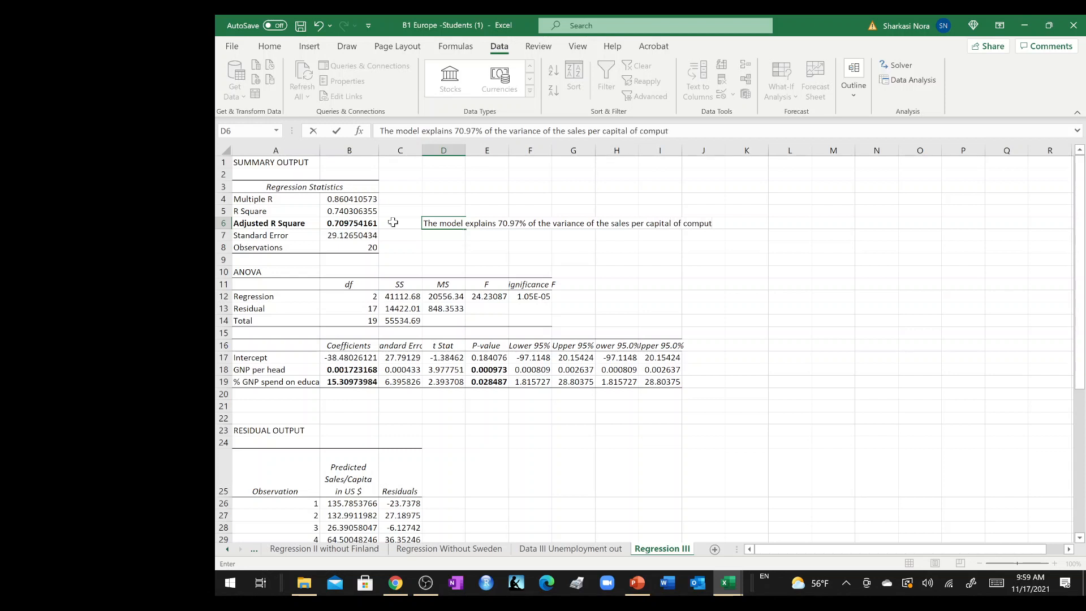
type("ers in US $")
key("Return")
Enter 1 in D5 above the note and "<=0.05" in G12 beside the Significance F value.
left_click(434, 216)
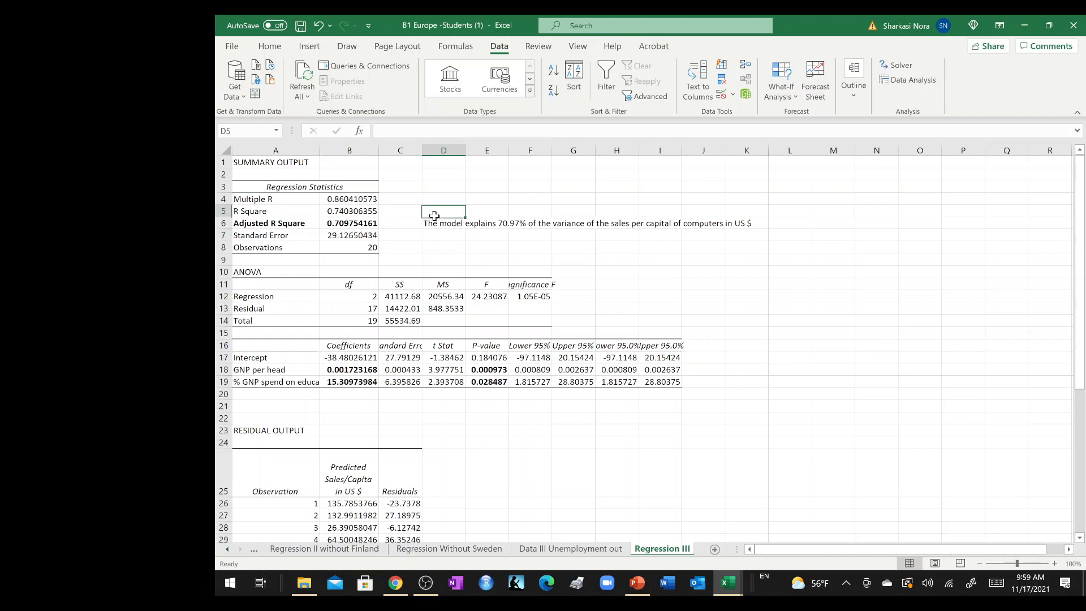
type("1")
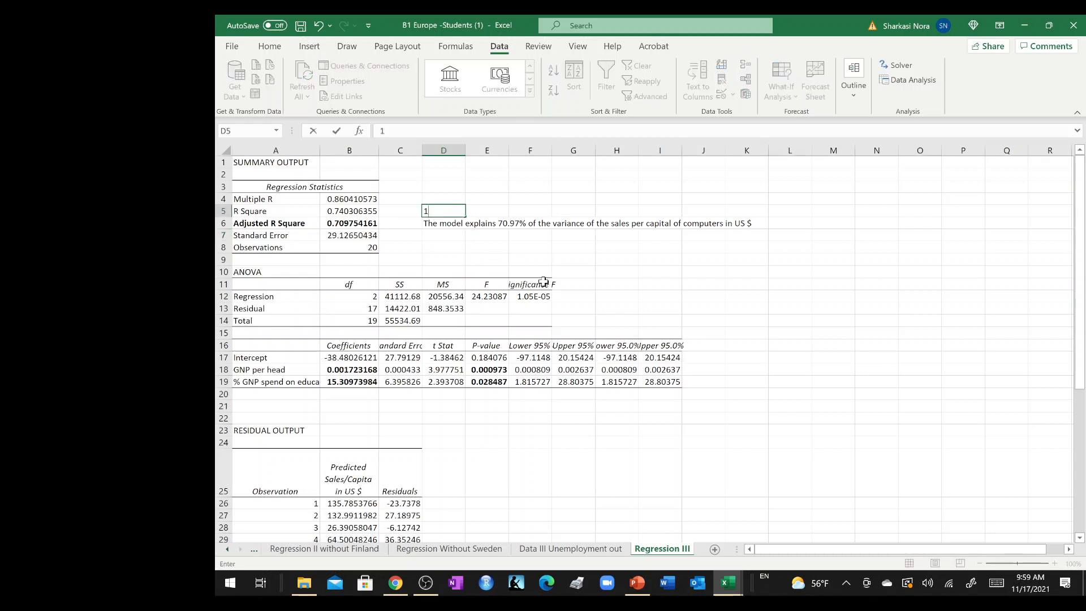
left_click(581, 302)
type("<=")
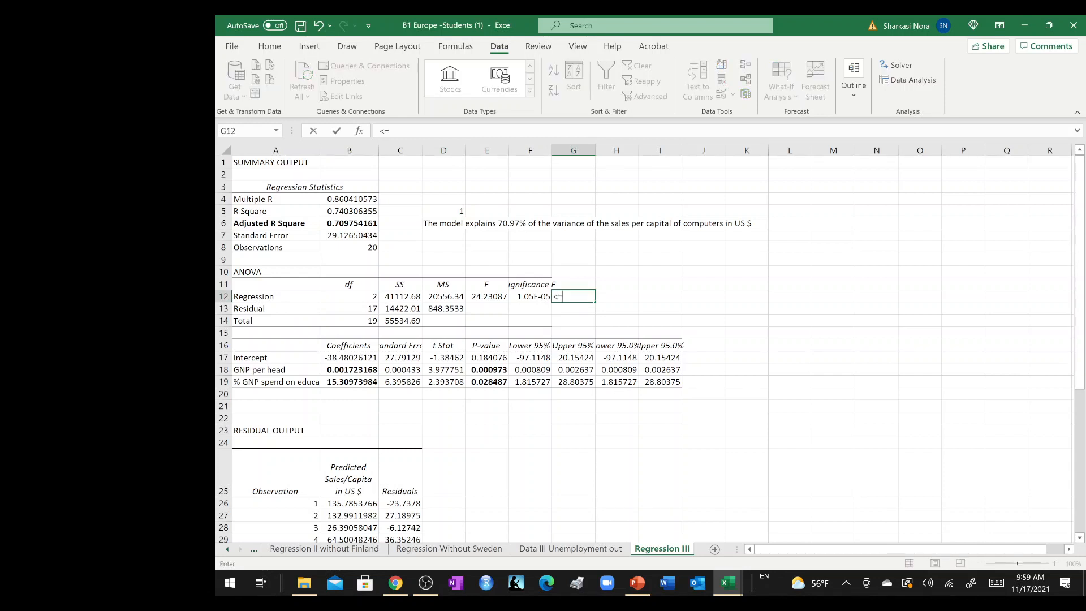
type("0.05")
key("Tab")
Write "all variables in the model are important" in H12, beside the significance threshold.
type("all")
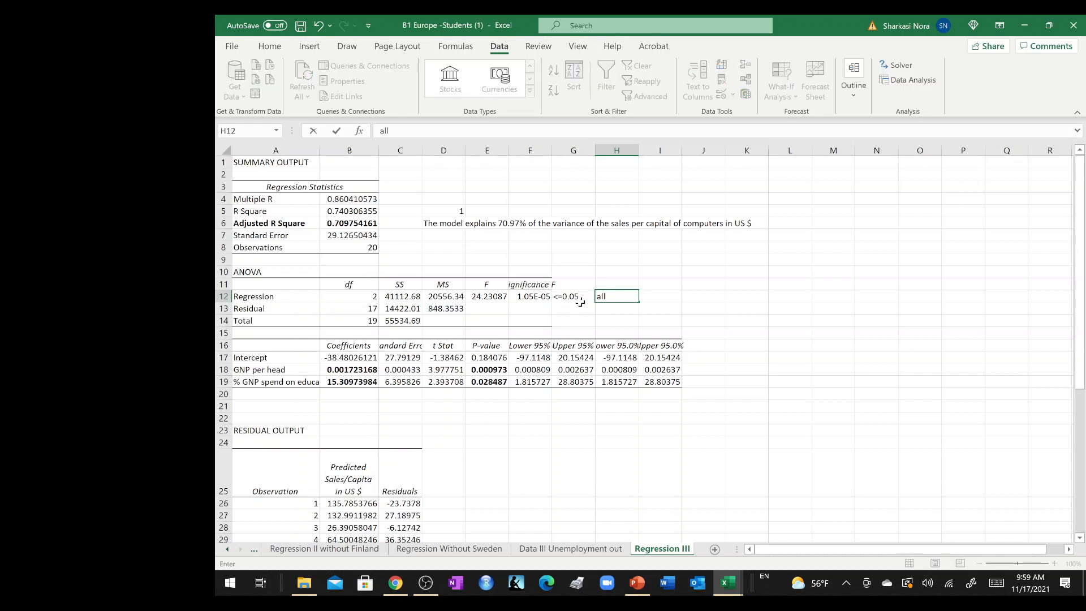
type(" variables in the model ar")
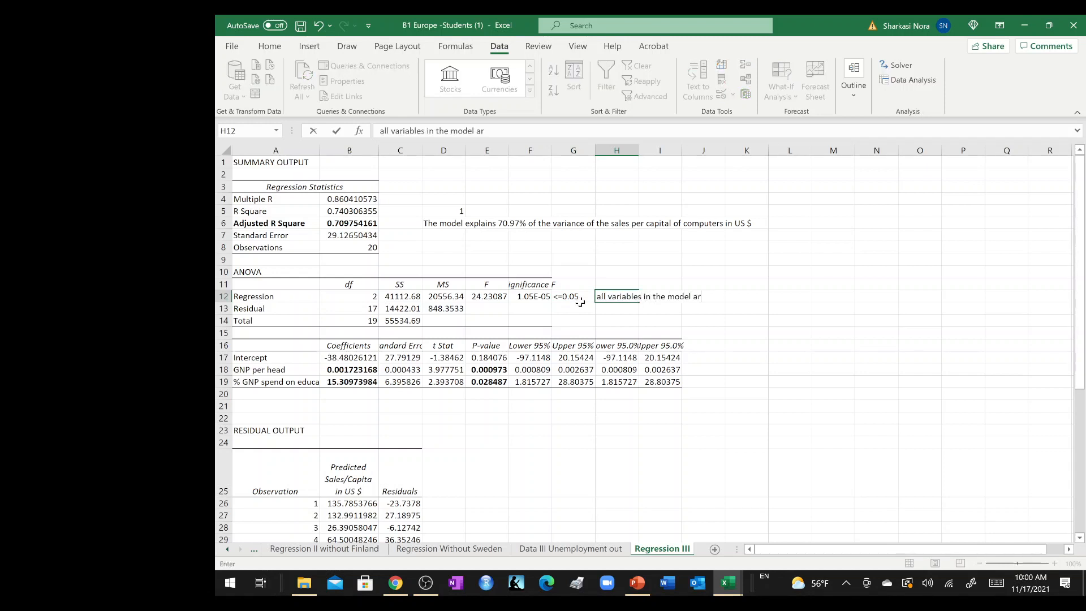
type("e important")
key("Return")
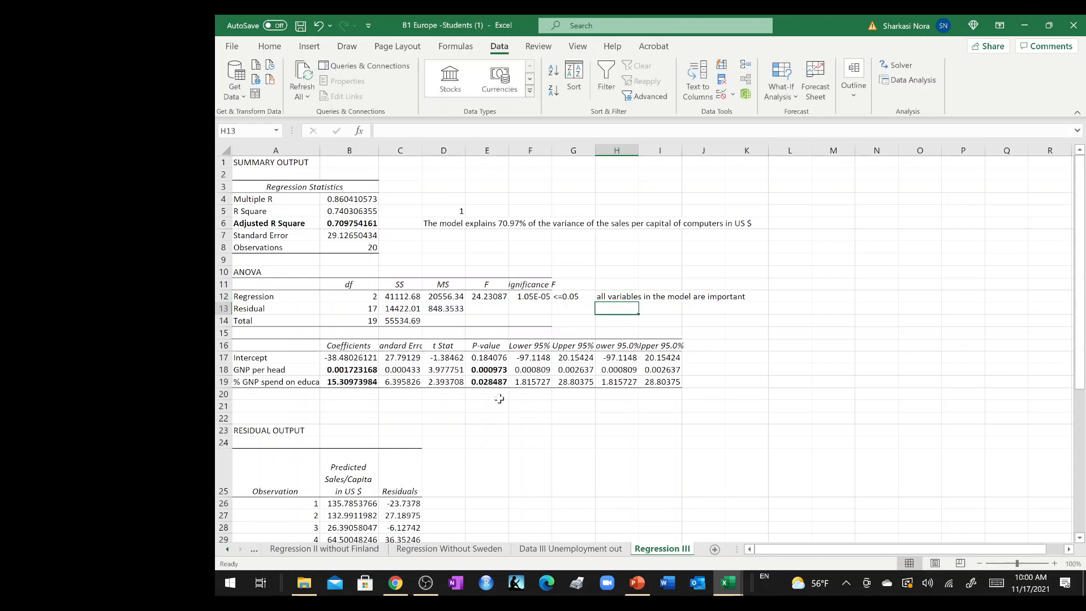
Calculate twice the Standard Error in D25, beside the Residuals heading, with the formula =2*B7.
left_click(449, 469)
type("=2*")
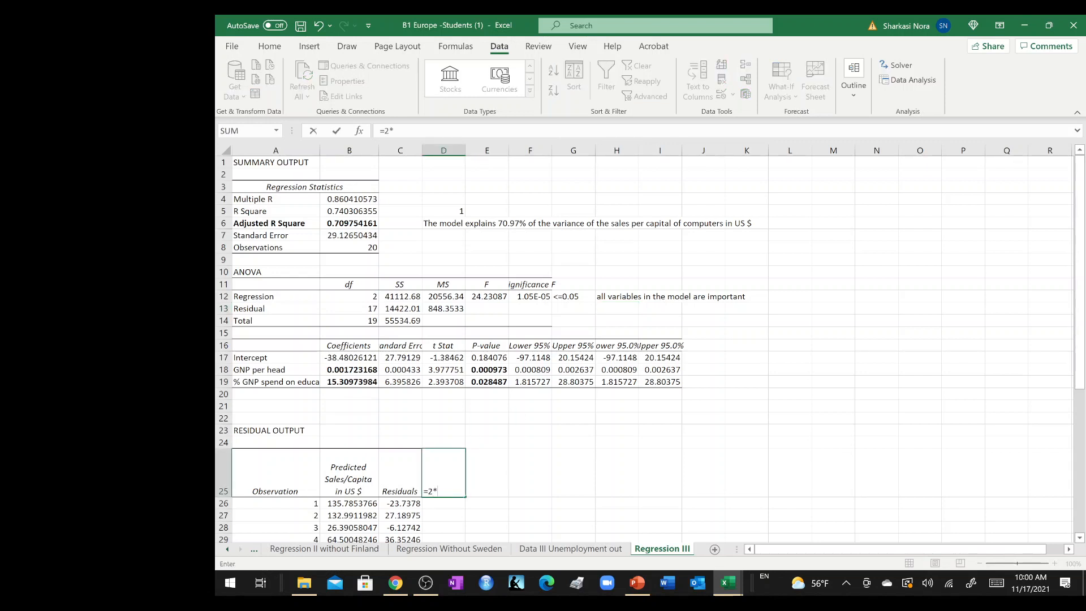
left_click(351, 224)
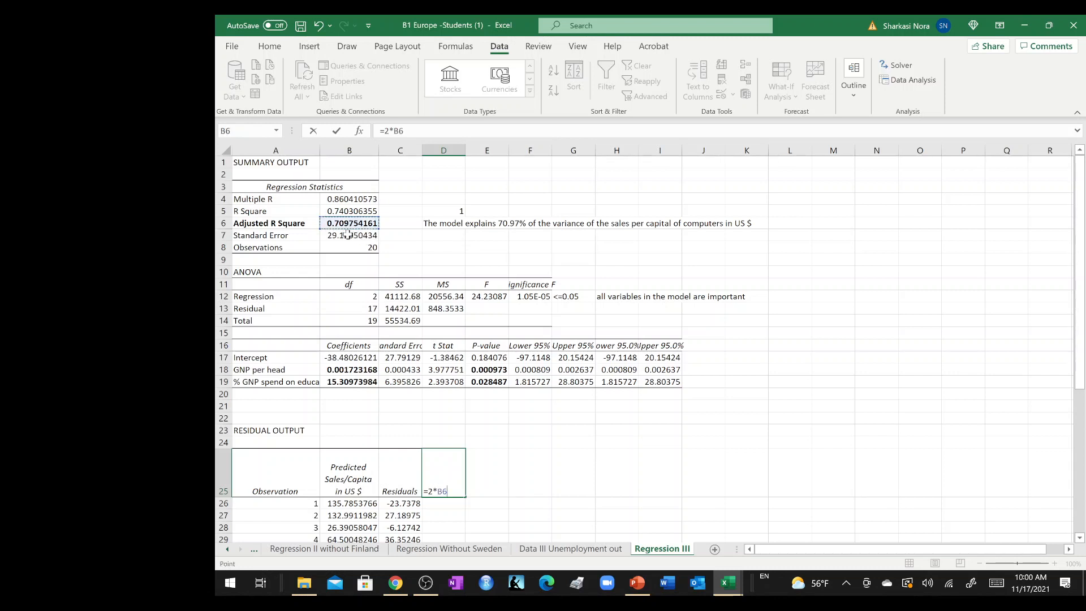
key("Return")
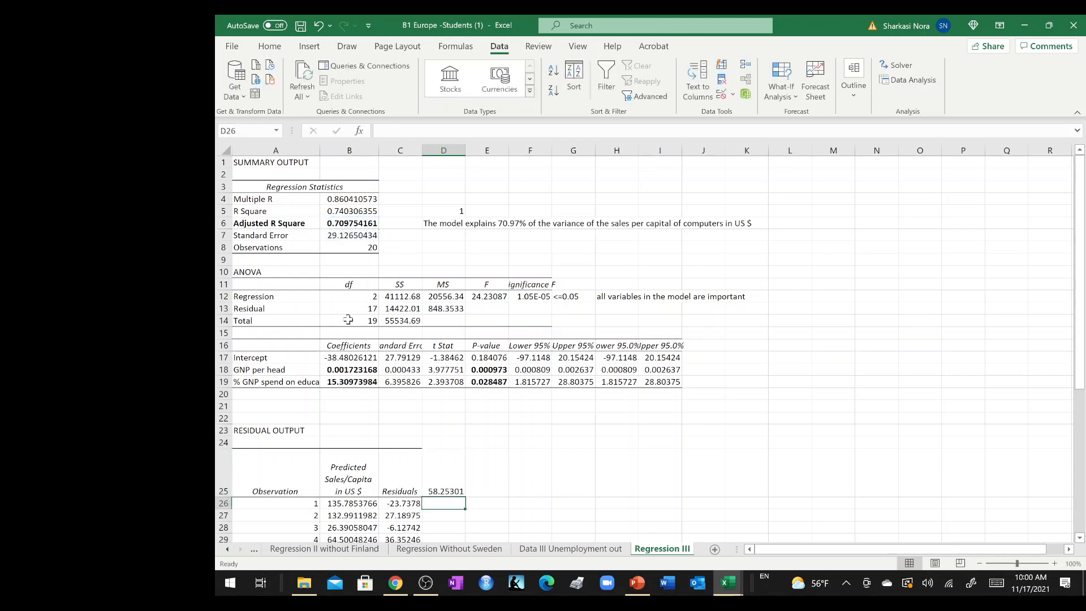
Begin an IF formula in D26 that tests the absolute value of the first residual: =if(ABS(C26)<=.
scroll(652, 385, "down", 6)
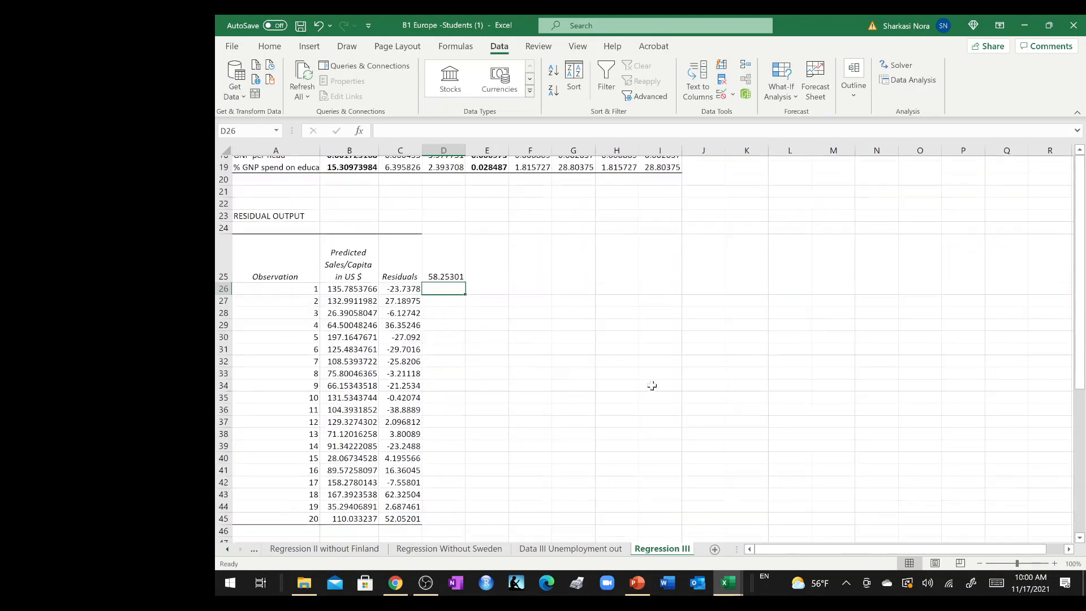
scroll(653, 386, "up", 4)
scroll(653, 385, "up", 8)
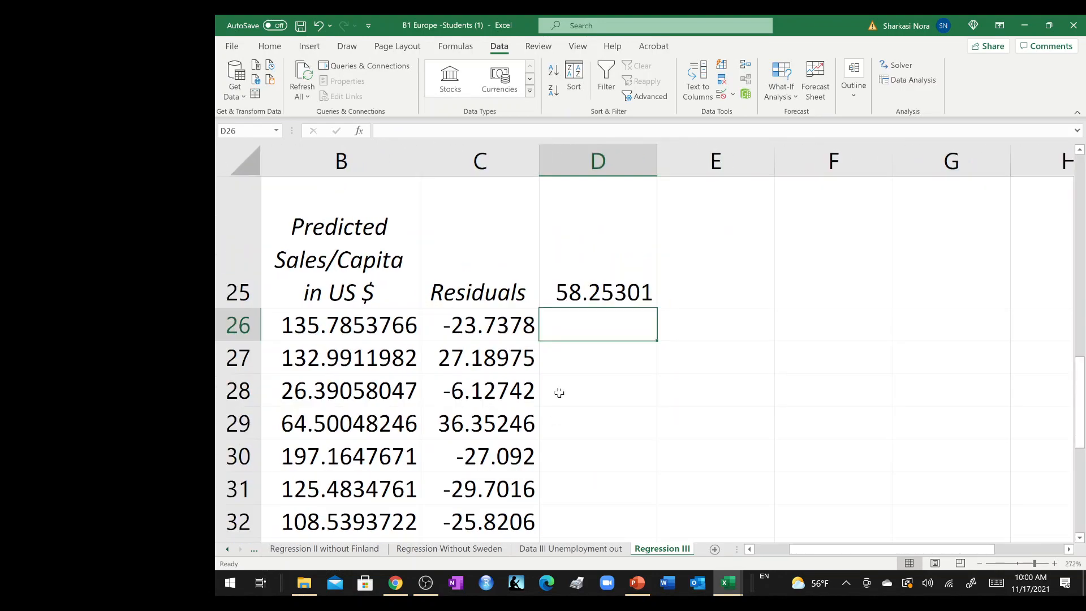
type("=")
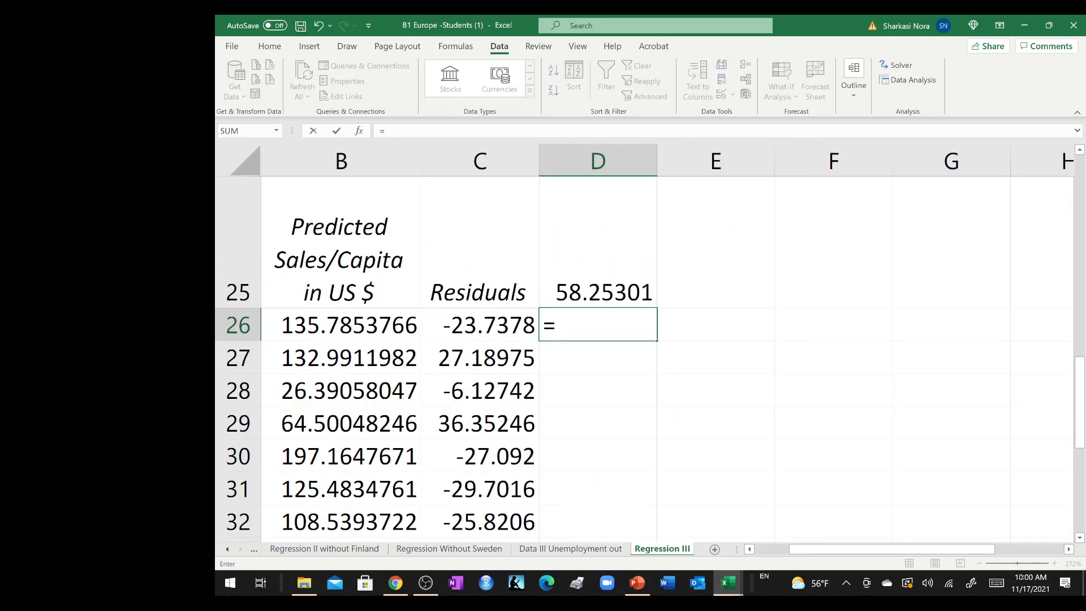
type("if(ABS(")
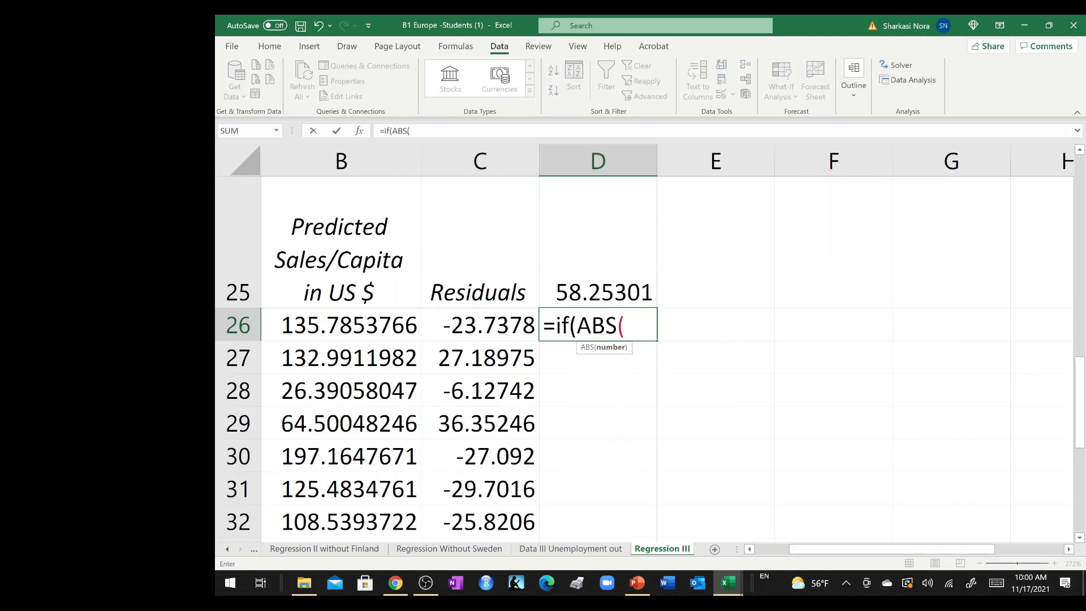
left_click(481, 324)
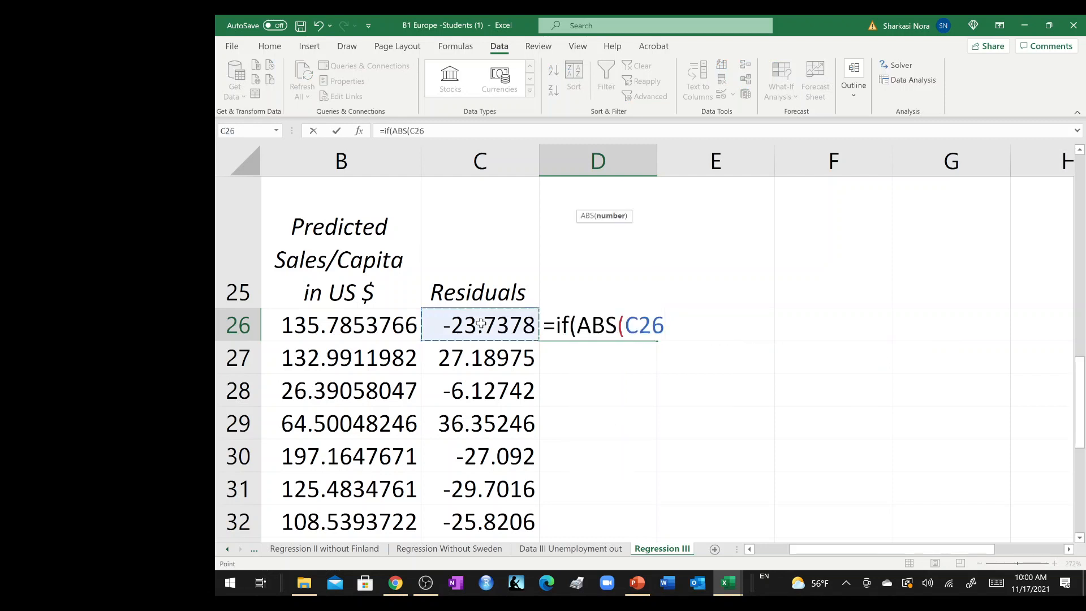
type(")<")
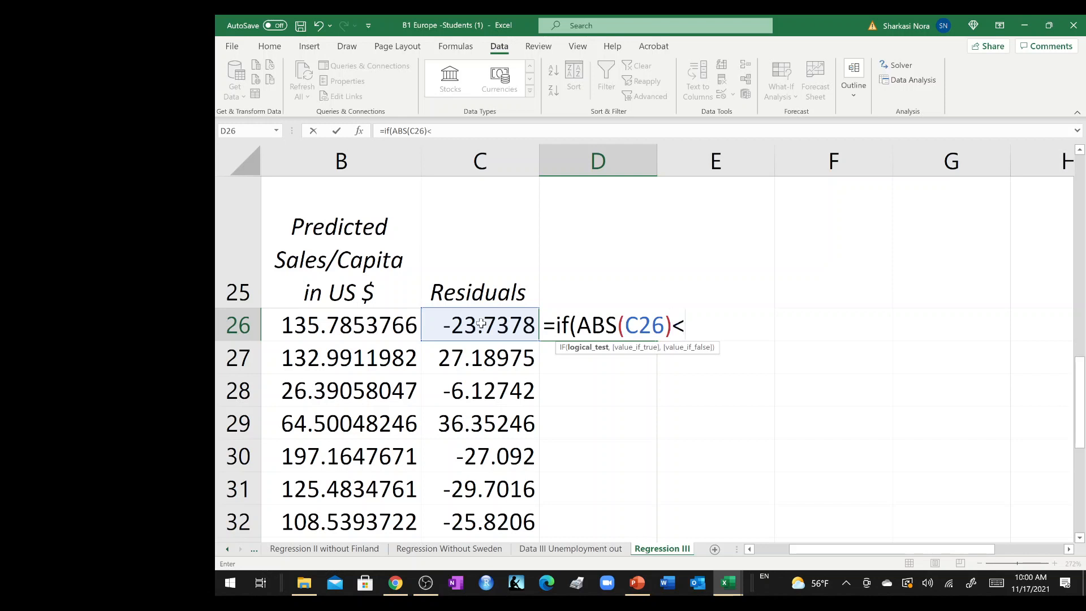
type("-+")
key("BackSpace")
type("=")
Try to reference D25 as the limit in the D26 formula and accept the suggested formula correction.
left_click(527, 220)
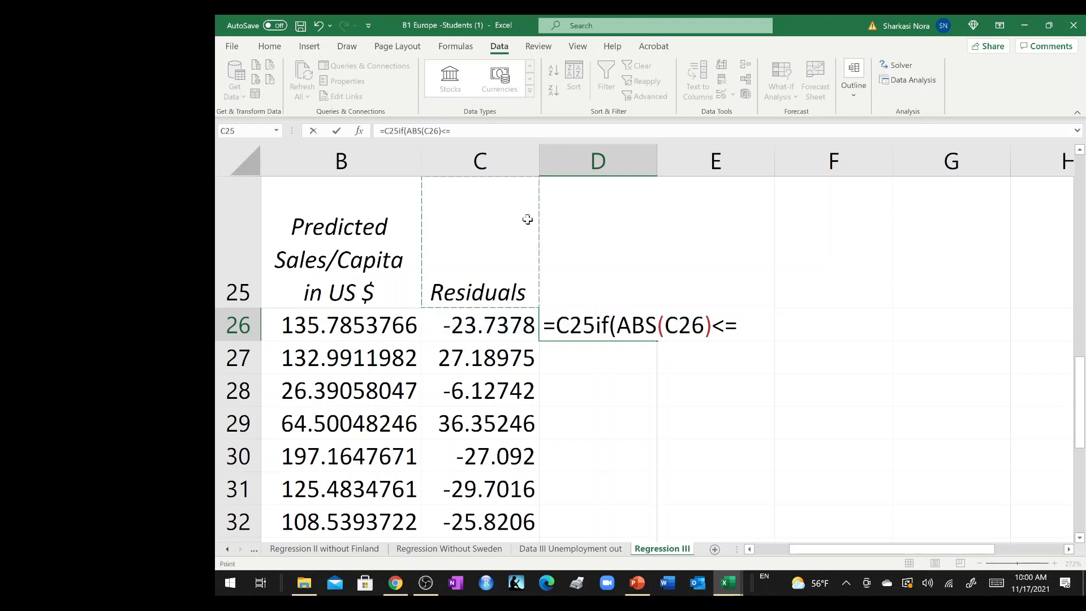
key("Down")
key("Right")
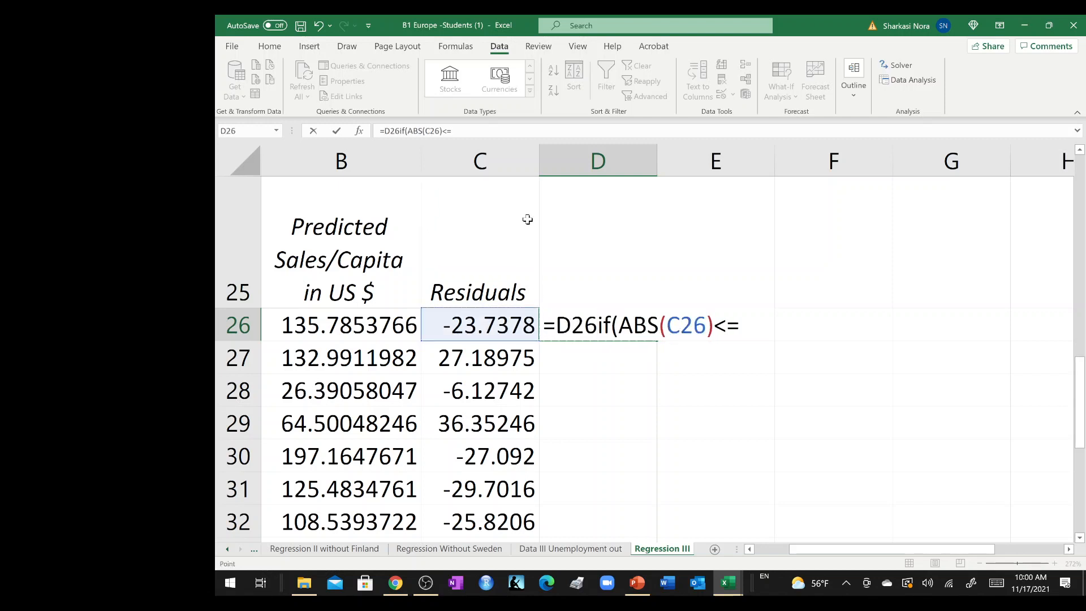
key("Up")
key("Return")
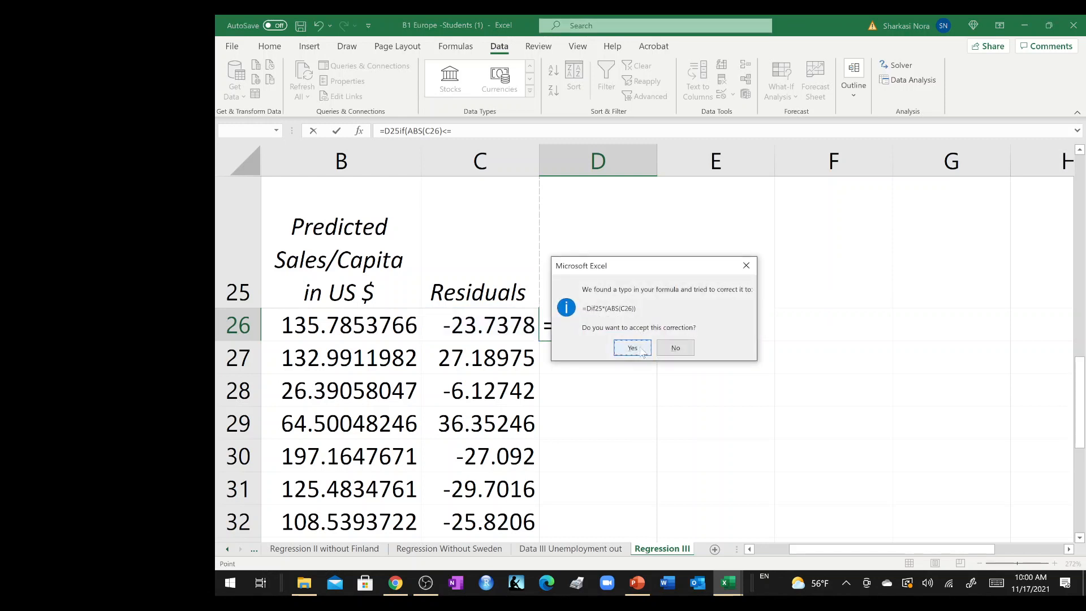
left_click(633, 347)
Add the comparison <=$D$25 and the outcomes 1 and 0 to the formula in D26.
double_click(627, 323)
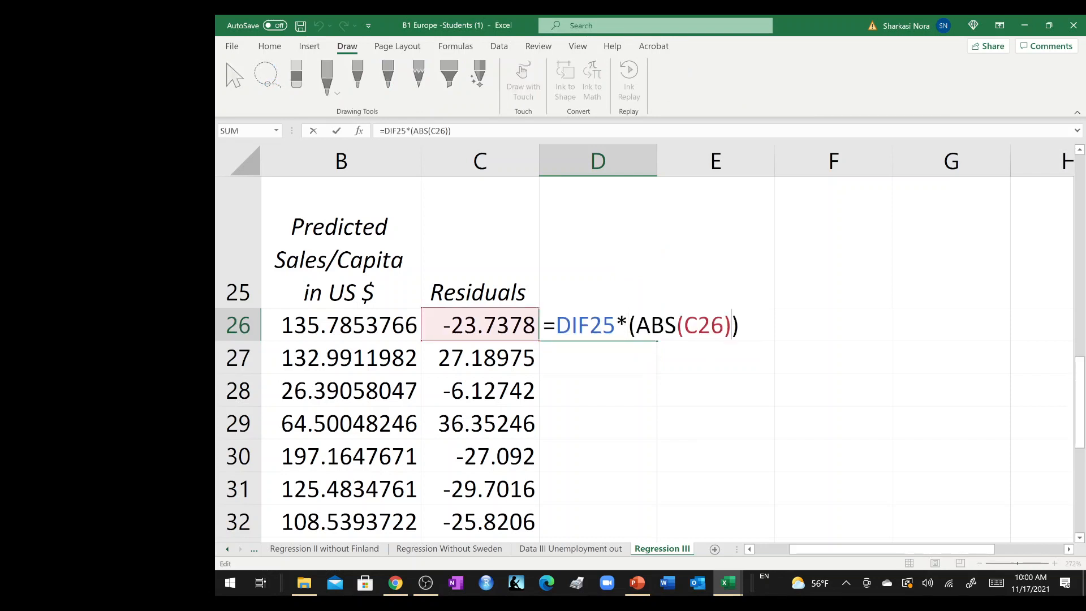
type("<=$D")
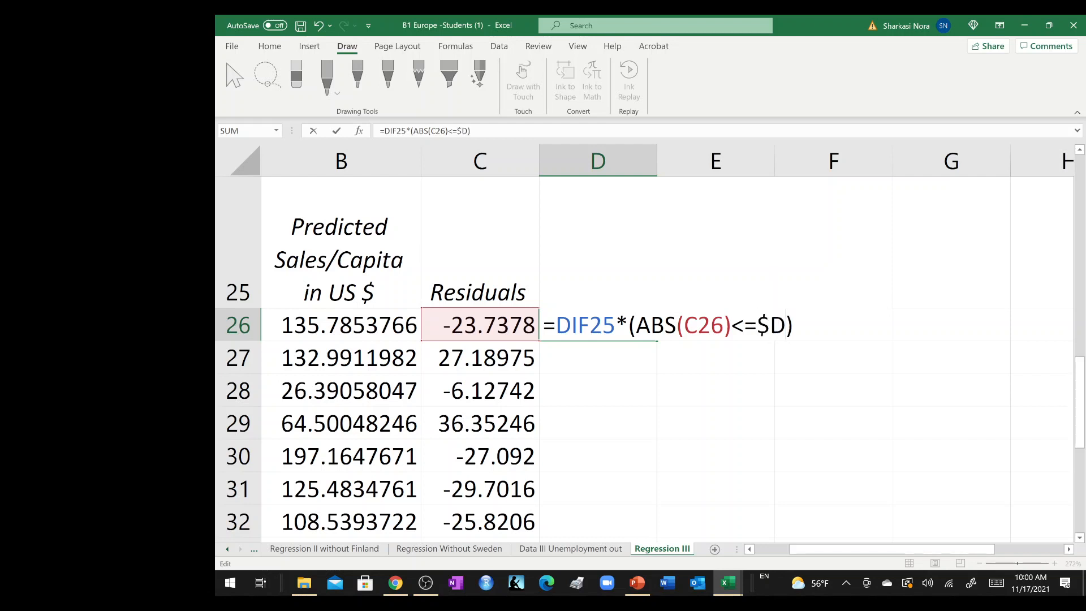
type("$25")
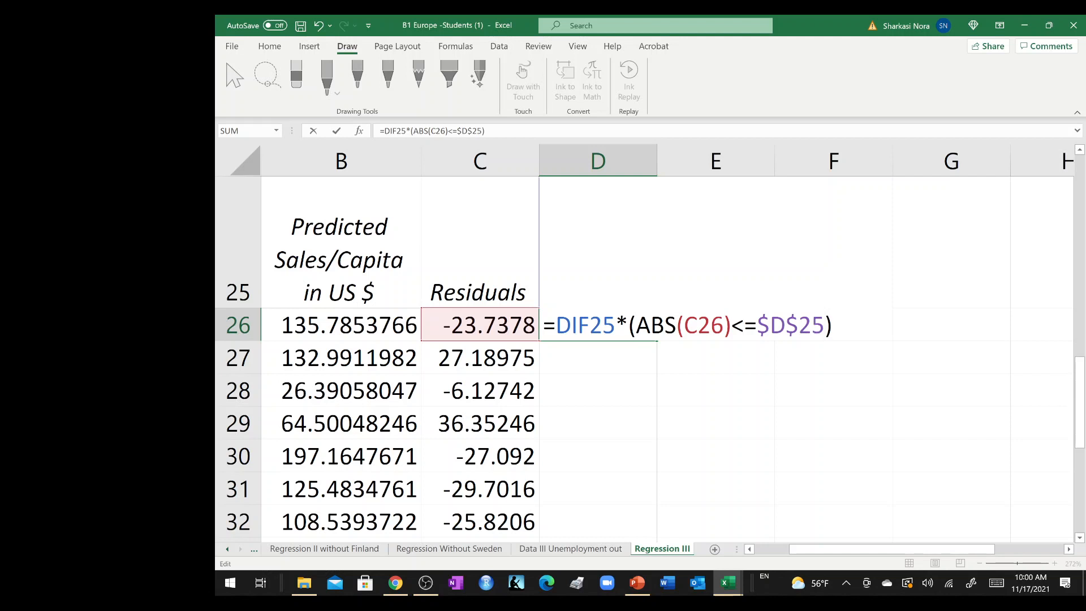
type(",1,0)")
key("Return")
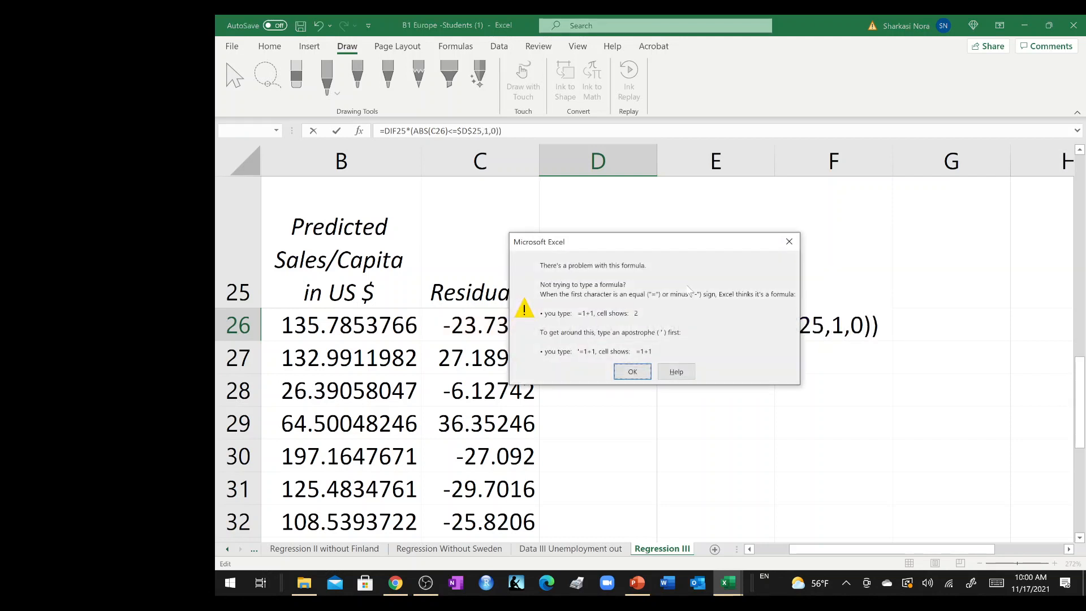
key("Return")
key("Return")
key("Return")
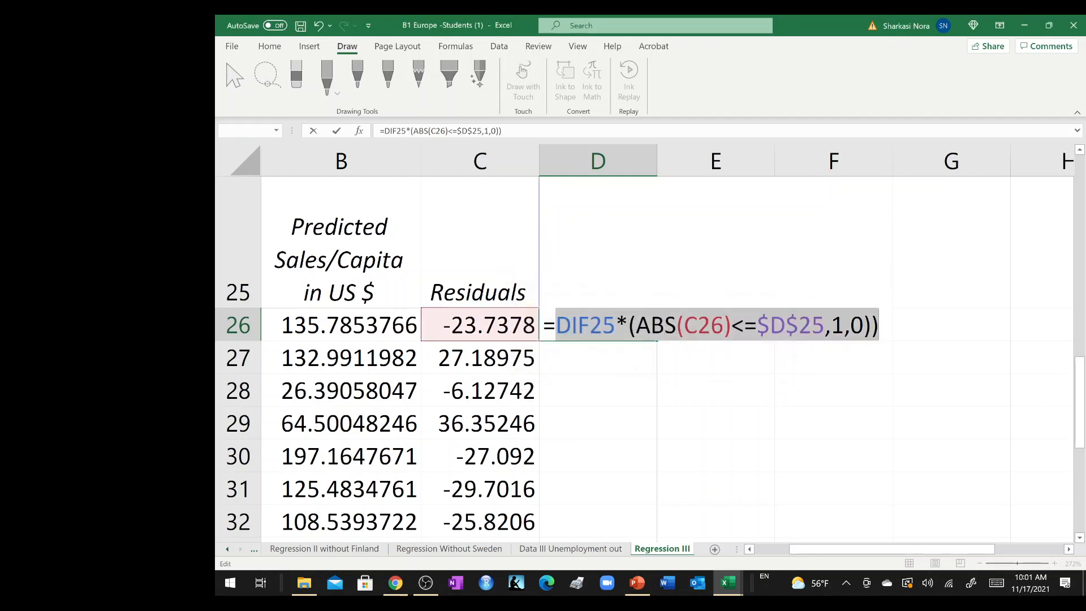
Remove the surplus closing parenthesis from the end of the D26 formula.
key("Left")
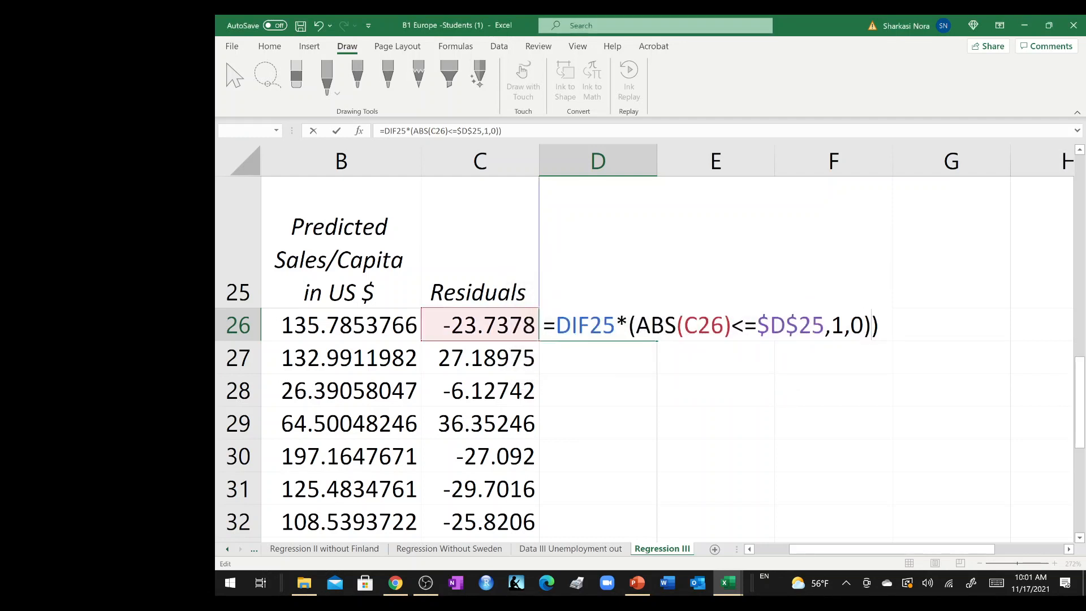
key("Delete")
key("Return")
key("Return")
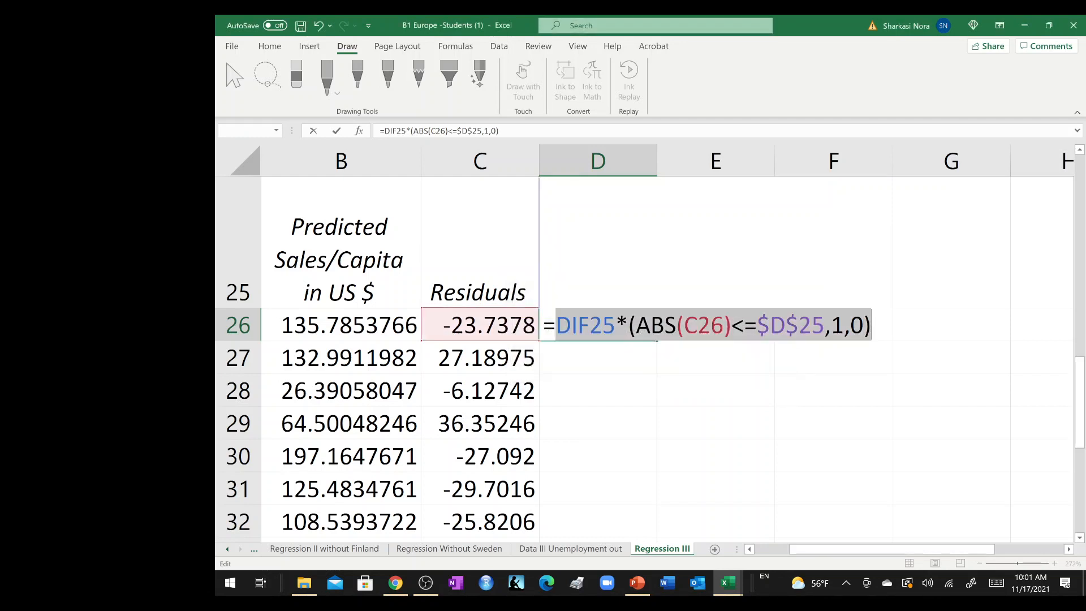
Replace DIF25* with the IF function so the D26 formula reads =if(ABS(C26)<=$D$25,1,0).
left_click(745, 325)
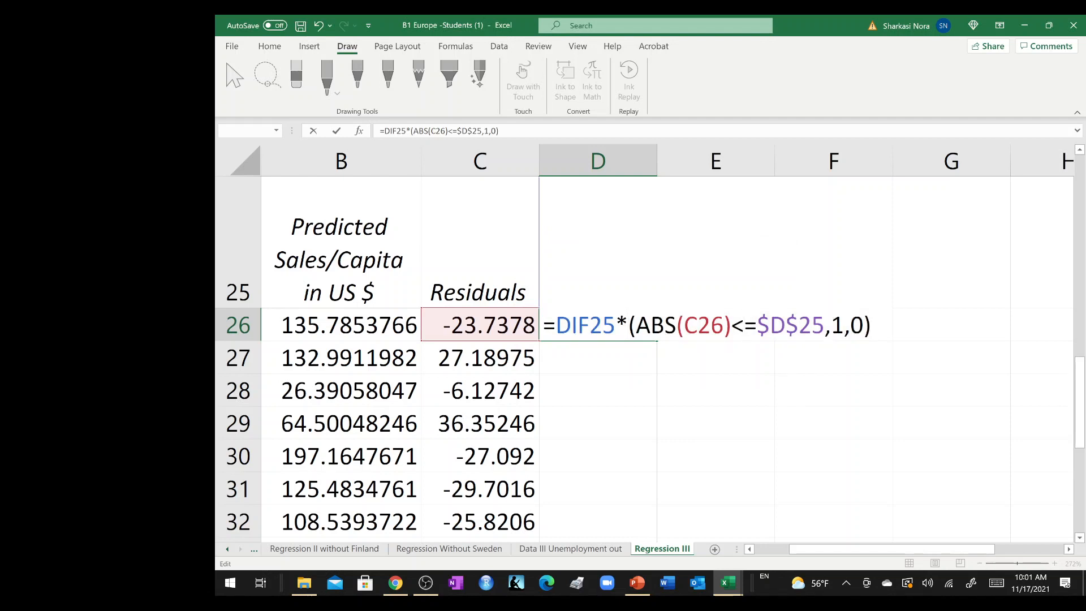
key("shift+Left")
key("shift+Left")
key("shift+Left")
key("shift+Left")
key("shift+Left")
key("shift+Left")
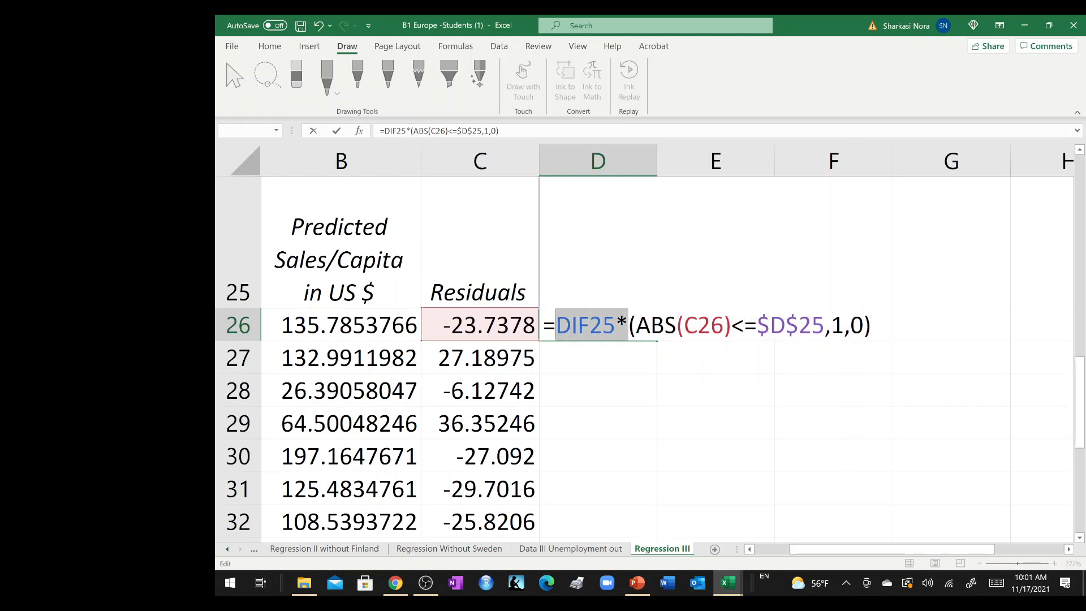
type("if")
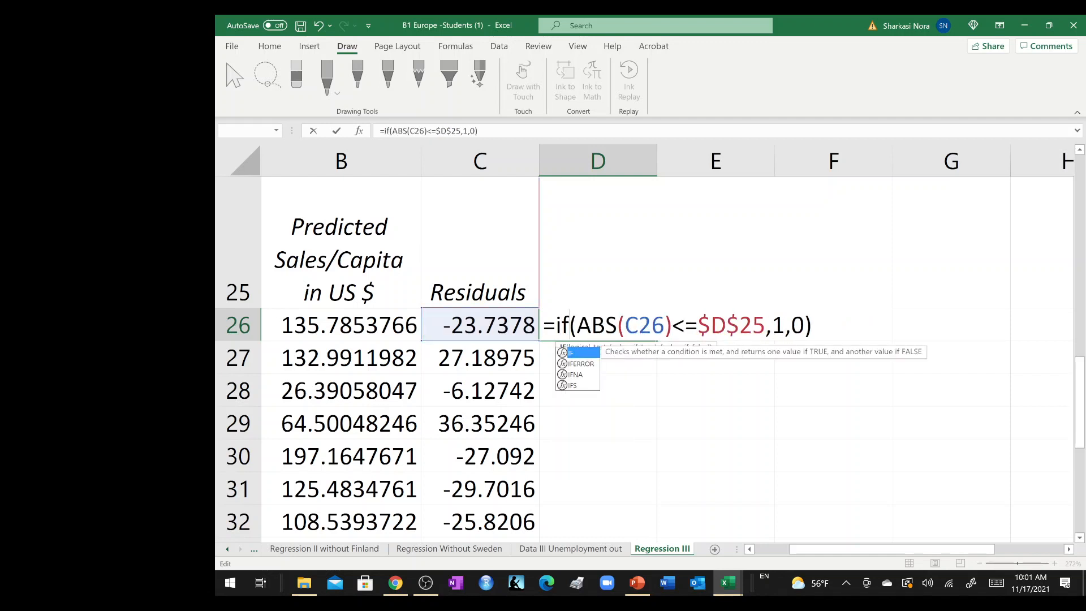
left_click(591, 353)
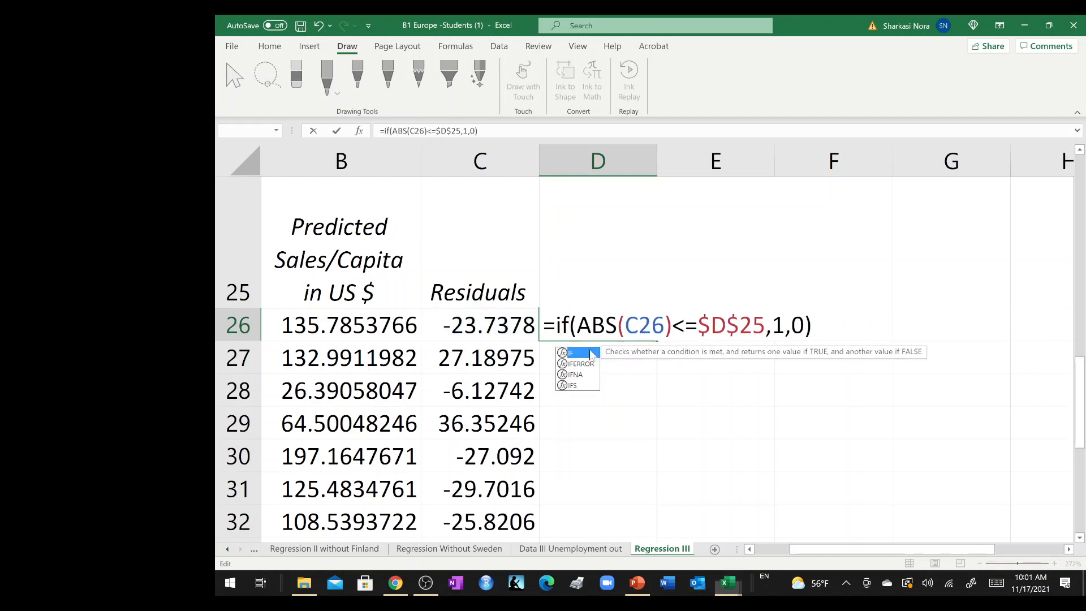
key("Return")
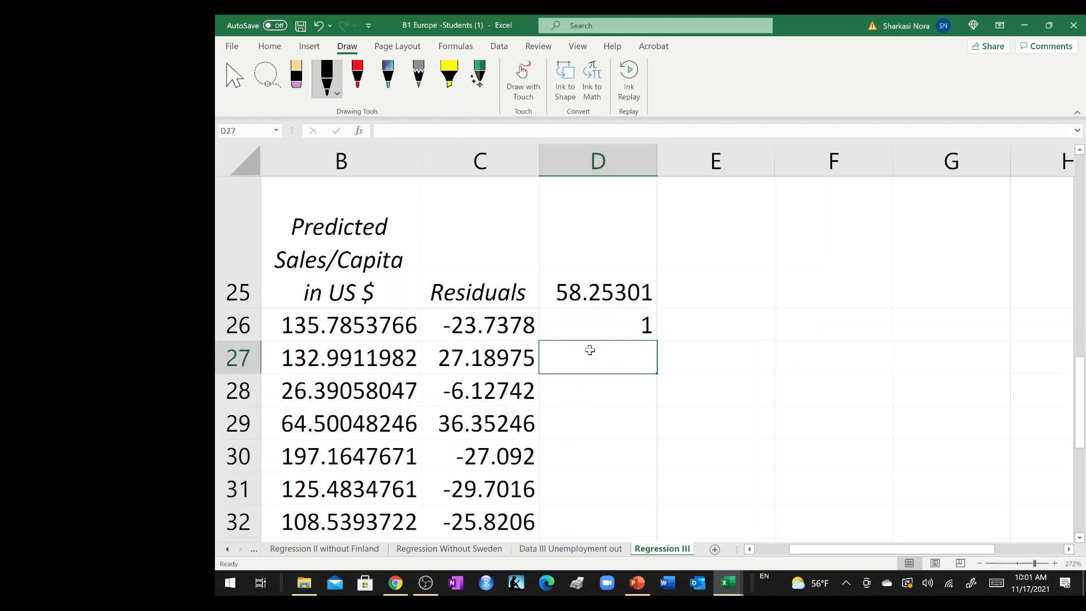
scroll(585, 321, "down", 6)
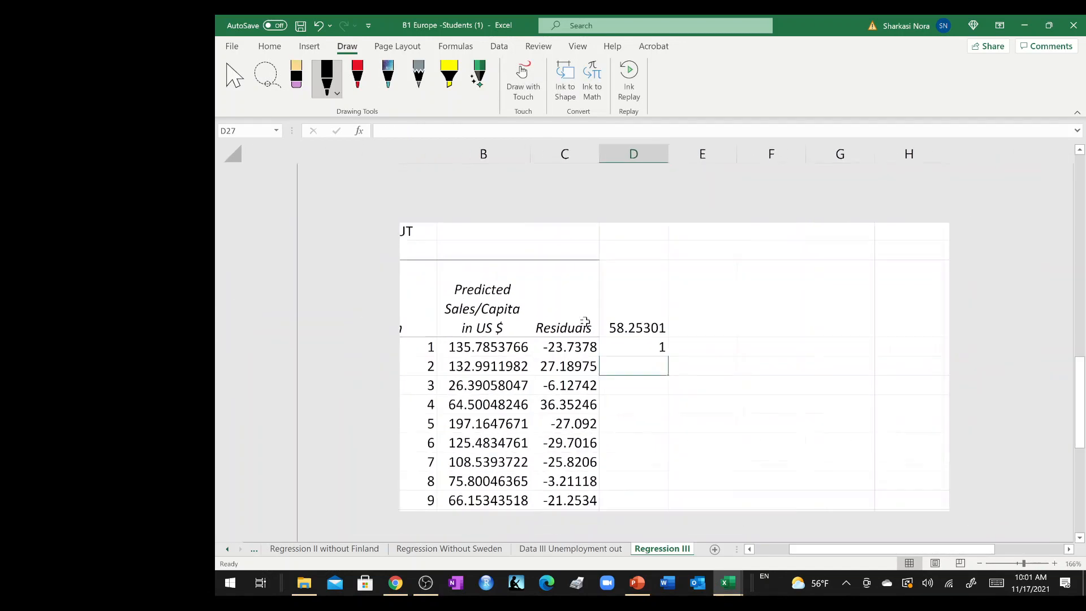
scroll(494, 292, "down", 2)
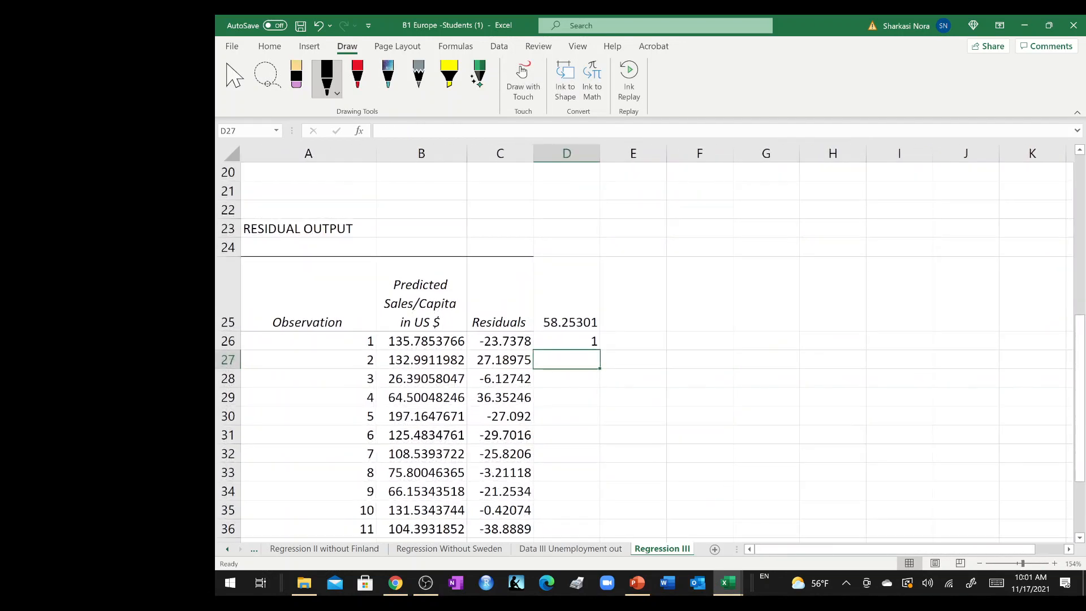
Reduce the height of row 25 slightly and move the residuals and check columns from C:D to D:E, starting at D25.
left_click(493, 293)
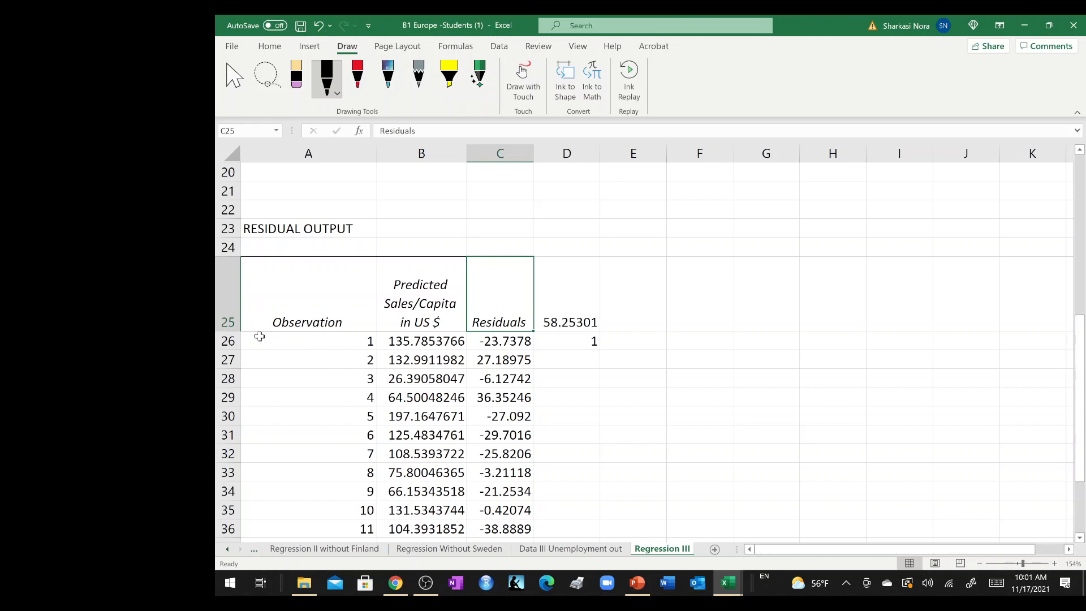
mouse_move(236, 332)
left_mouse_down()
mouse_move(240, 305)
mouse_move(240, 318)
left_mouse_up()
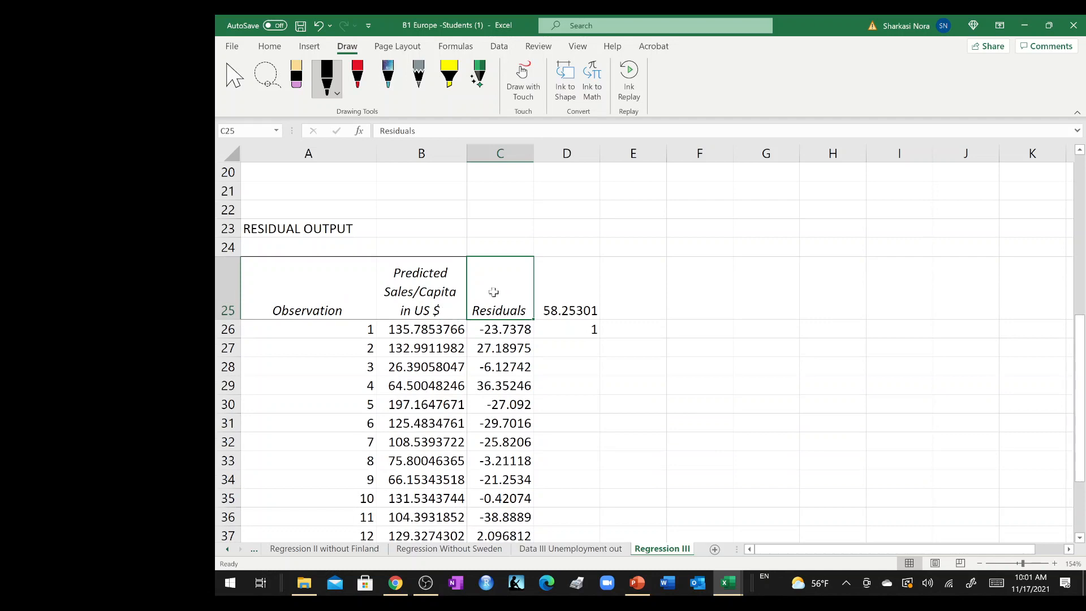
key("ctrl+shift+Down")
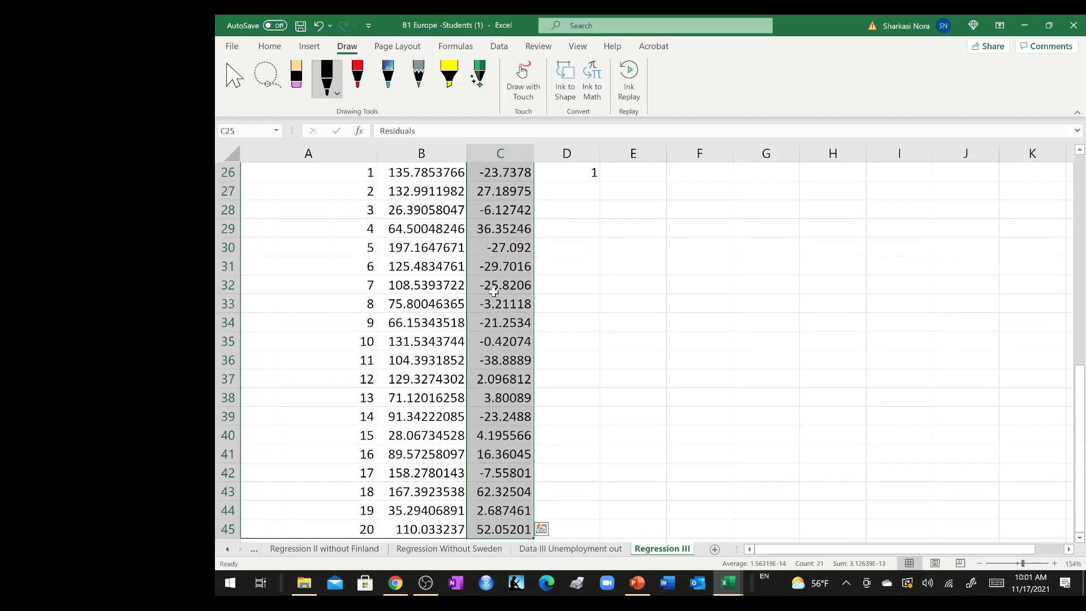
scroll(494, 291, "up", 4)
key("ctrl+c")
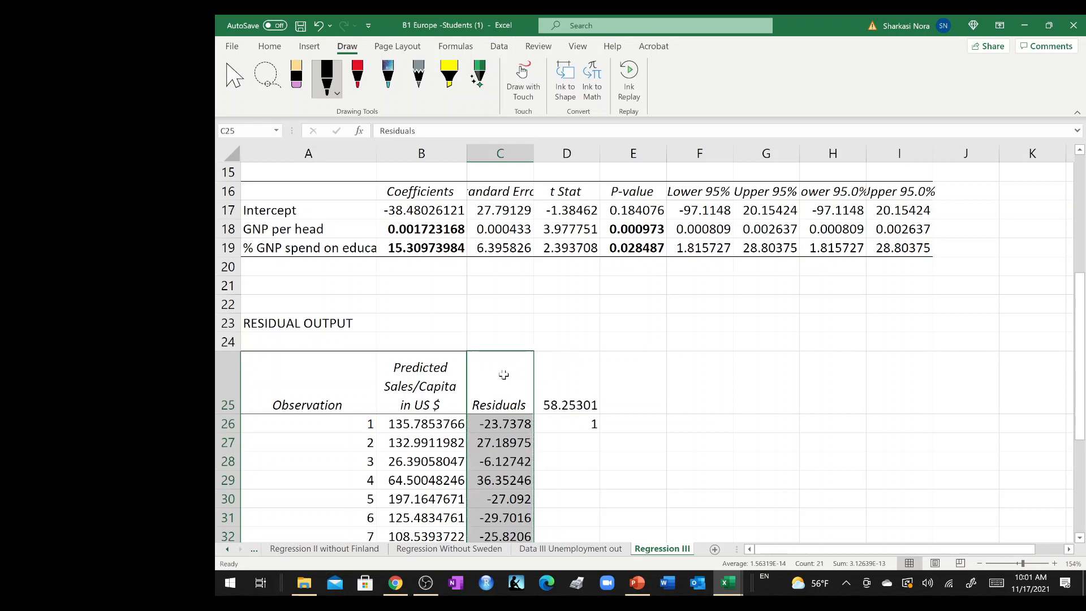
left_click_drag(500, 373, 568, 423)
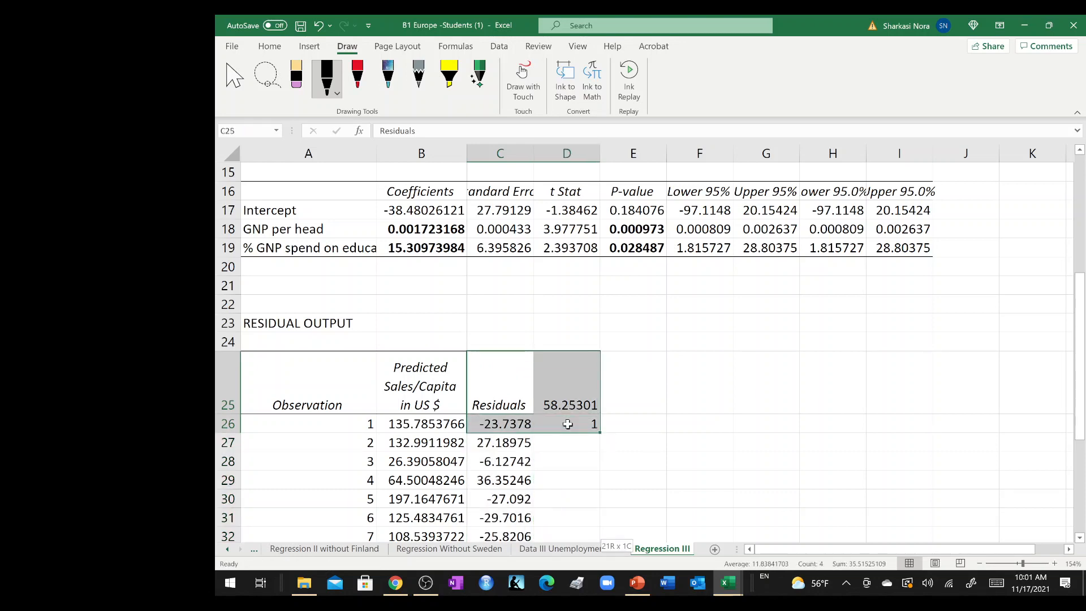
key("ctrl+shift+Down")
scroll(568, 423, "up", 4)
key("ctrl+x")
left_click(576, 381)
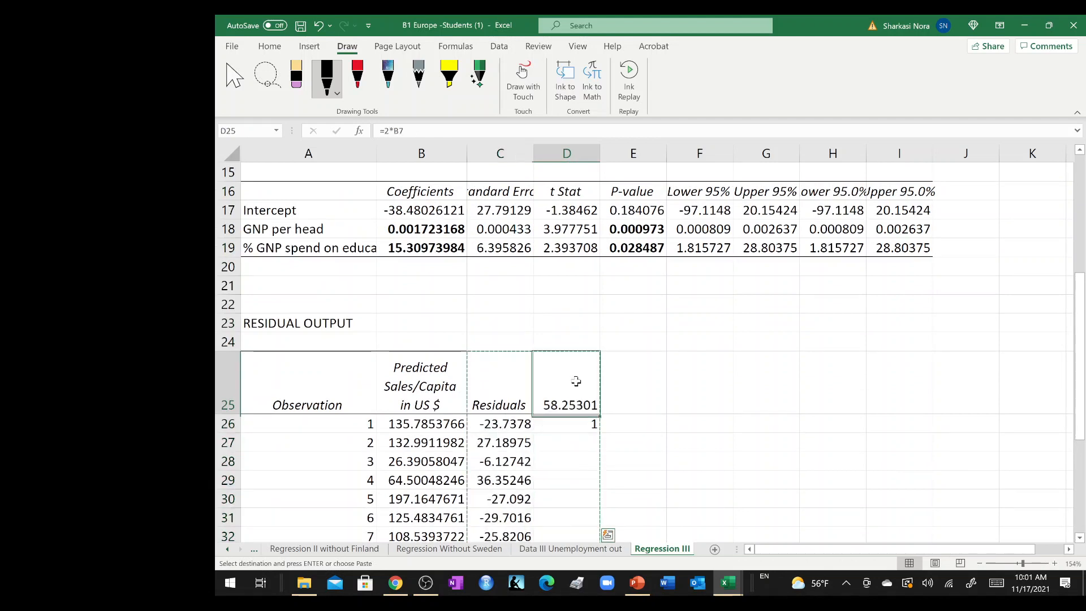
key("ctrl+v")
Enter the heading ABS(Residuals in C25 above the emptied column.
left_click(502, 421)
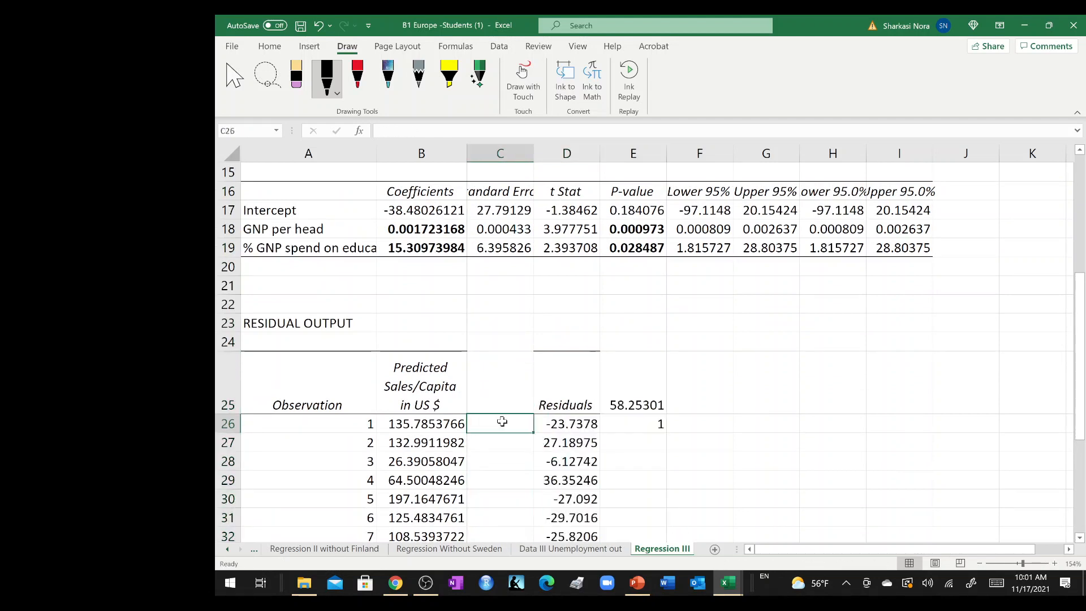
key("Up")
type("AB")
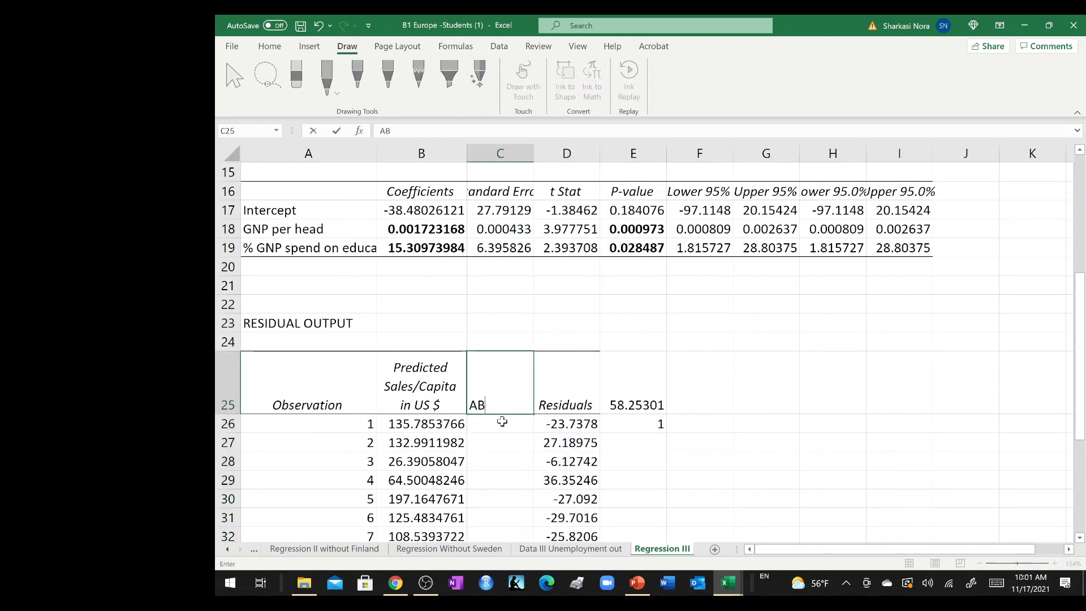
type("S(R")
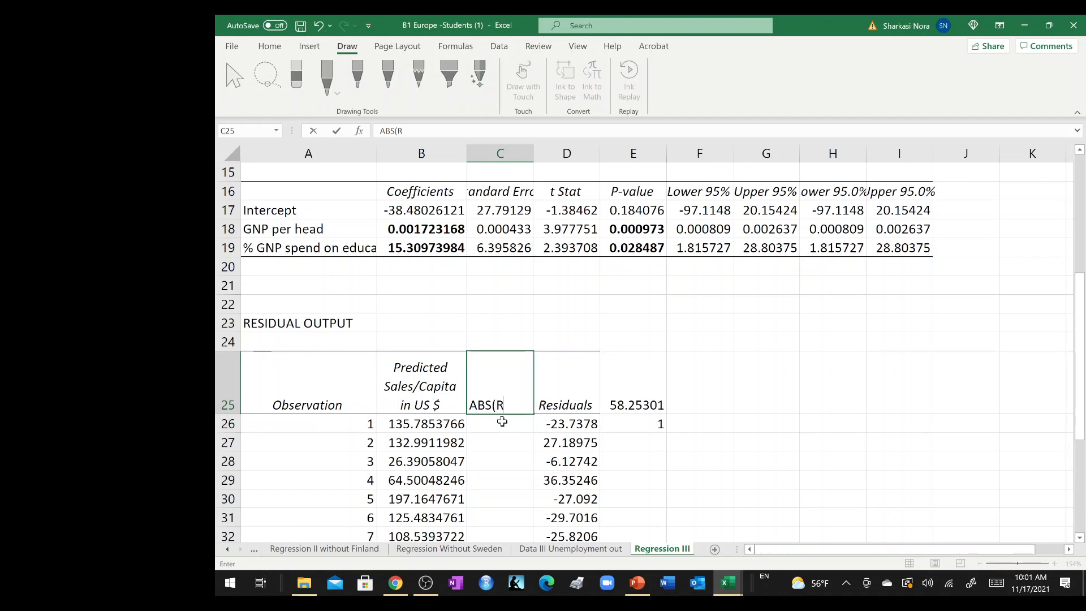
type("esiduals)")
key("Return")
Calculate the absolute residual in C26 with =ABS(D26) and fill the formula down through C45.
type("=ab")
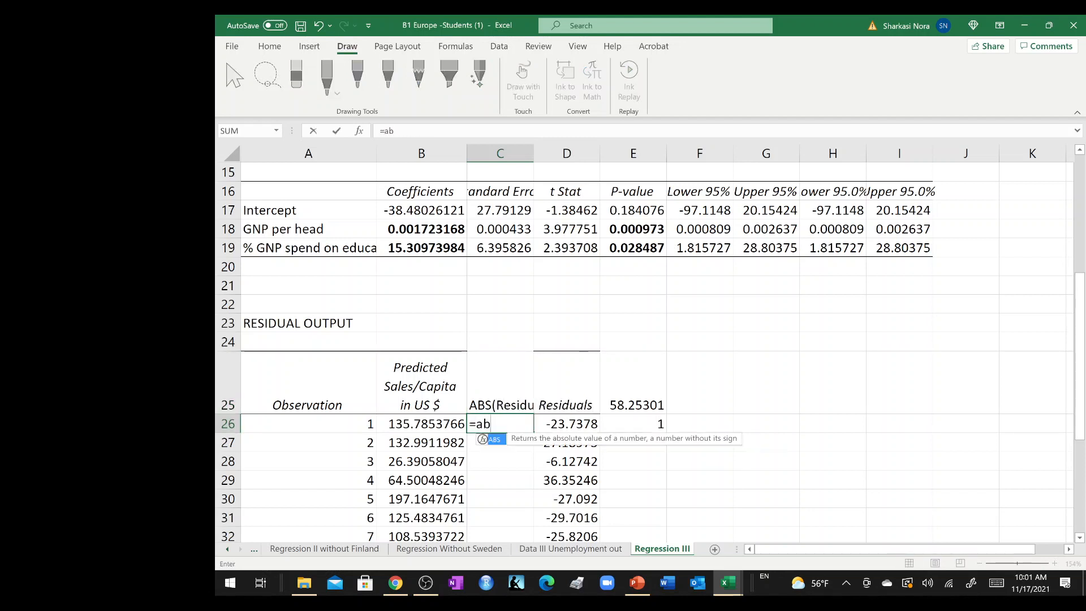
type("s(")
left_click(548, 422)
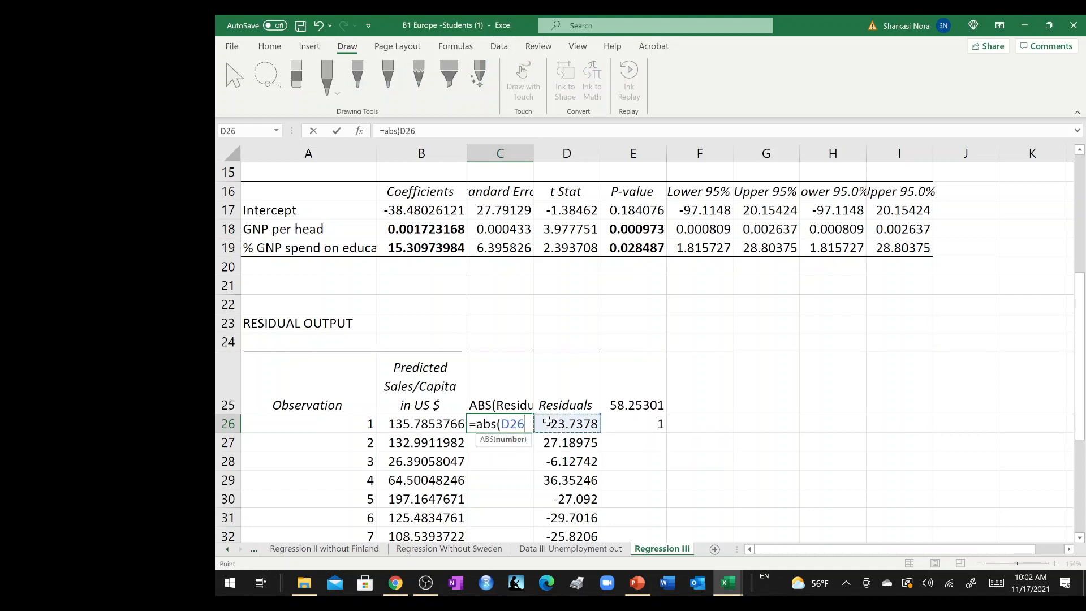
type(")")
key("Return")
left_click(525, 421)
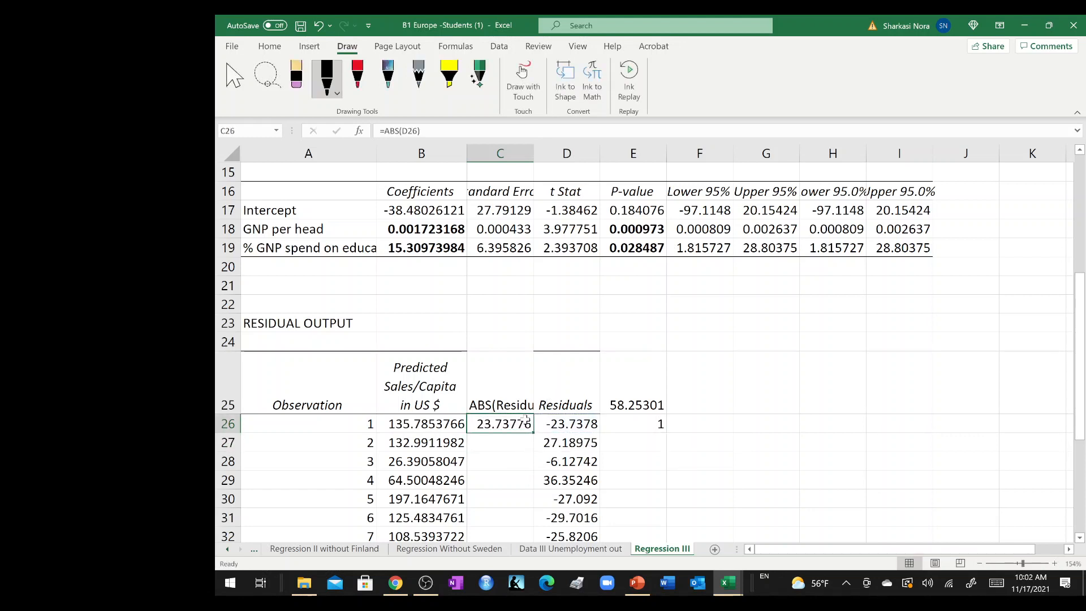
double_click(531, 431)
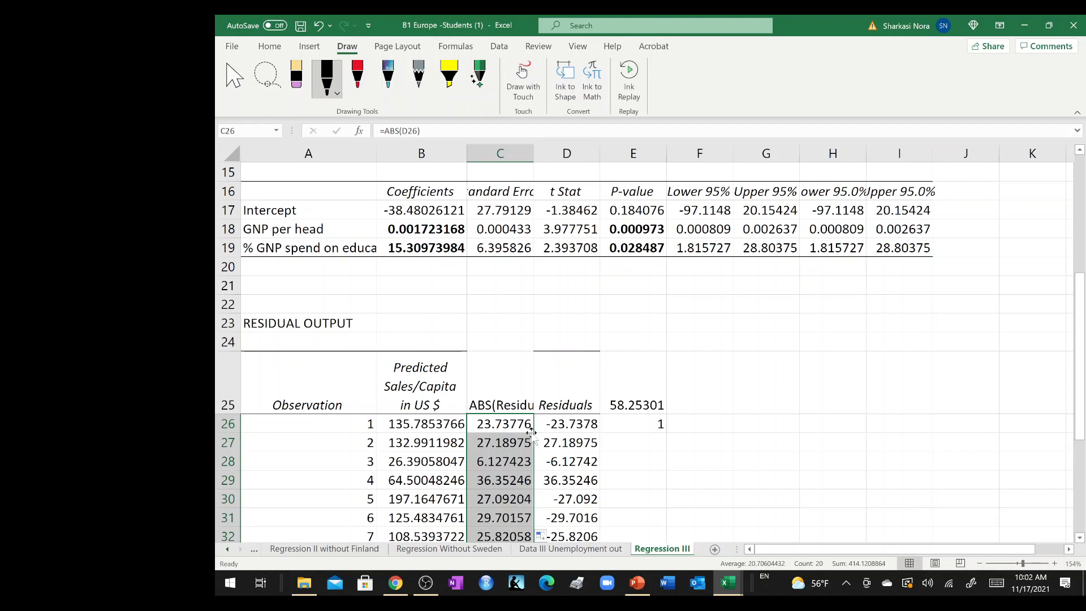
Fill the IF check formula in E26 down for all observations through E45.
left_click(517, 402)
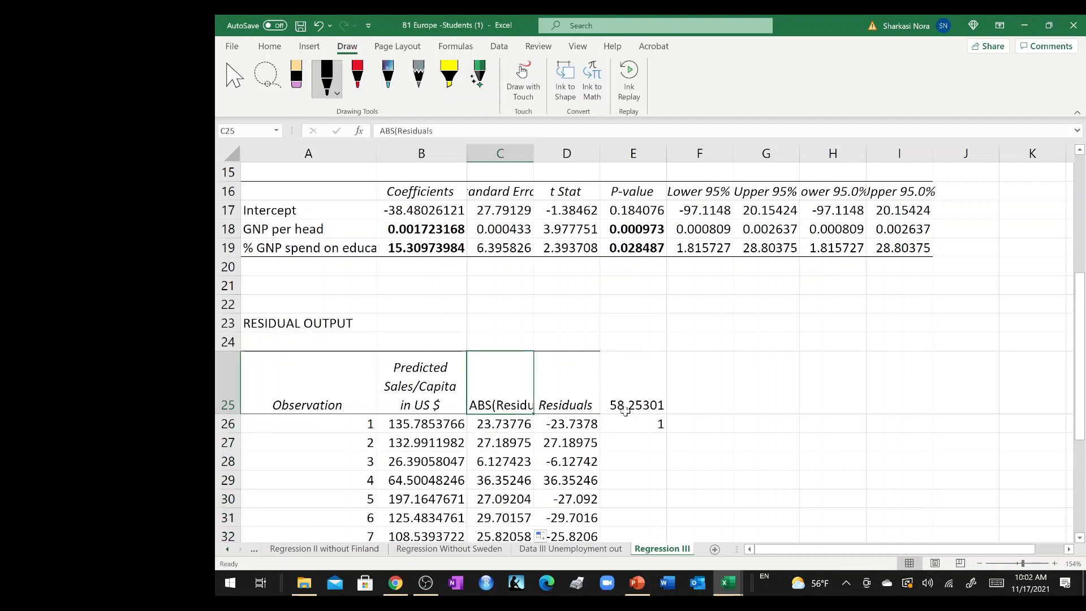
left_click(640, 420)
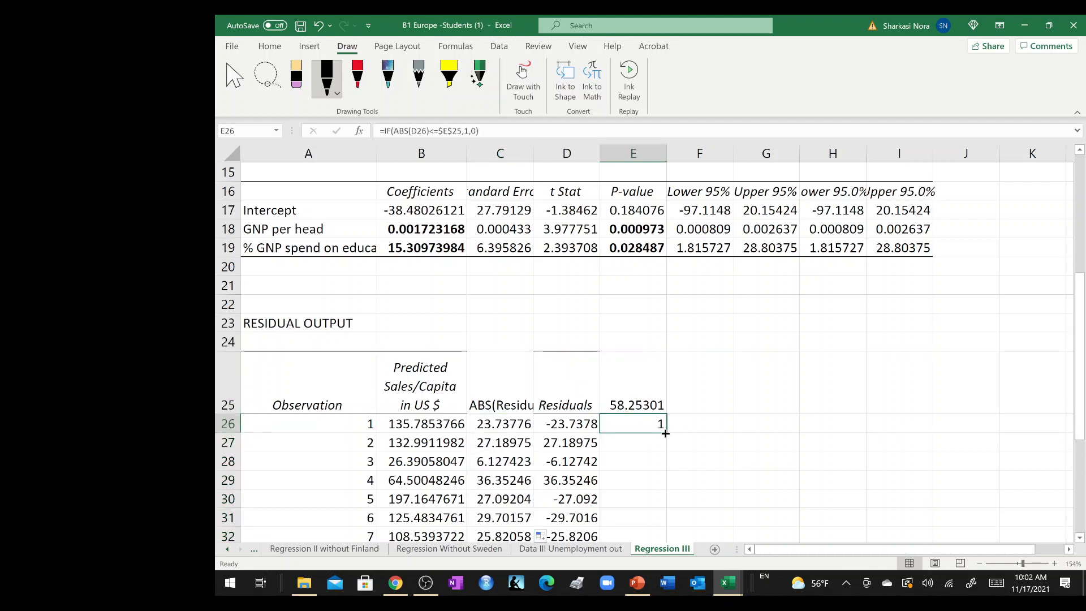
double_click(666, 432)
left_click(712, 417)
scroll(713, 417, "down", 3)
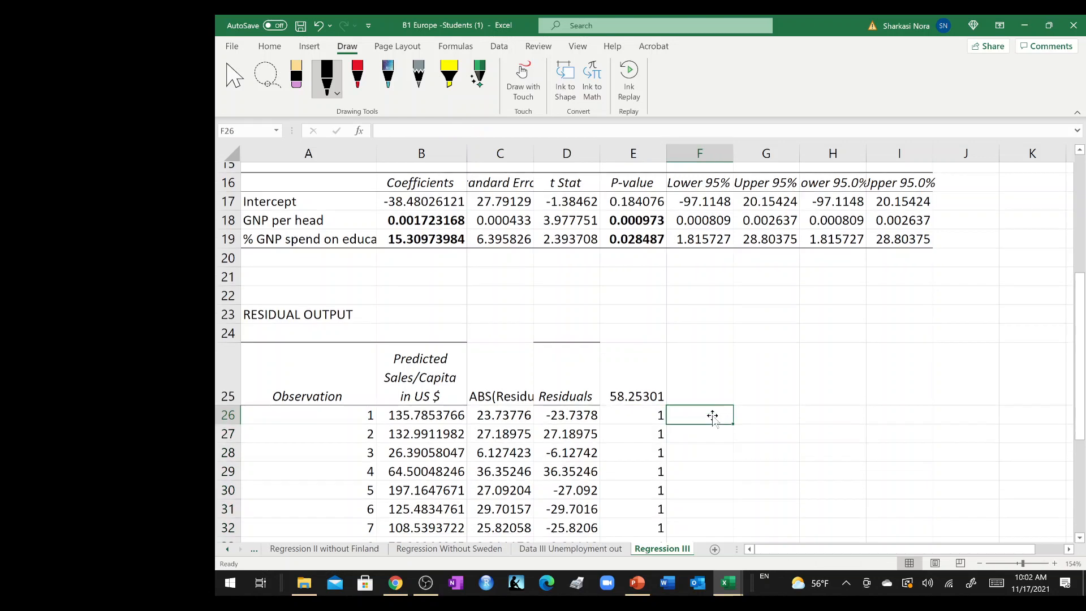
scroll(712, 417, "down", 1)
scroll(712, 417, "up", 3)
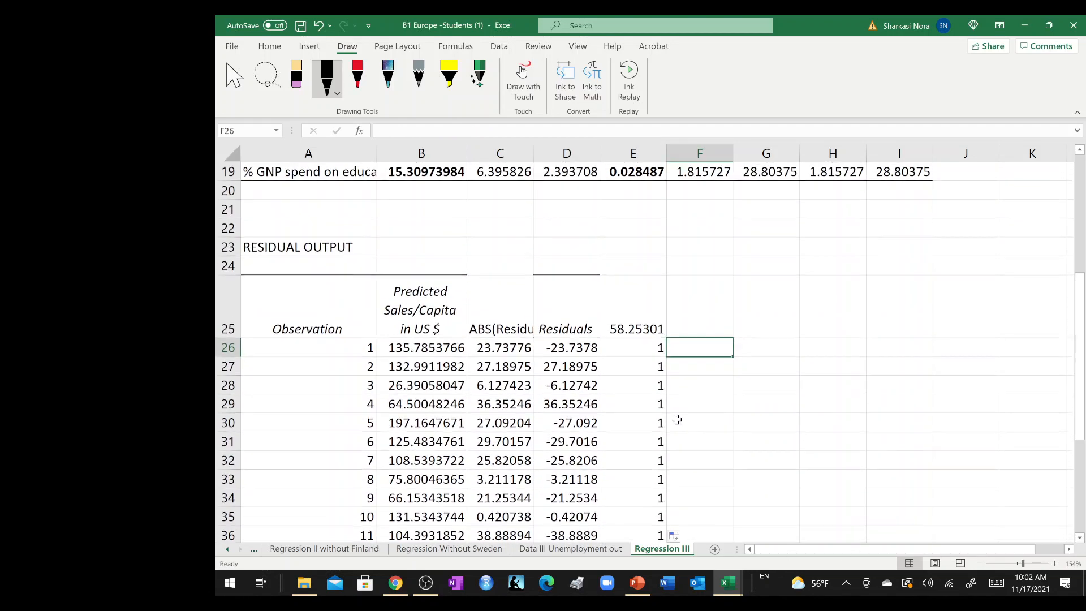
Make the Standard Error label and its value in A7:B7 bold.
scroll(639, 283, "up", 6)
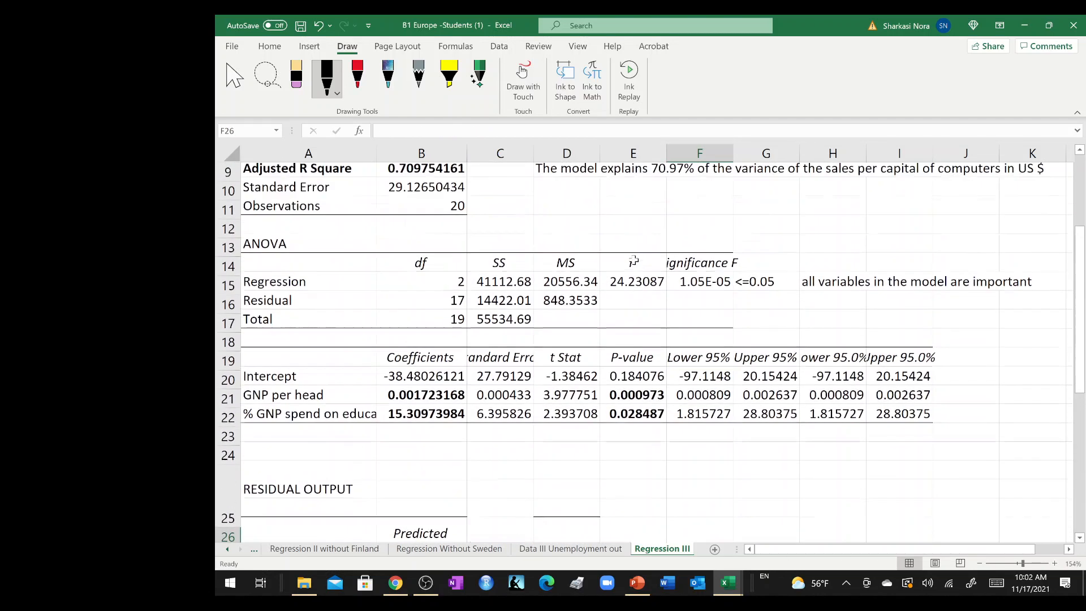
left_click(418, 280)
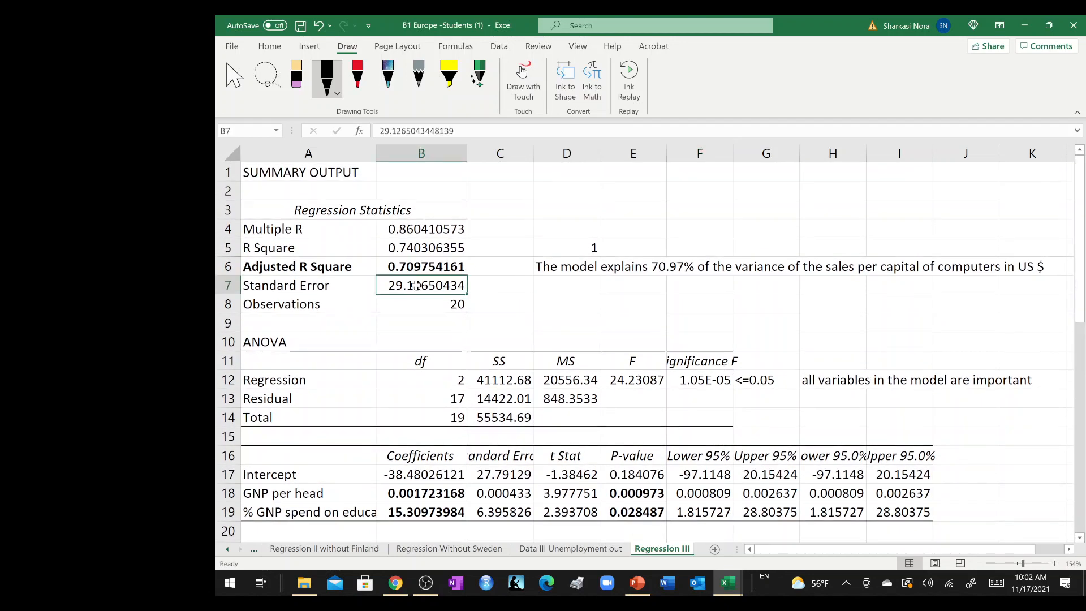
left_click_drag(418, 280, 331, 287)
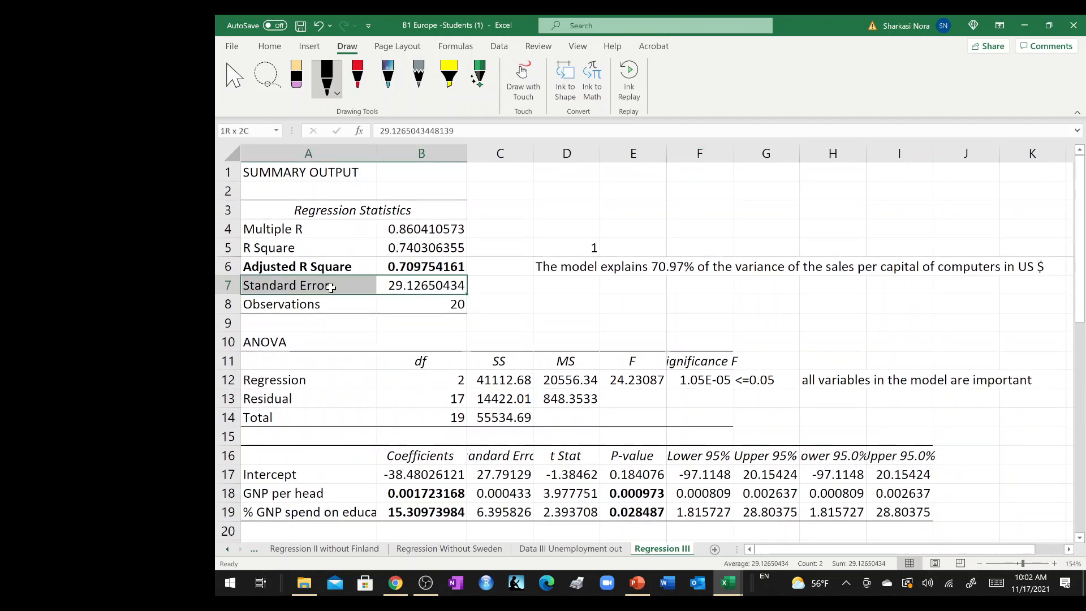
key("ctrl+b")
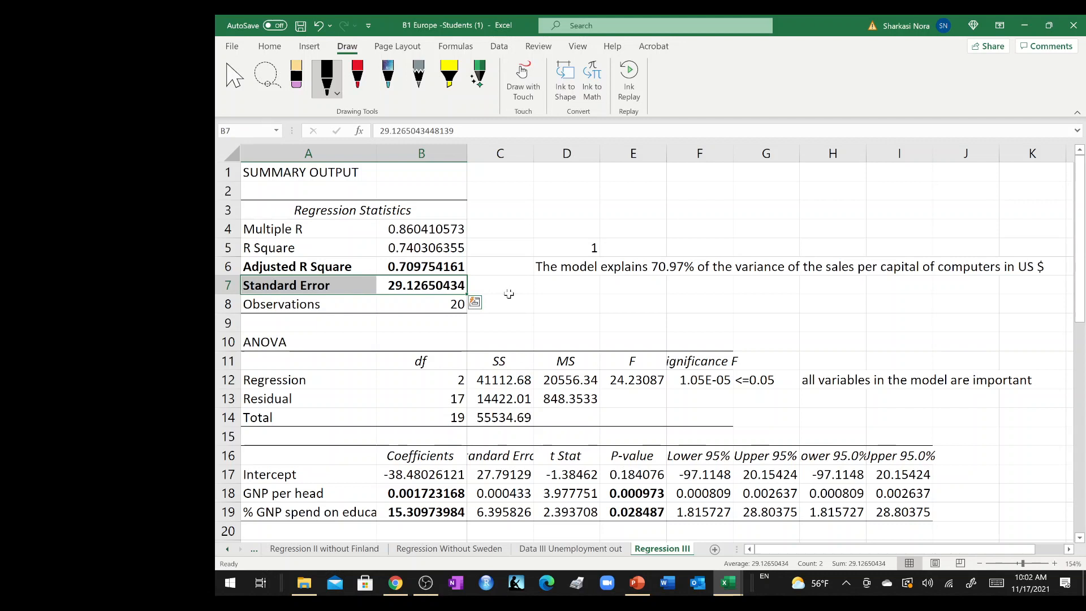
Sum the check results in D7 with the formula =SUM(E26:E45).
right_click(569, 289)
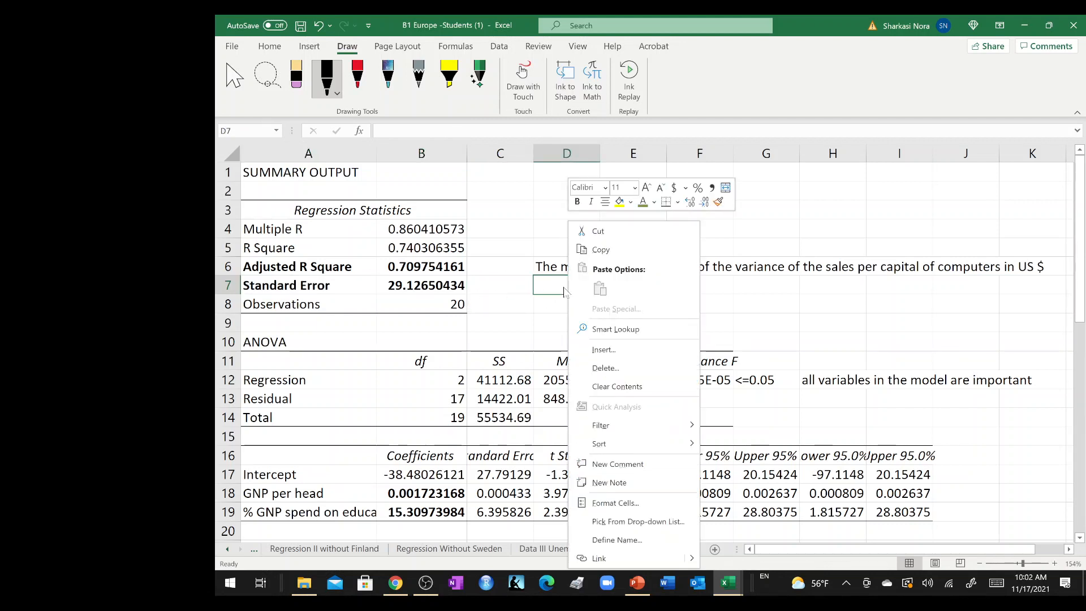
left_click(542, 291)
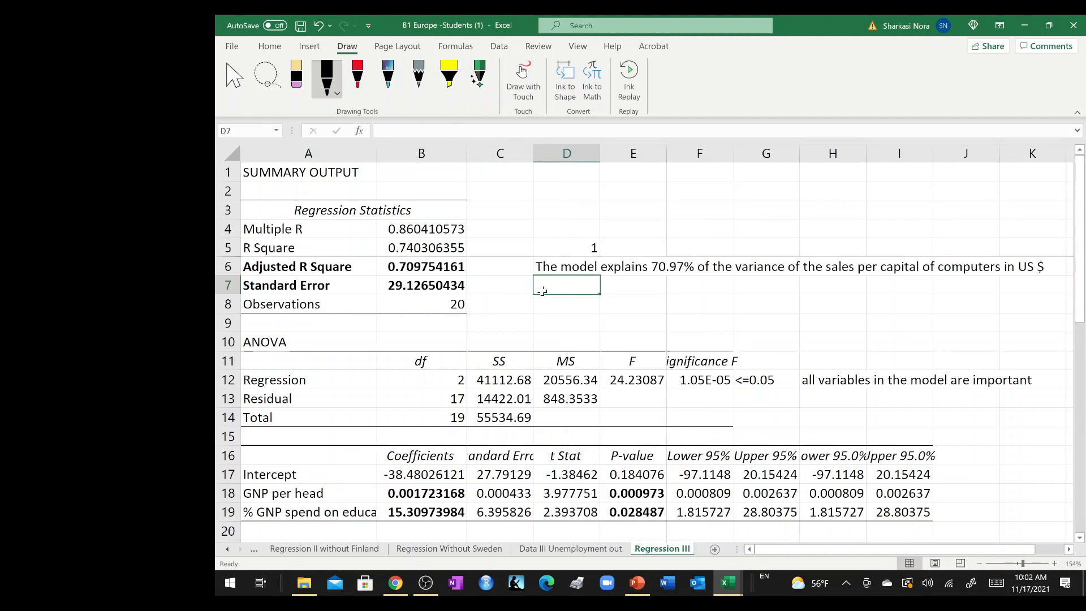
type("=(SUM")
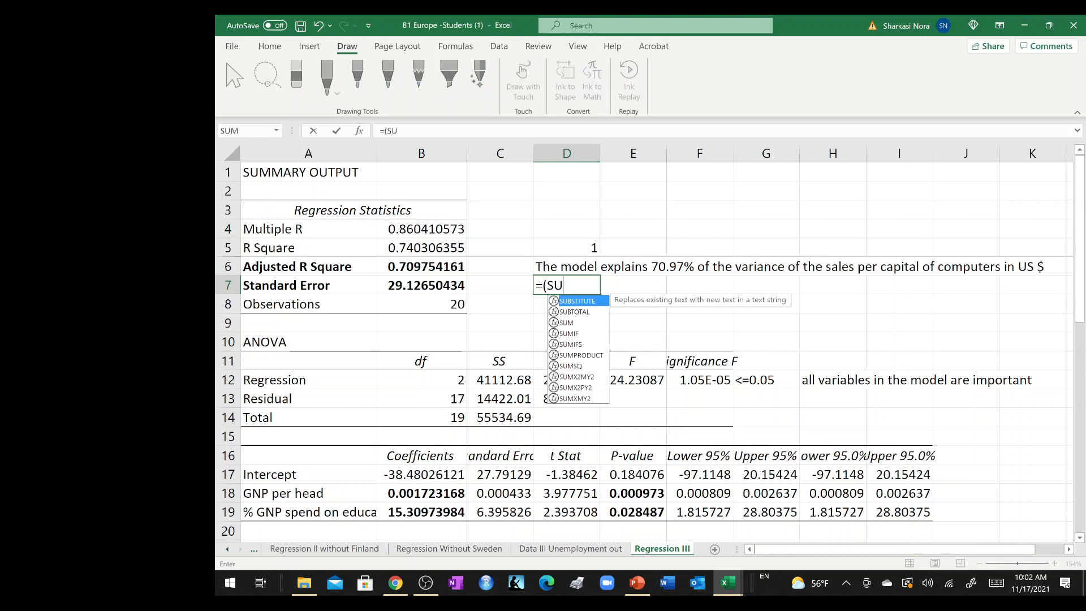
type("sum(")
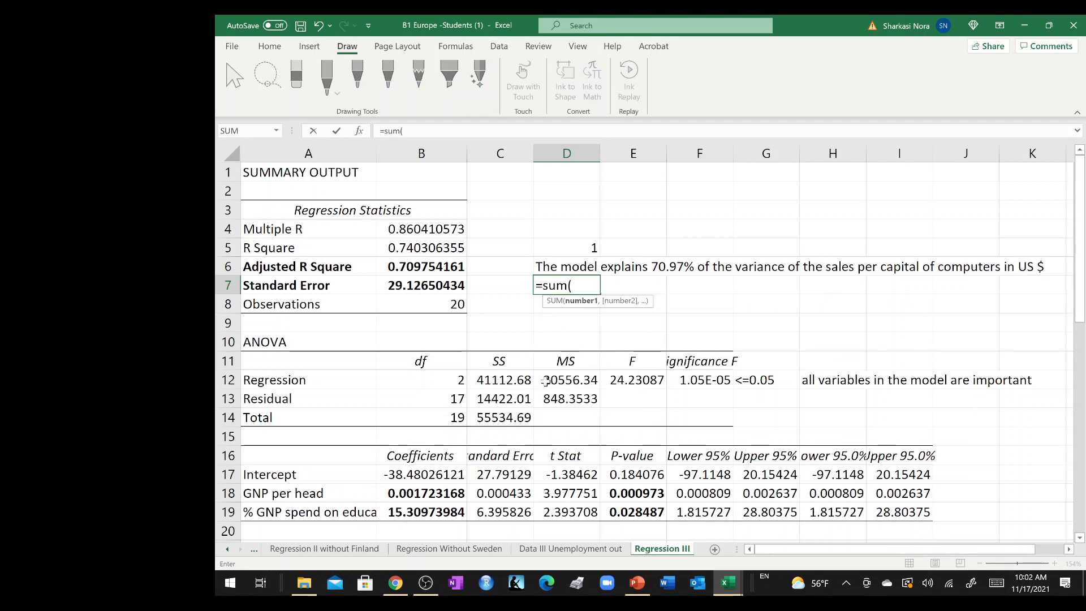
scroll(566, 390, "down", 3)
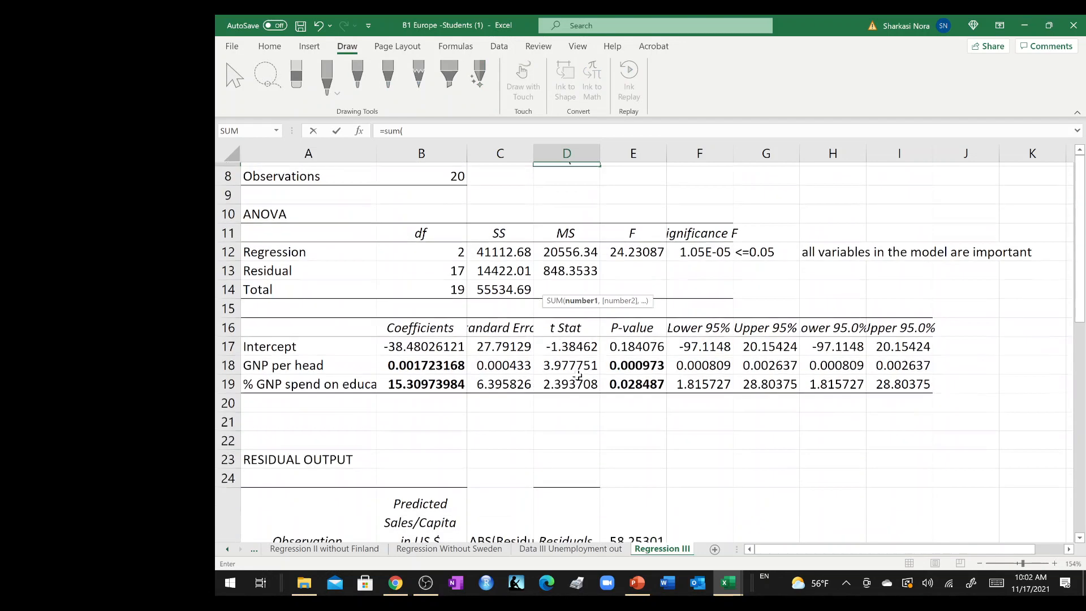
left_click(641, 502)
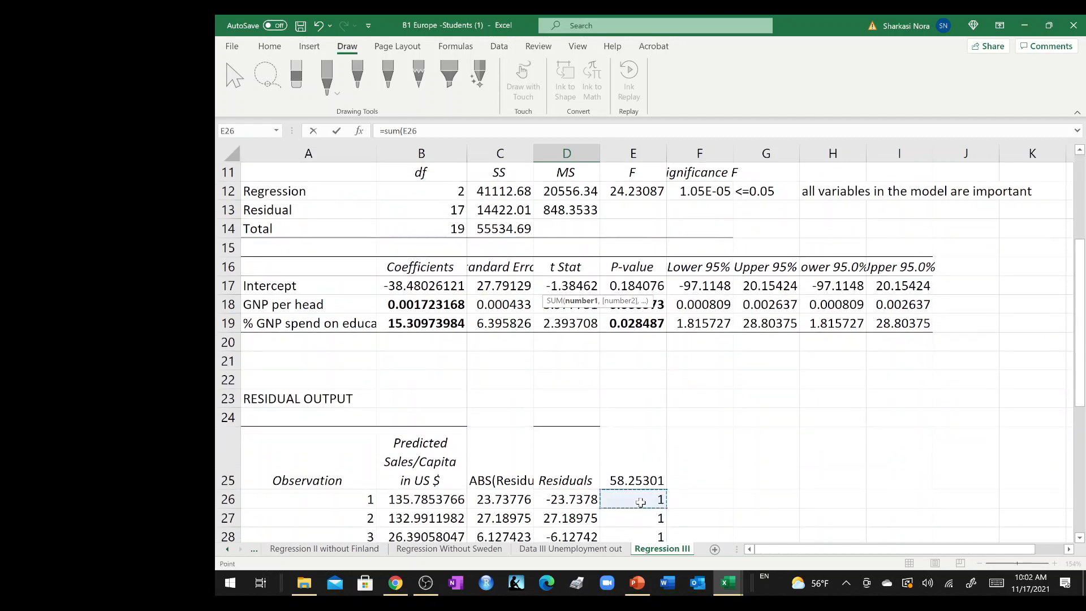
key("ctrl+shift+Down")
key("Return")
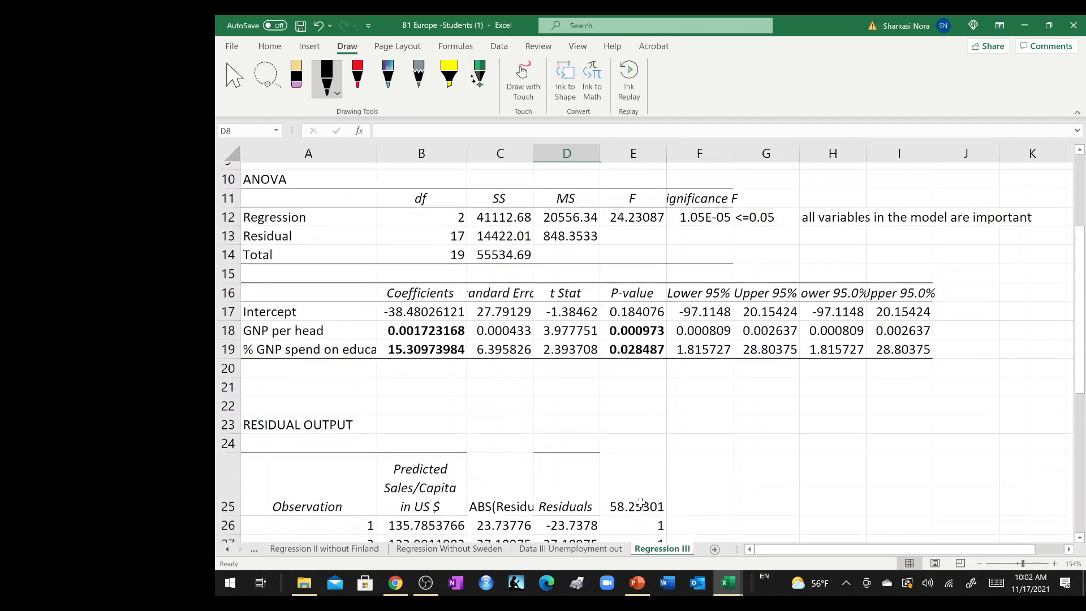
Divide the sum in D7 by the observation count in B8 and format the result as a percentage.
scroll(635, 416, "up", 2)
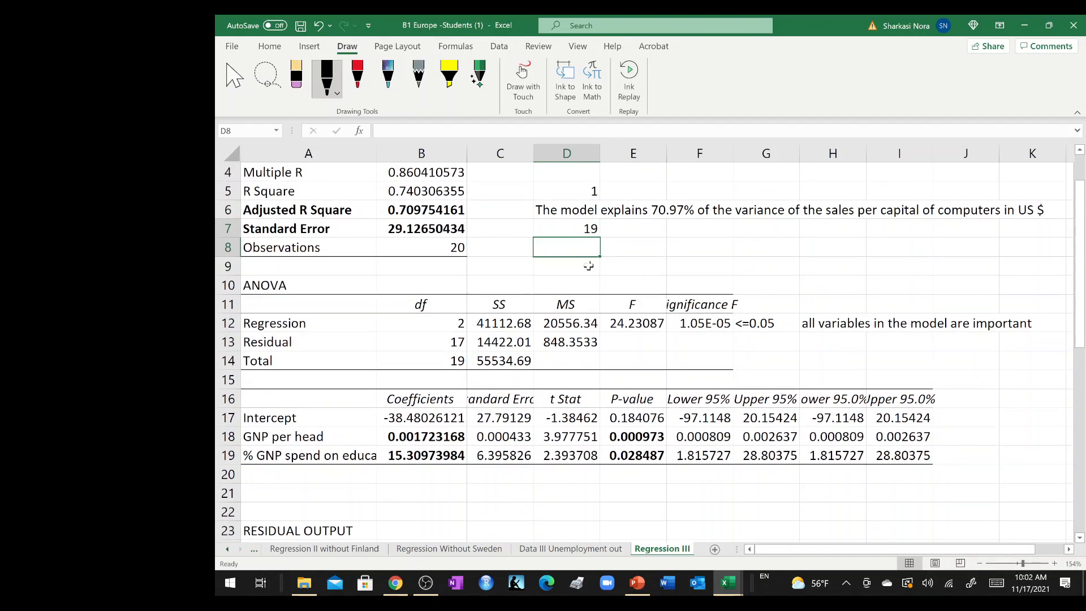
double_click(581, 230)
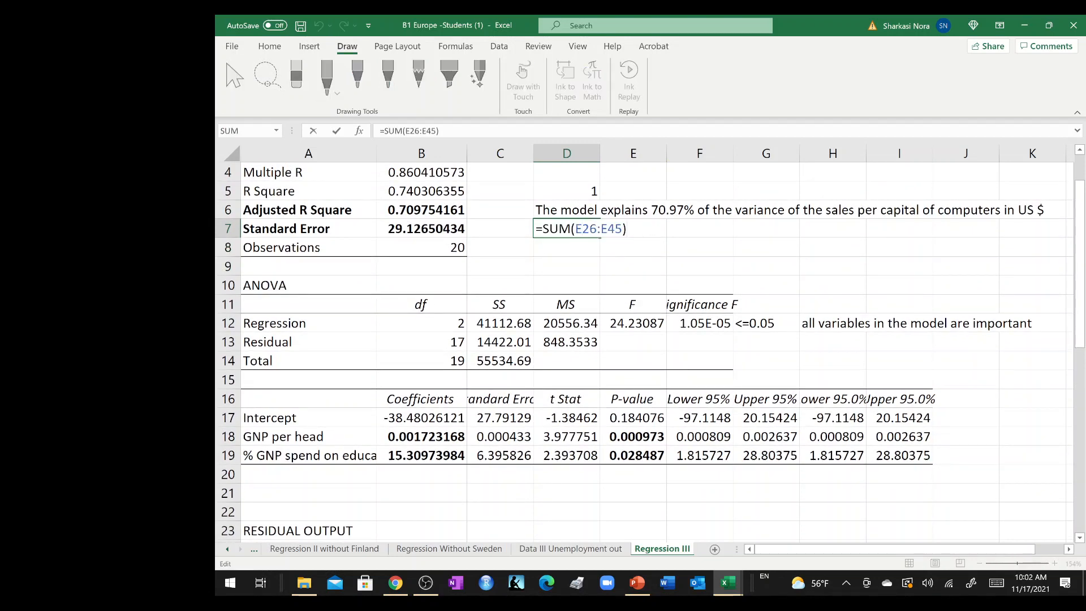
left_click(440, 248)
key("Return")
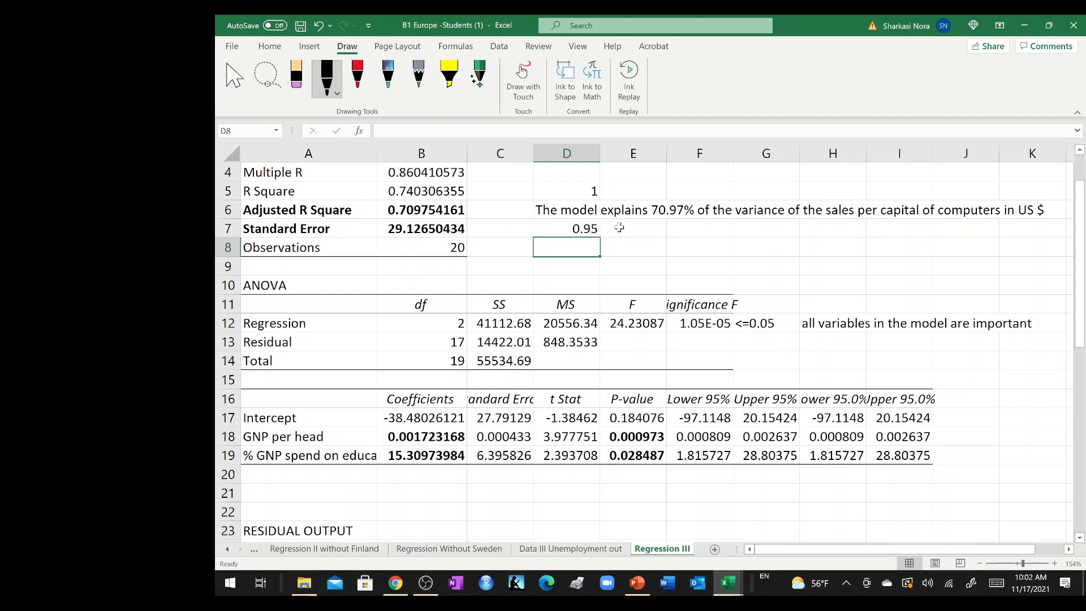
left_click(560, 226)
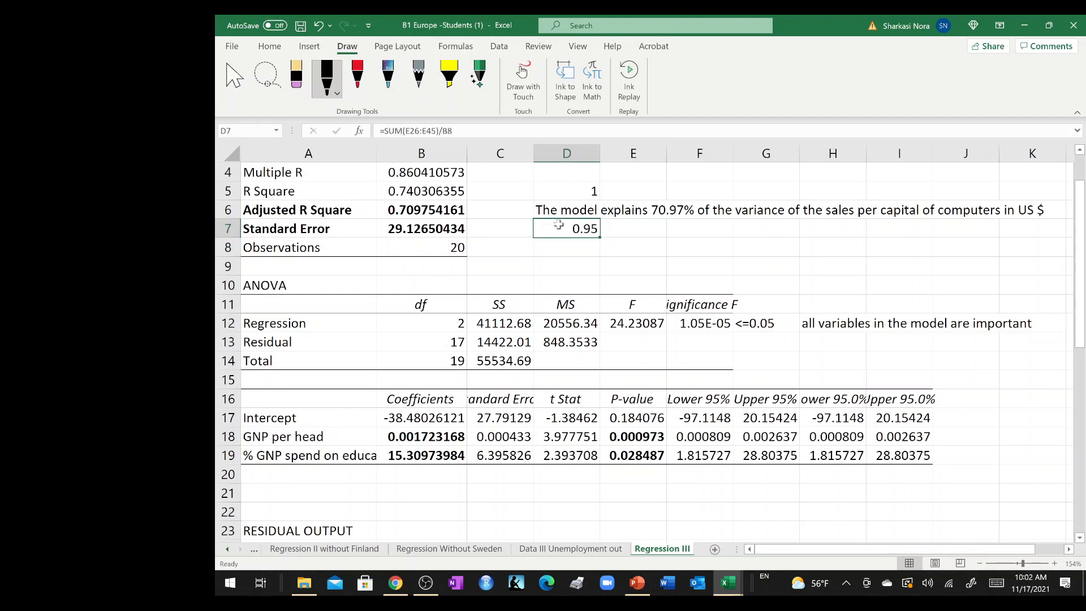
left_click(270, 47)
left_click(630, 91)
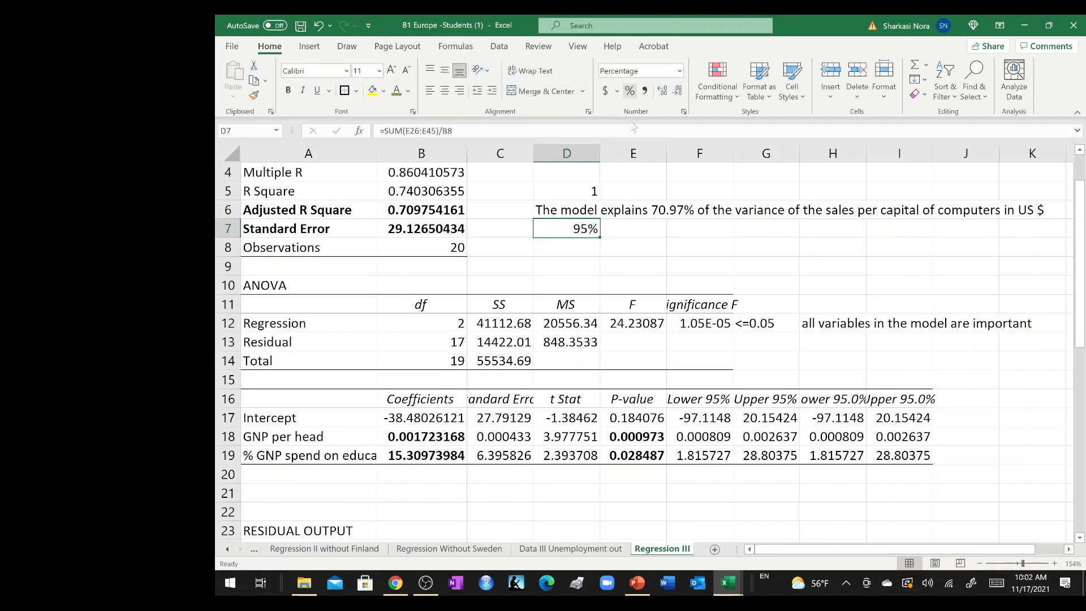
Enter the note "of the data points lie within 2 SE" in E7, beside the percentage.
left_click(628, 231)
type("of th")
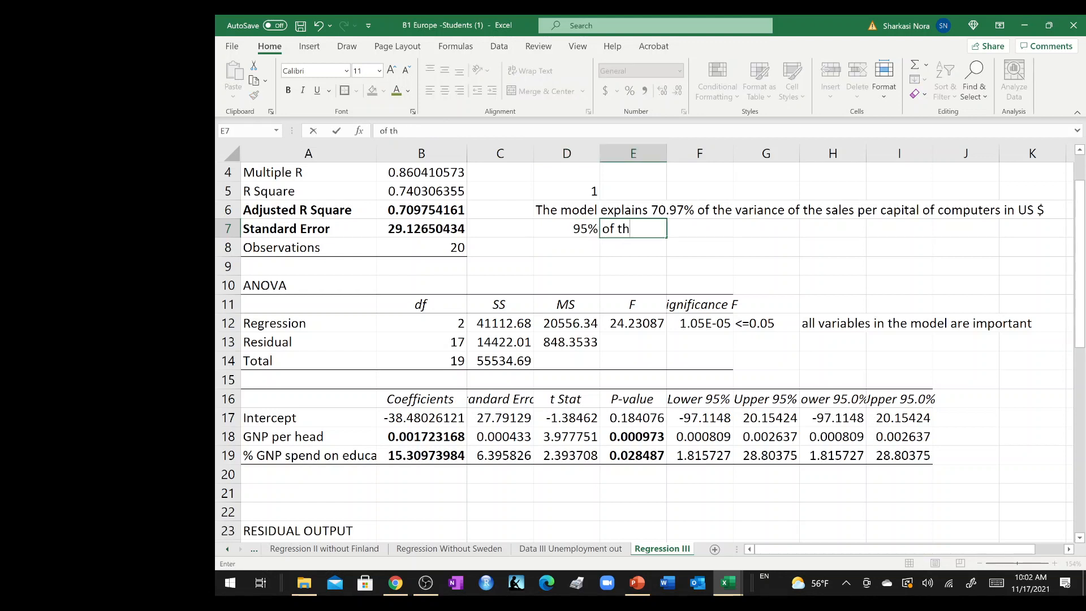
type("e data pin")
key("BackSpace")
key("BackSpace")
type("oints lie within")
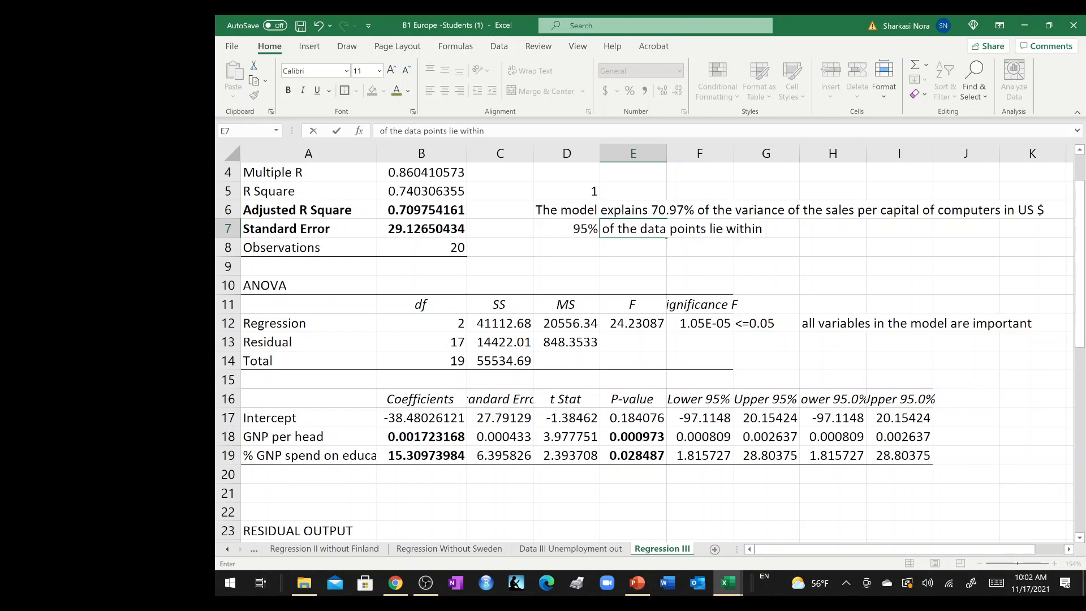
type(" 2 SE")
key("Return")
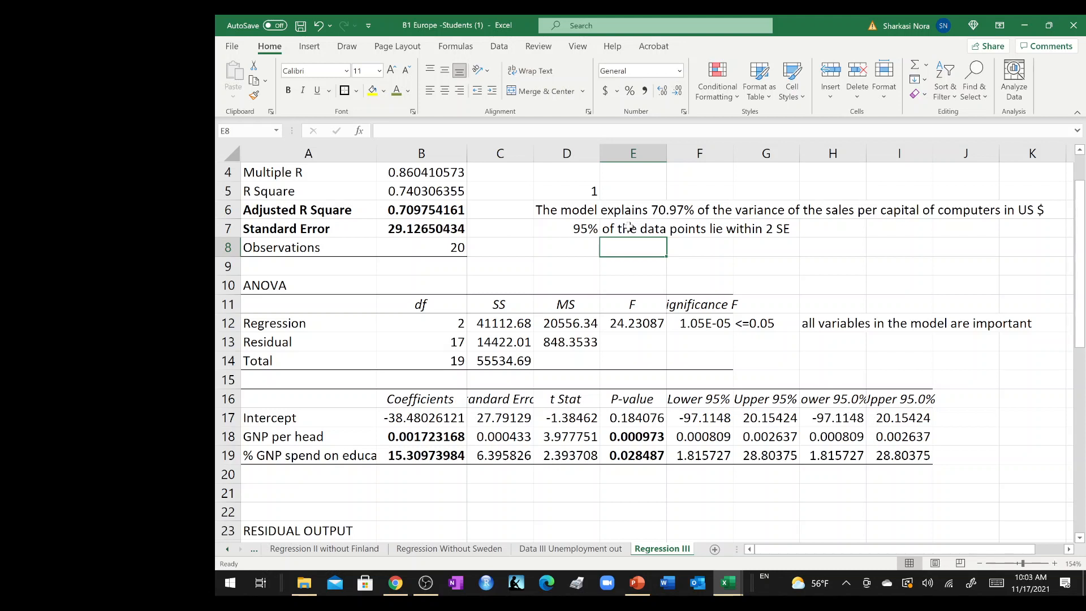
Enter <=0.05 in E20 below the P-values and "all variables are significant given the model meets all" in F20.
left_click(630, 479)
type("<=0.05")
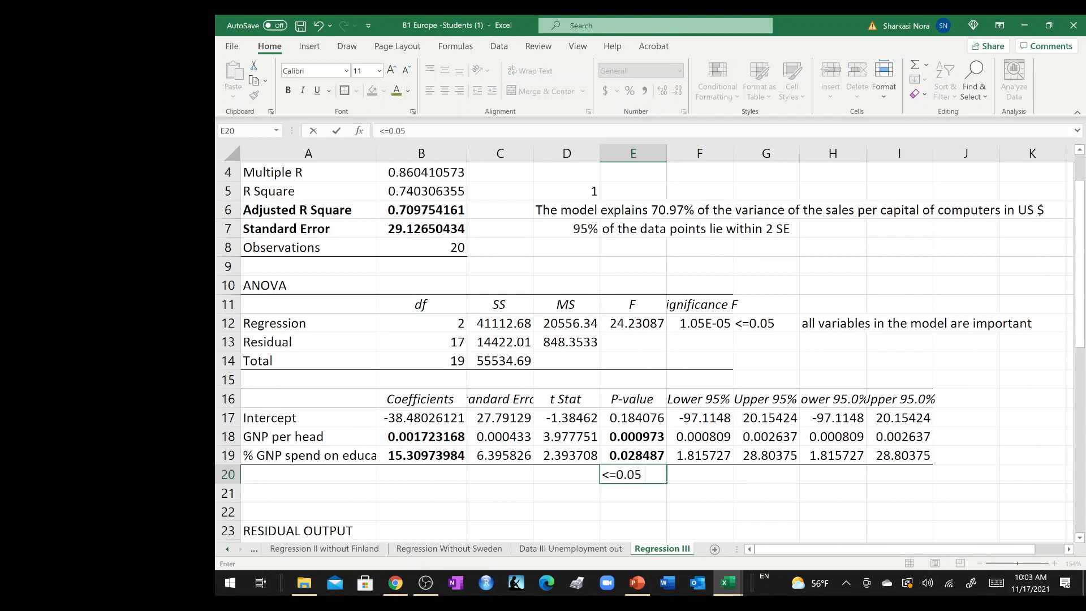
key("Tab")
type("al")
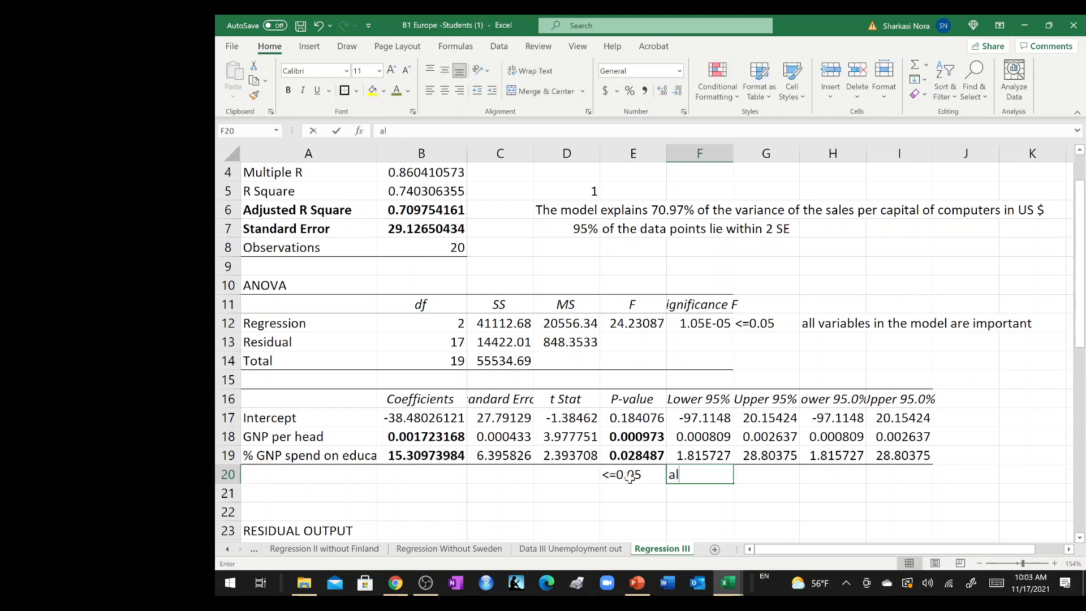
type("l variab")
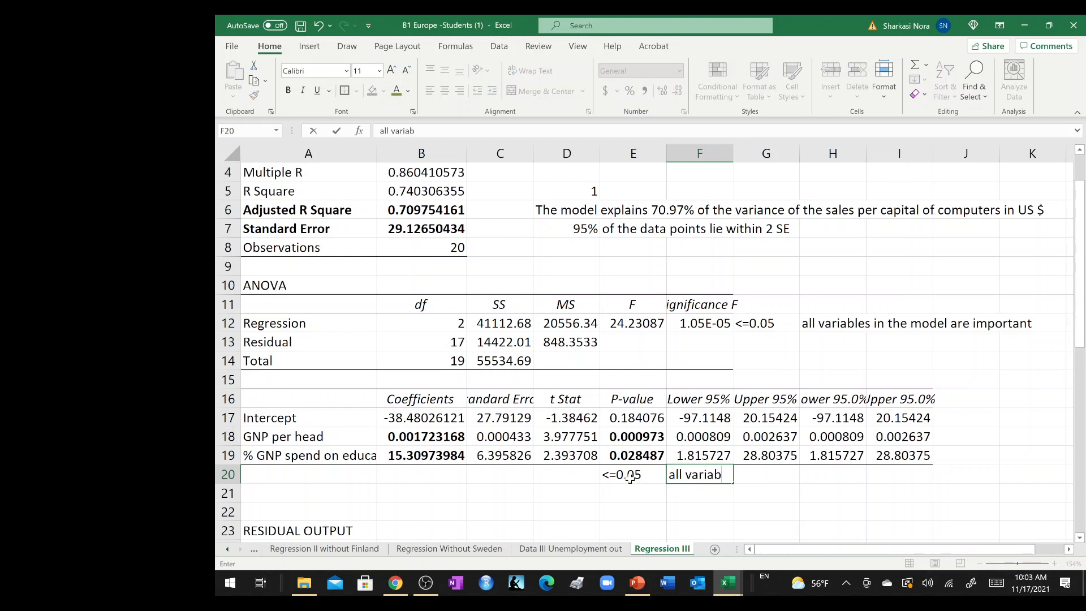
type("les are significant")
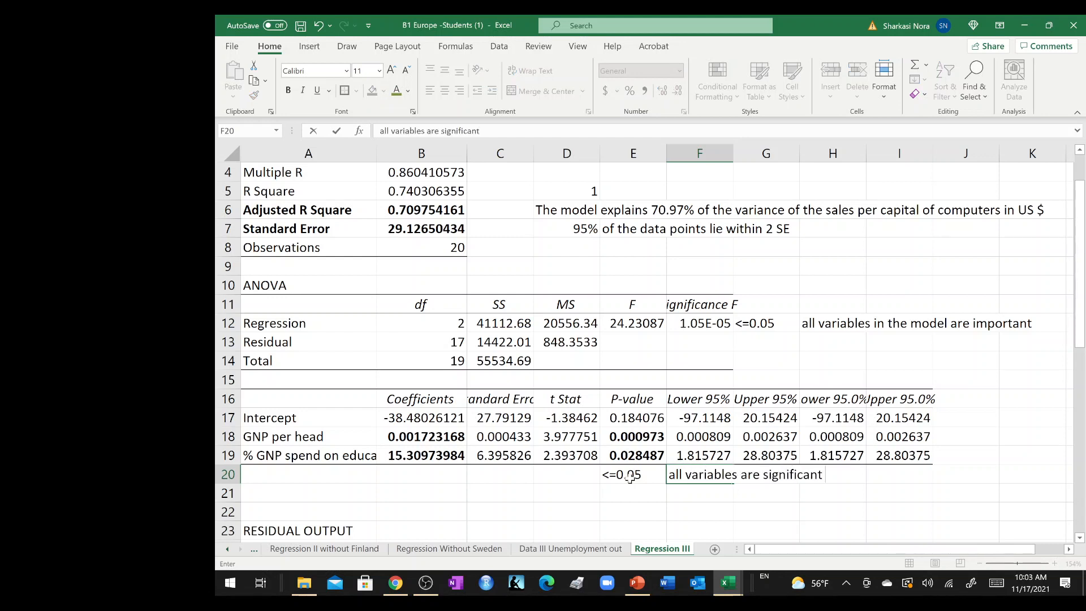
type(" given the model meets ")
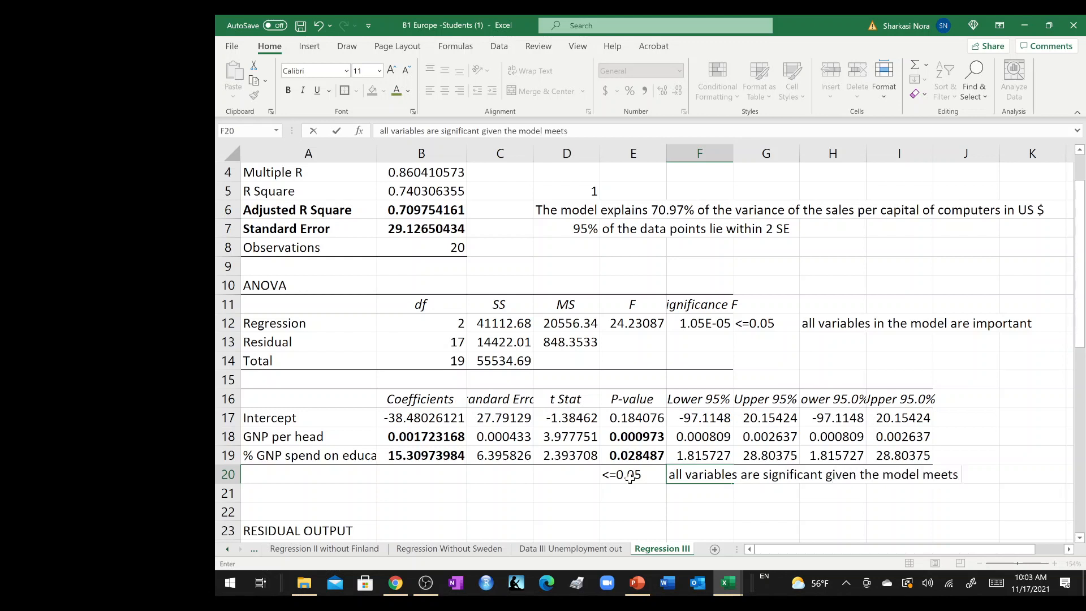
type("all")
key("Return")
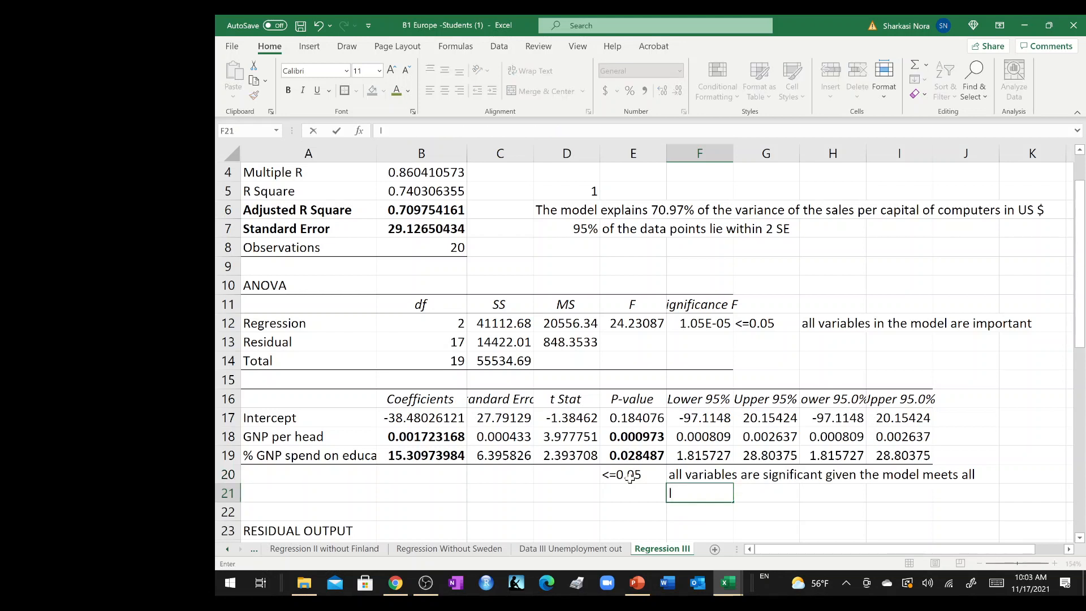
Continue the significance note in F21 with "linar regression assumptions".
type("linar regression assumption")
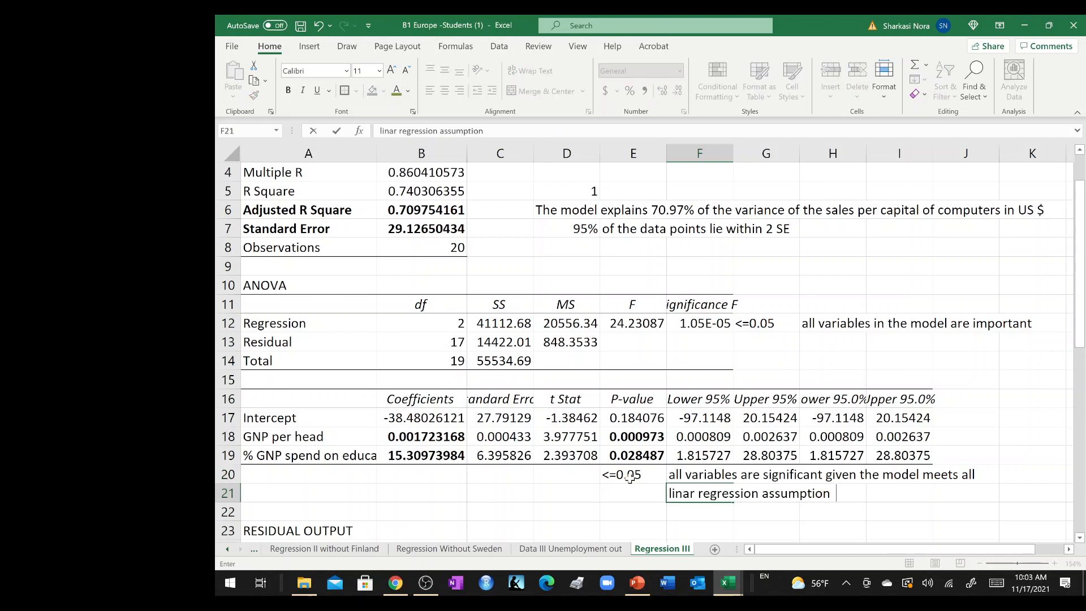
key("BackSpace")
type("ssumption")
key("Return")
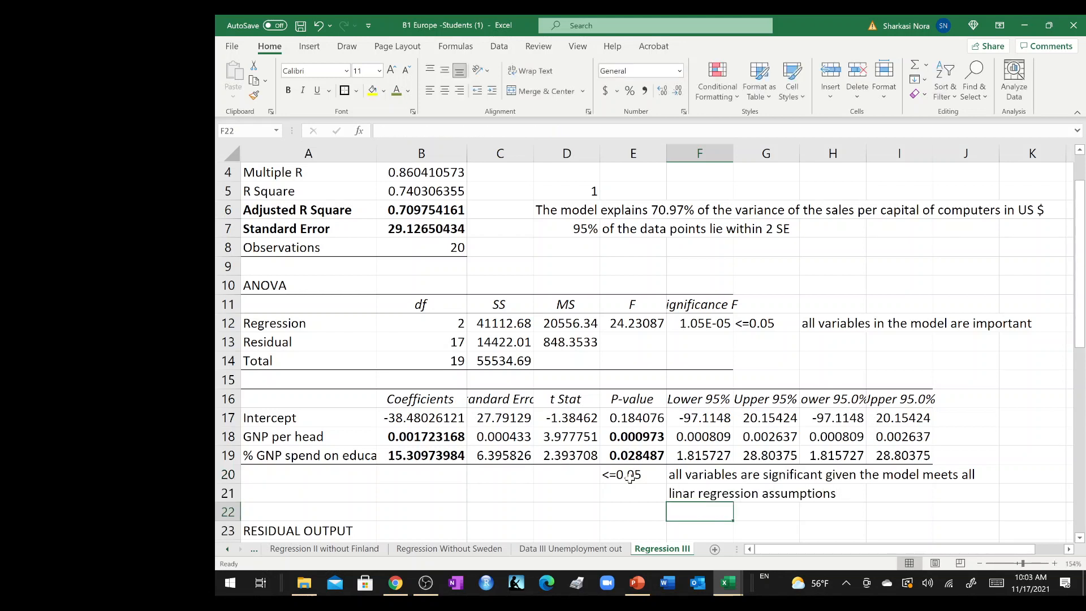
Replace the word "meets" with "satisfies" in the significance note in F20.
double_click(685, 477)
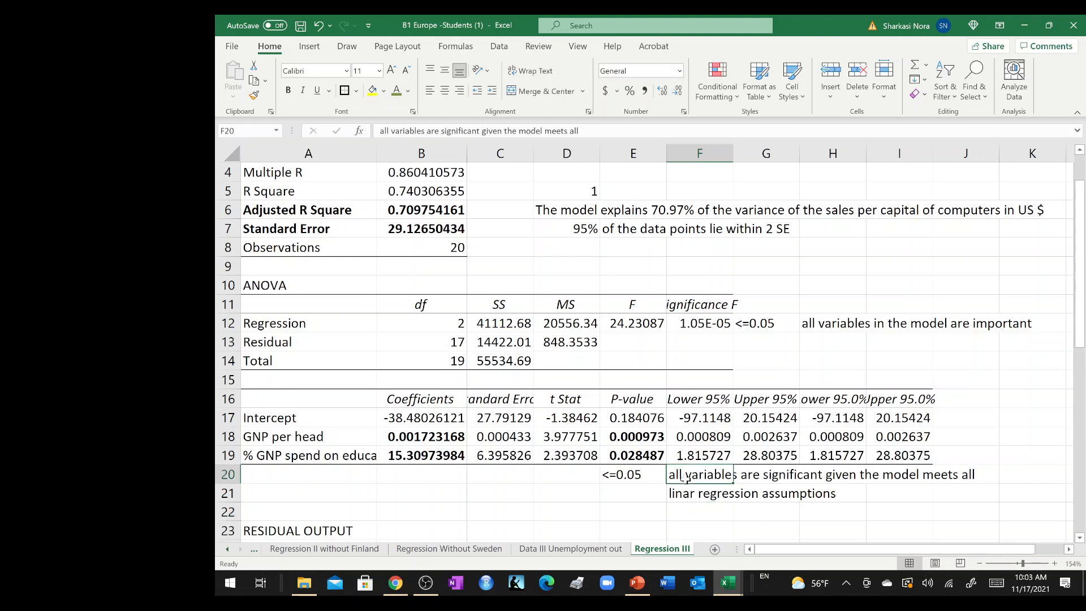
double_click(941, 474)
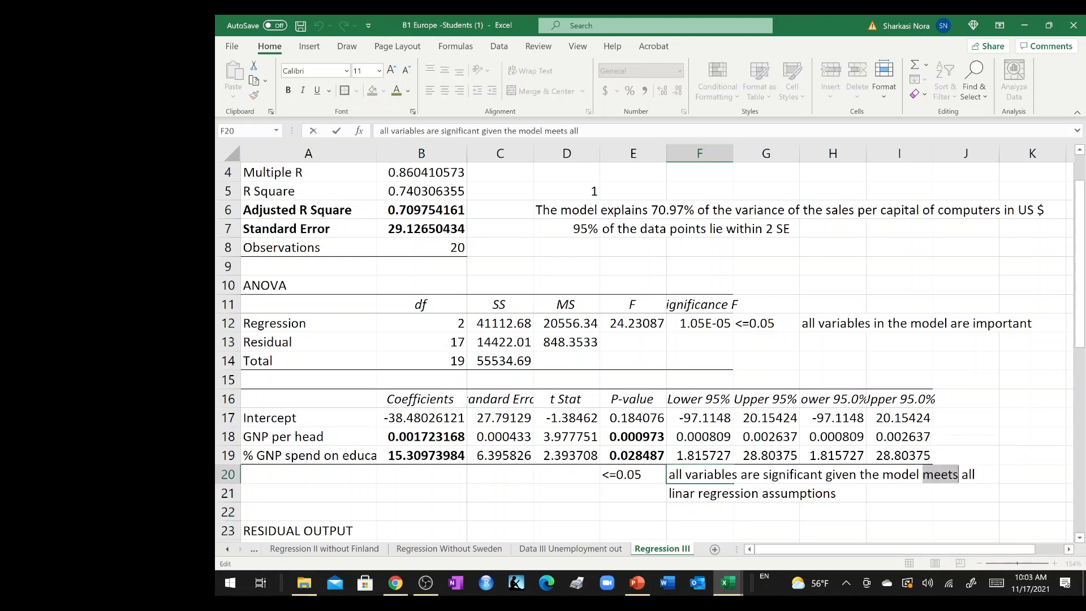
type("satisf")
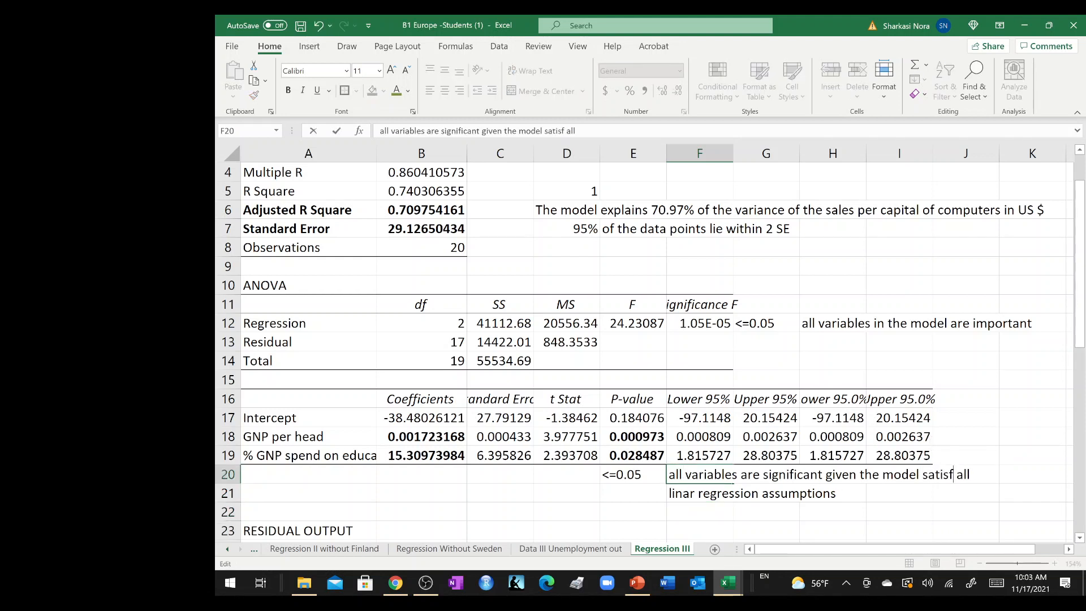
type("ies")
key("Return")
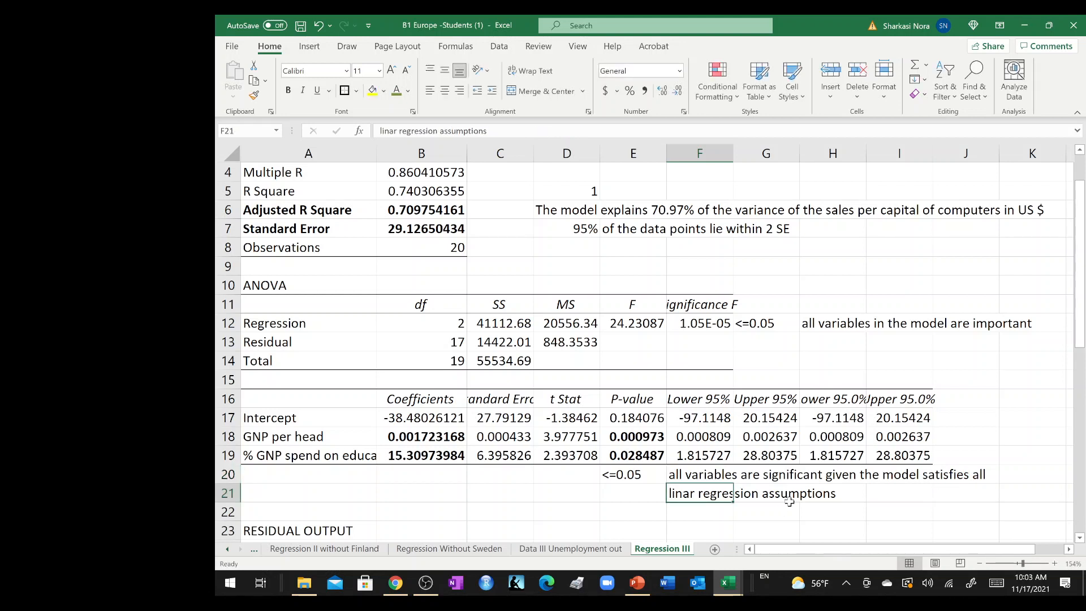
Correct the misspelled first word in F21 to "linear".
double_click(689, 493)
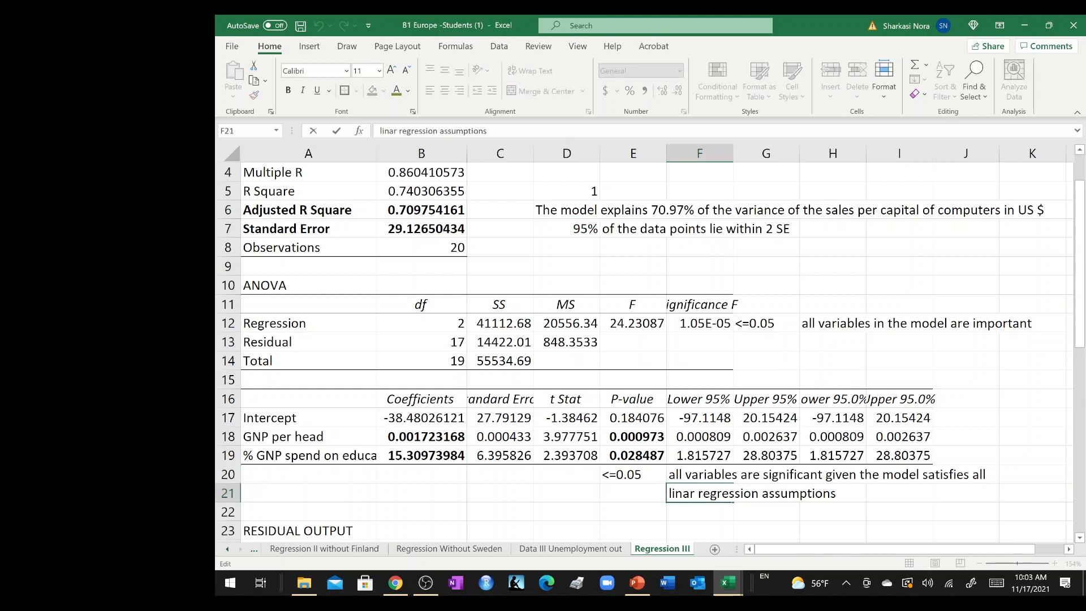
key("BackSpace")
type("ea")
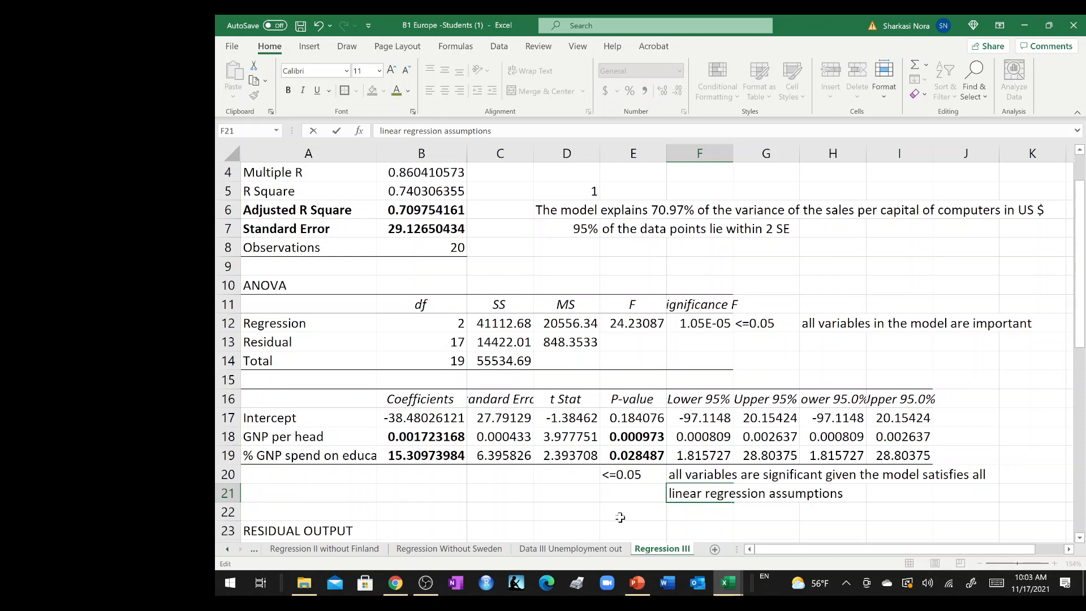
left_click(620, 517)
Reduce the regression coefficients in B17:B19 to two decimal places.
scroll(698, 463, "down", 3)
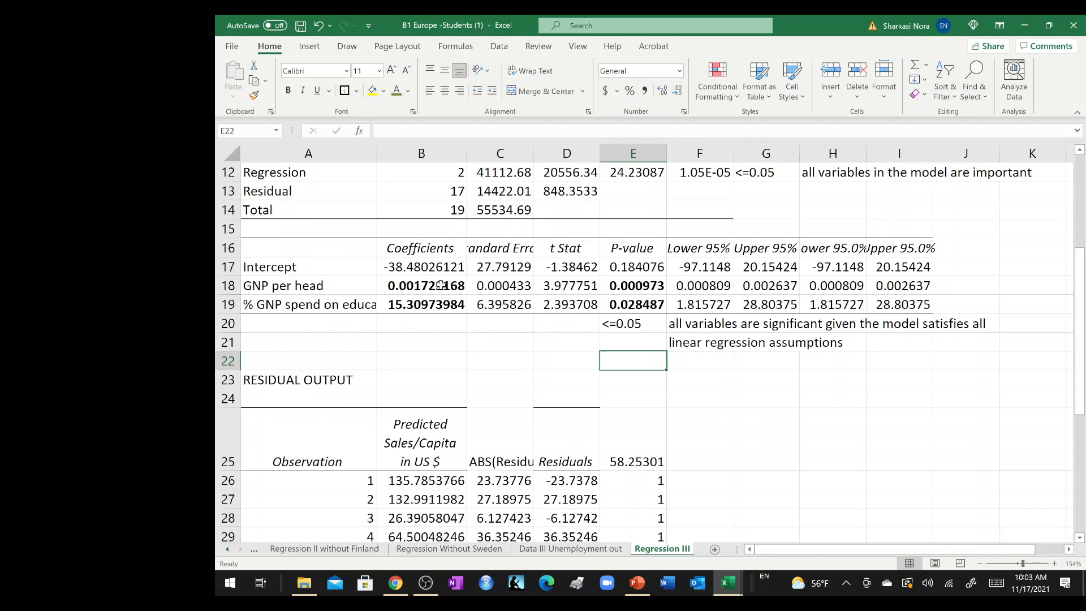
left_click_drag(440, 285, 441, 305)
left_click_drag(437, 266, 429, 306)
left_click(677, 91)
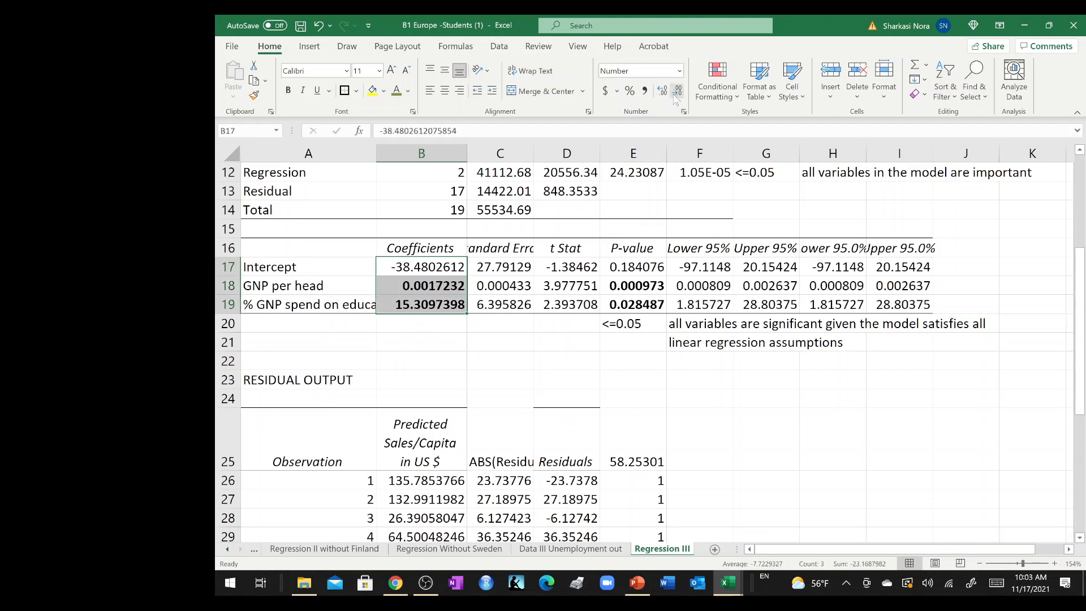
left_click(677, 91)
left_click(677, 90)
left_click(677, 91)
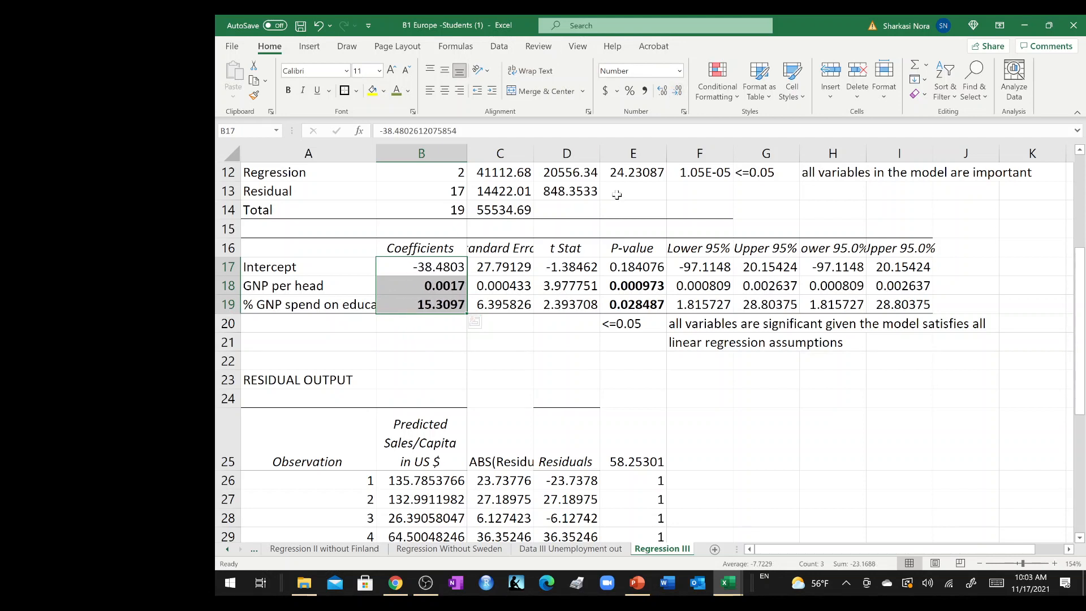
left_click(677, 90)
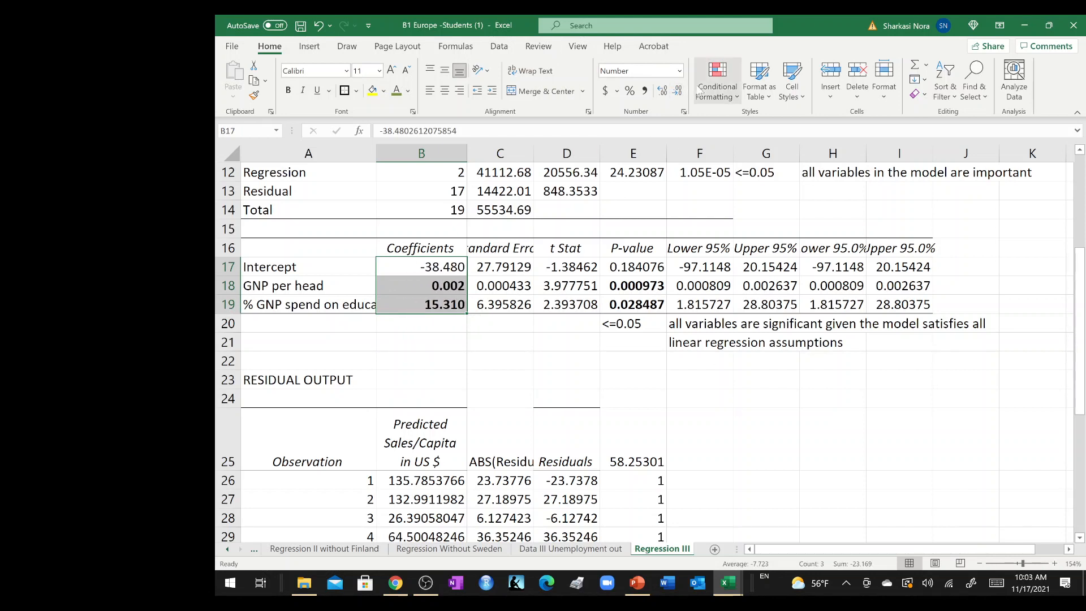
left_click(678, 90)
left_click(730, 407)
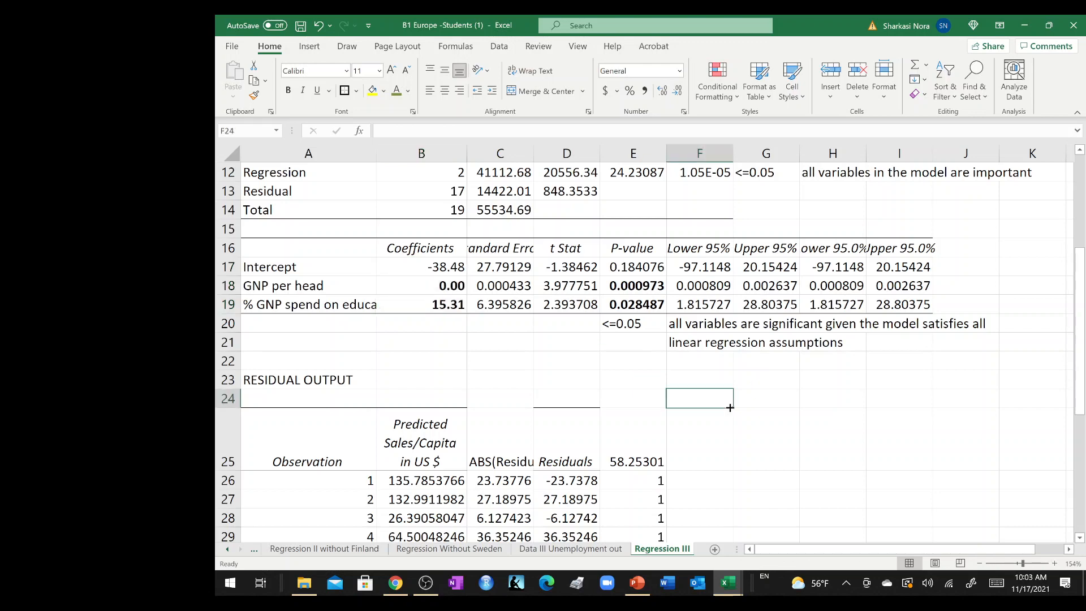
Enter the heading "Normality assumptions of the error terms" in H26, beside the residual output.
scroll(730, 408, "down", 1)
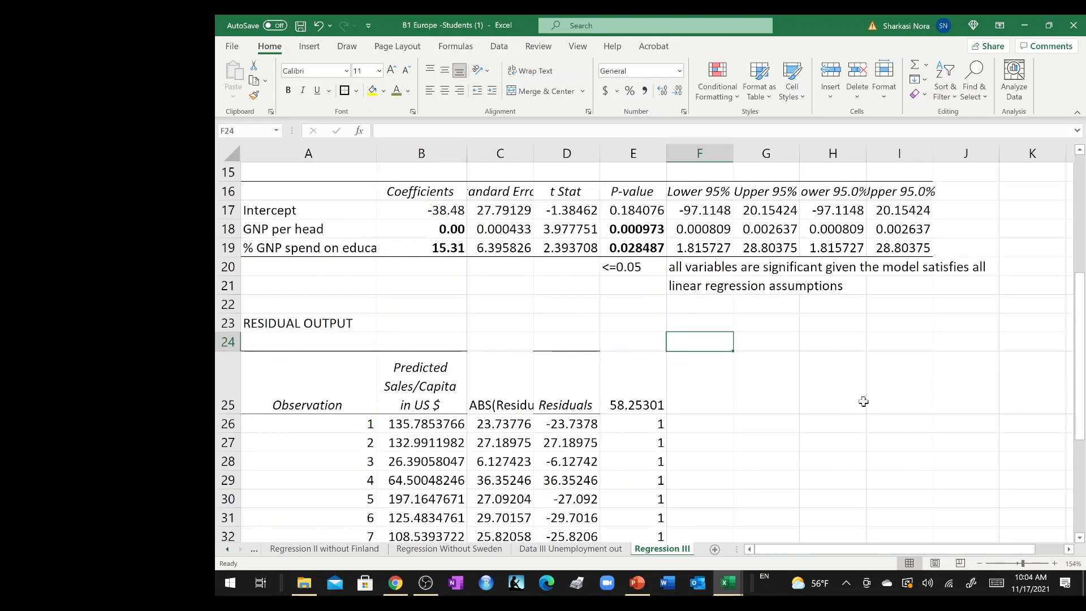
scroll(864, 402, "down", 1)
scroll(864, 402, "right", 1)
scroll(757, 362, "down", 2)
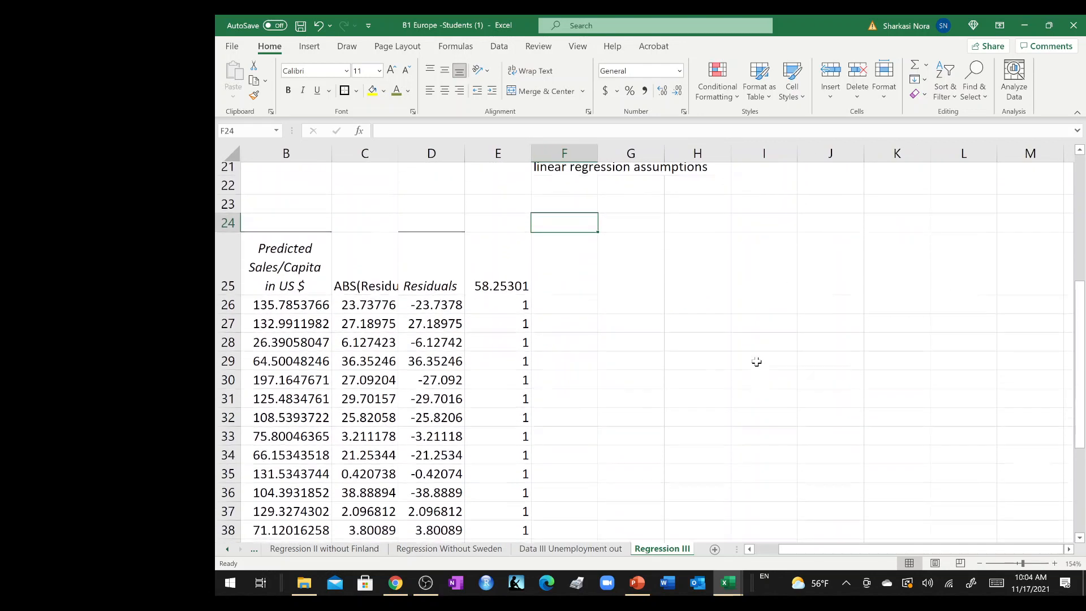
left_click(700, 290)
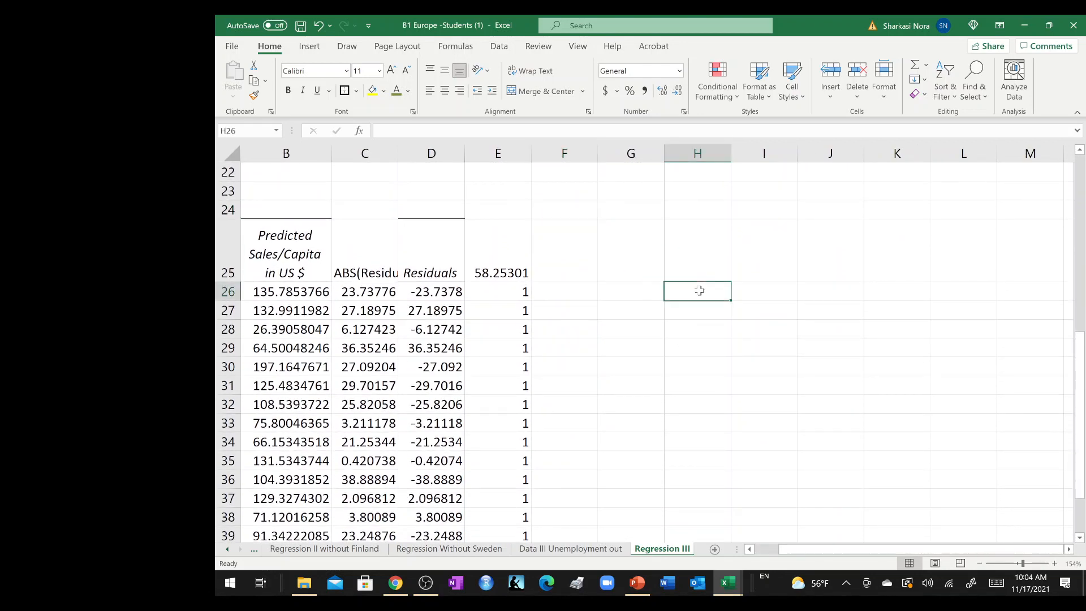
type("Norma")
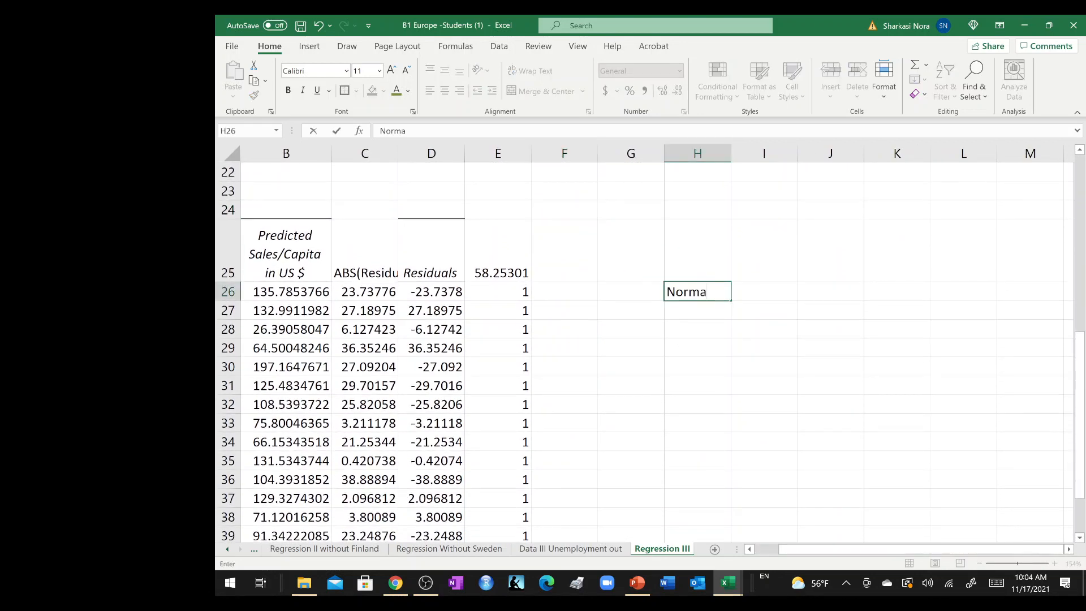
type("lity assumpti")
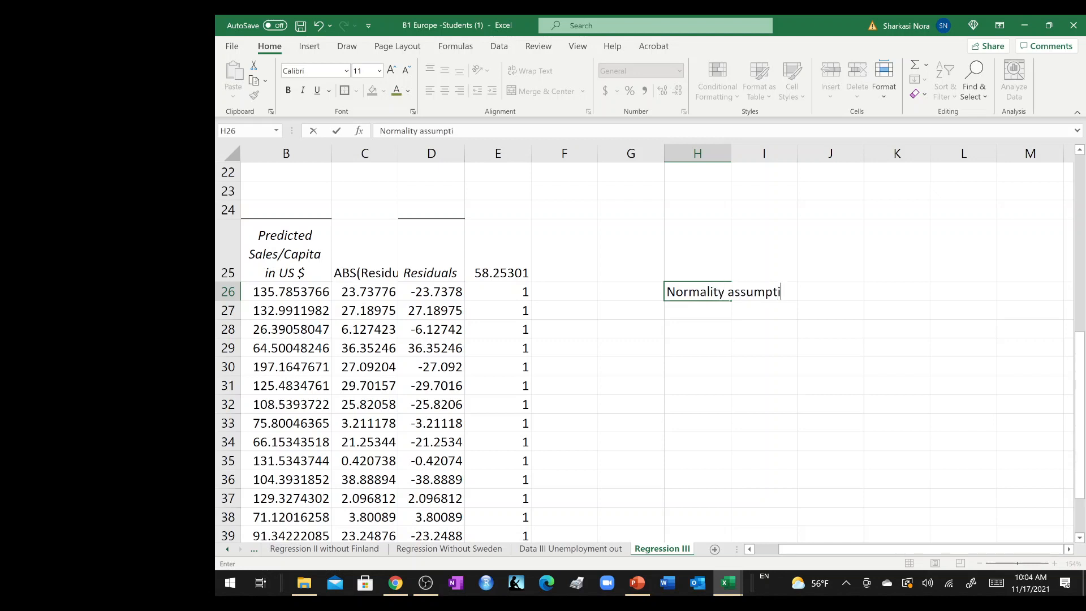
type("ons of the error terms")
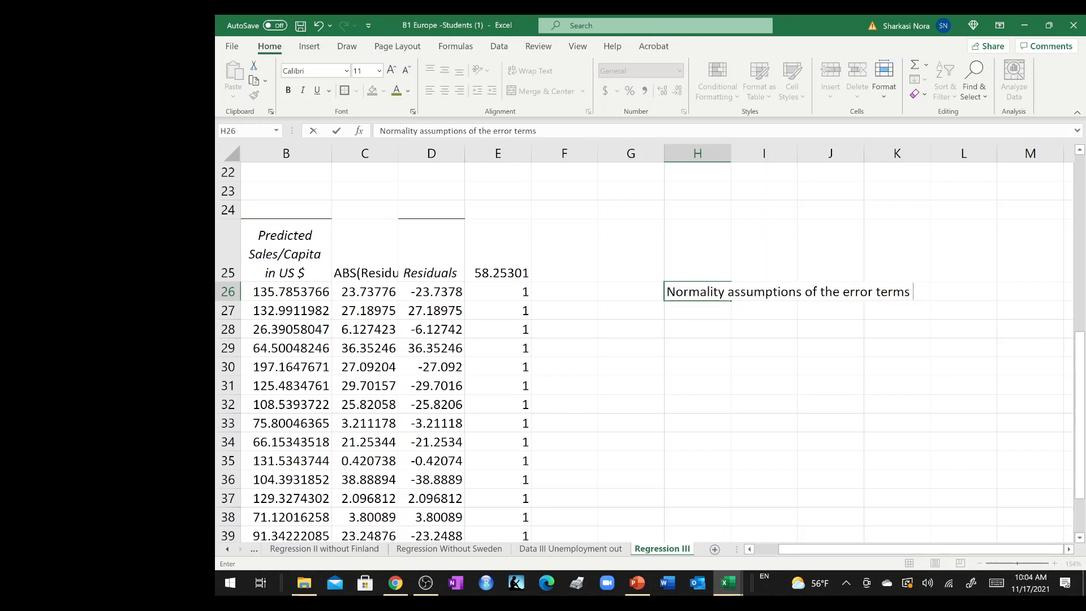
key("Return")
key("Return")
Add the labels Skewness in H28 and Kurtosis in H29 under the normality heading.
type("S")
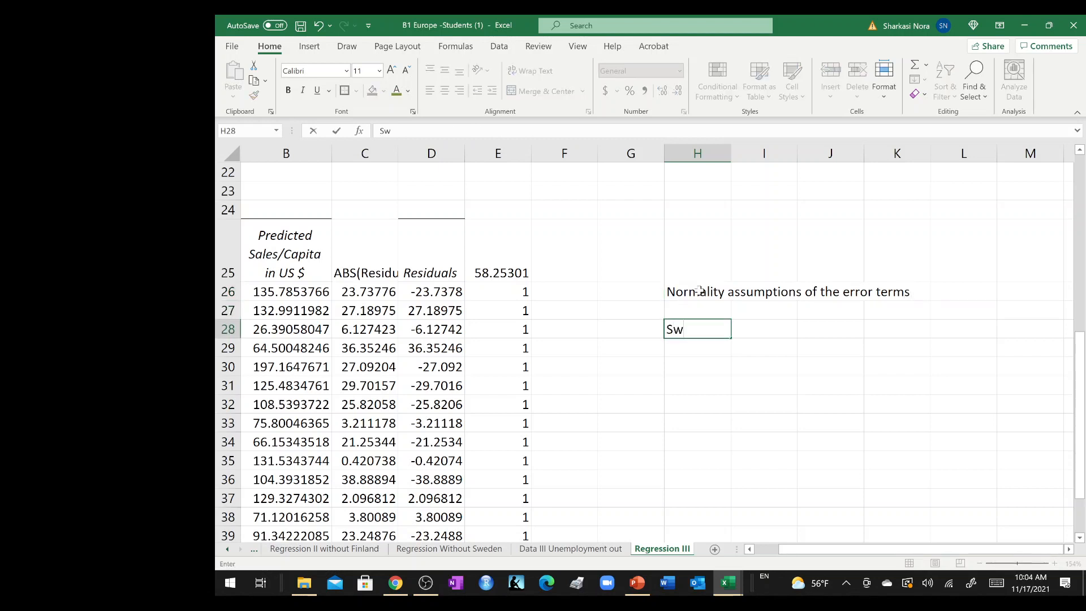
type("kewness")
key("Return")
type("Kurto")
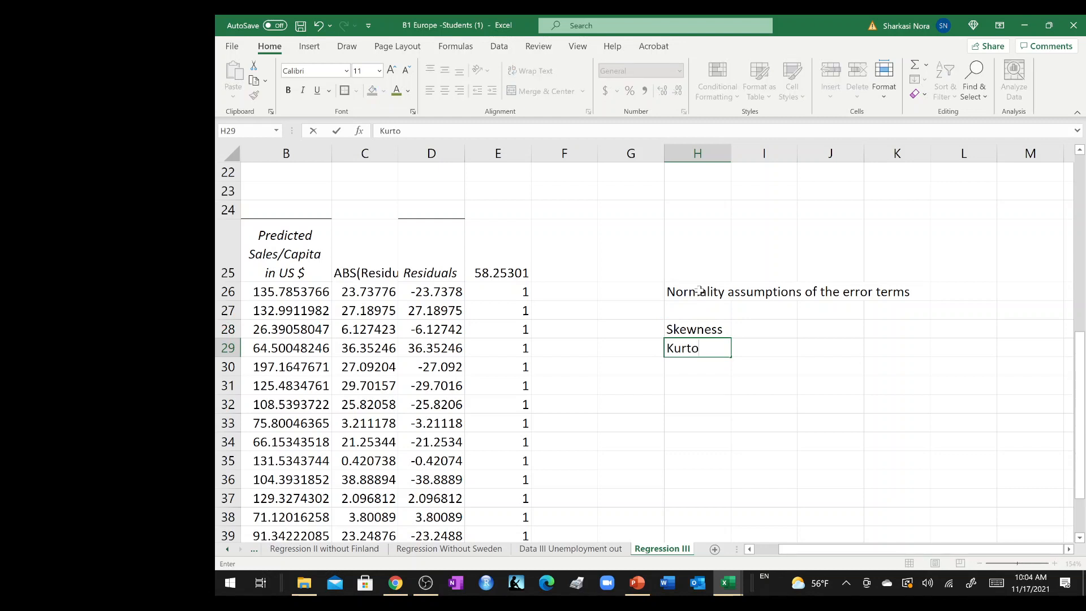
type("sis")
key("Return")
Calculate the skewness of the residuals D26:D45 in I28 with the SKEW function.
key("Up")
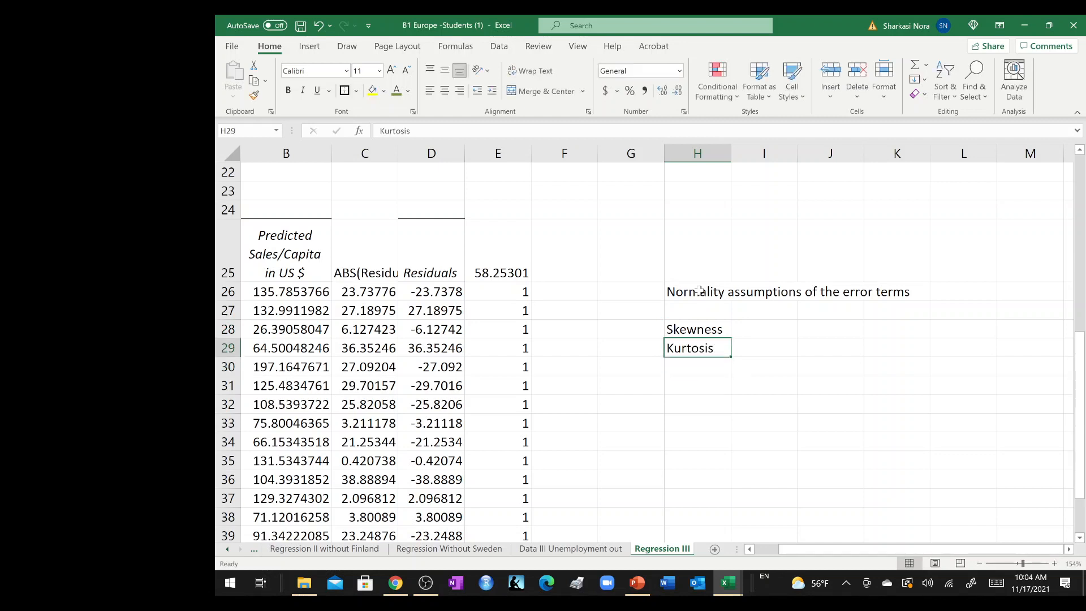
key("Right")
key("Up")
type("=")
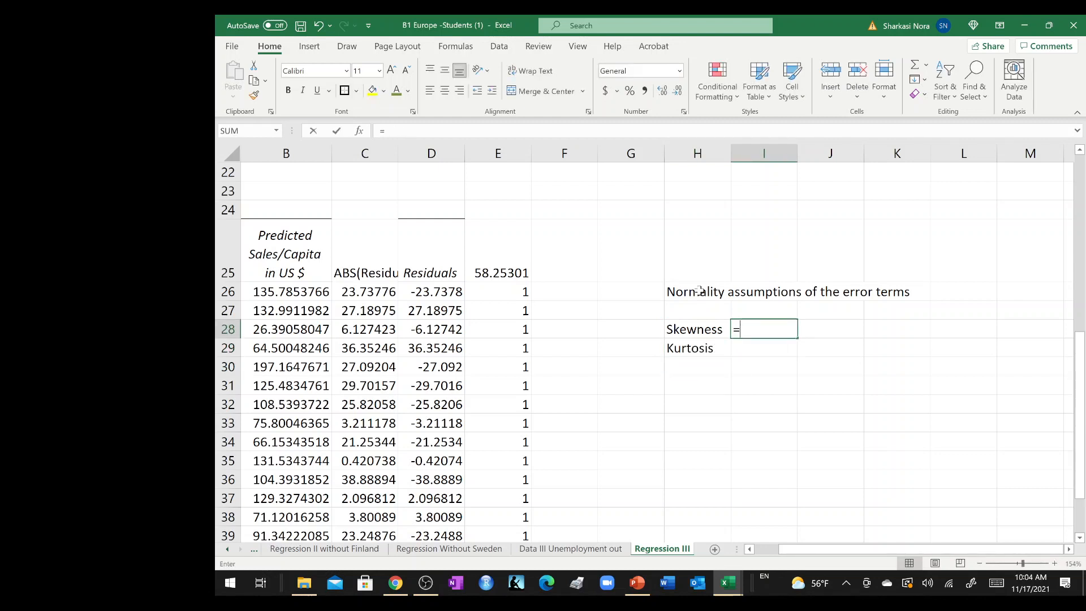
type("Skew(")
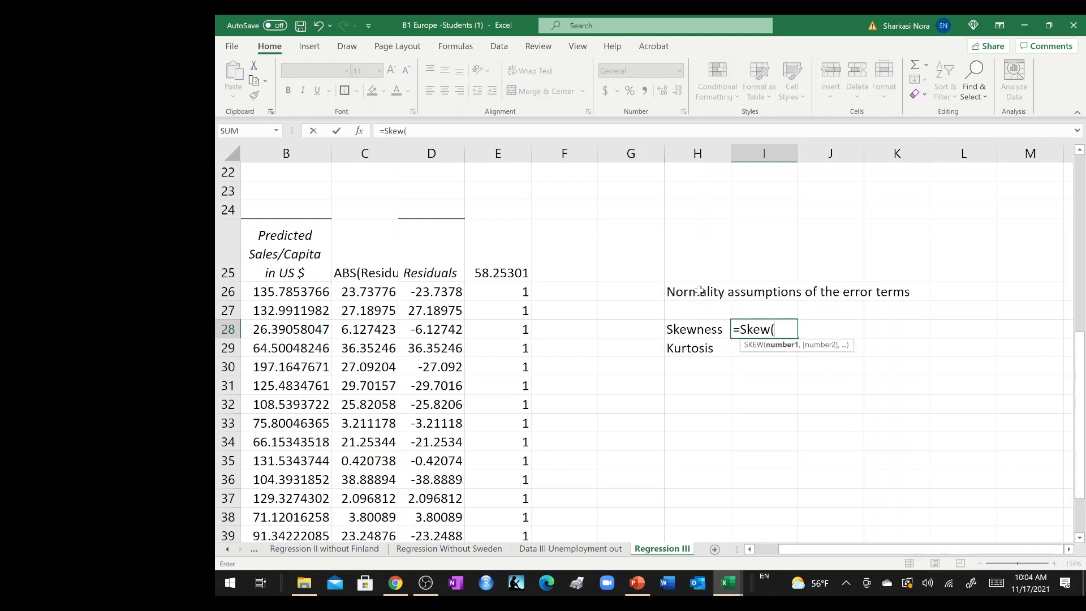
left_click(513, 290)
left_click(434, 292)
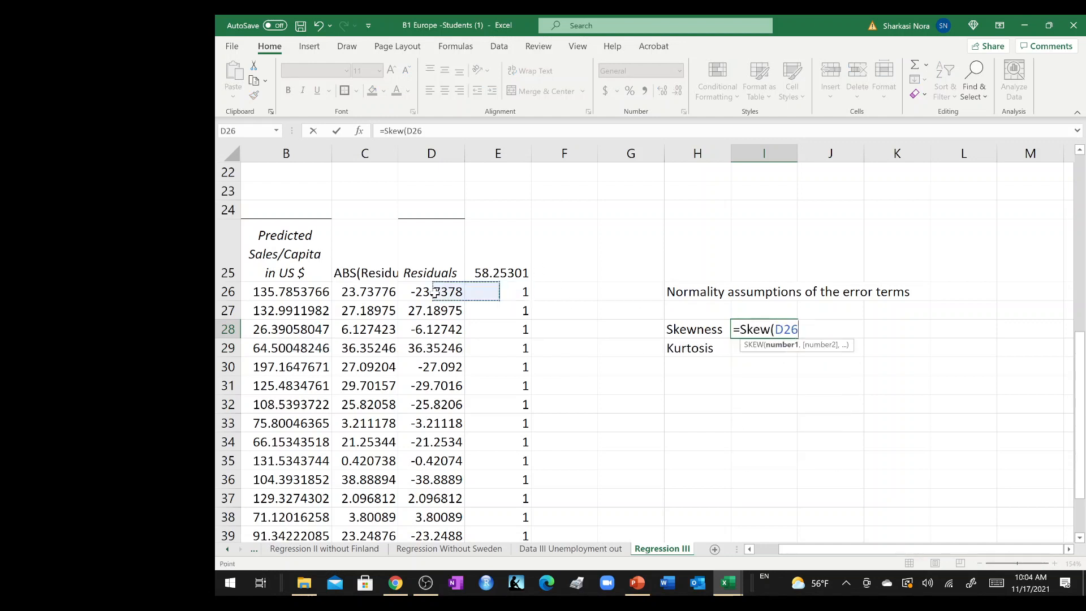
key("ctrl+shift+Down")
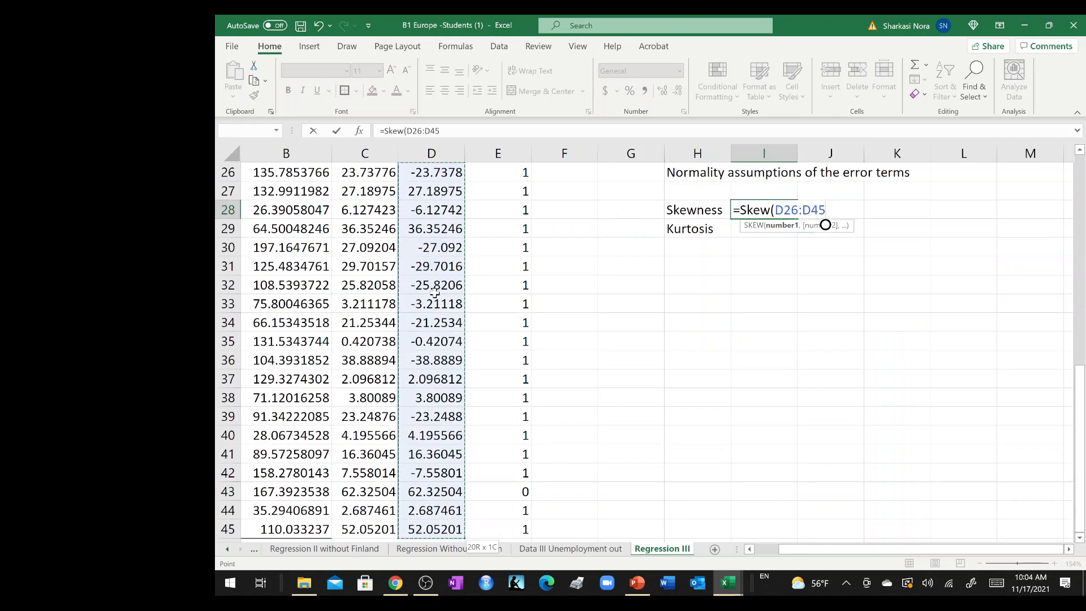
key("Return")
Calculate the kurtosis of the residuals D26:D45 in I29 with the KURT function.
type("=K")
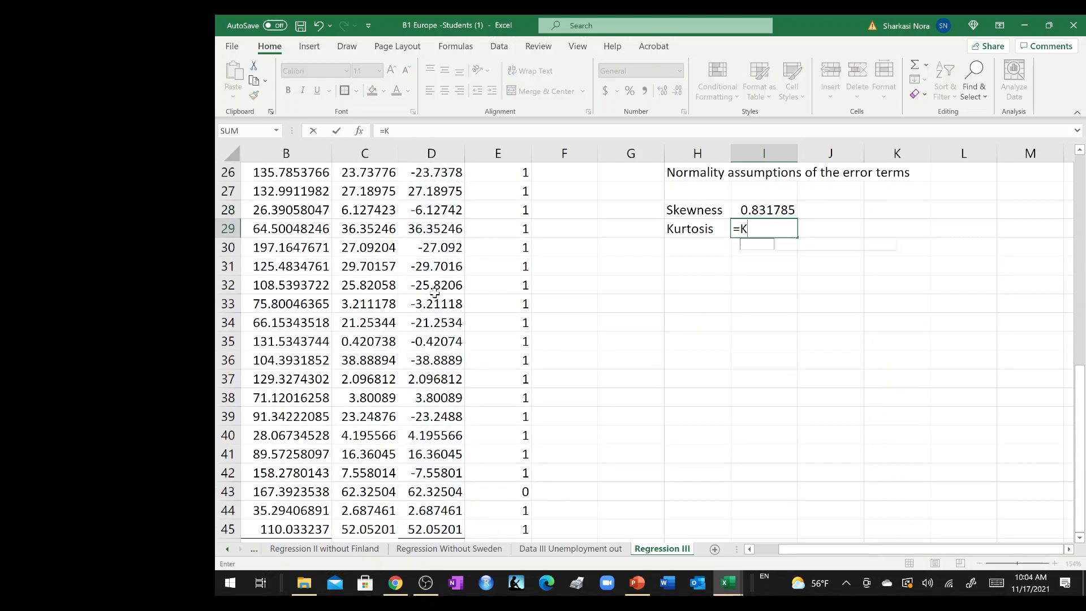
type("urt(")
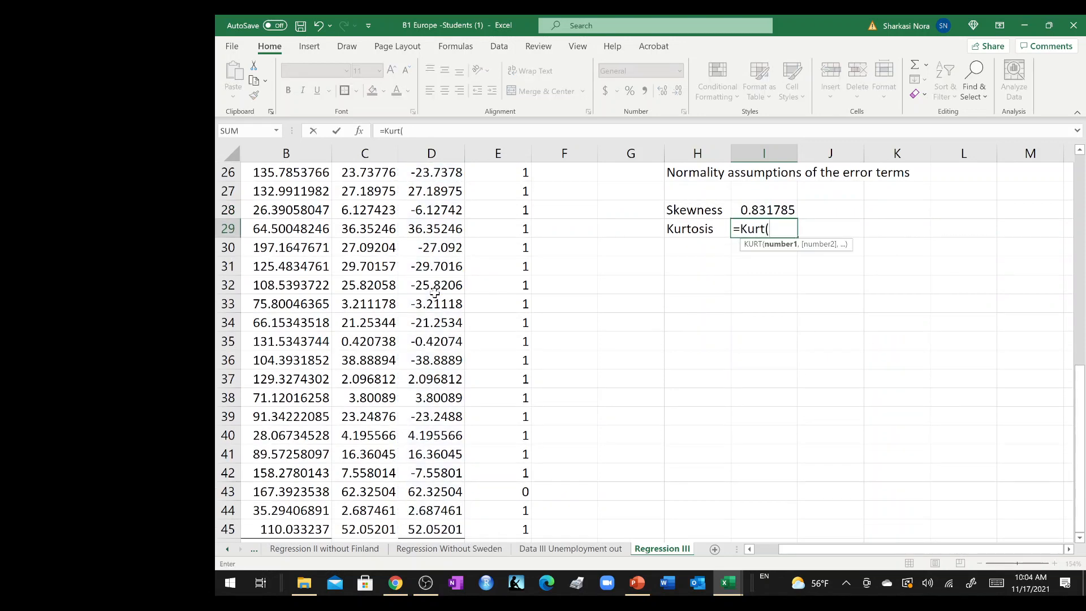
scroll(375, 229, "up", 1)
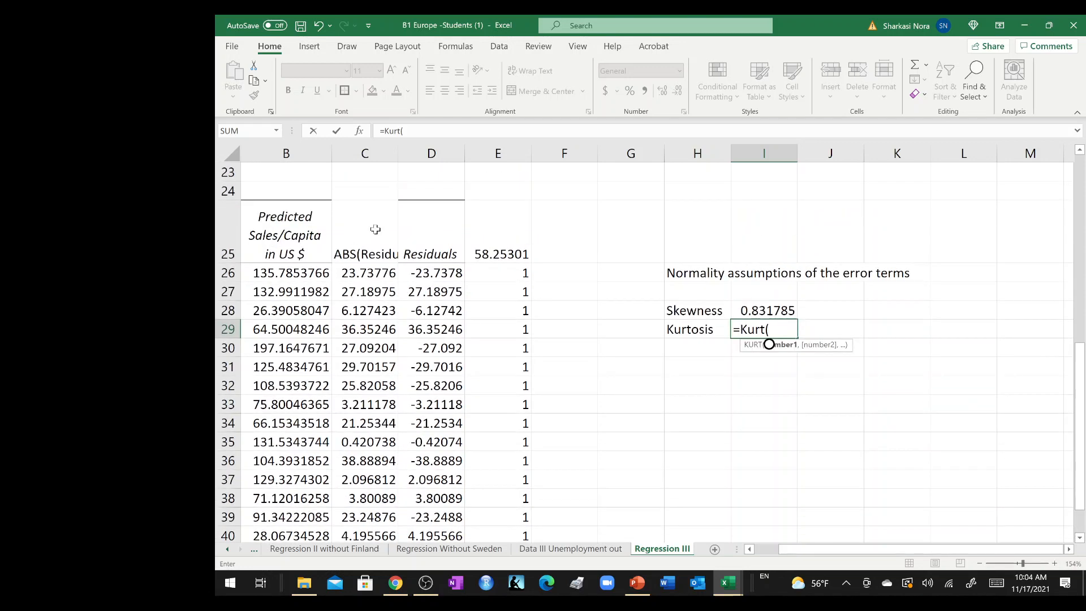
left_click(419, 273)
key("ctrl+shift+Down")
scroll(419, 273, "down", 1)
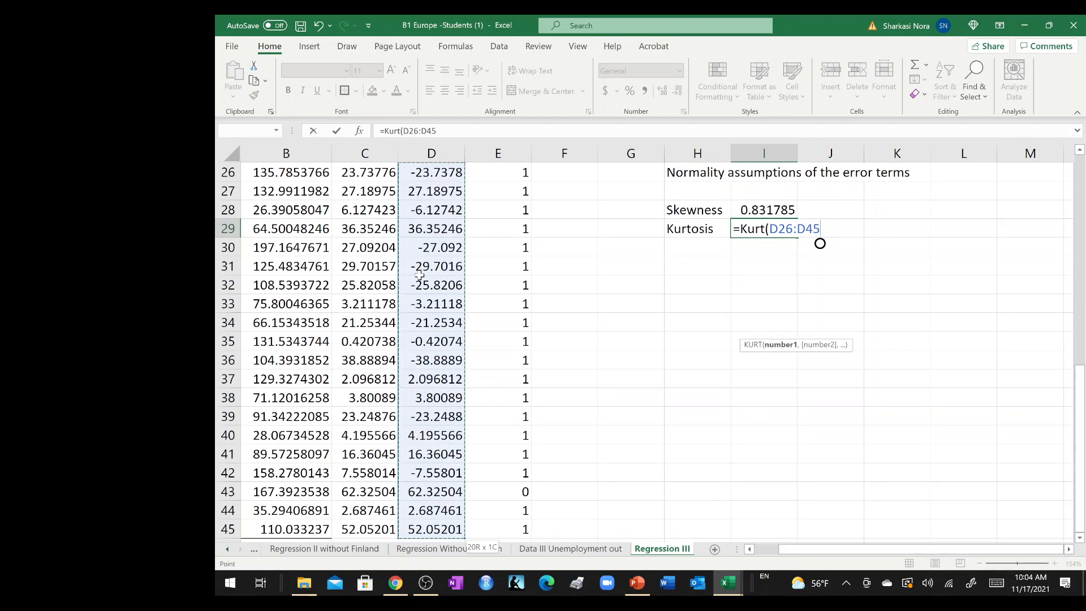
key("Return")
Format the skewness and kurtosis values in I28:I29 to three decimal places.
scroll(574, 235, "up", 2)
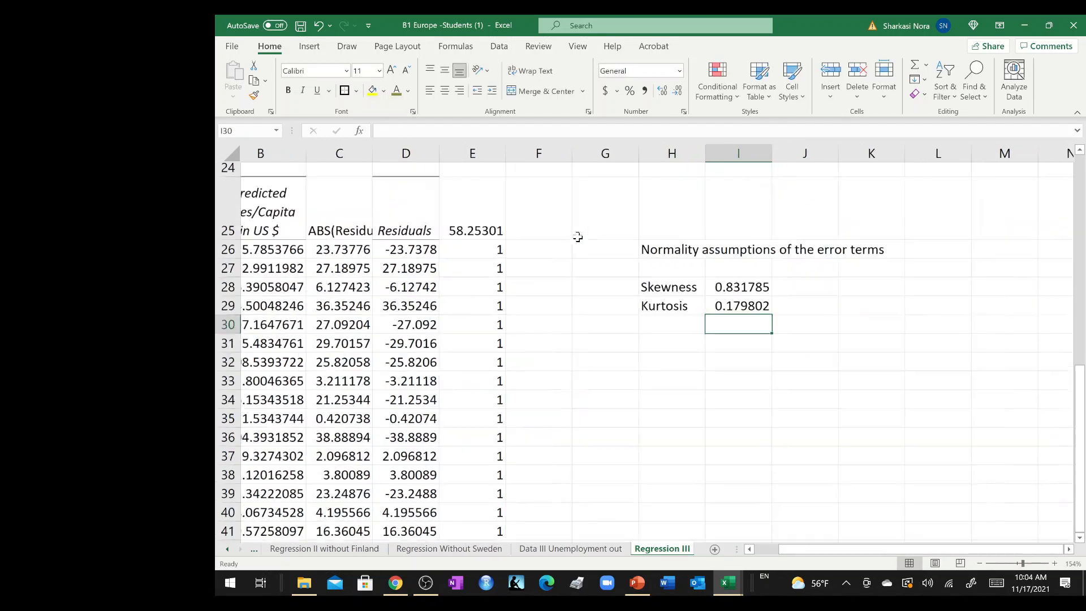
scroll(575, 235, "right", 1)
left_click_drag(663, 327, 663, 349)
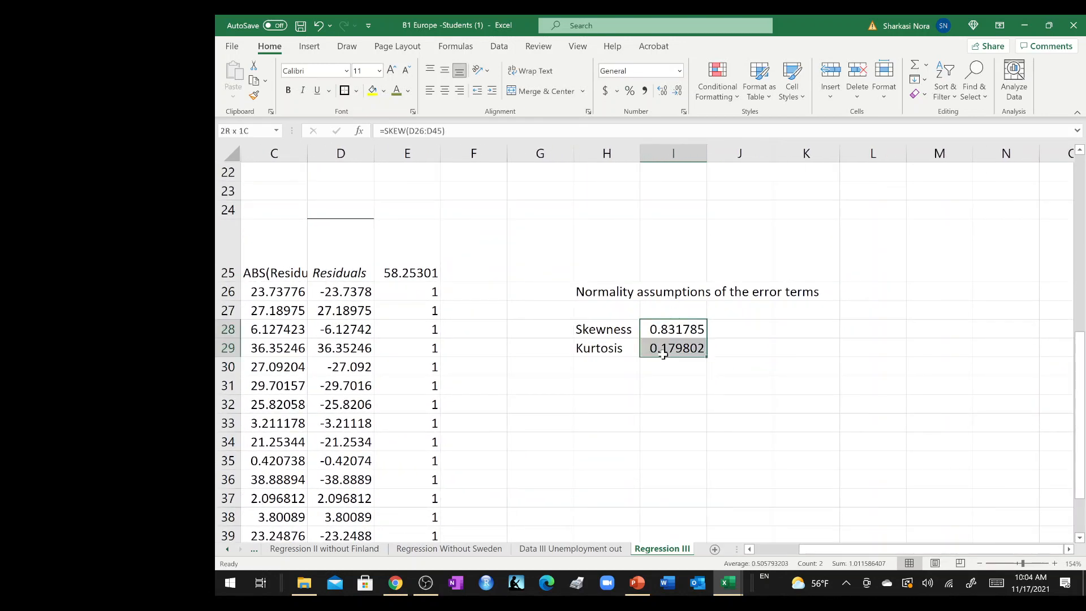
left_click(663, 91)
left_click(663, 90)
left_click(677, 90)
left_click(677, 91)
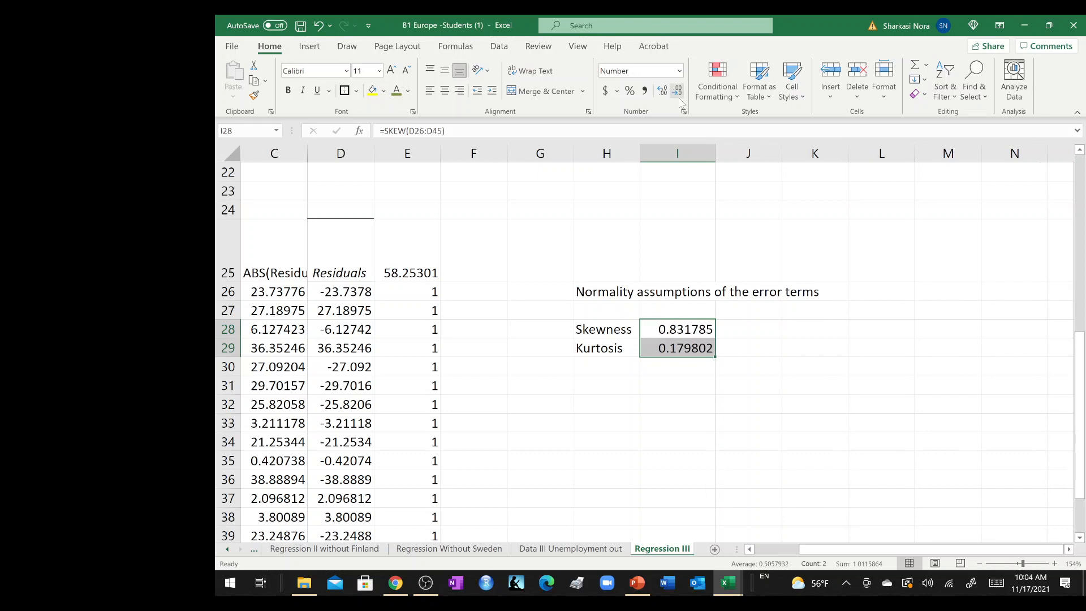
left_click(677, 90)
left_click(677, 90)
left_click(677, 90)
left_click(629, 369)
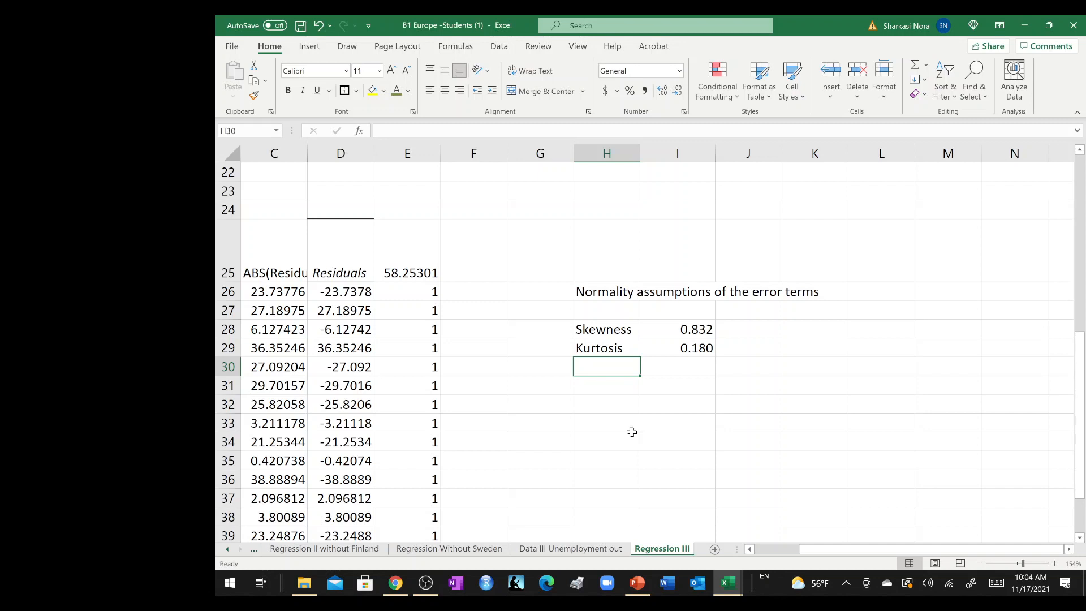
Switch to the PowerPoint presentation, search for "skewness", and show slide 47 with the confidence interval table for skewness and kurtosis.
left_click(640, 584)
left_click(593, 325)
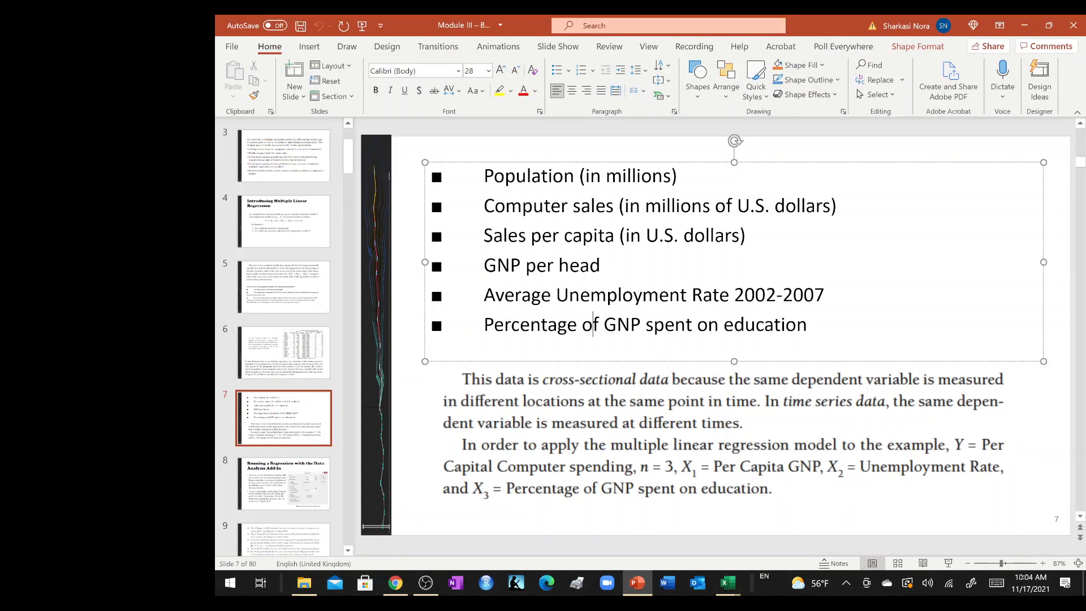
key("ctrl+f")
type("skewness")
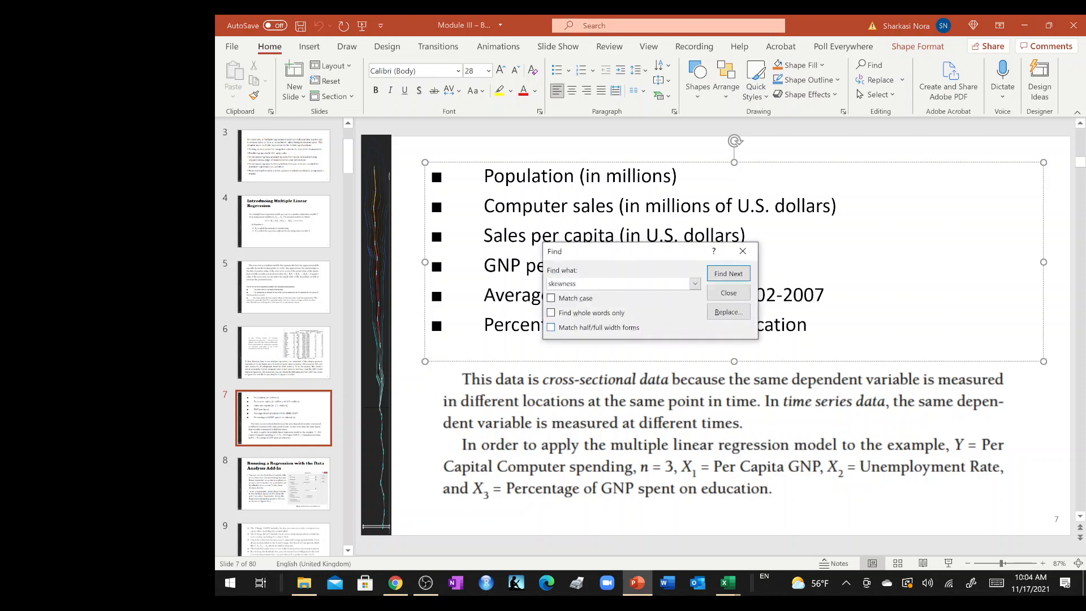
key("Return")
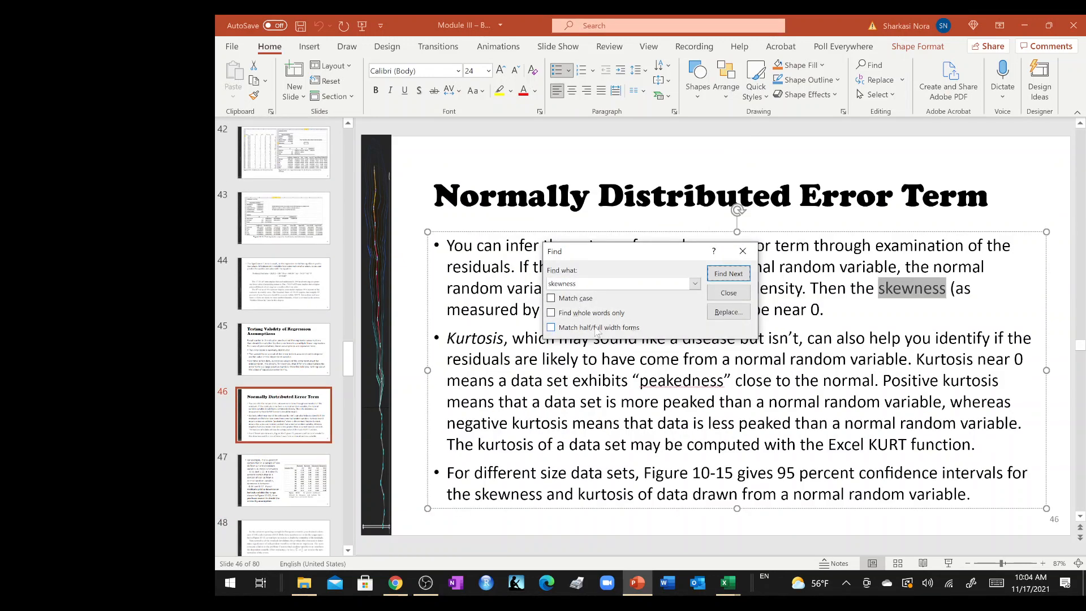
left_click(281, 484)
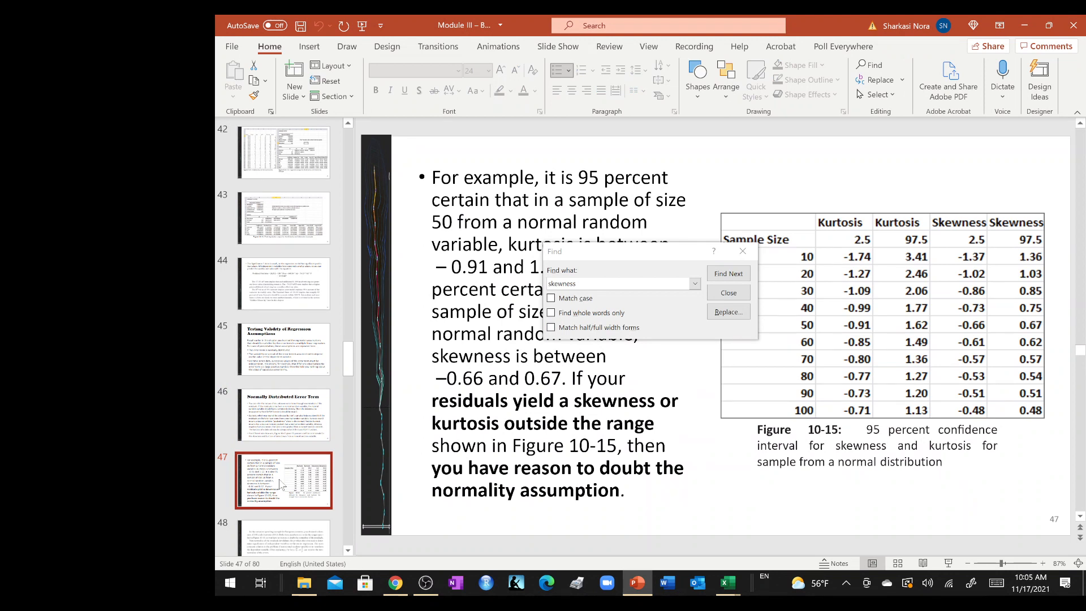
left_click_drag(622, 251, 496, 196)
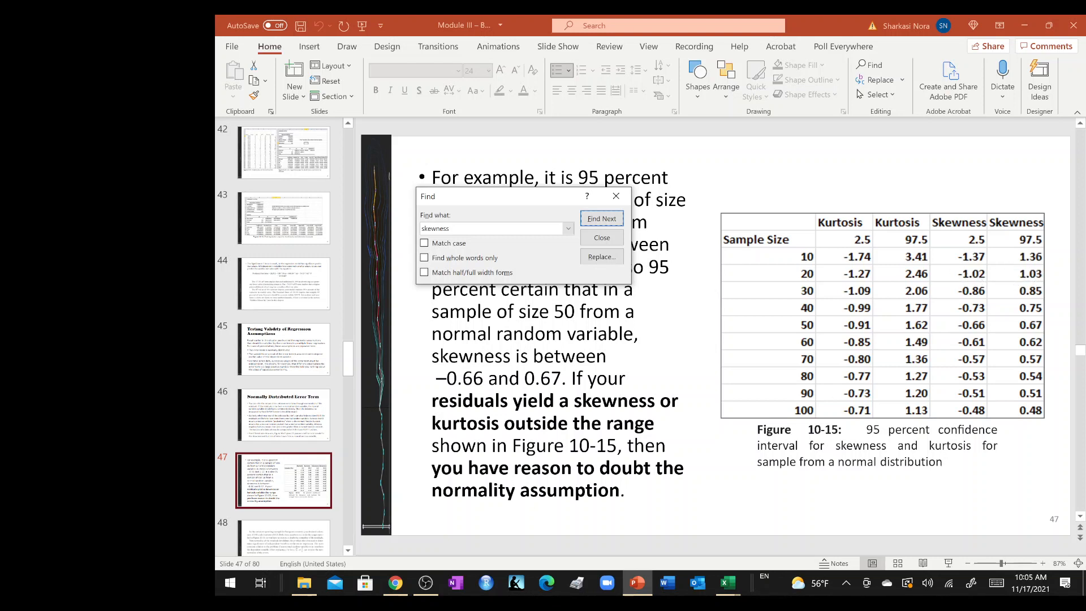
Copy the confidence interval table picture from slide 47 into the Excel sheet Regression III at L25 and shrink it beside the normality results.
left_click(728, 581)
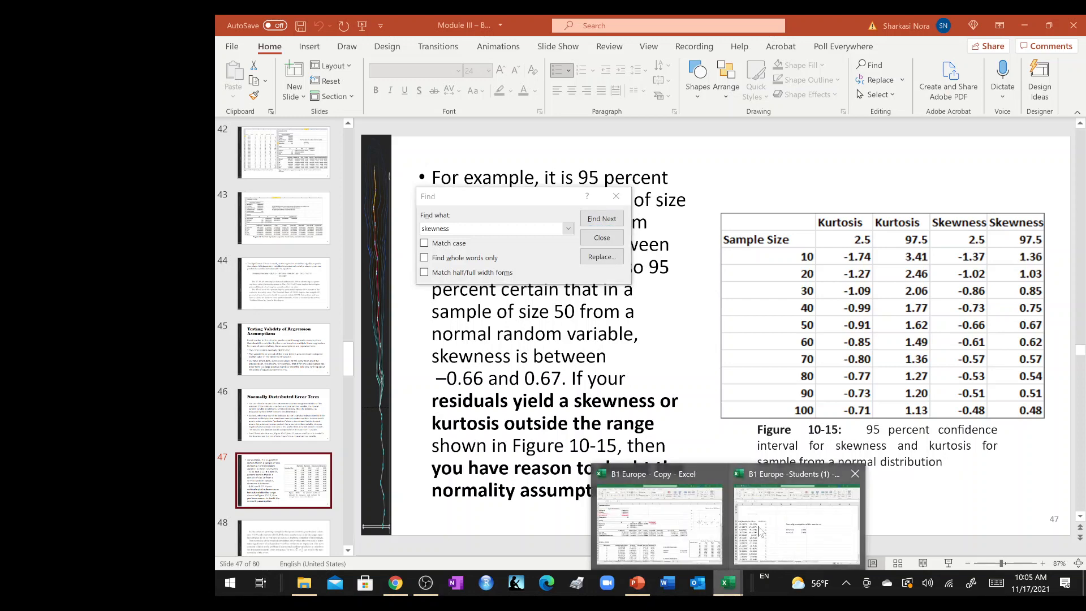
left_click(750, 565)
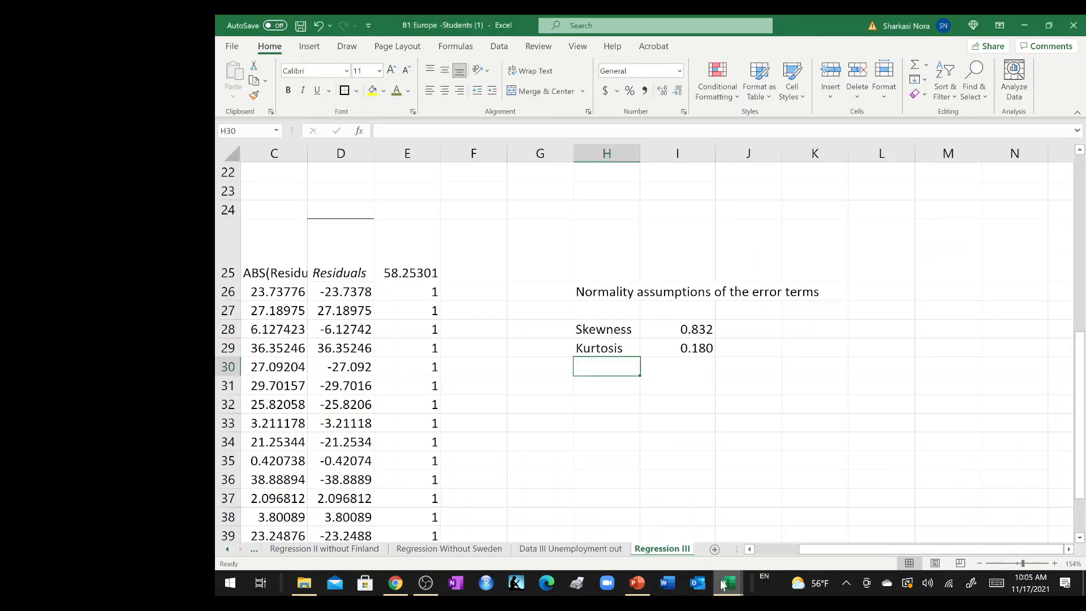
left_click(638, 583)
left_click(866, 359)
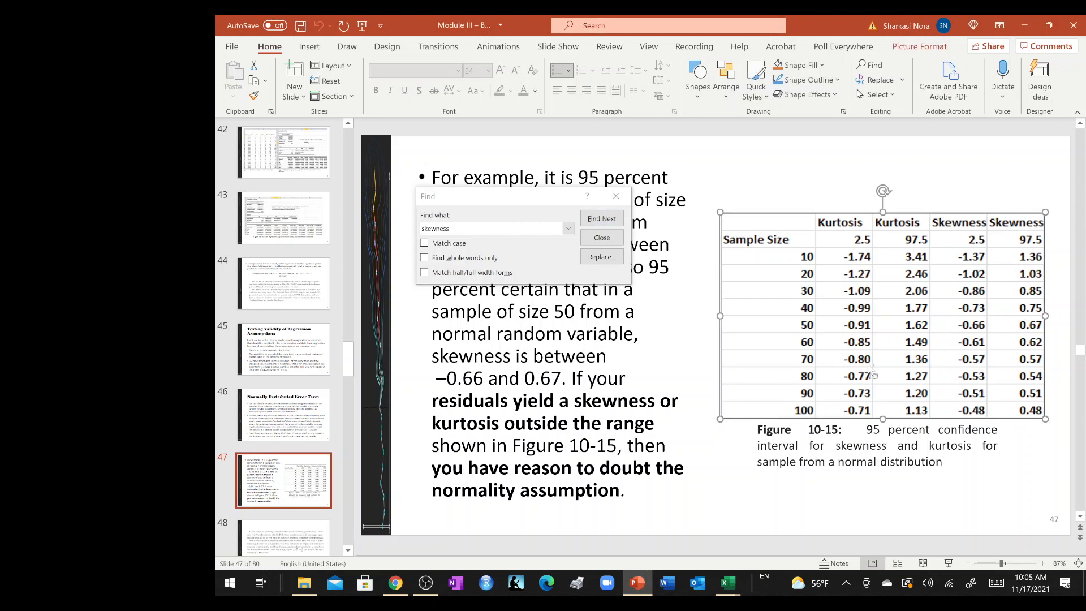
left_click(1033, 18)
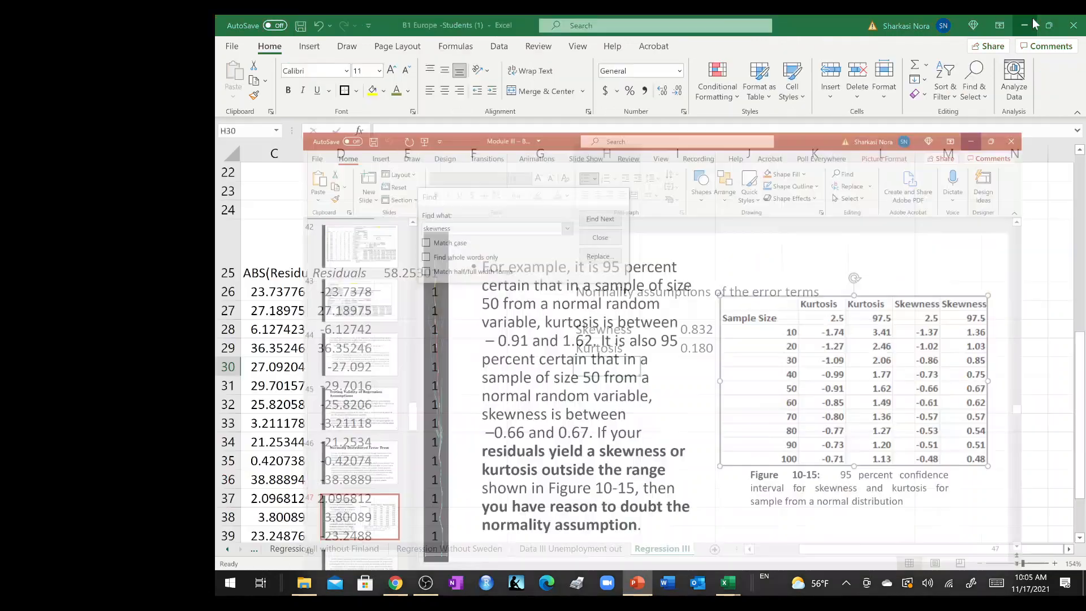
left_click(864, 257)
key("ctrl+v")
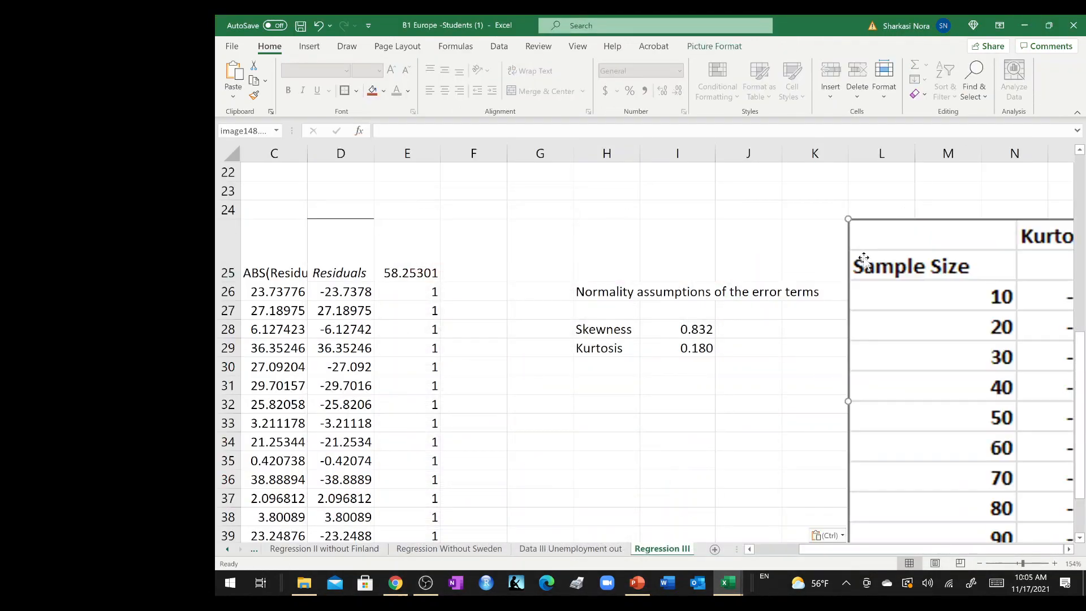
scroll(831, 271, "right", 2)
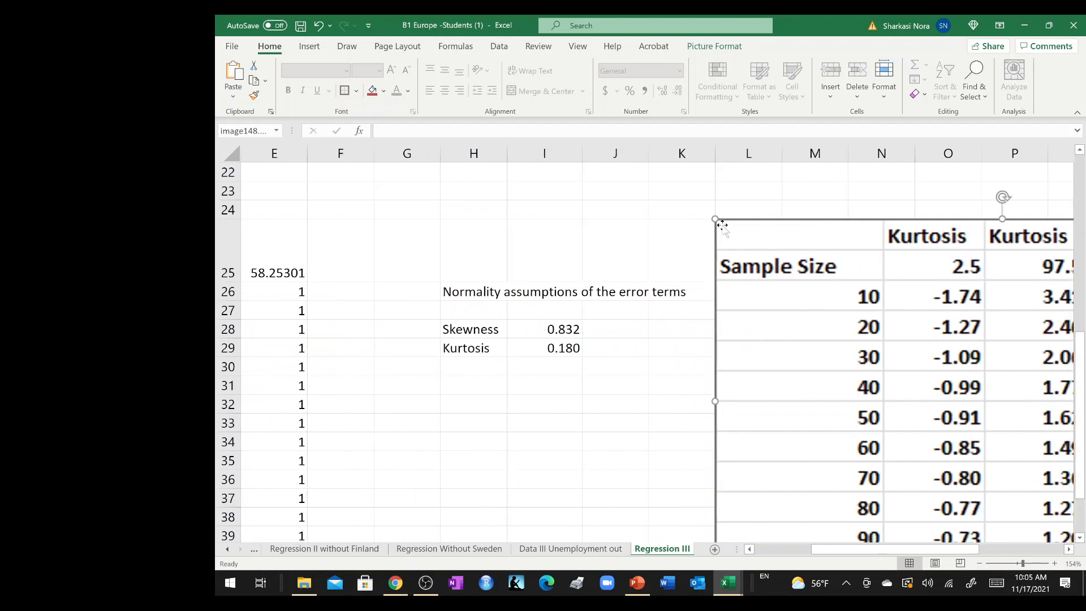
left_click_drag(715, 219, 712, 258)
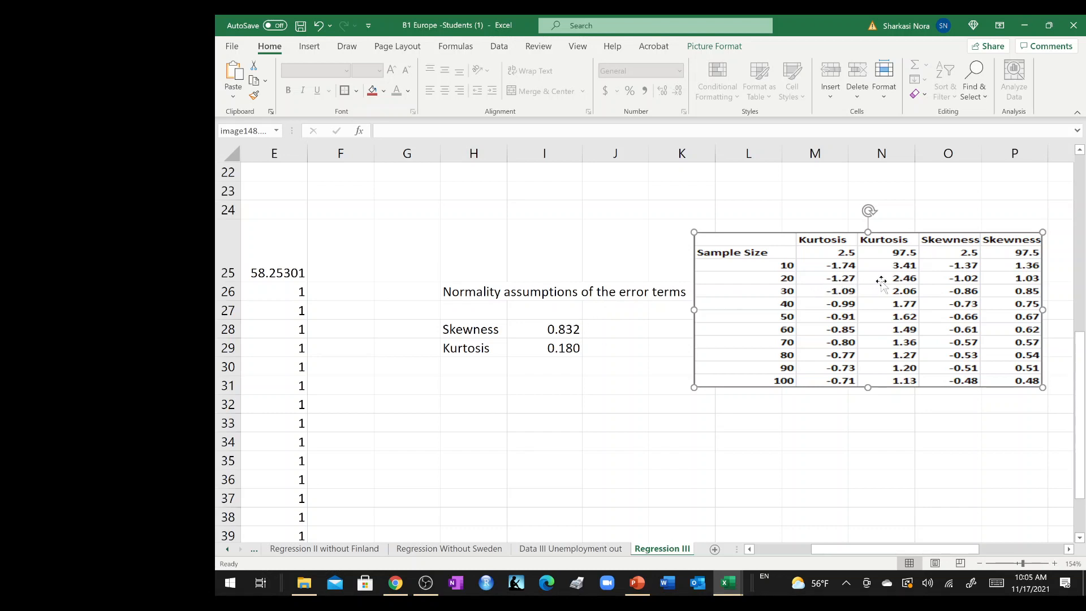
Enter the conclusion "There seem not to be any violation of the normality assumption of the error terms" in H31.
left_click(462, 385)
type("There")
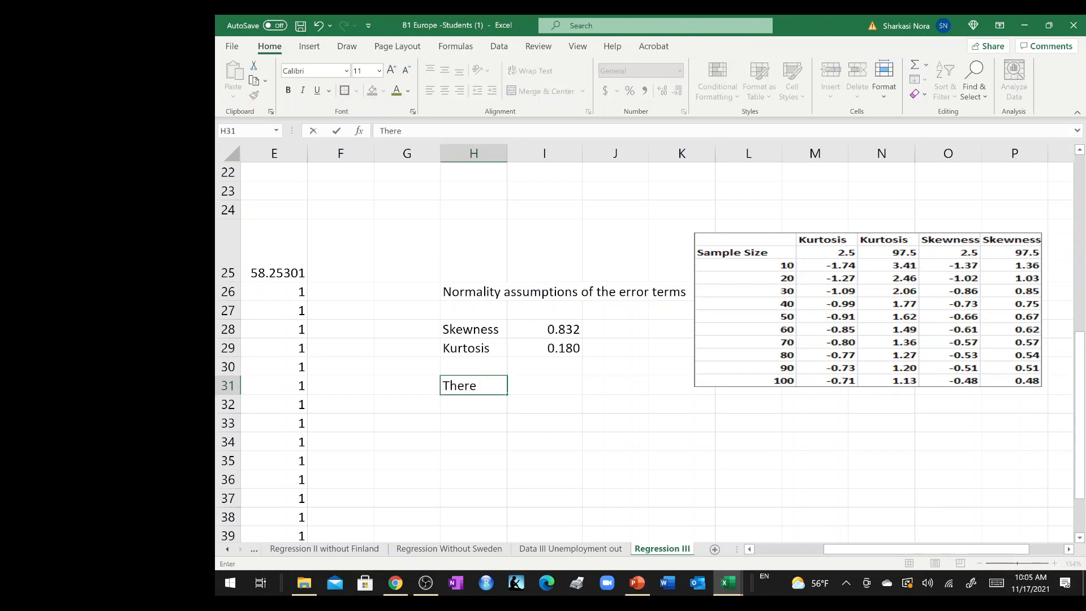
type(" seem not")
type(" to")
key("BackSpace")
type("to be any ")
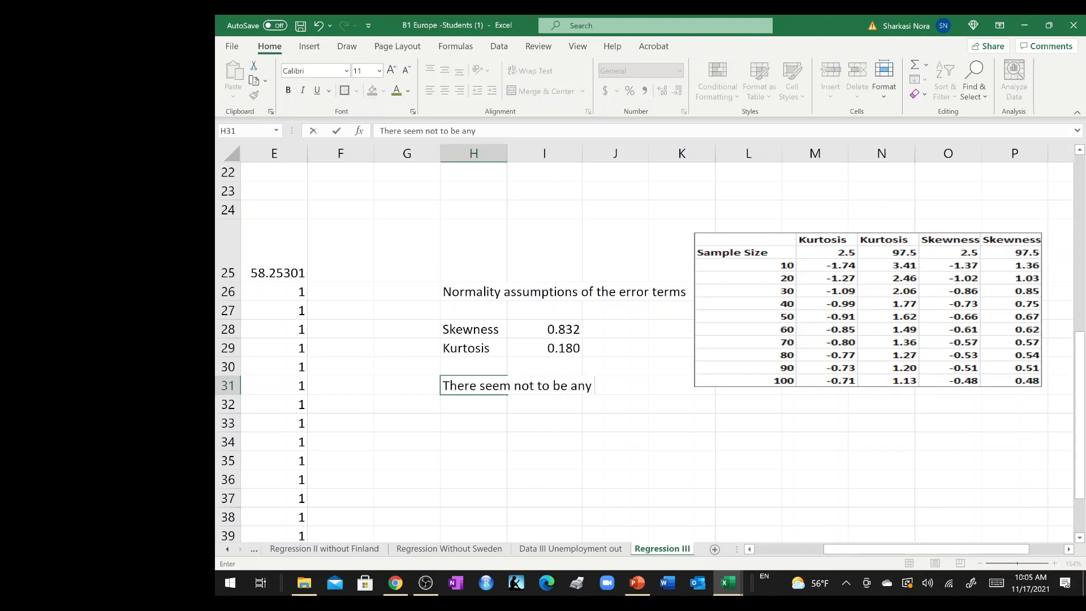
type("violation of t")
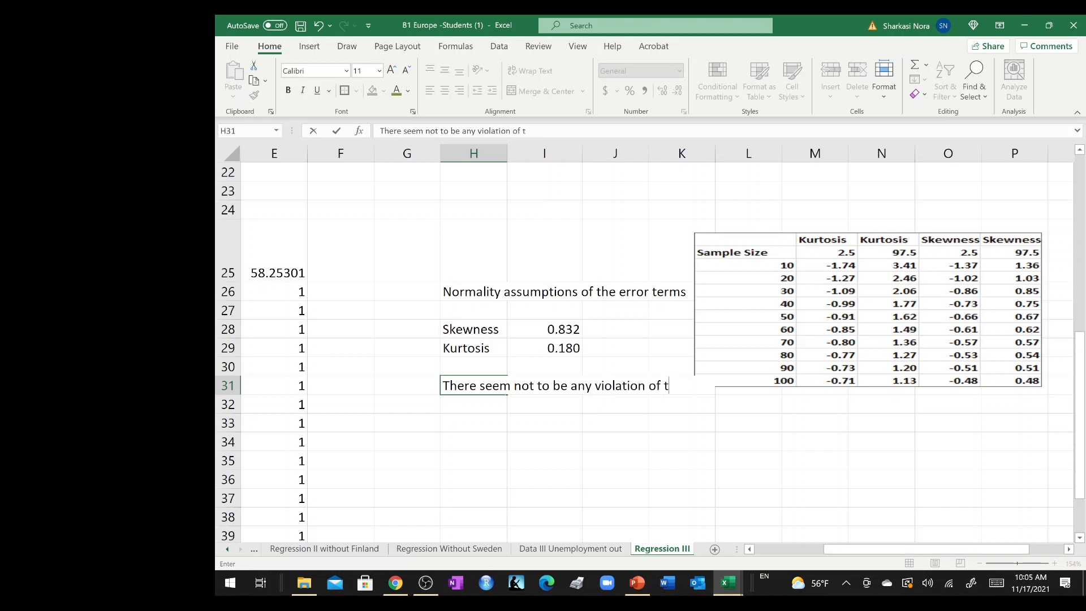
type("he normality ass")
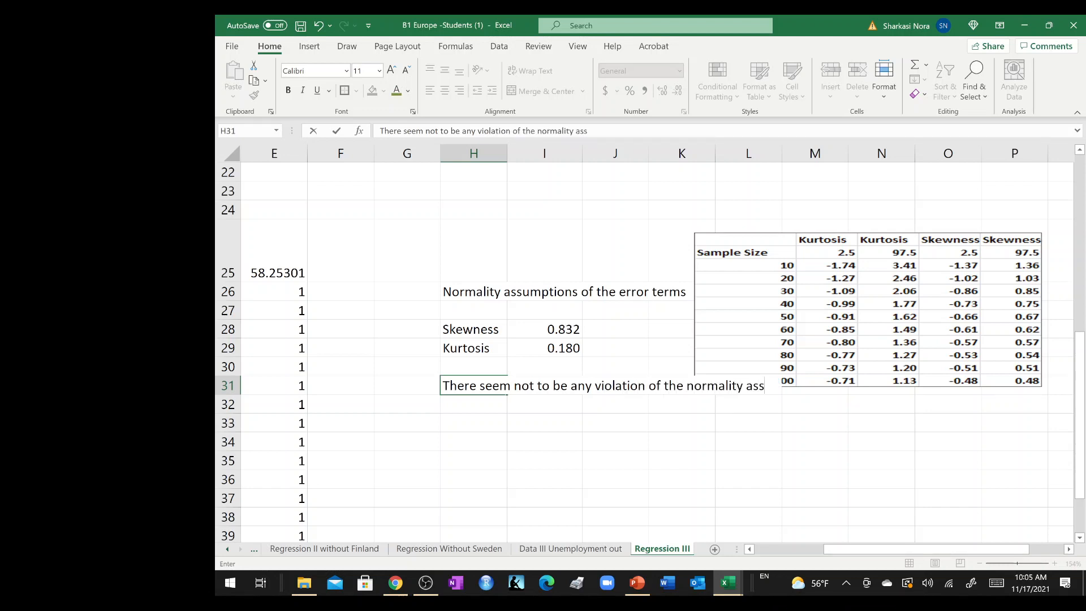
type("umption o")
type("f the")
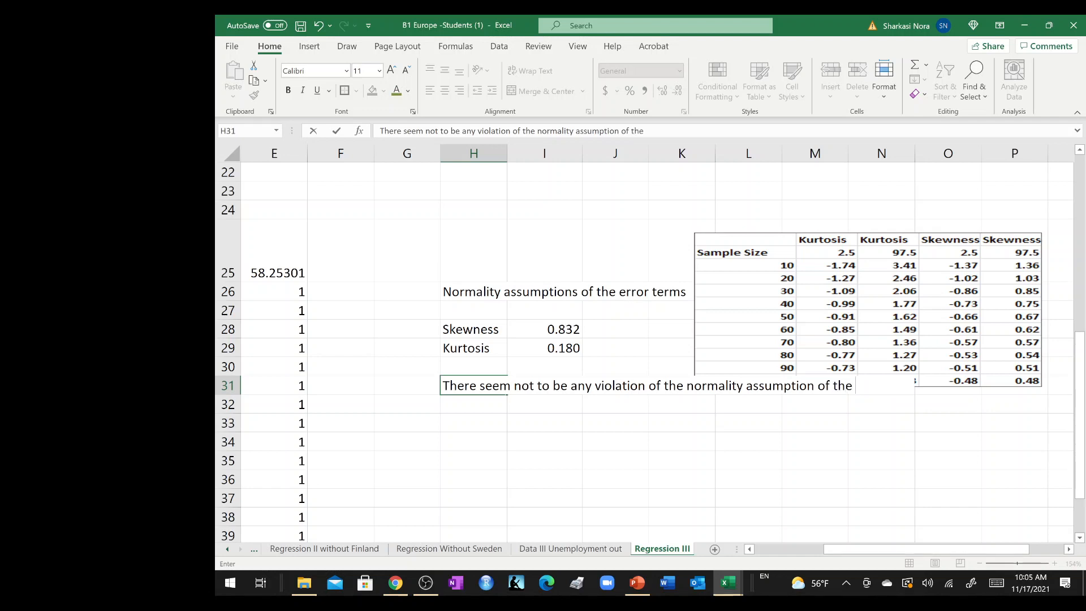
type(" error terms")
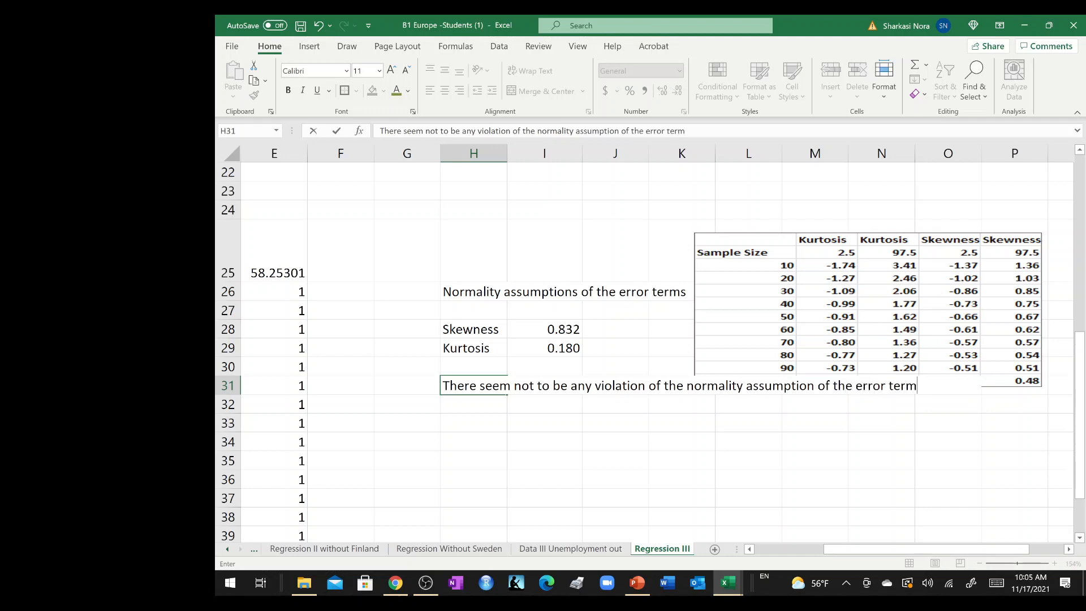
key("Return")
Move the confidence interval table up clear of the conclusion in row 31 and make the normality heading in H26 bold.
left_click_drag(716, 233, 719, 202)
left_click(456, 291)
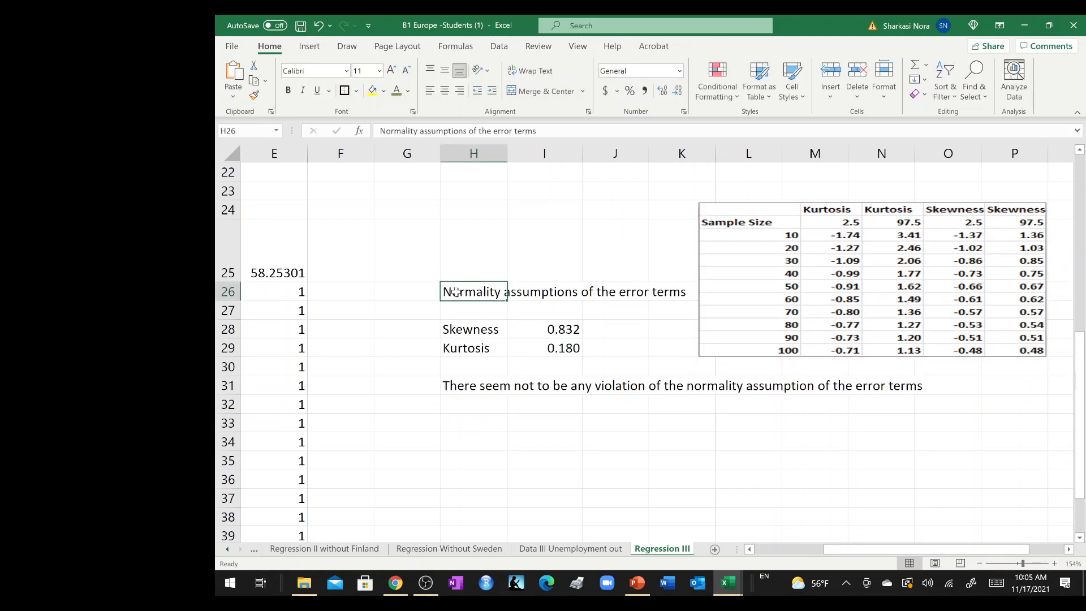
key("ctrl+b")
Enter the heading "Homoscedasticity Assumption" in H33 and make it bold.
left_click(462, 432)
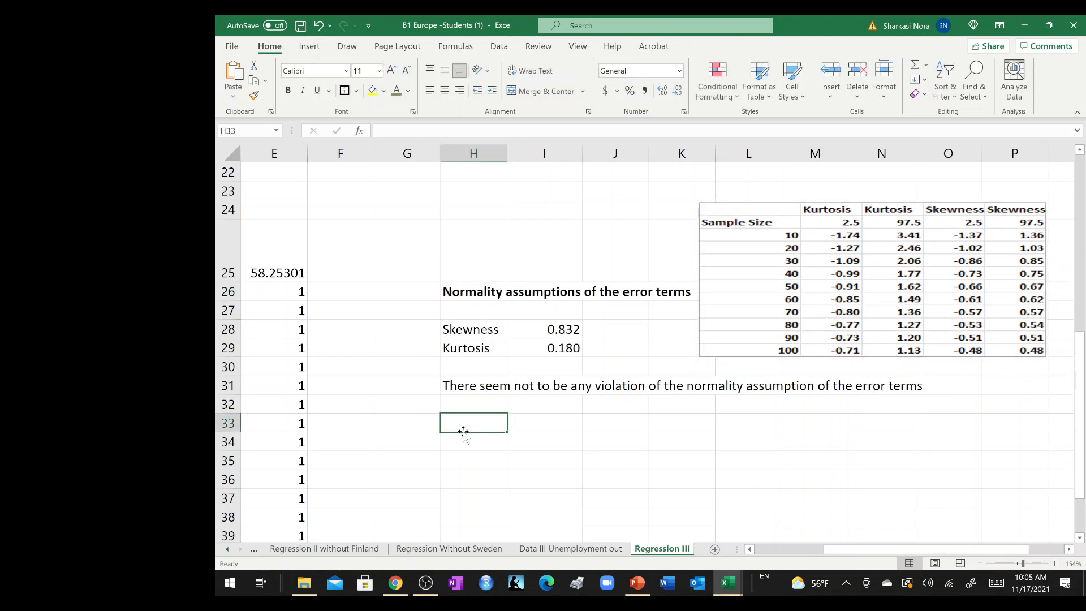
type("Hom")
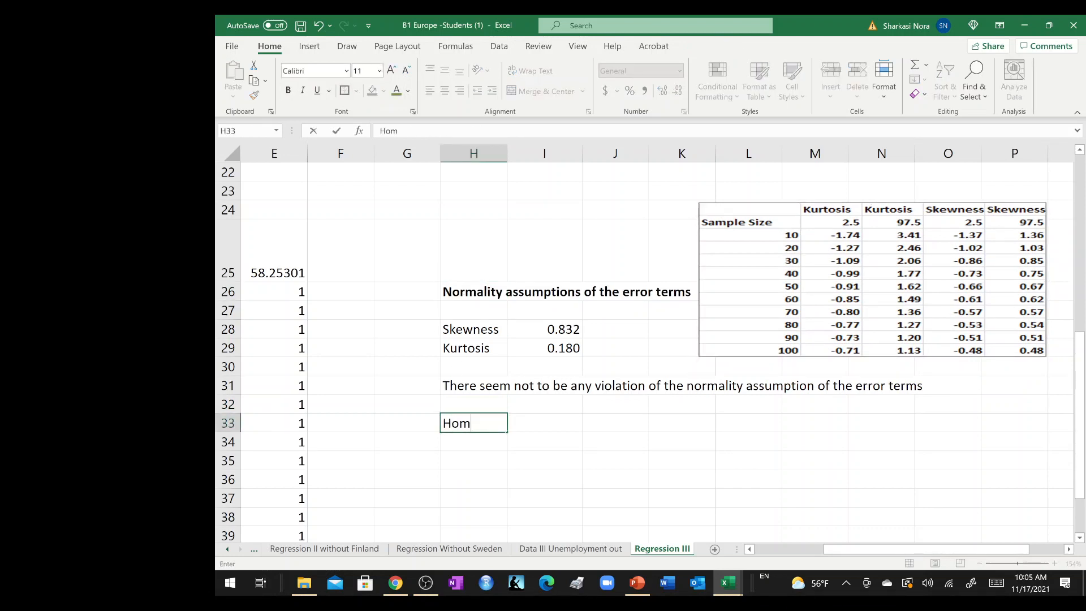
type("oscedasticity Assumption")
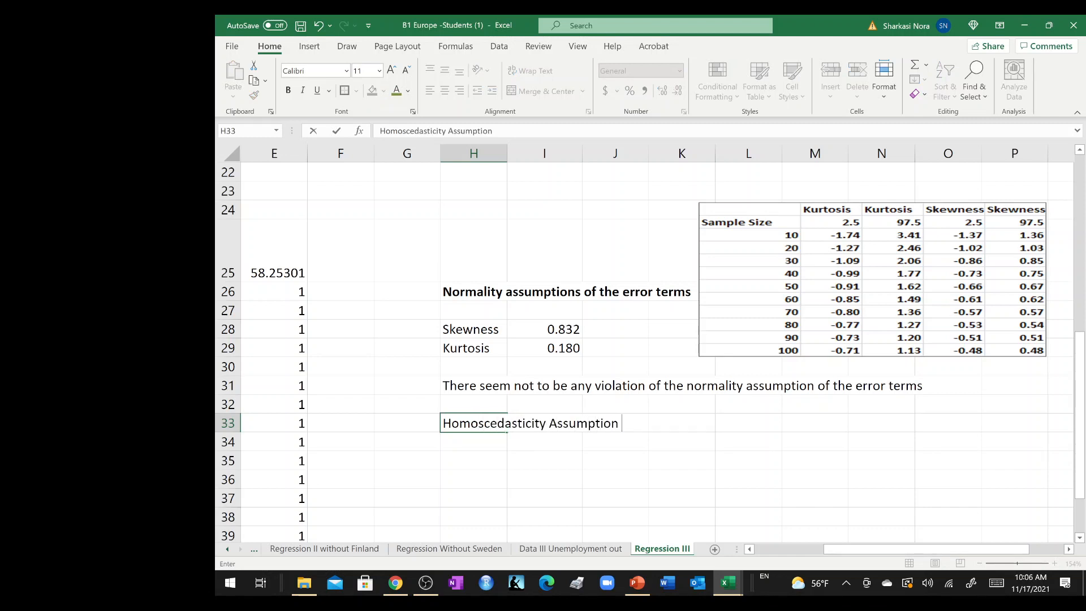
left_click(464, 435)
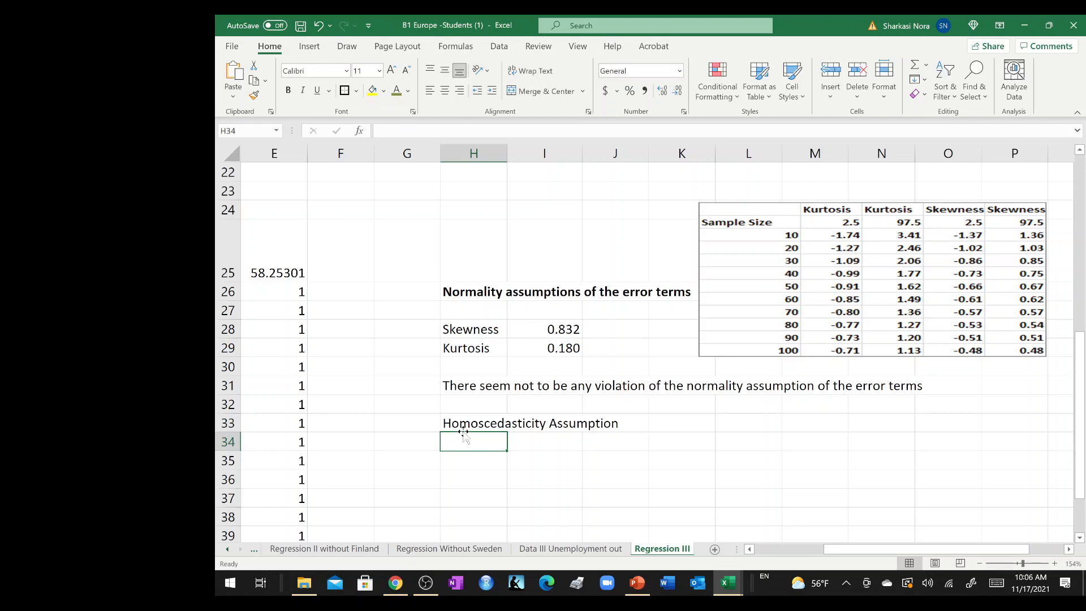
left_click(462, 422)
key("ctrl+b")
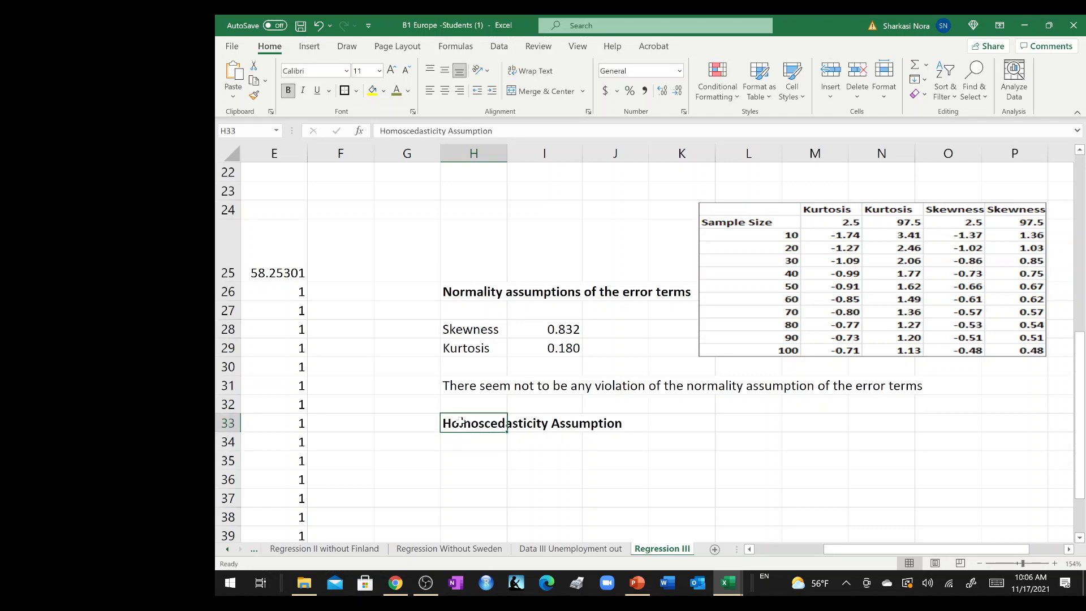
Insert a scatter chart of the predicted sales and absolute residuals in B26:C45 and place it below the homoscedasticity heading.
left_click(464, 462)
scroll(464, 461, "down", 4)
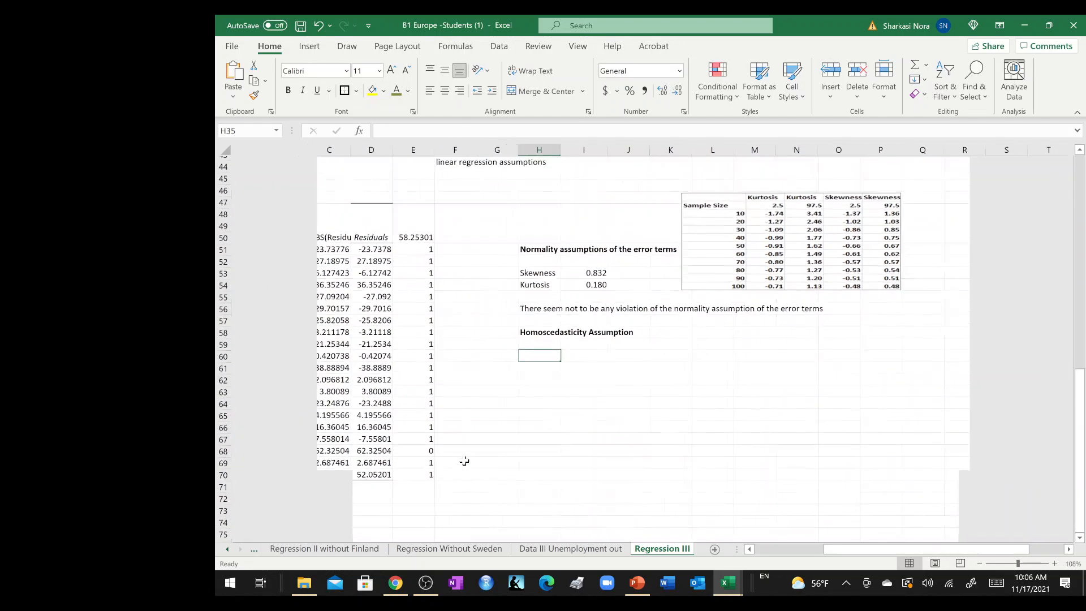
scroll(464, 461, "down", 1)
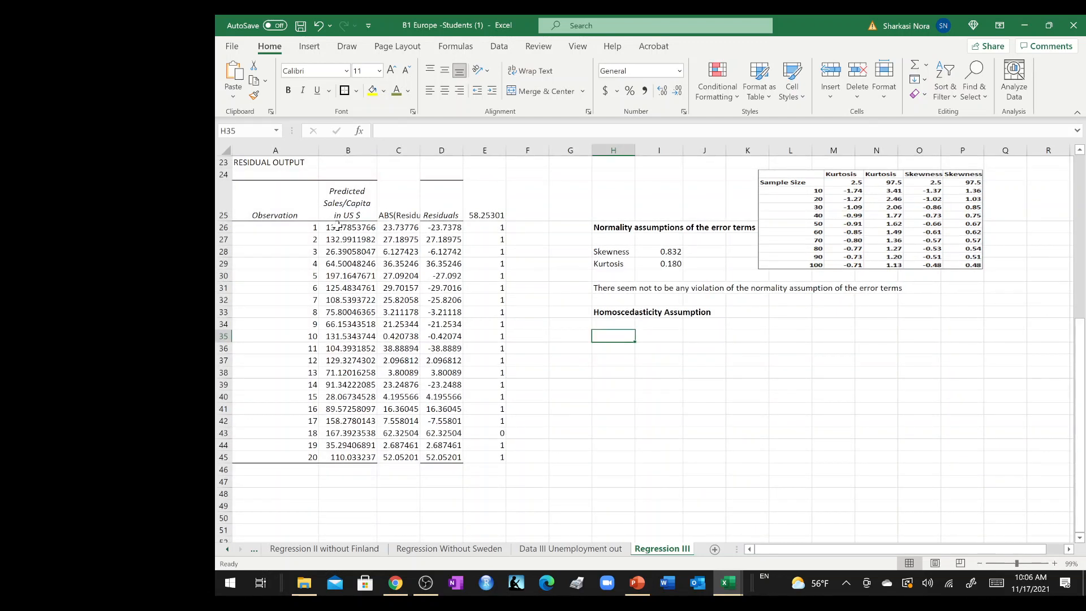
left_click_drag(338, 227, 410, 457)
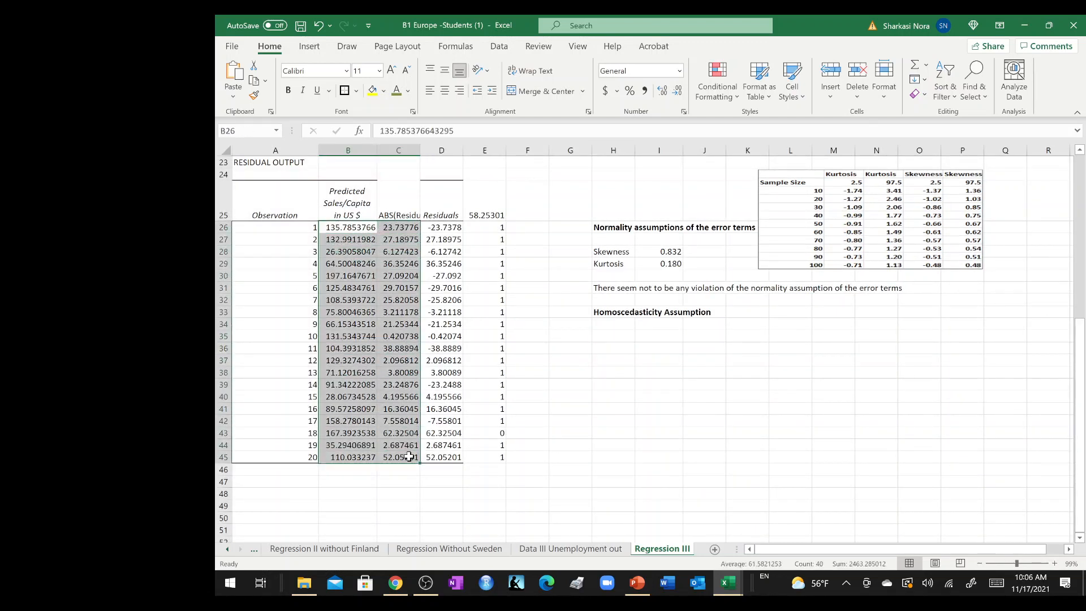
left_click(309, 45)
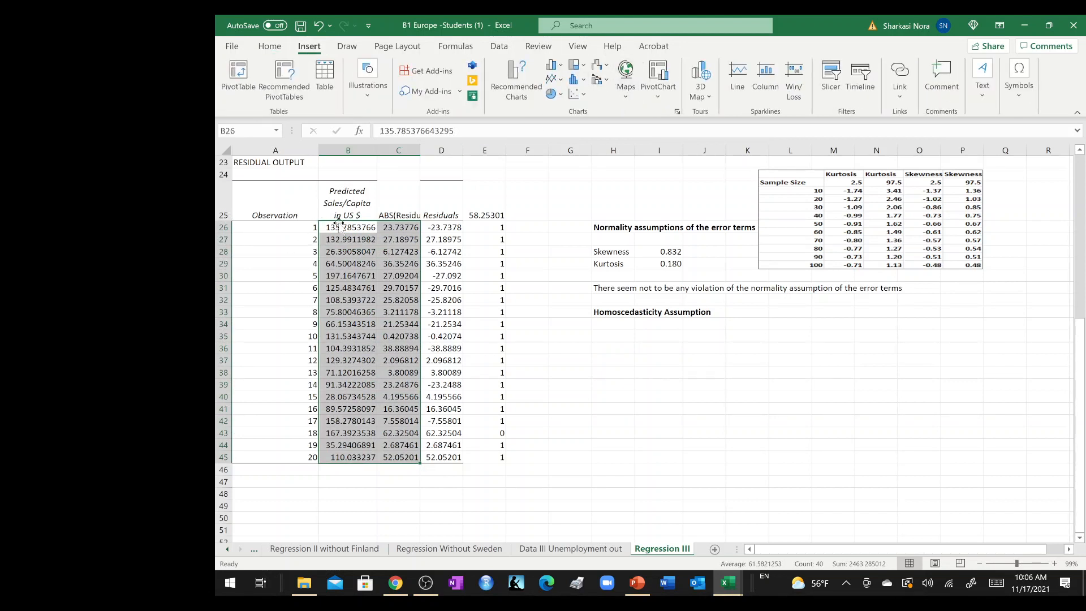
left_click(581, 95)
left_click(586, 137)
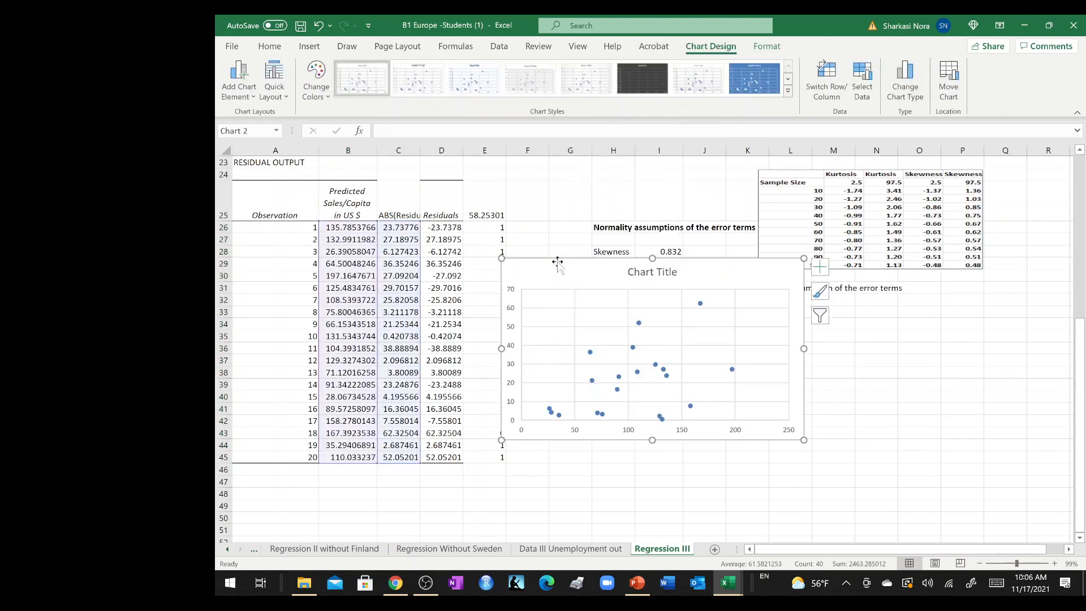
left_click_drag(557, 261, 644, 325)
Change the scatter chart's title to "Homoscedasticiy Visual Check" and make it bold.
double_click(726, 338)
left_click(726, 338)
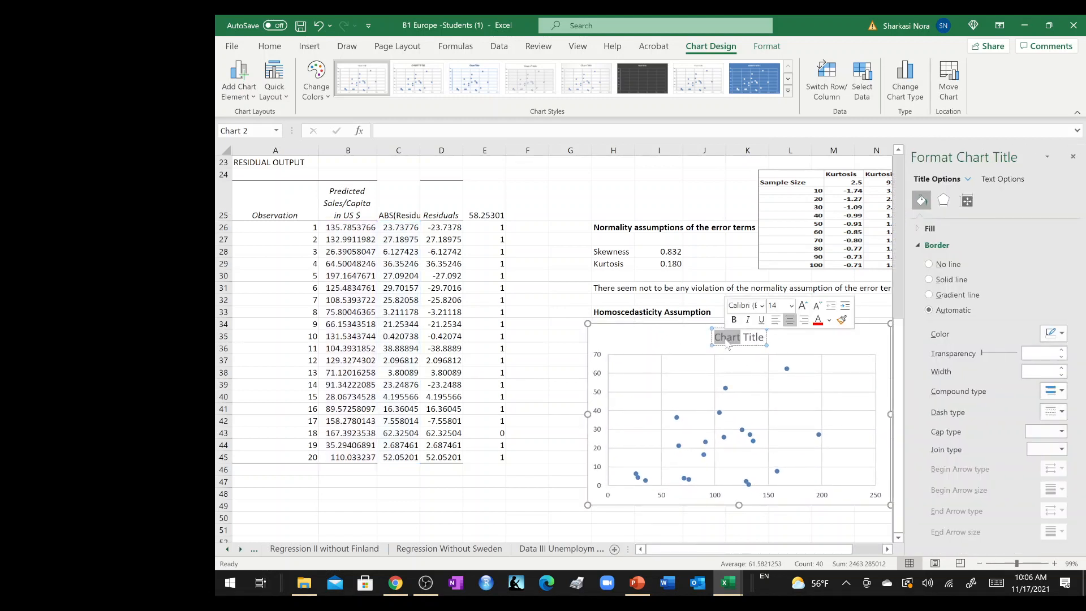
triple_click(726, 338)
type("Dep")
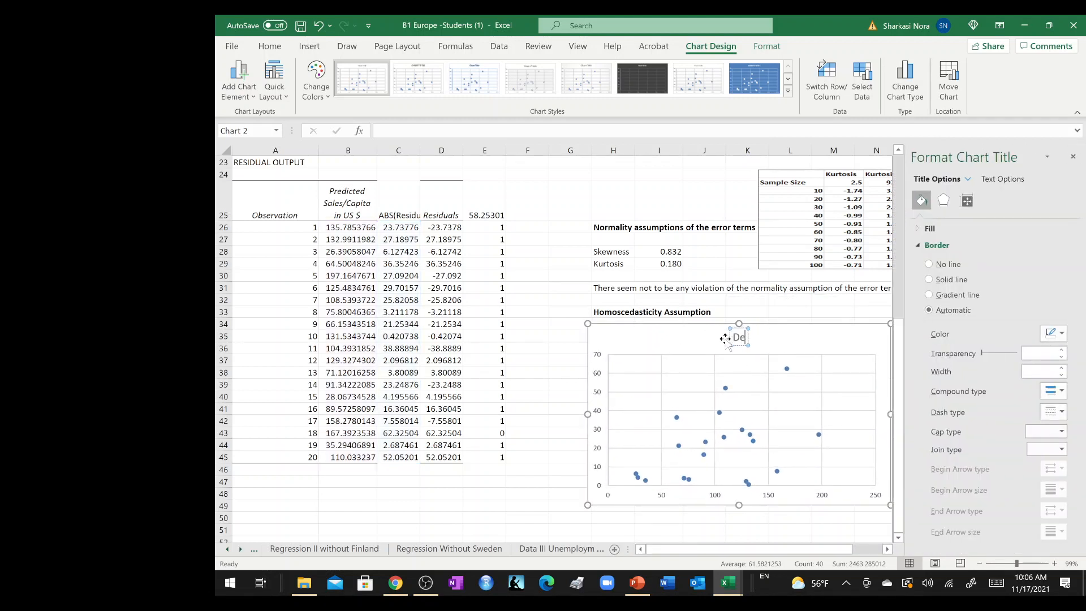
key("BackSpace")
key("BackSpace")
key("BackSpace")
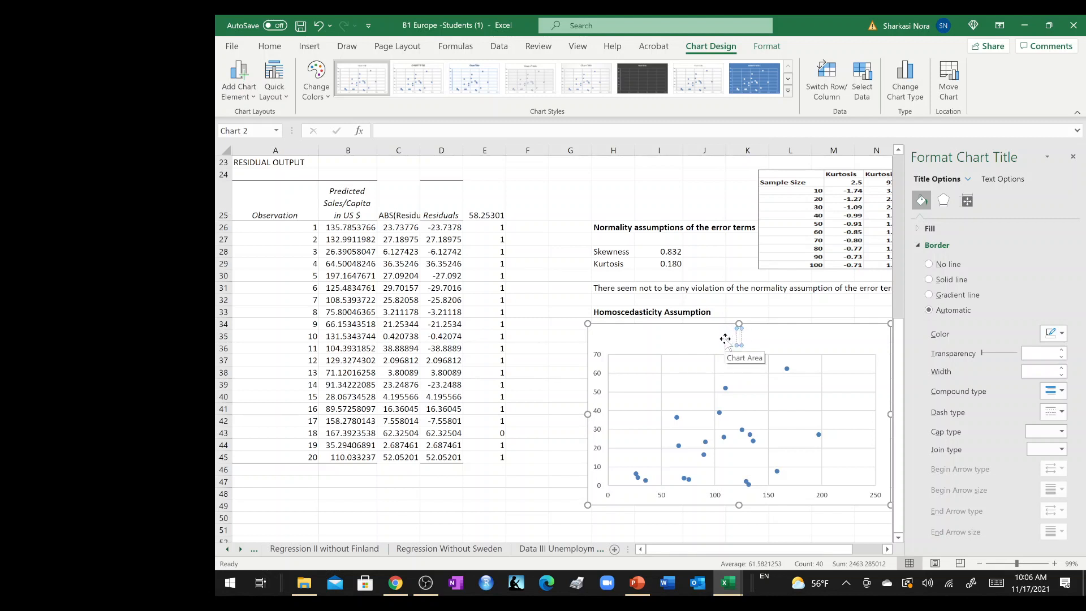
type("Homosc")
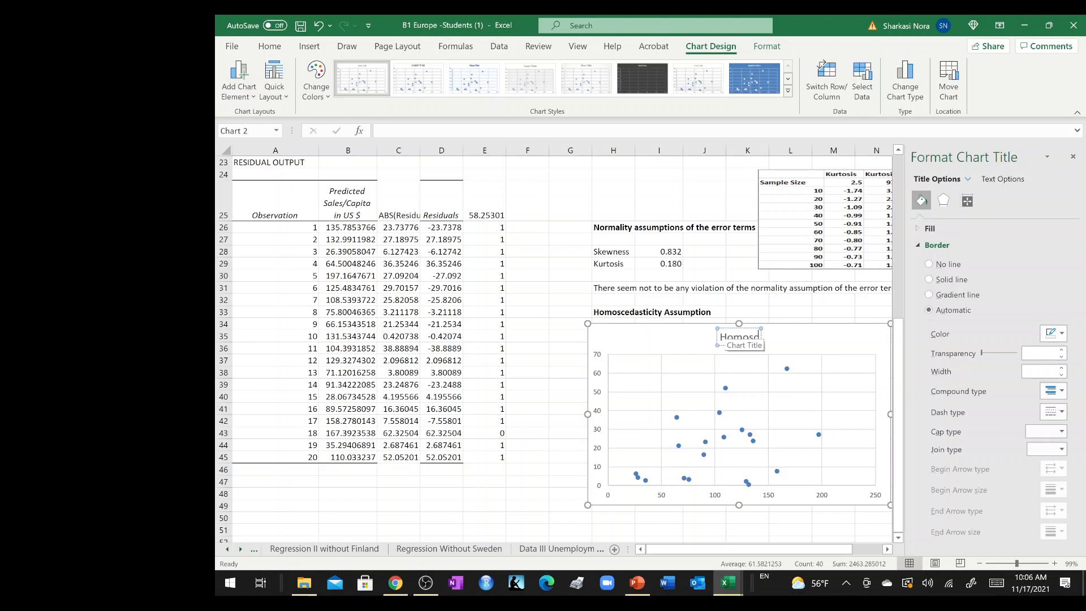
type("edas")
type("tici")
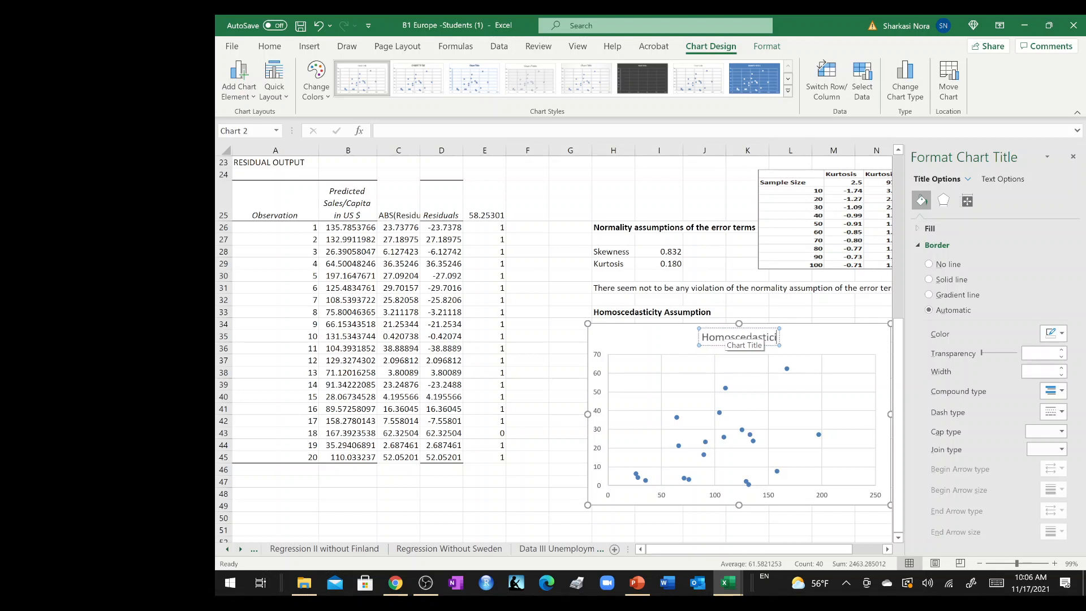
type("y Visual Check")
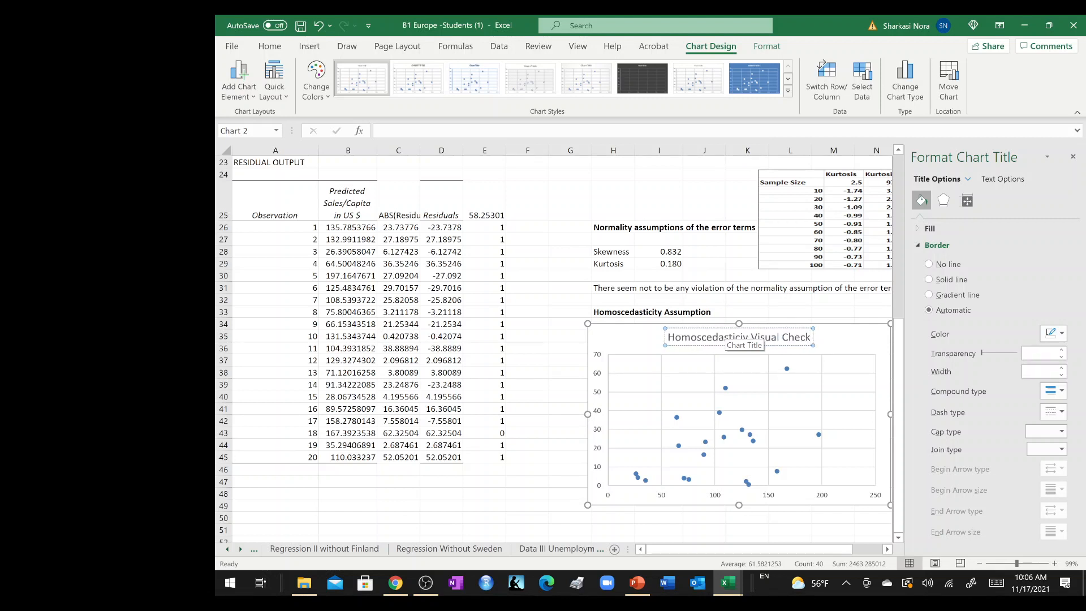
key("ctrl+a")
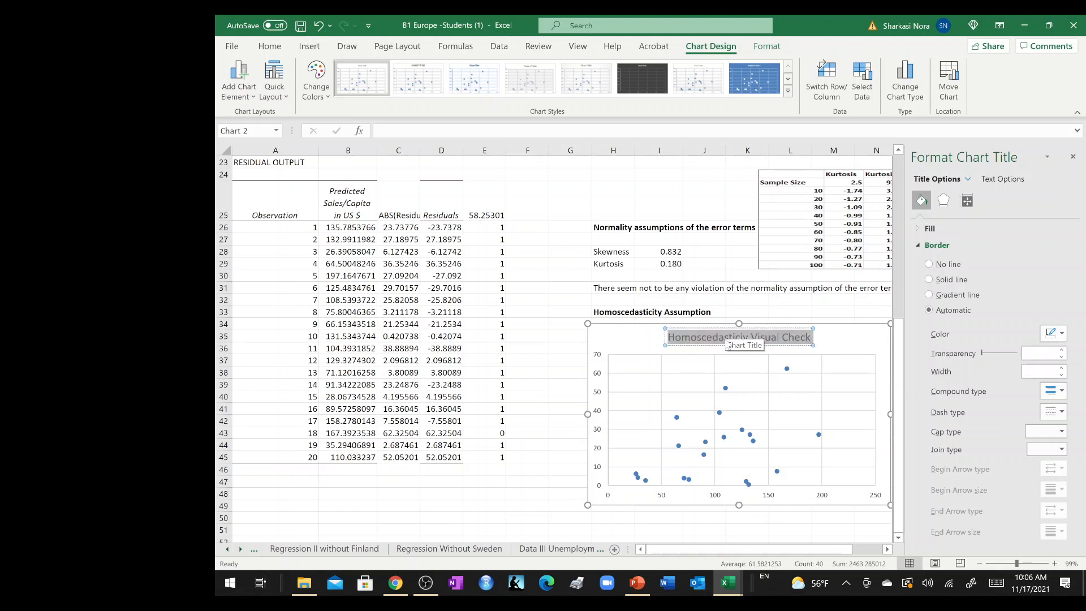
key("ctrl+b")
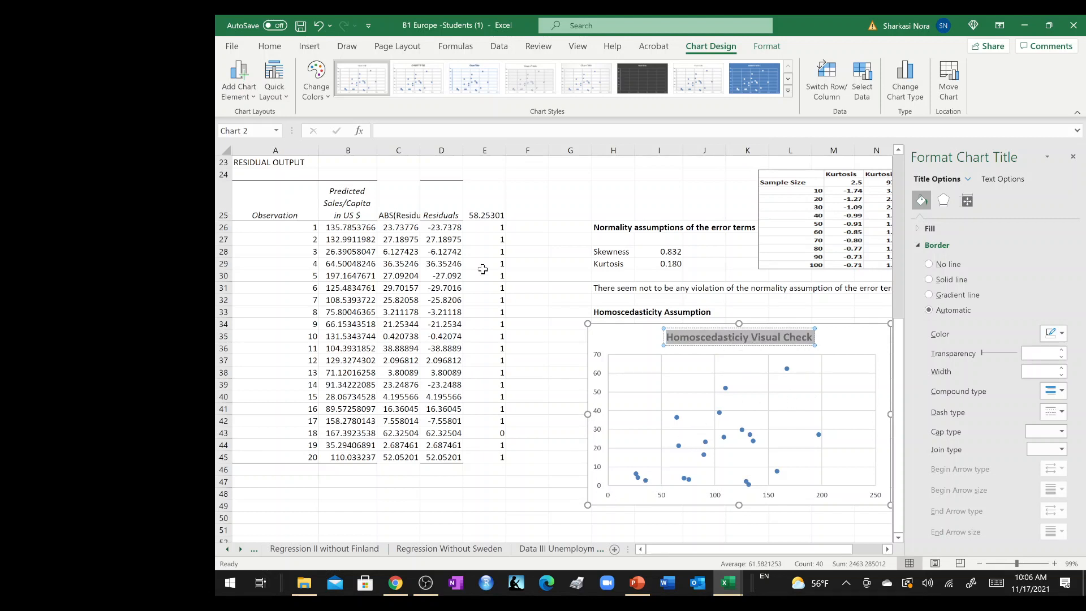
Apply the quick layout with axis titles and a legend, and set the horizontal axis title to "Sales per capita" in bold.
left_click(279, 96)
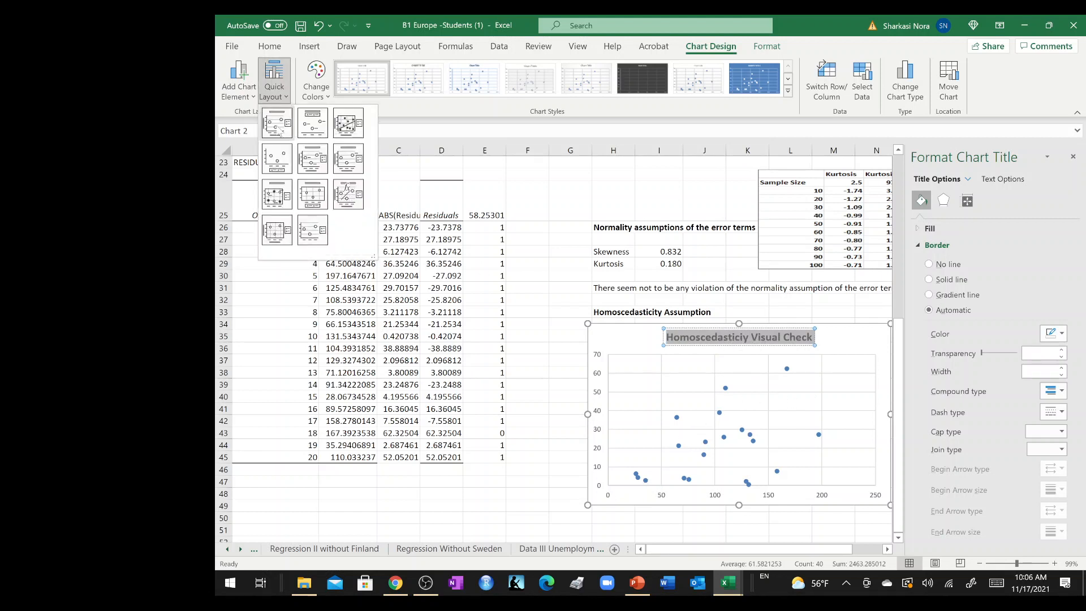
left_click(278, 130)
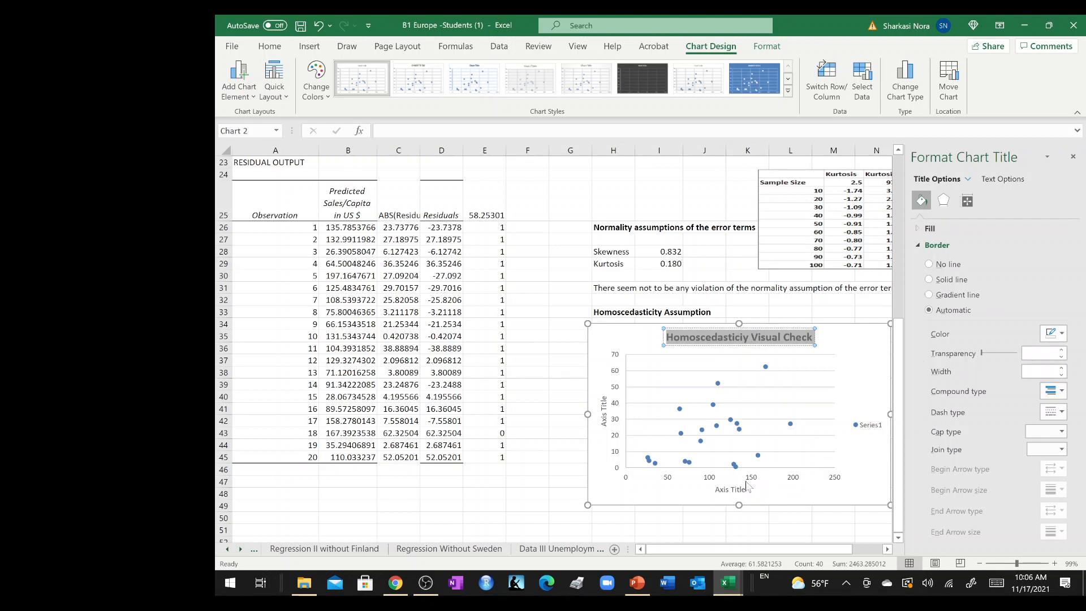
right_click(715, 482)
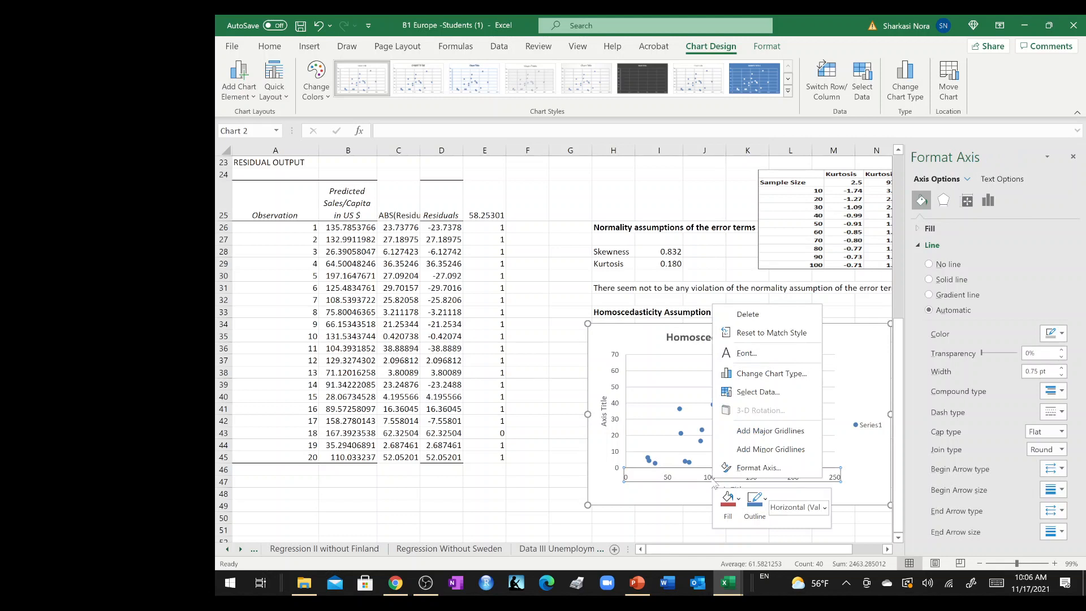
left_click(679, 496)
left_click(731, 490)
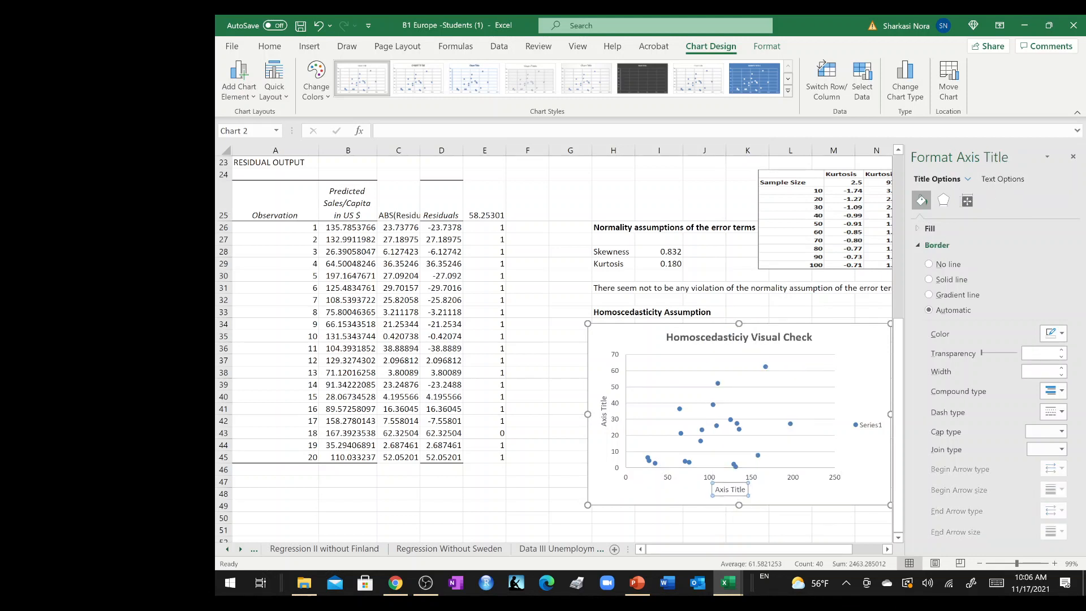
triple_click(731, 490)
type("De")
key("BackSpace")
key("BackSpace")
type("Sales per capital")
key("BackSpace")
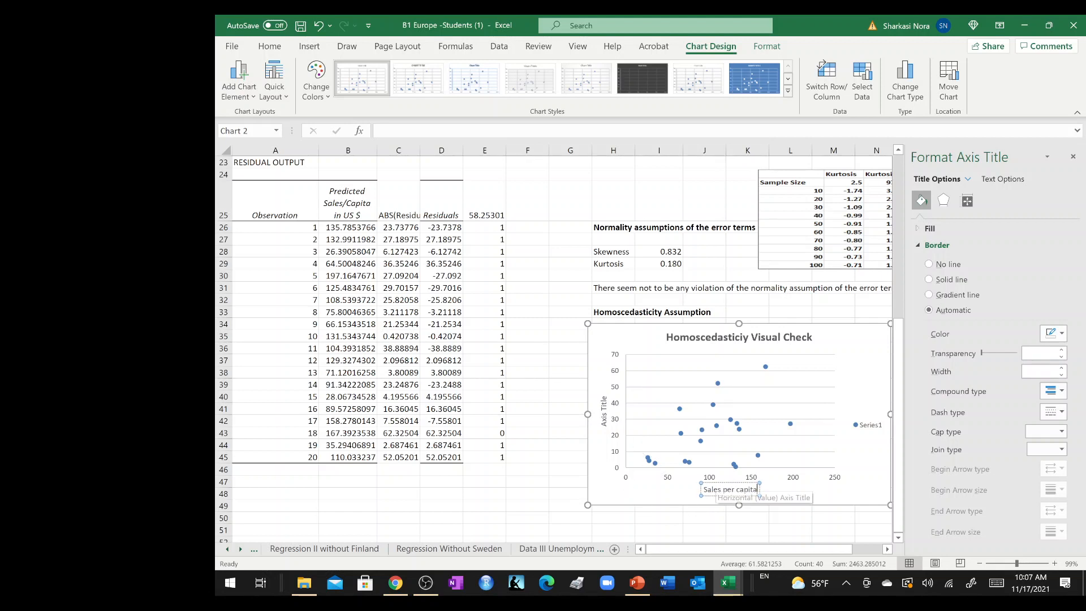
triple_click(717, 492)
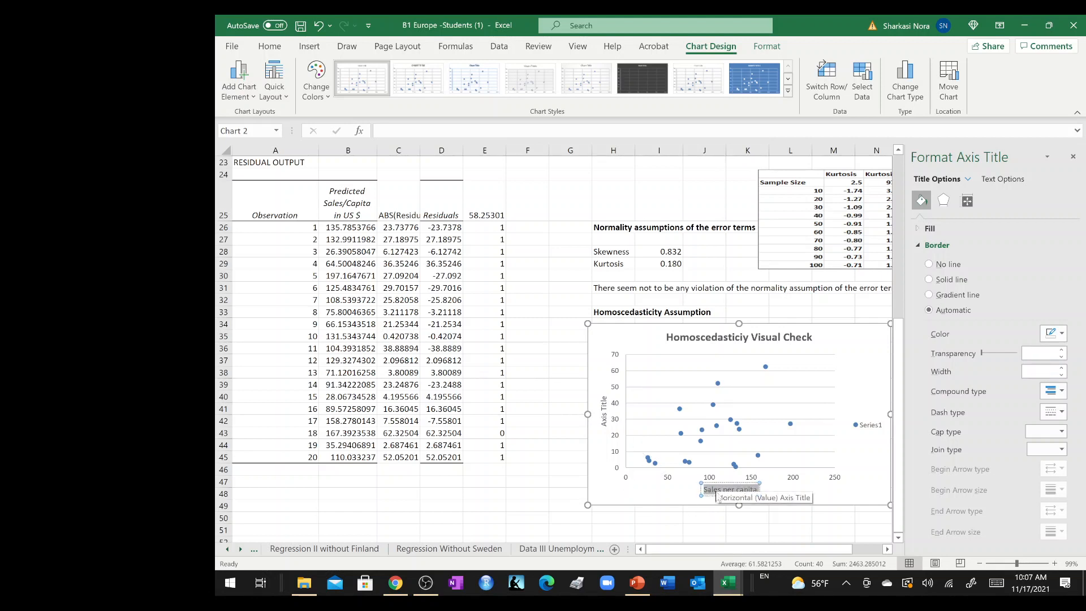
Set the vertical axis title to "ABS (Residuals)" in bold and delete the chart's legend.
triple_click(603, 418)
triple_click(604, 416)
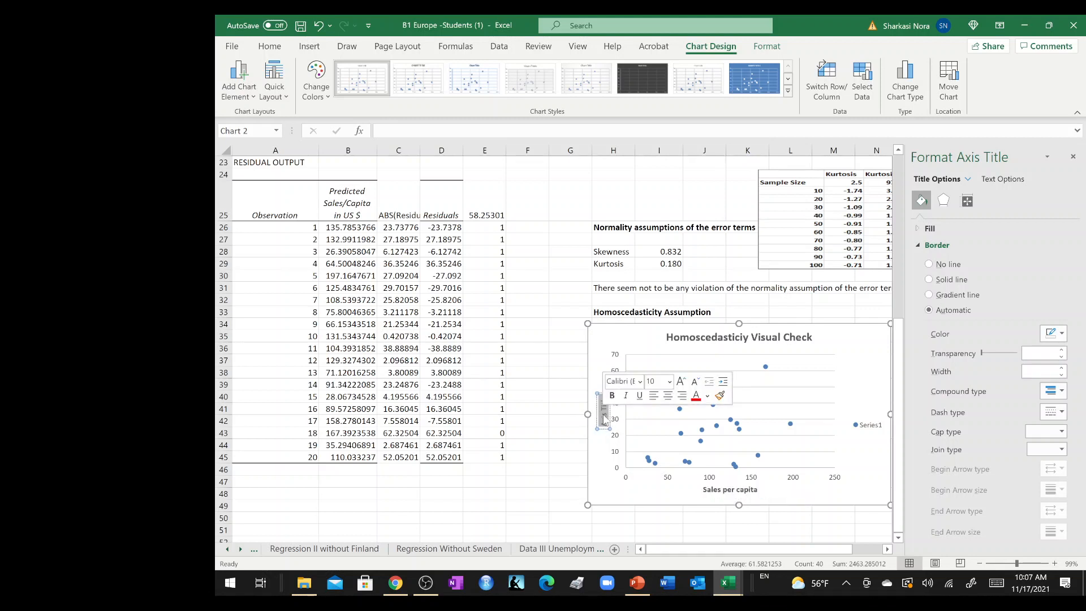
type("ABS")
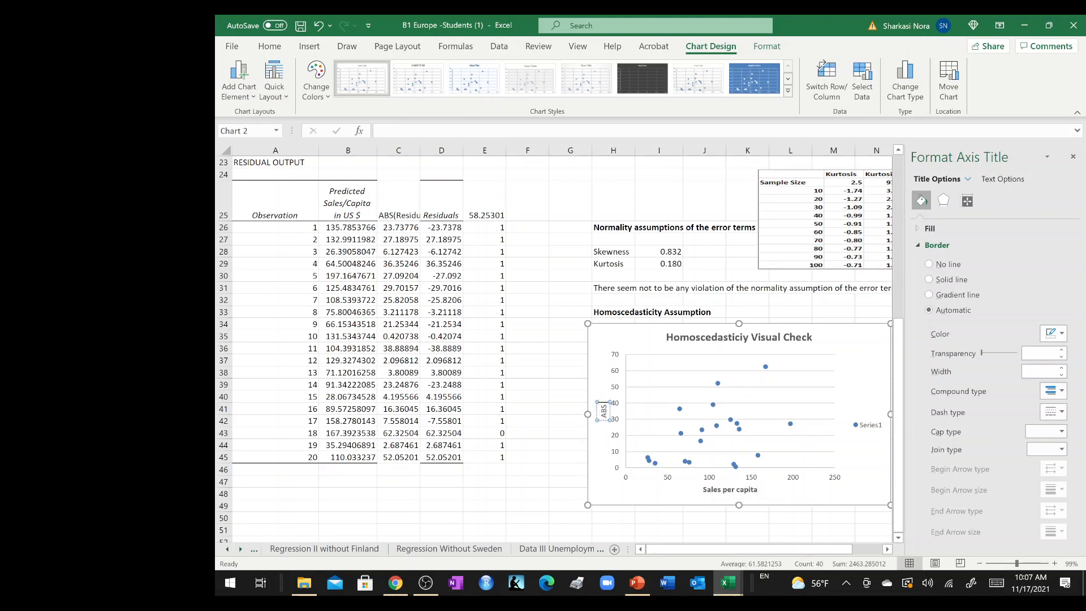
type(" (Residuals)")
triple_click(604, 419)
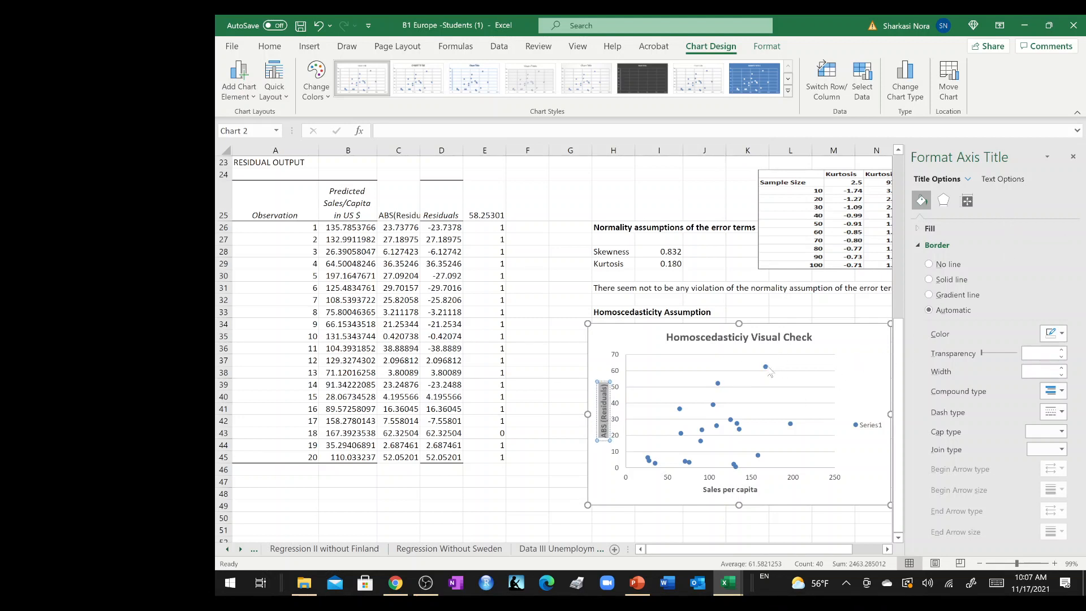
left_click(873, 433)
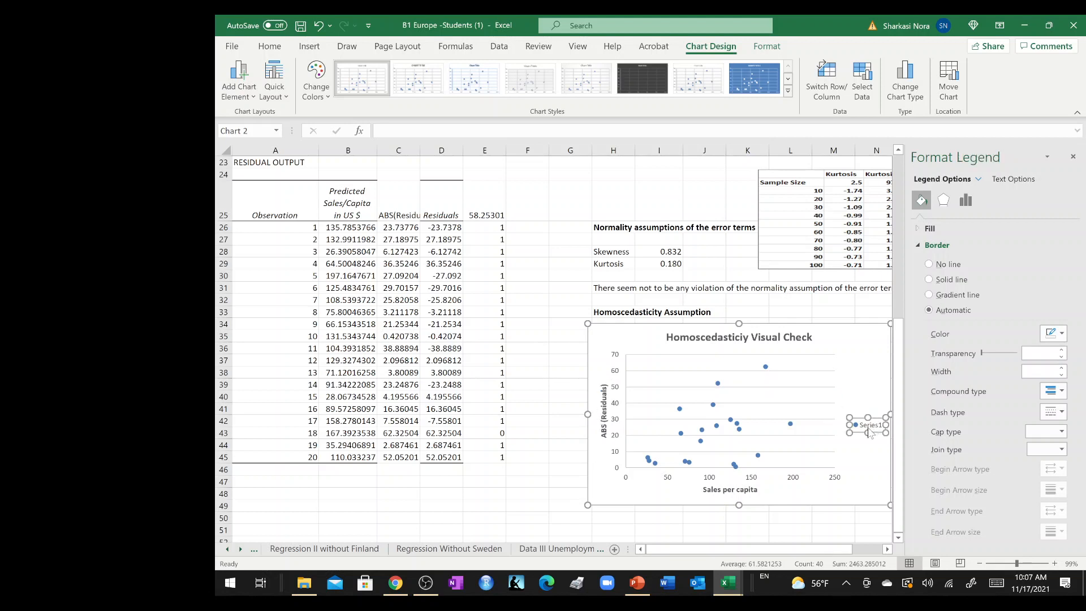
key("Delete")
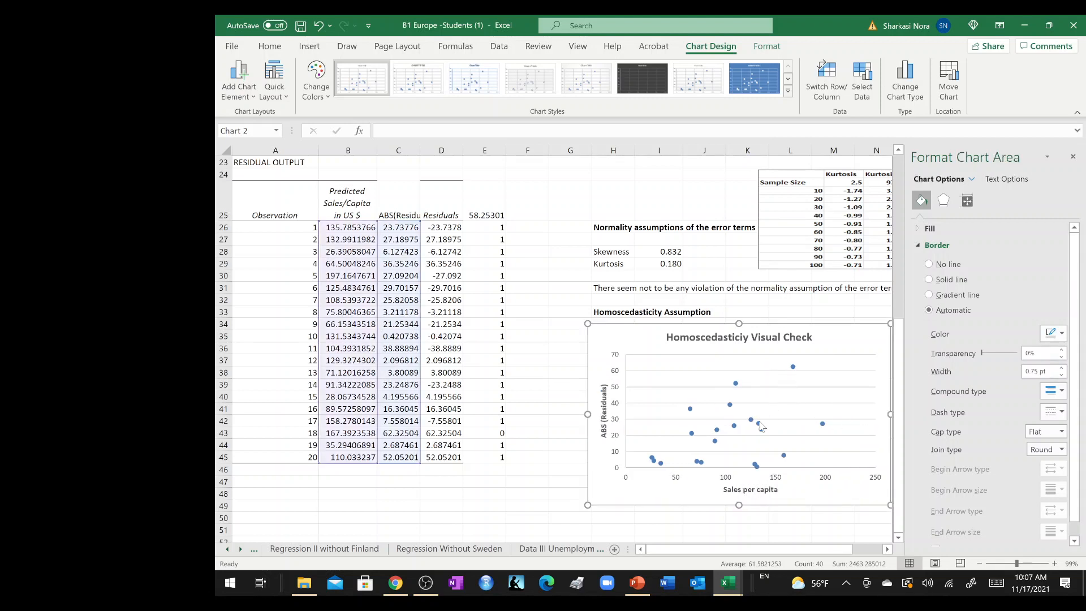
Add a linear trendline to the residual points, displaying its equation and R-squared value on the chart.
left_click(752, 422)
right_click(752, 423)
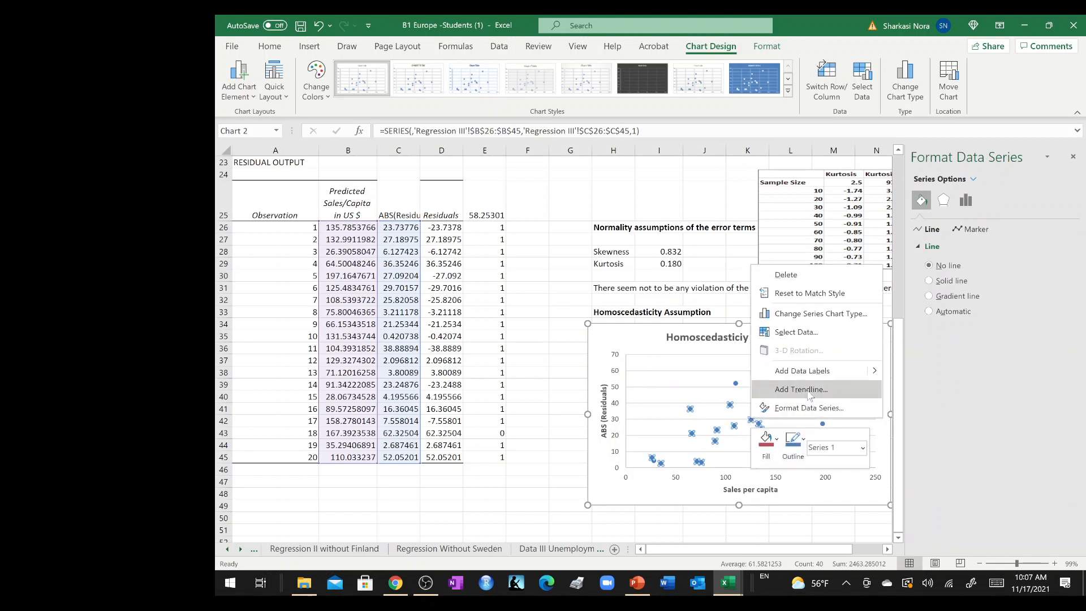
left_click(810, 396)
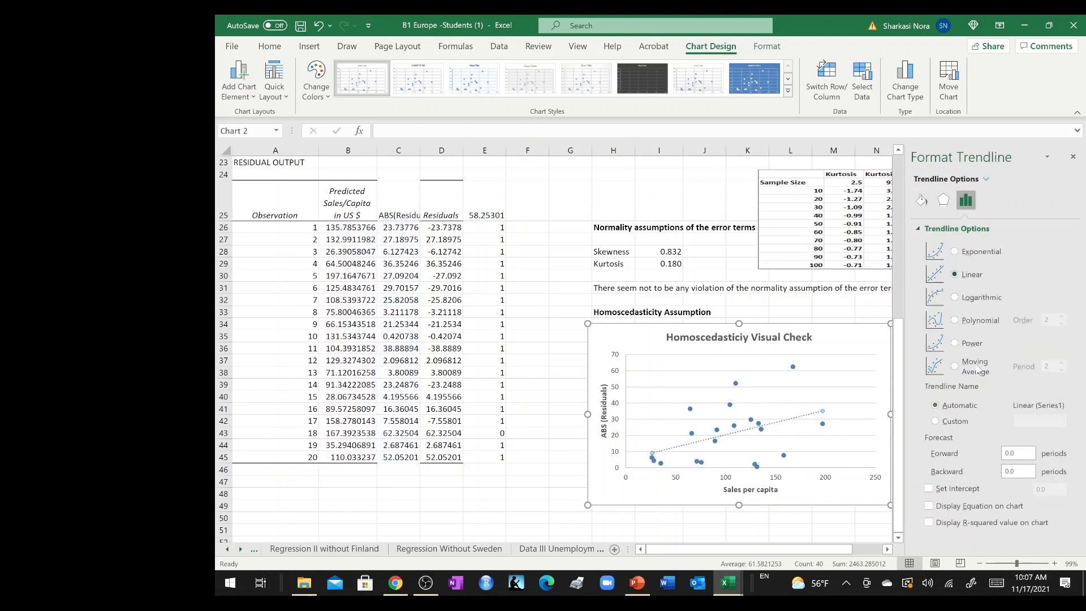
left_click(954, 525)
left_click(1073, 160)
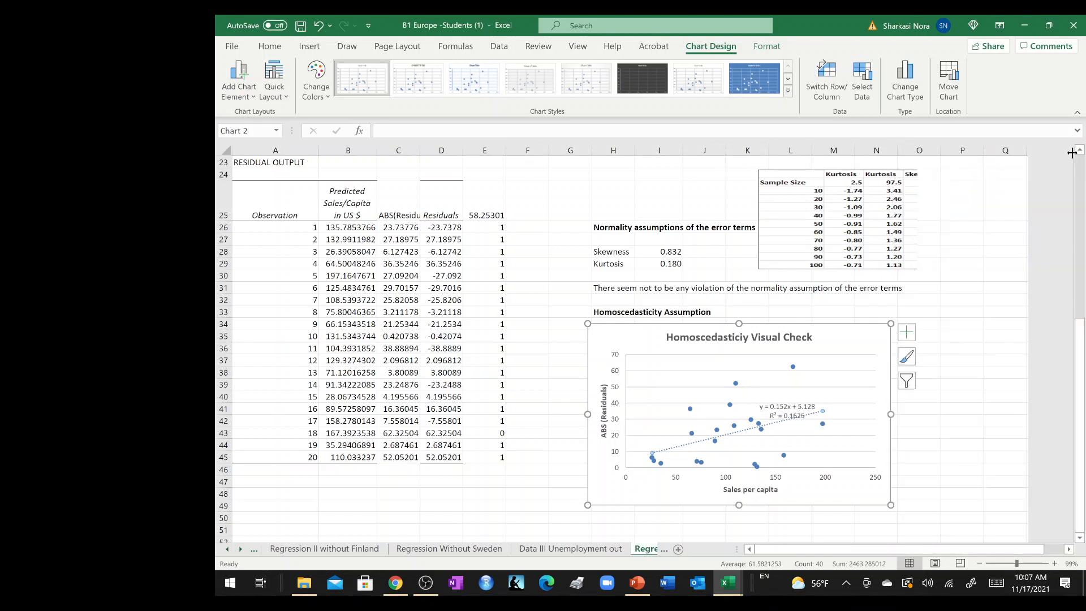
Move the trendline's equation and R-squared label to the chart's upper-right corner, beside the chart title.
left_click(802, 411)
left_click(347, 46)
scroll(788, 381, "up", 9)
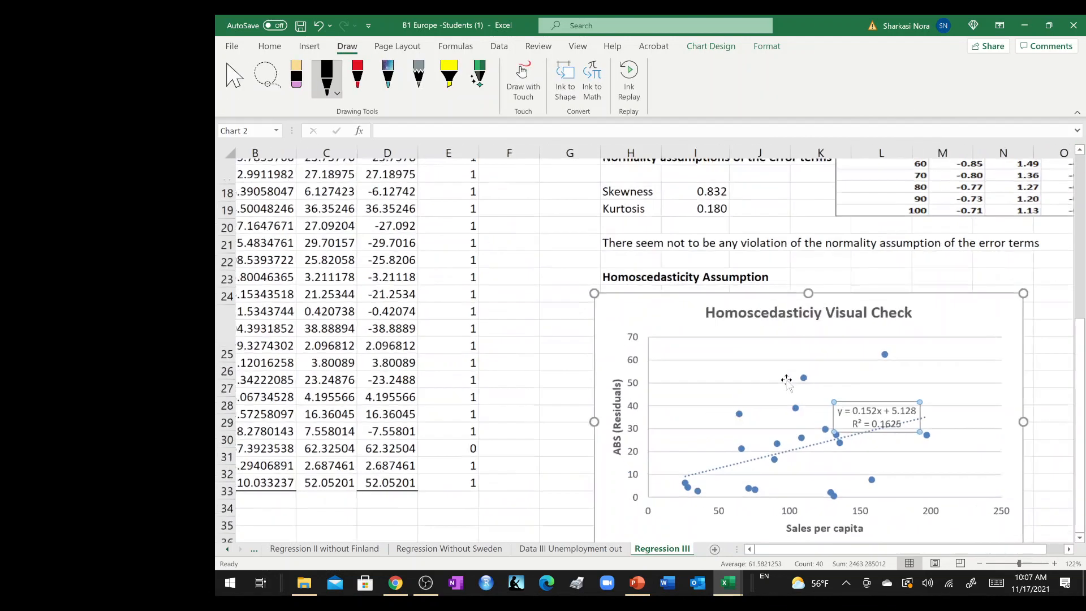
scroll(789, 381, "down", 3)
scroll(778, 311, "down", 2)
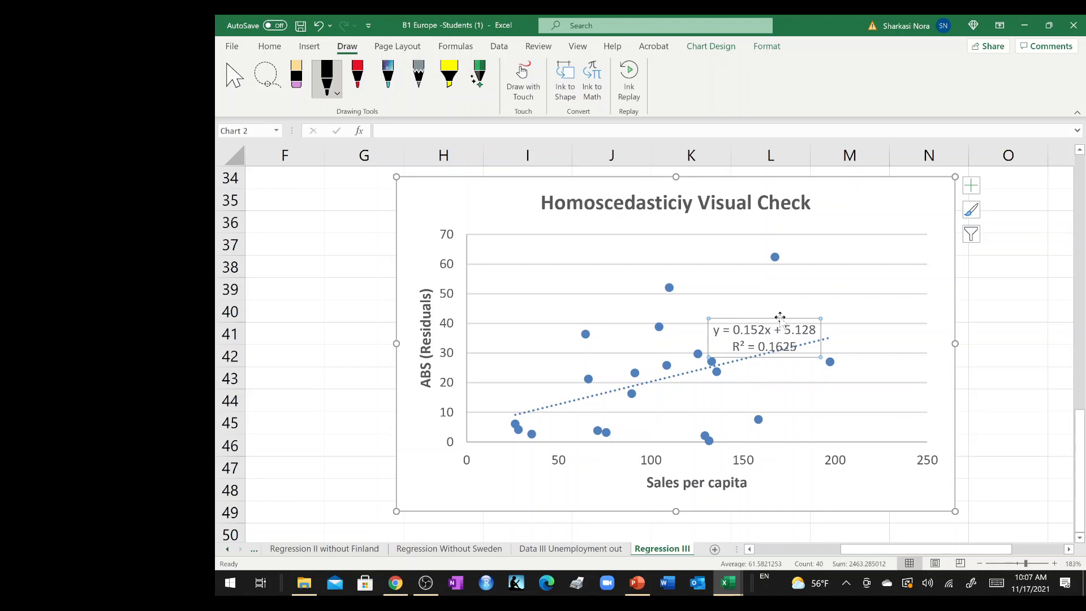
left_click_drag(814, 315, 823, 286)
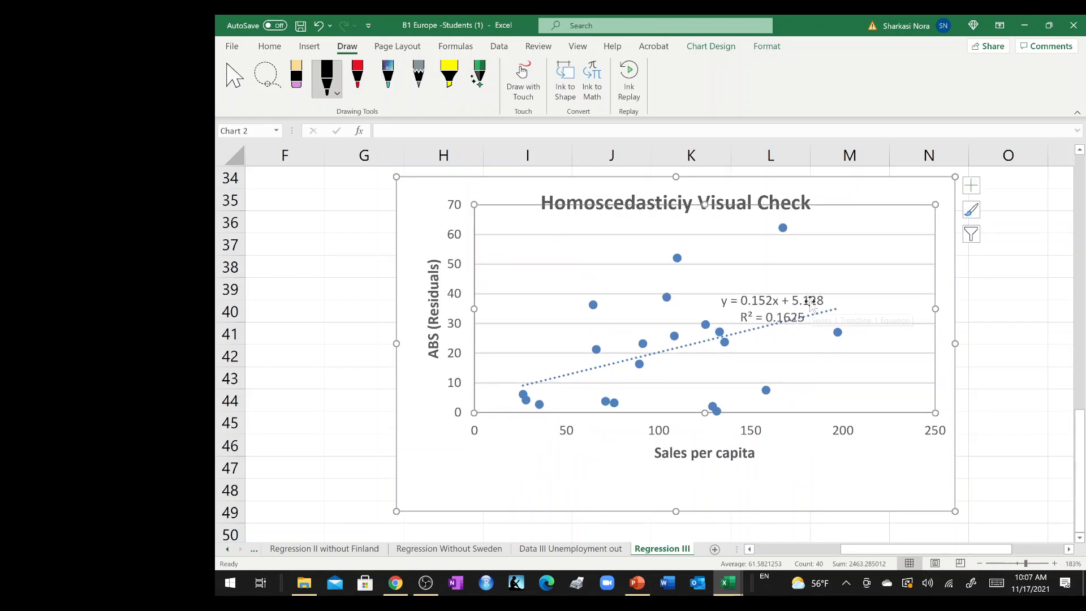
key("ctrl+z")
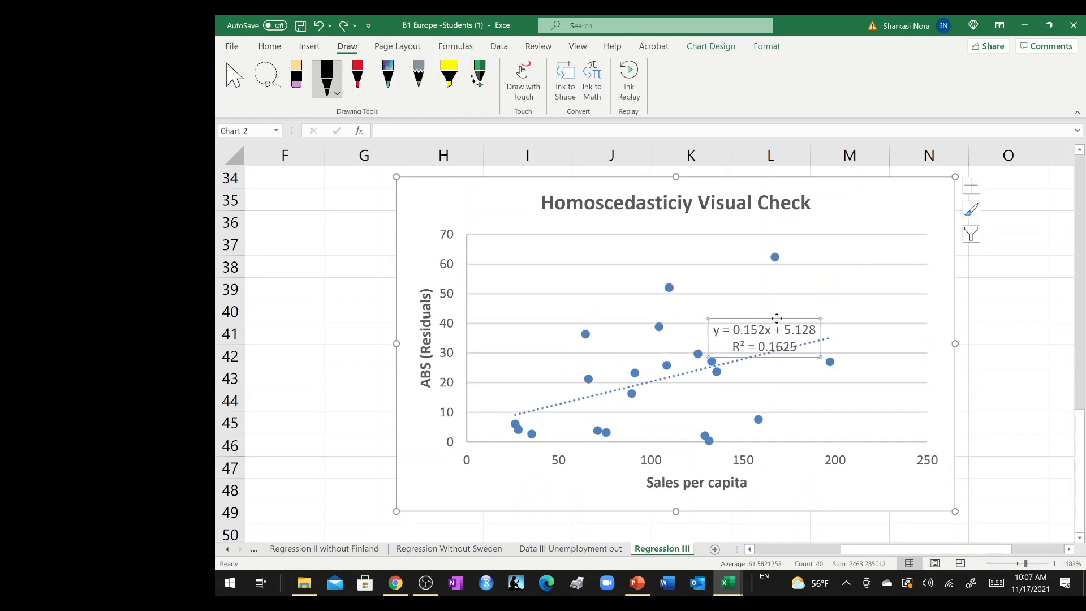
left_click_drag(777, 319, 802, 304)
left_click_drag(889, 226, 896, 187)
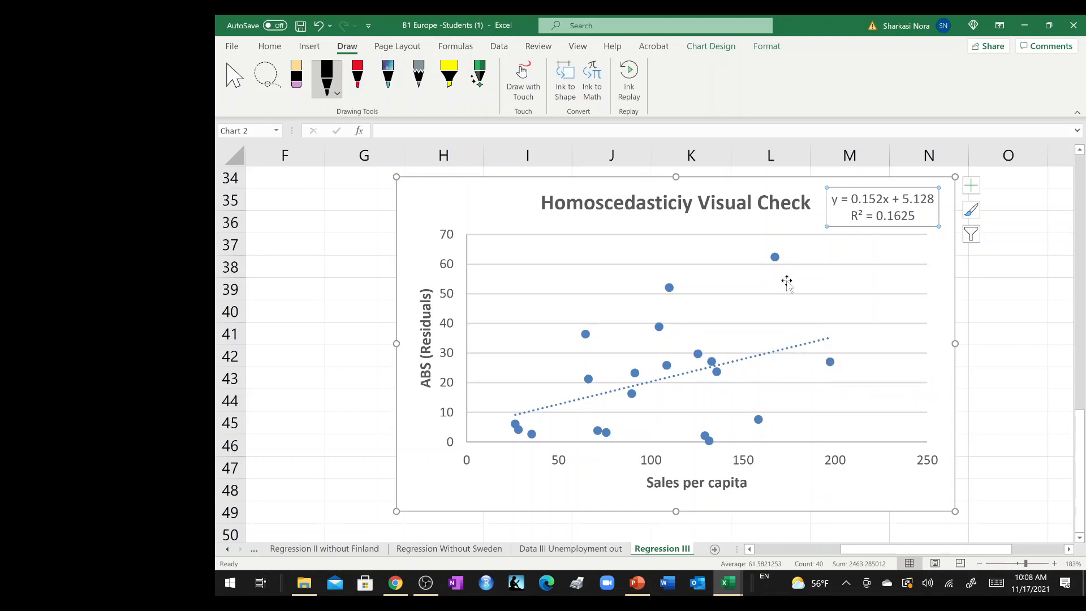
Position the scatter chart directly beneath the Homoscedasticity Assumption heading so that it does not cover the notes above.
mouse_move(780, 258)
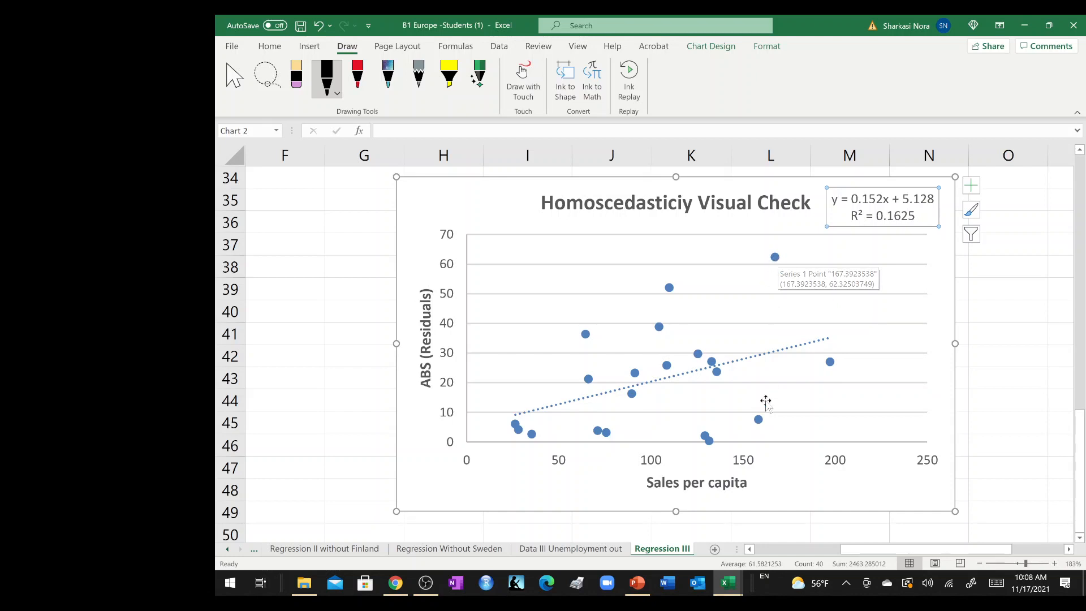
left_click_drag(858, 390, 859, 327)
scroll(859, 327, "down", 5, "ctrl")
scroll(859, 328, "down", 2, "ctrl")
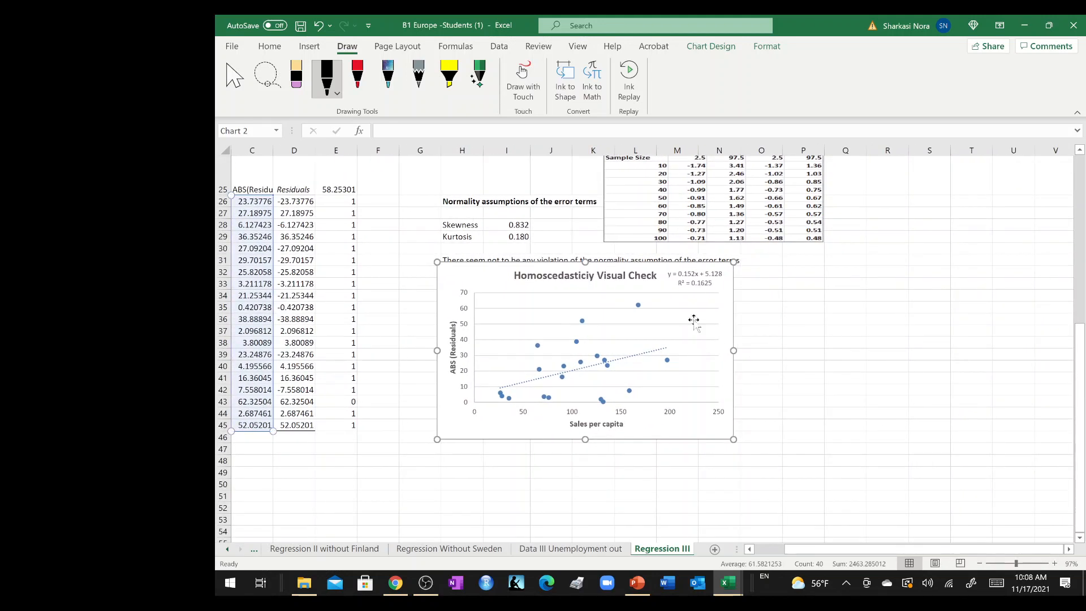
left_click_drag(681, 273, 689, 308)
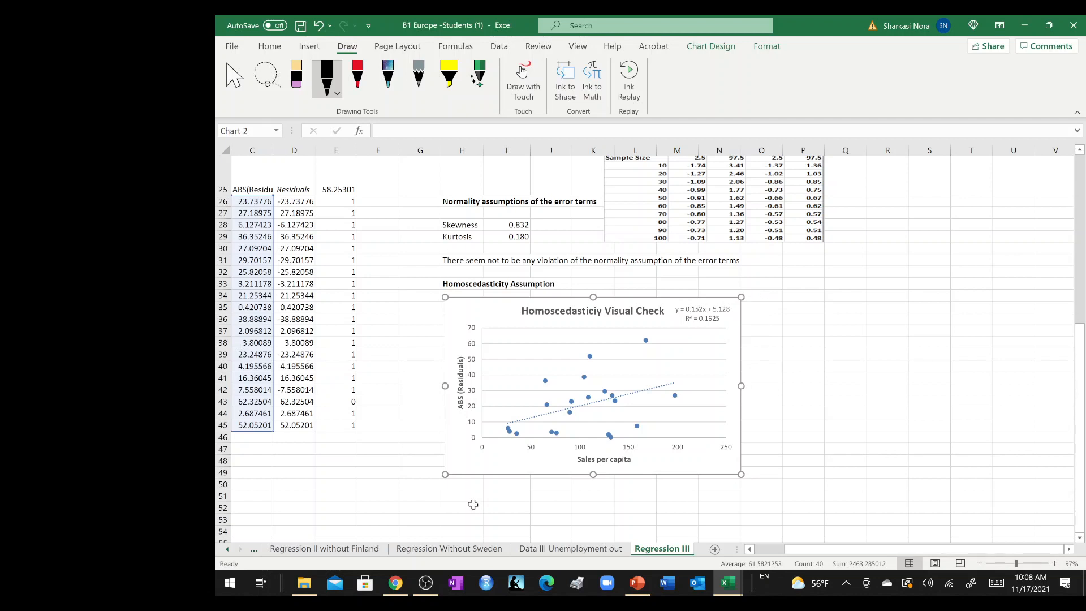
Enter the heading "Bruech and Pagan Test" in cell H52 below the chart and make it bold.
left_click(474, 505)
type("Br")
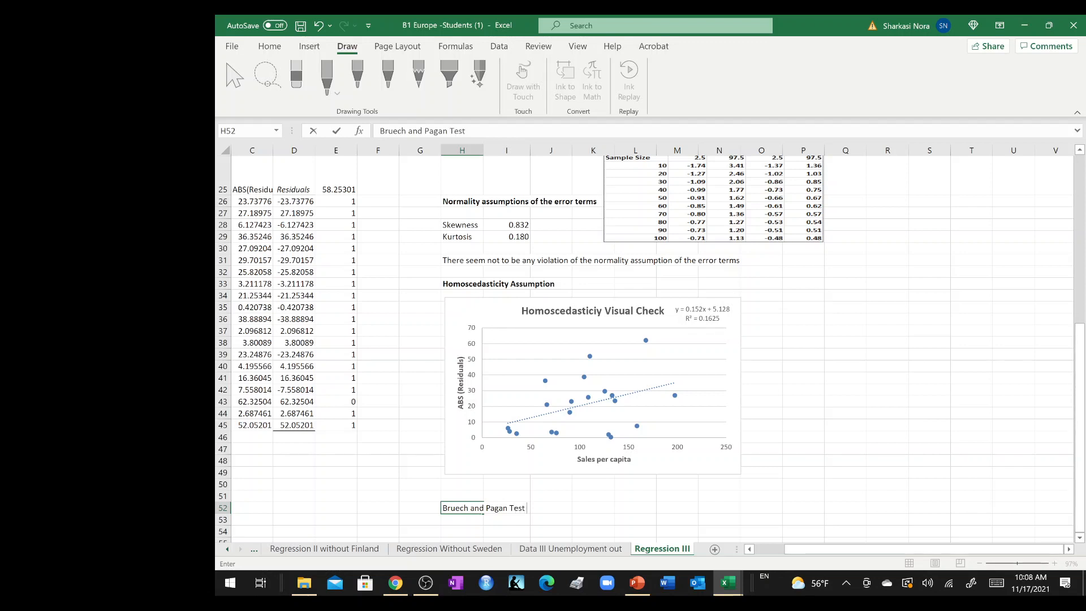
type("uech and Pagan Test")
key("Return")
left_click(464, 507)
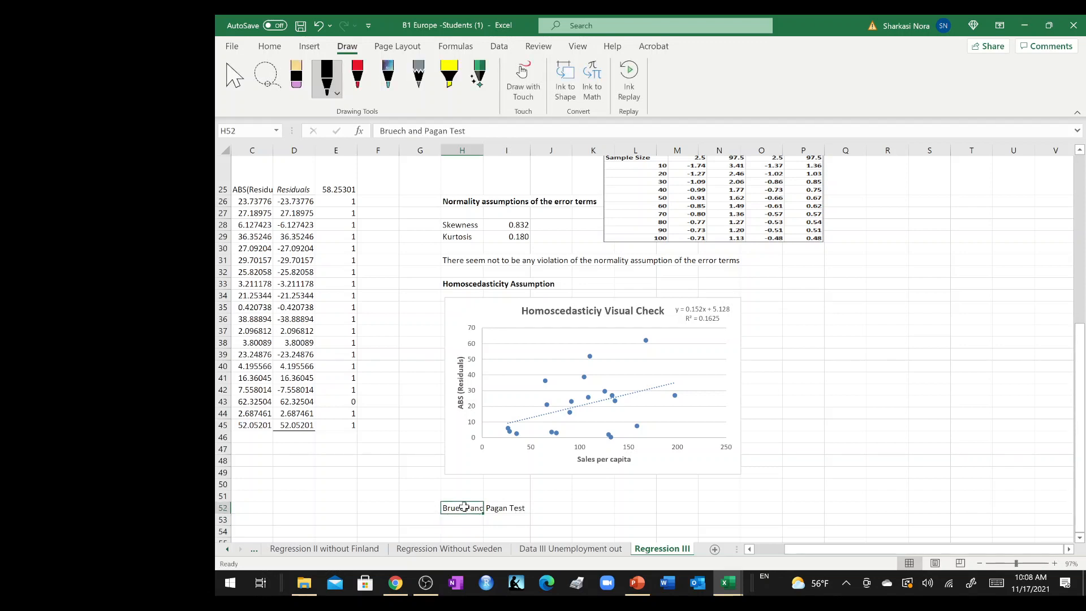
key("ctrl+b")
Add the column header "Square (residuals)" in cell F25 of the residual output.
scroll(576, 504, "down", 2)
scroll(576, 503, "up", 6)
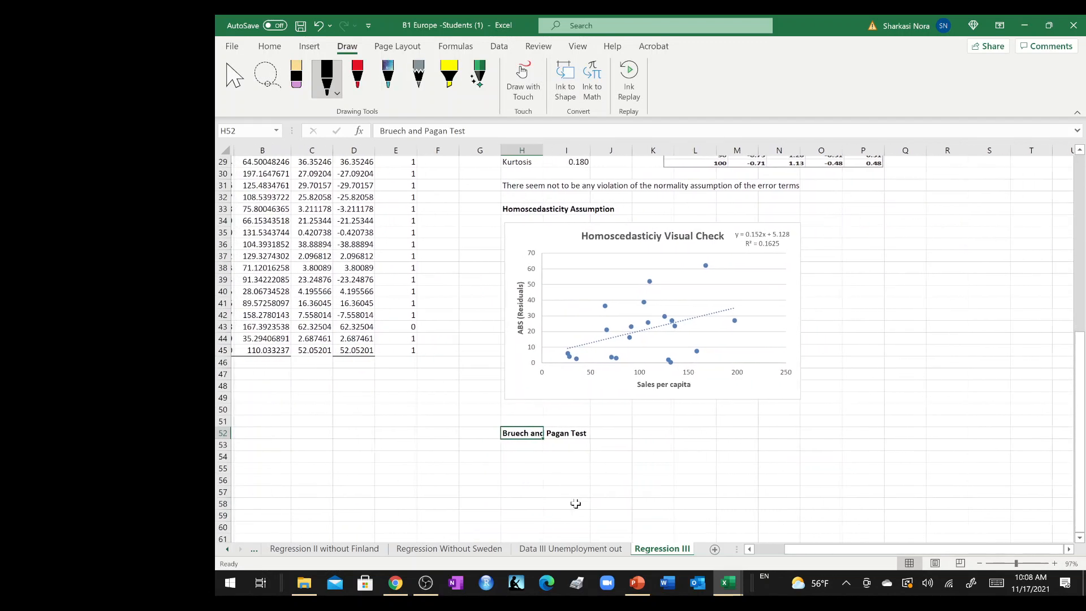
scroll(576, 504, "left", 2)
scroll(576, 504, "down", 2)
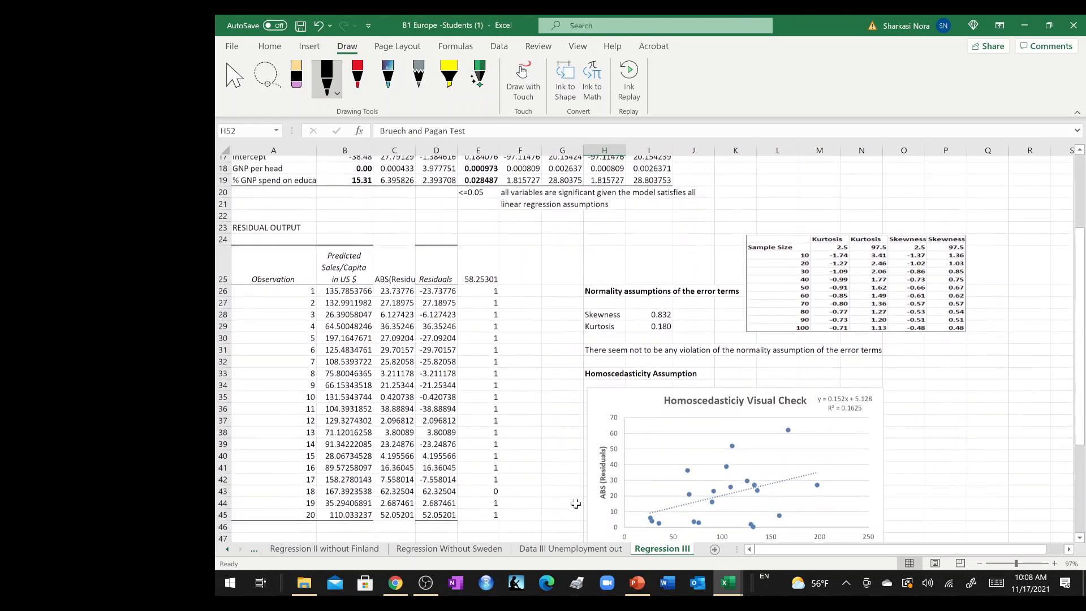
left_click(521, 264)
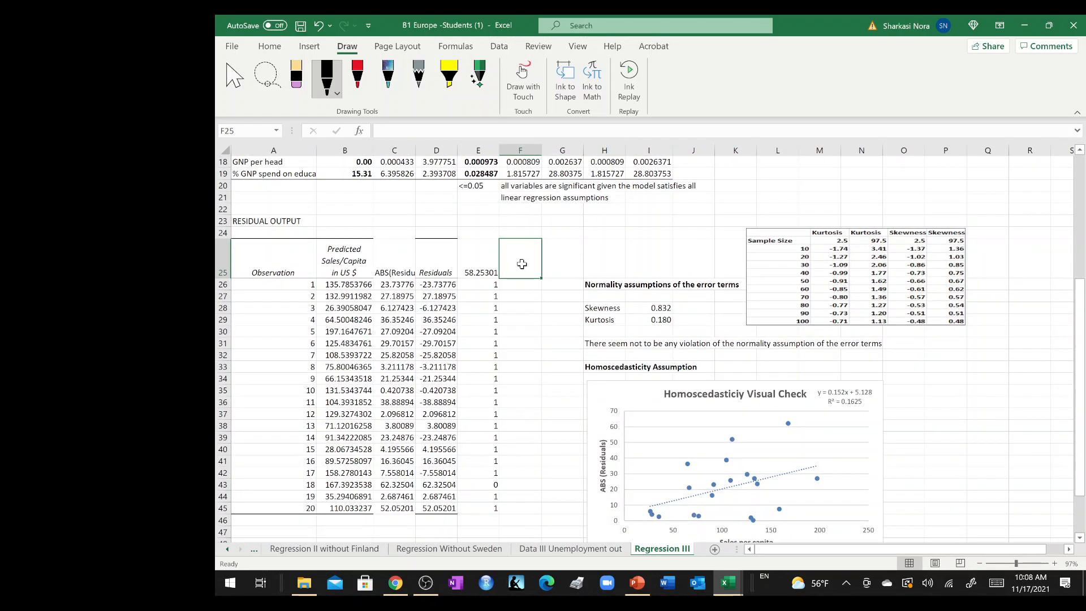
type("Square")
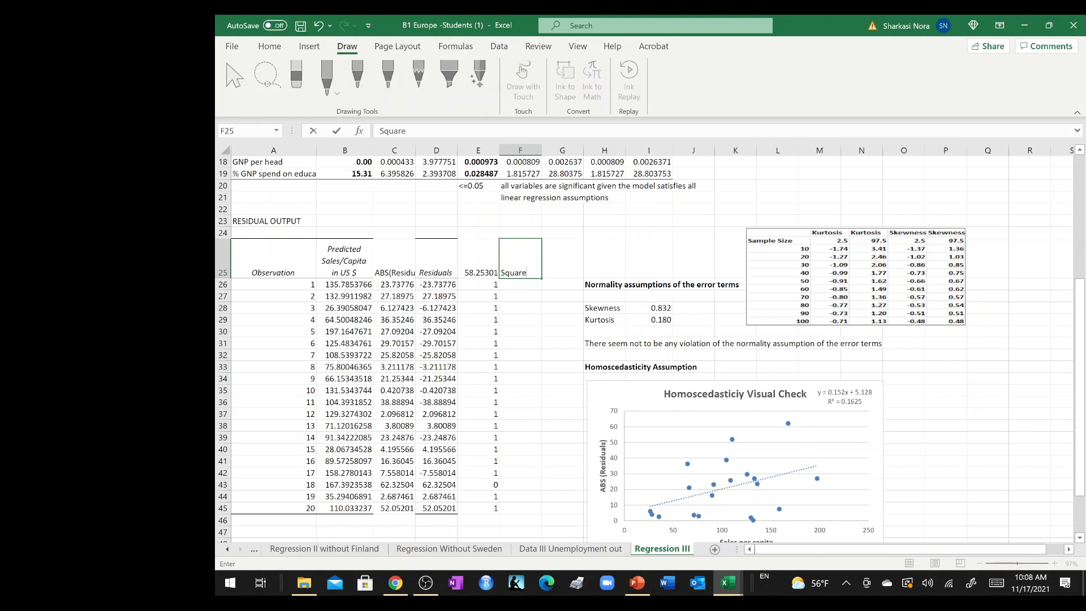
type(" (residuals)")
key("Return")
Calculate the squared residuals with =D26*D26 in cell F26 and fill the formula down to F45.
type("=")
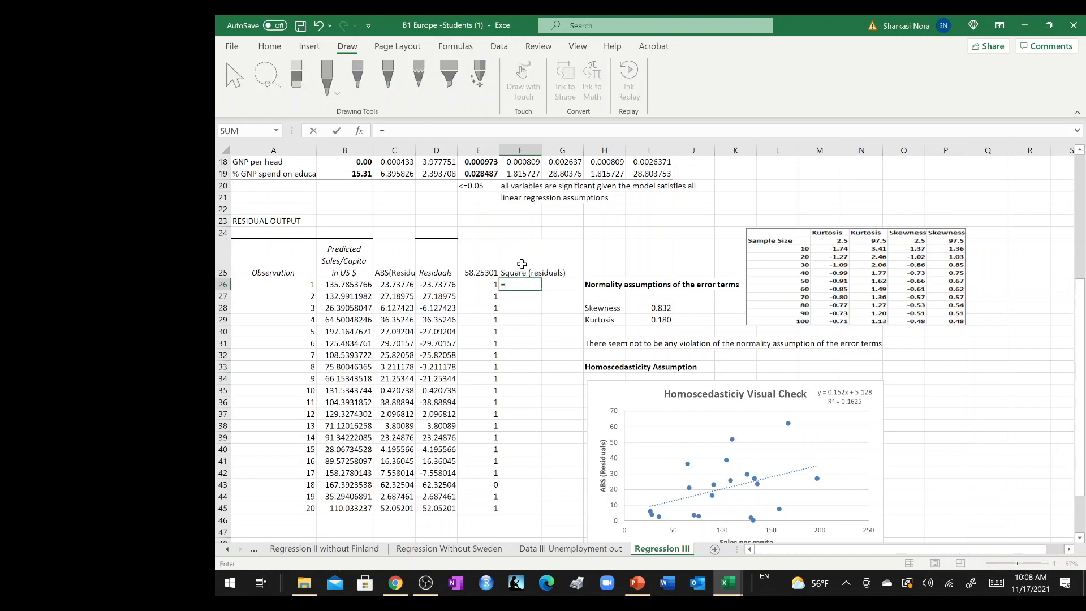
left_click(444, 283)
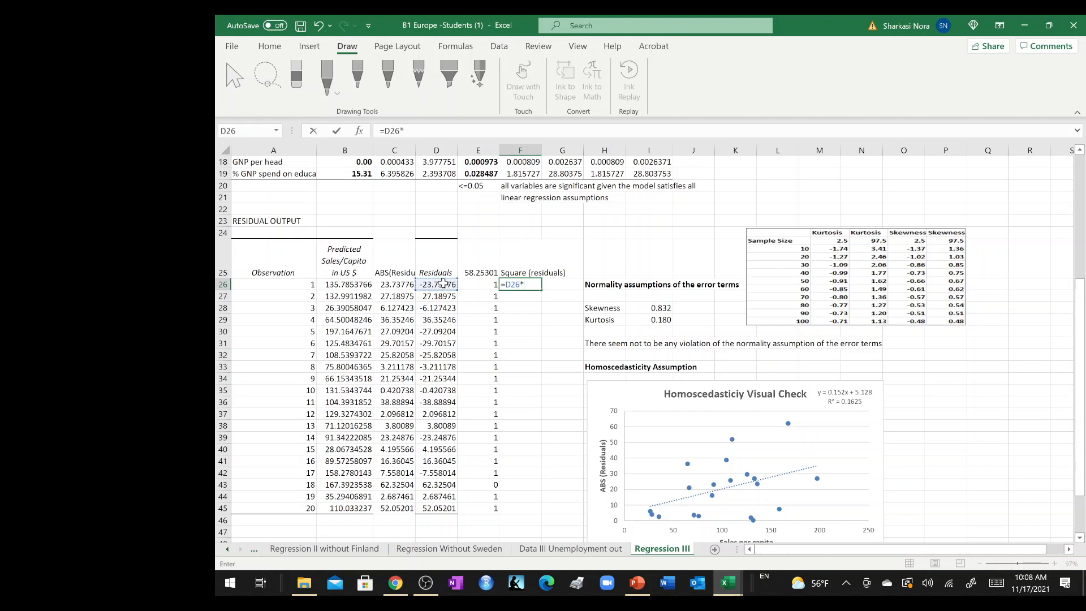
type("*")
left_click(444, 283)
key("Return")
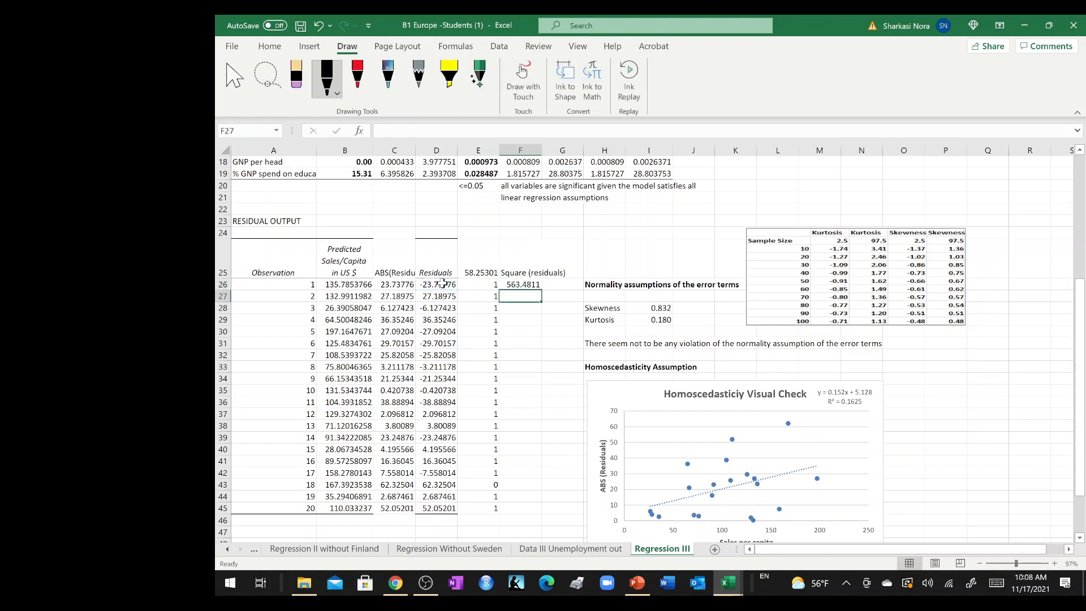
left_click(536, 283)
left_click_drag(544, 289, 544, 518)
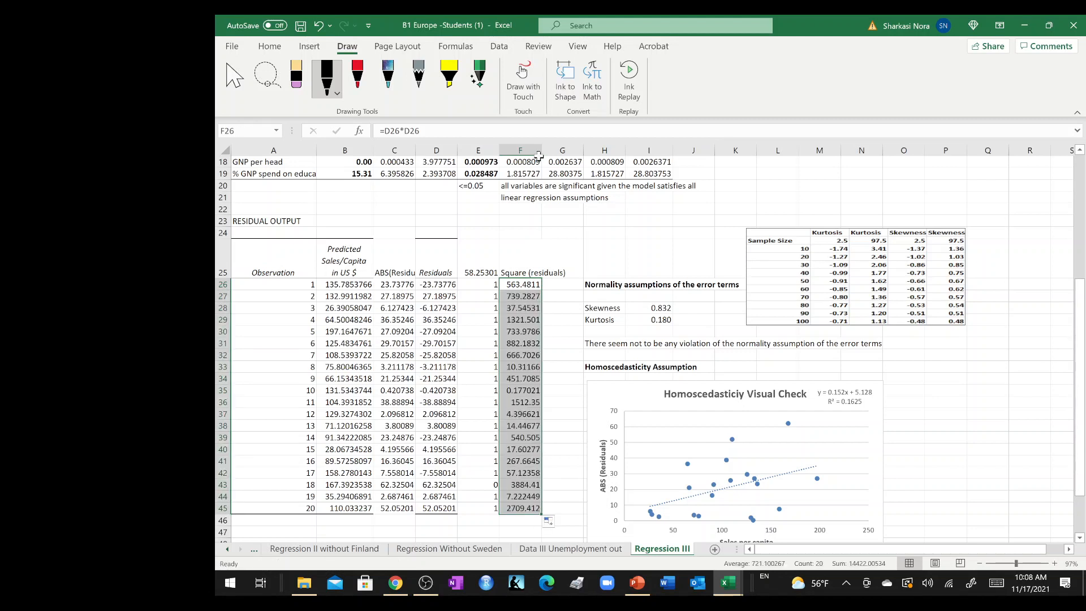
Start a Regression data analysis and set its Y input range to the squared residuals with header, $F$25:$F$45.
left_click(501, 48)
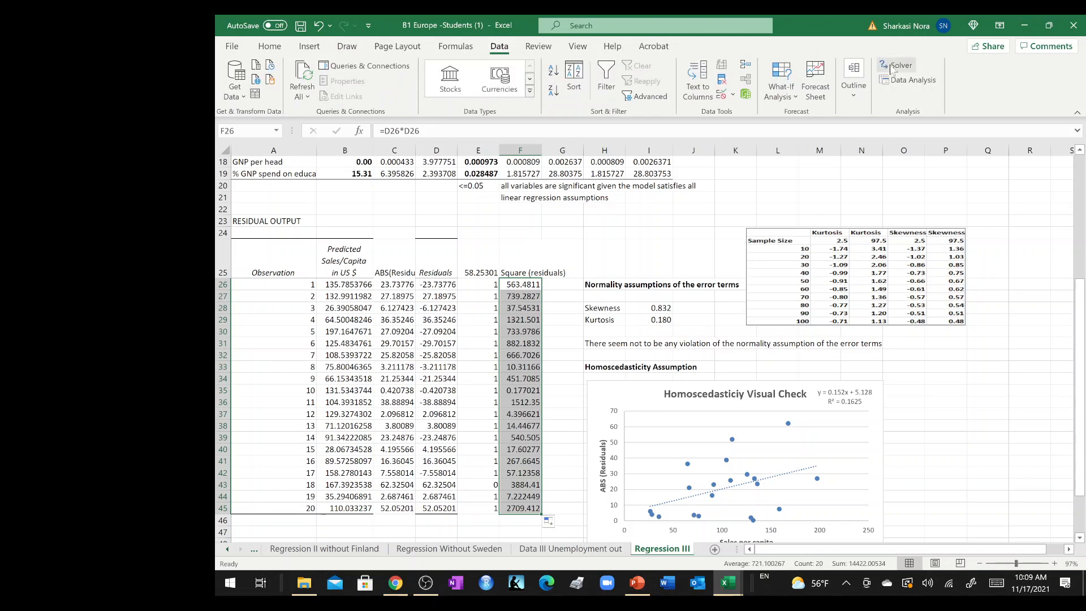
left_click(908, 80)
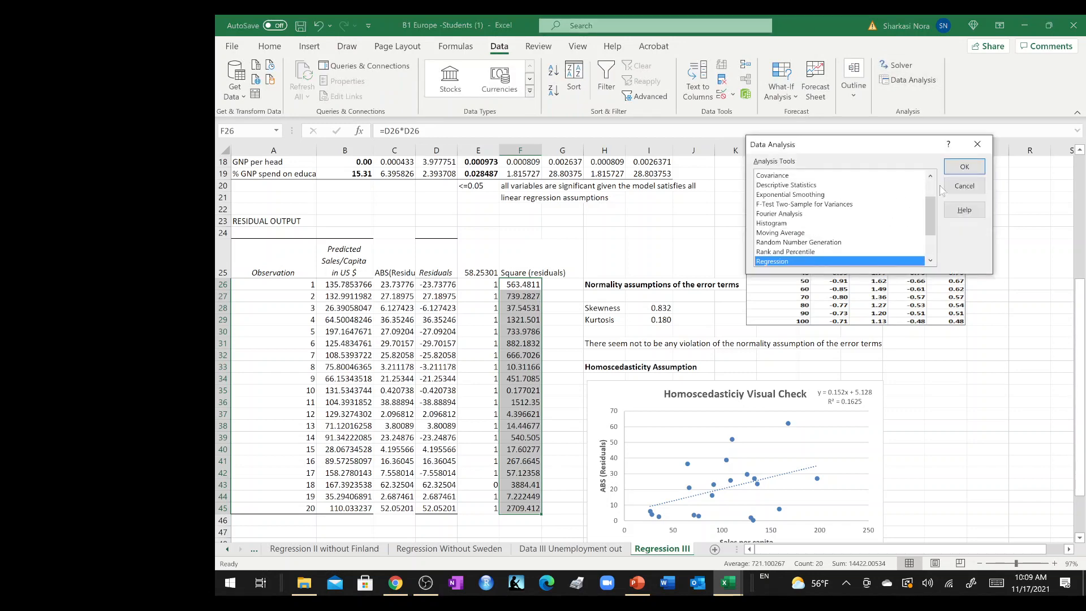
left_click(965, 166)
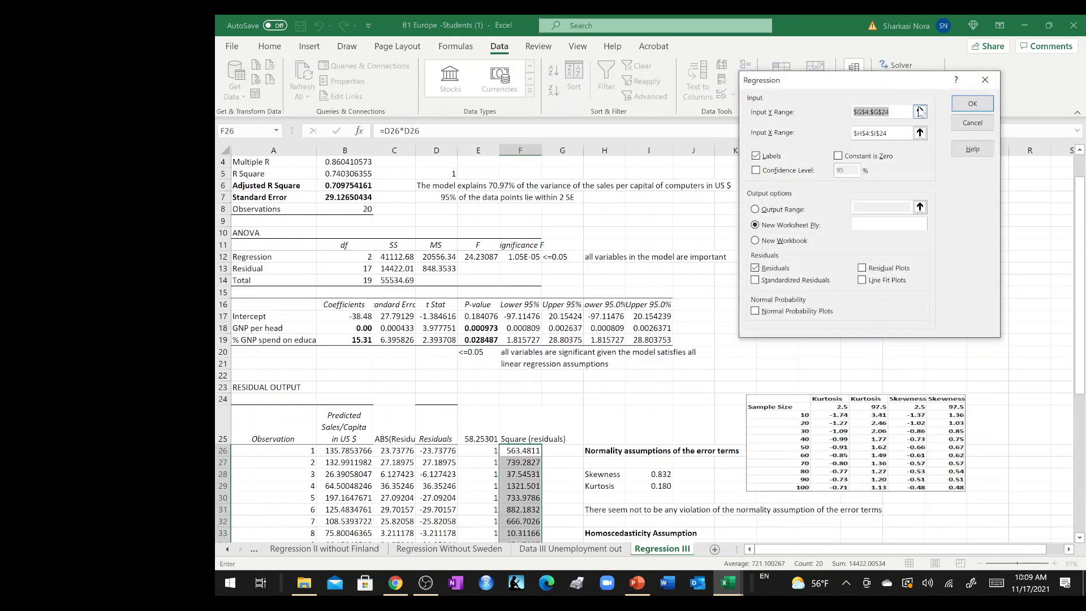
left_click(921, 112)
left_click_drag(525, 453, 515, 526)
left_click_drag(516, 550, 516, 535)
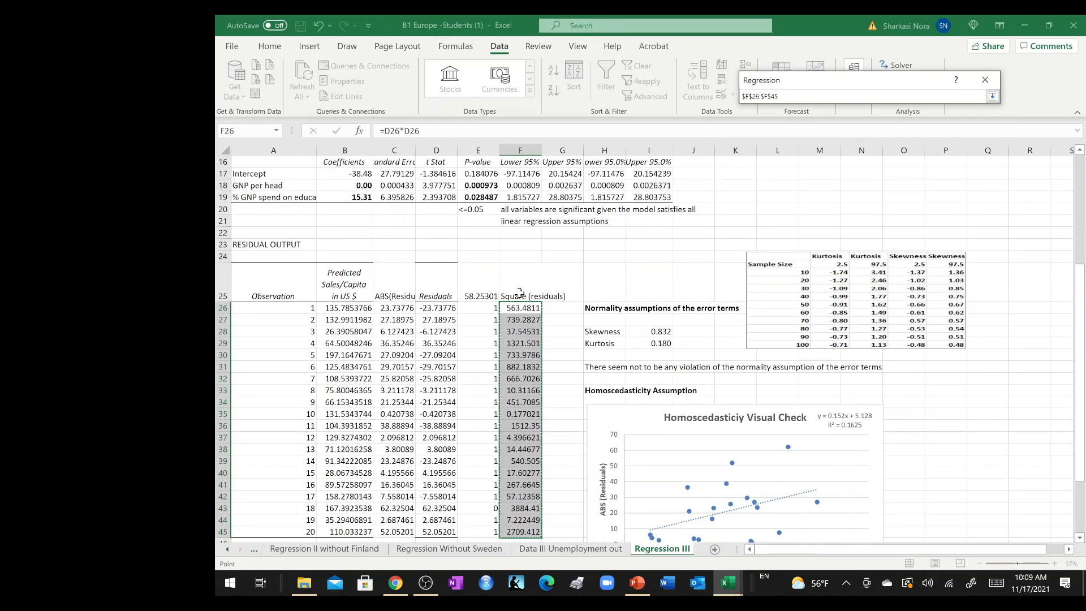
left_click_drag(519, 290, 515, 534)
left_click(993, 96)
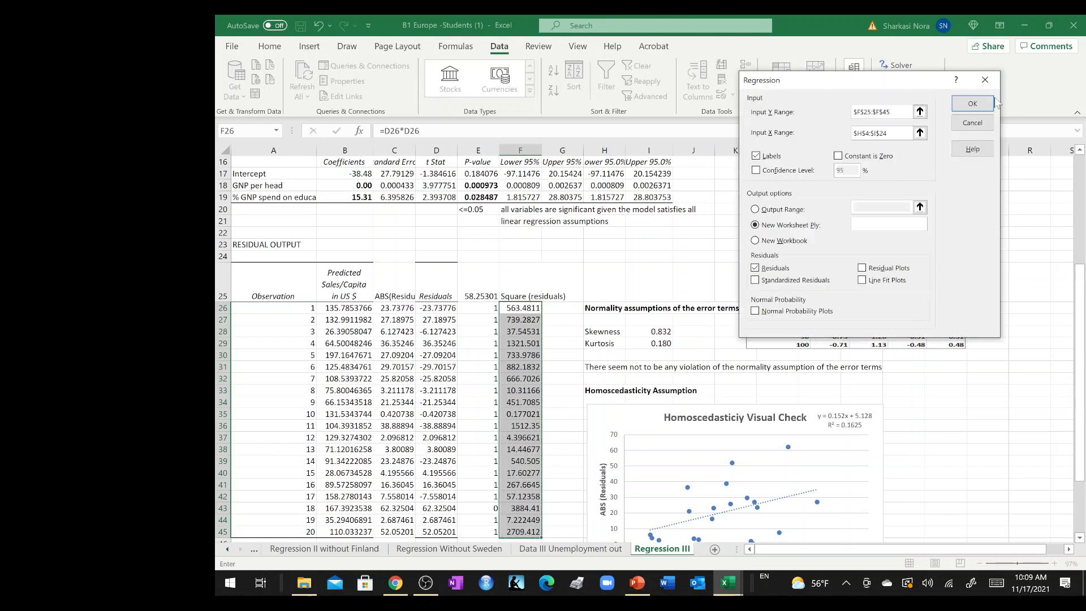
Set the regression's X input range to the GNP per head and education spending columns, $H$4:$I$24 on the Data III Unemployment out sheet.
left_click(920, 132)
scroll(544, 281, "up", 5)
scroll(544, 282, "down", 1)
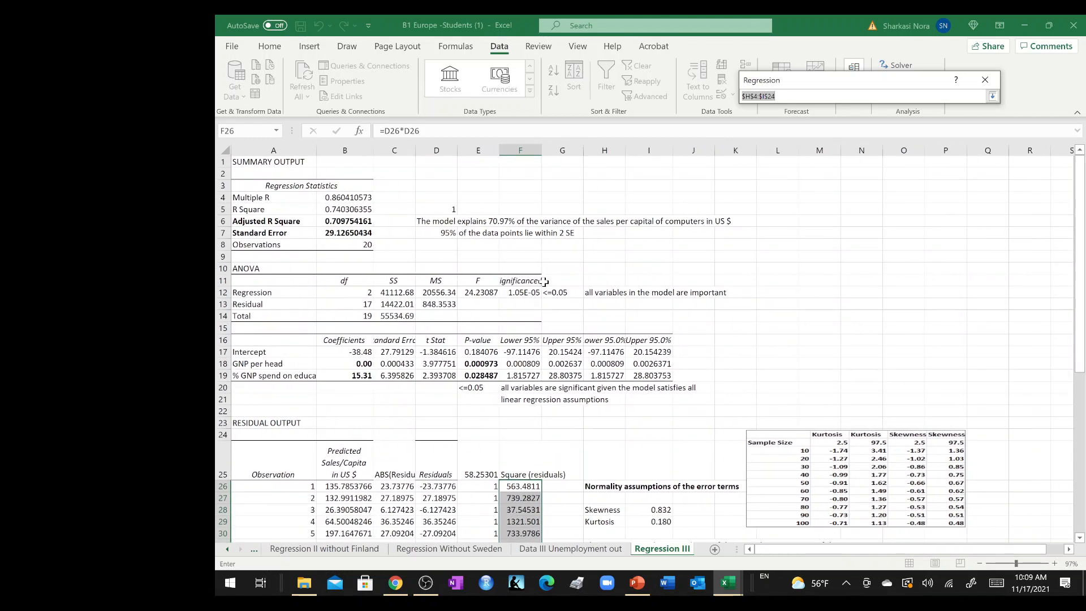
left_click(542, 552)
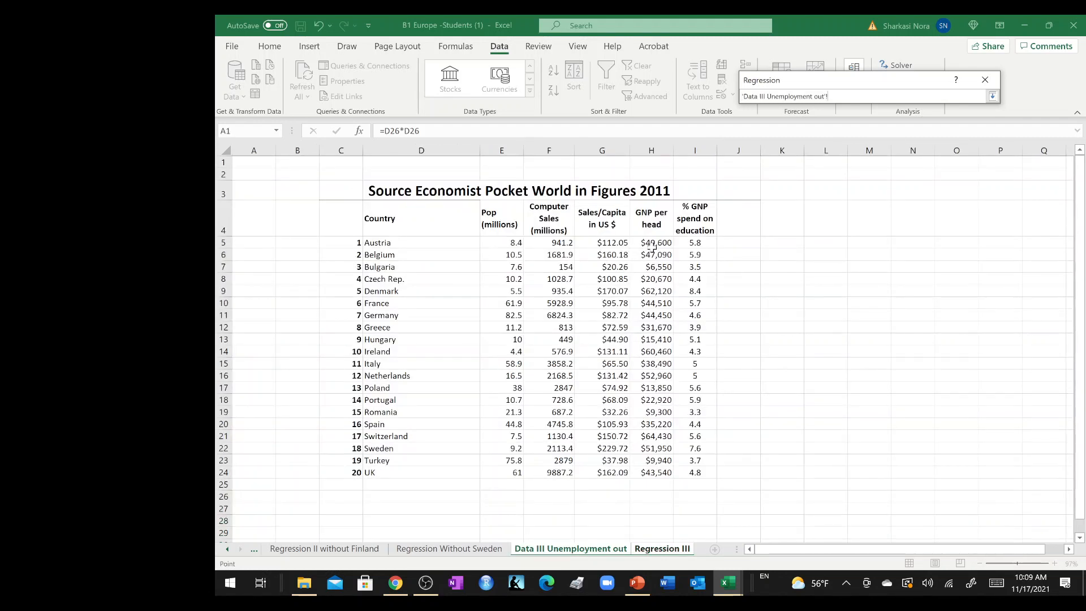
left_click_drag(647, 221, 707, 469)
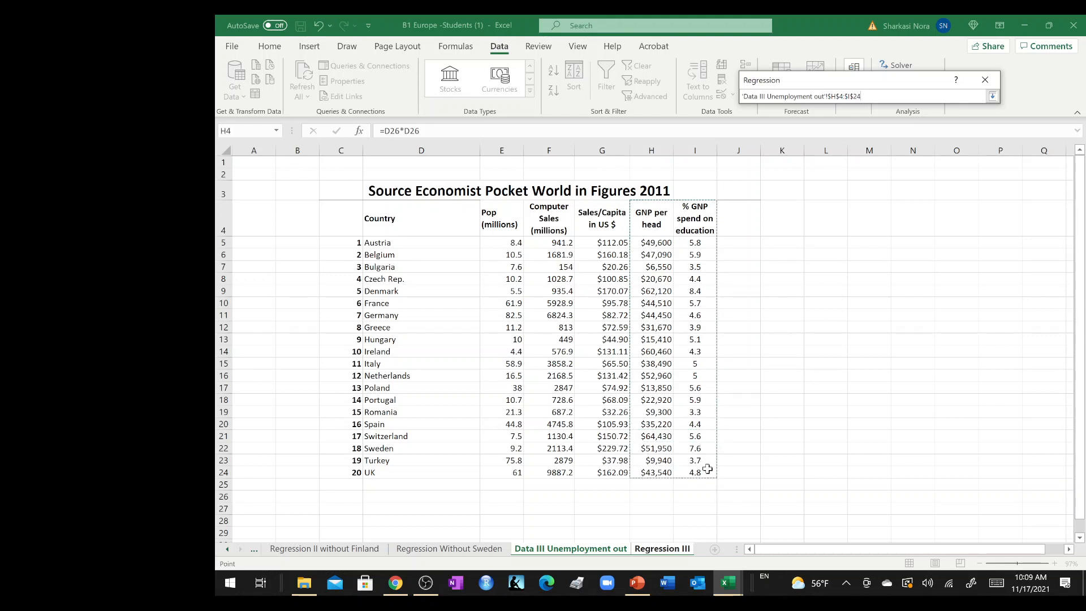
key("Return")
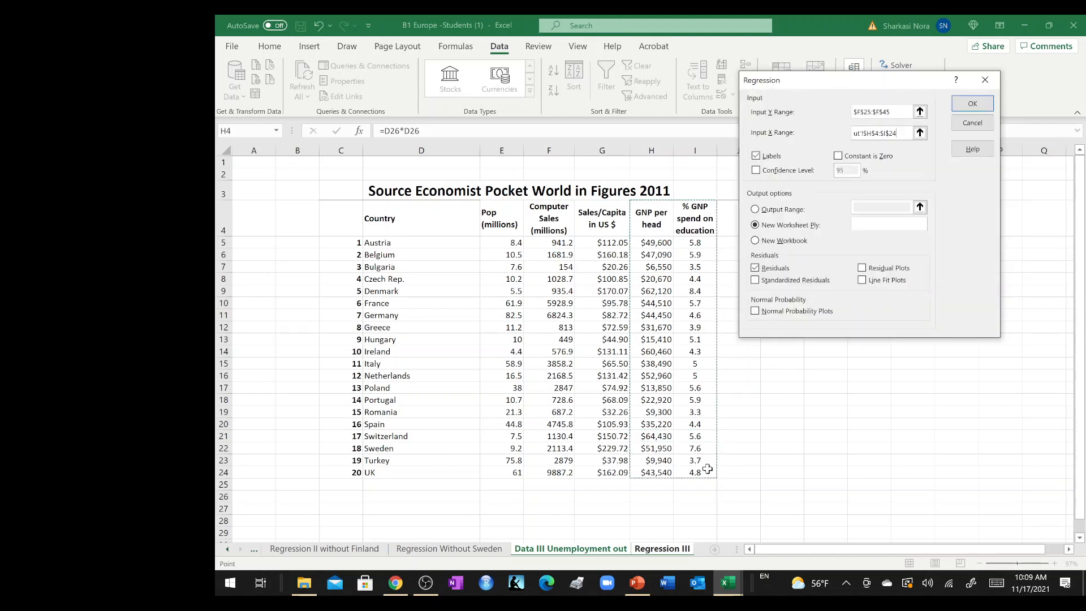
Turn off the residuals output, set the output range to $H$54 on the Regression III sheet, and run the regression.
left_click(756, 268)
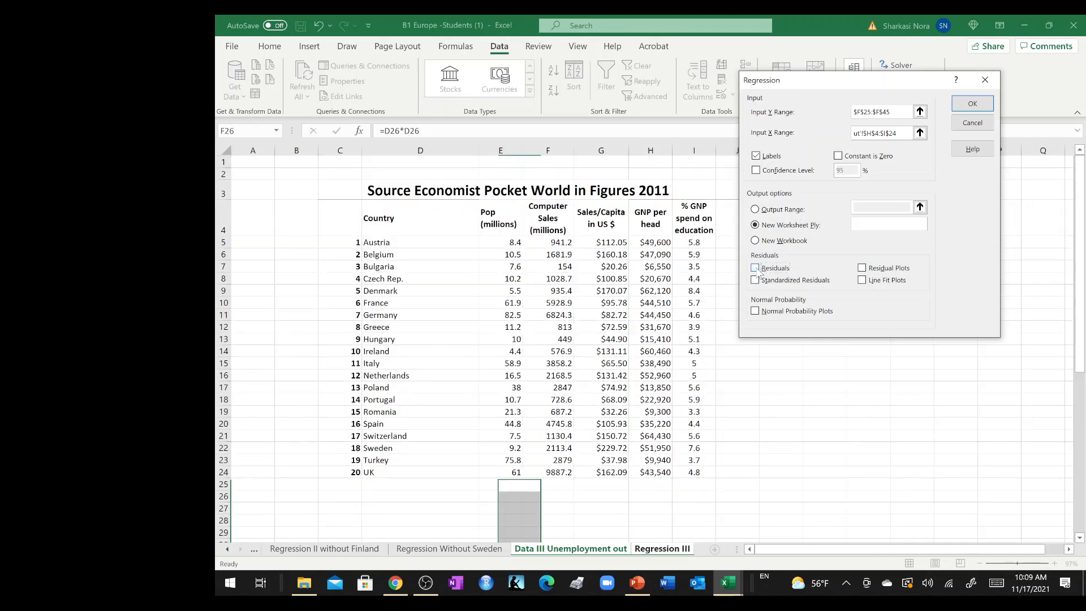
left_click(804, 210)
left_click(919, 207)
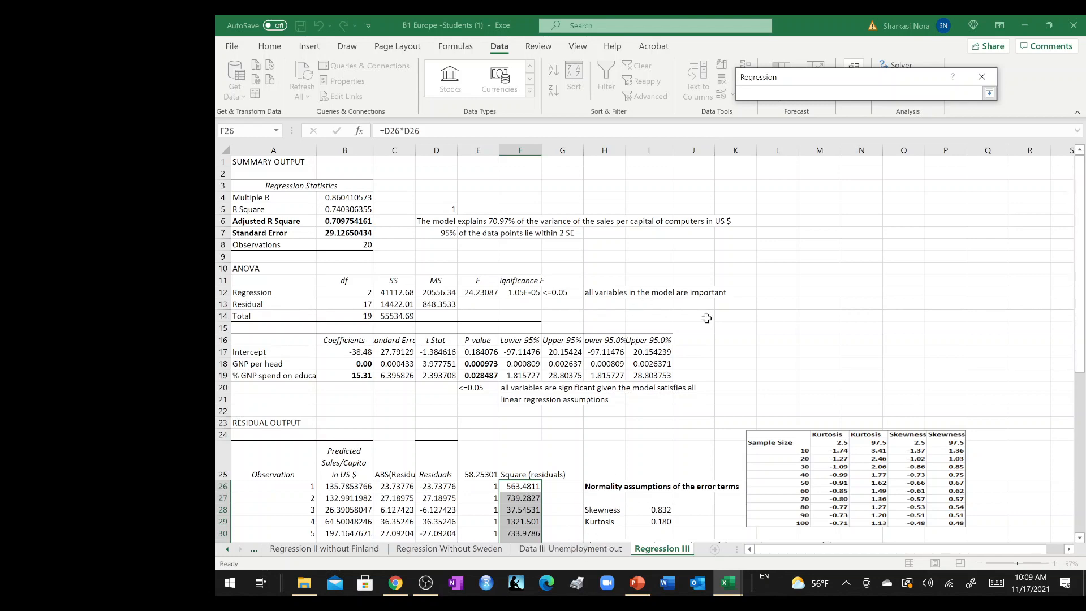
scroll(706, 318, "down", 12)
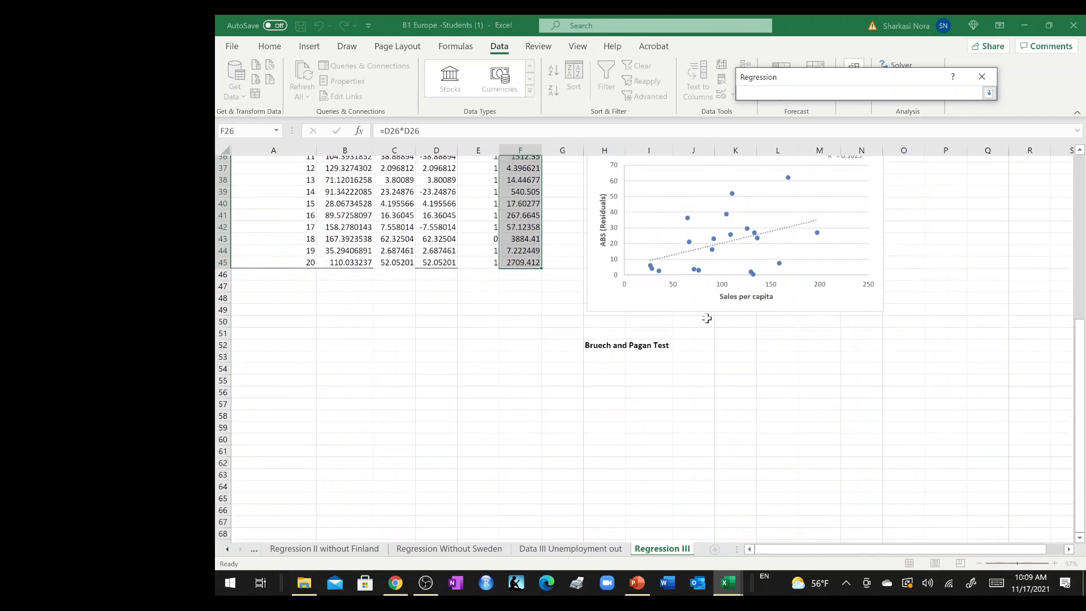
left_click(614, 372)
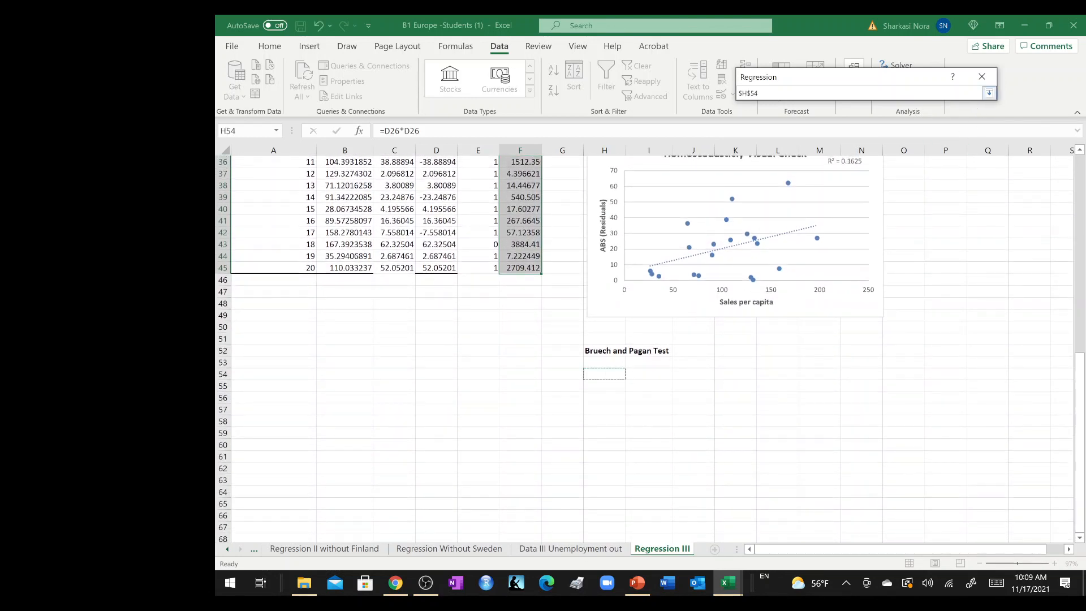
left_click(989, 93)
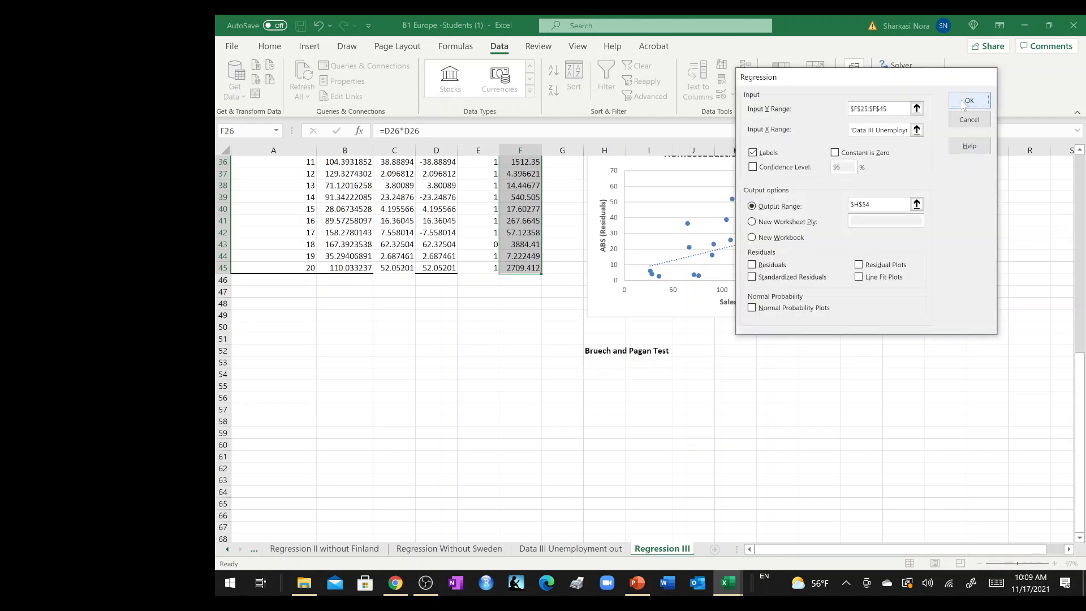
left_click(968, 101)
left_click(736, 372)
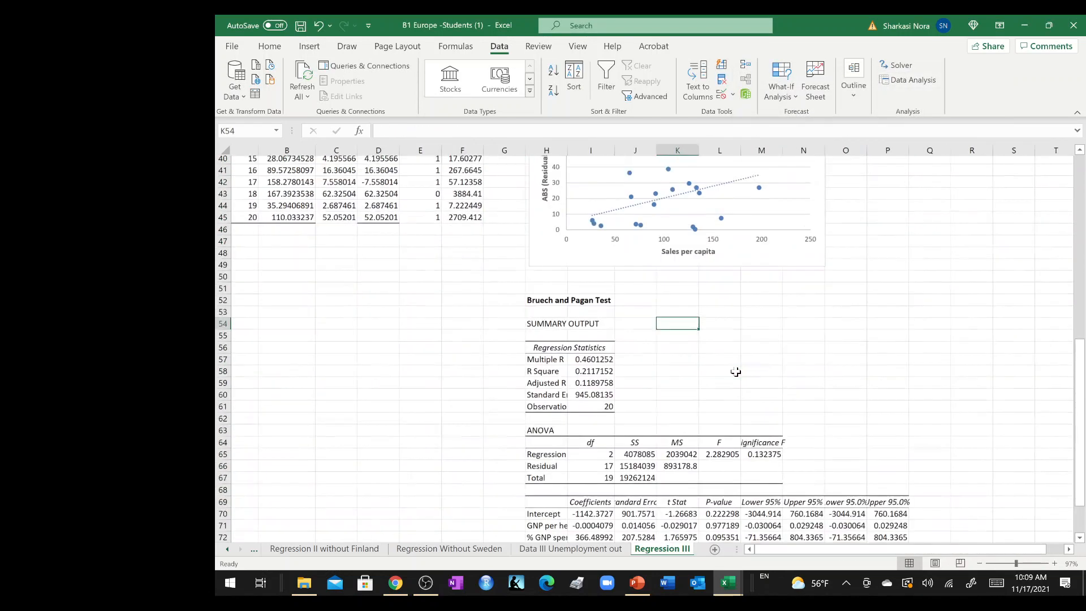
Enter the note "Y Square Reisduals" in cell J52 beside the Bruech and Pagan Test heading.
scroll(735, 372, "down", 2)
scroll(736, 372, "right", 1)
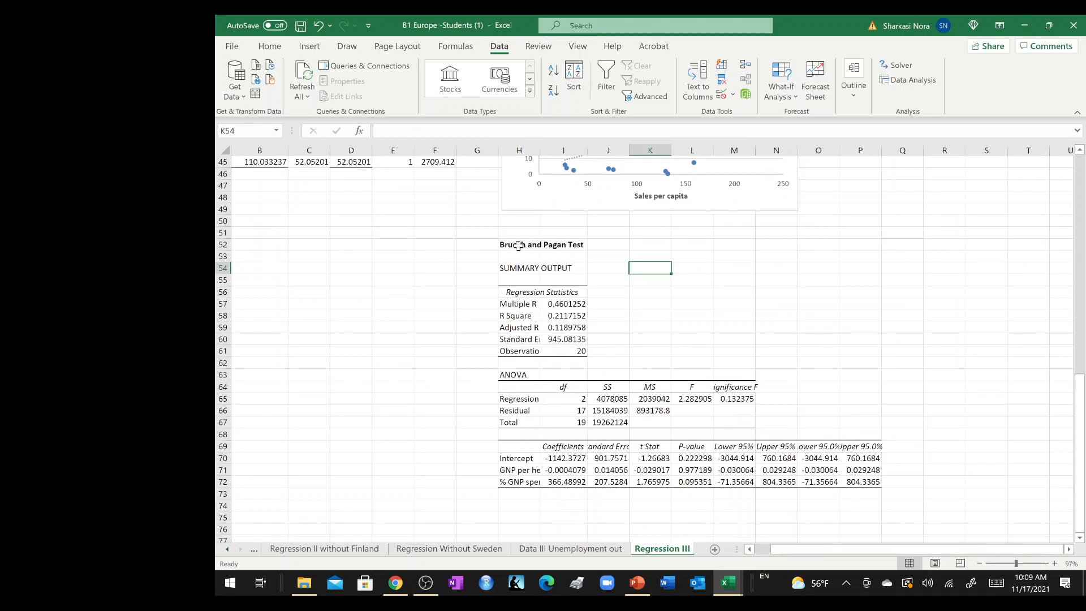
left_click(606, 244)
type("Y")
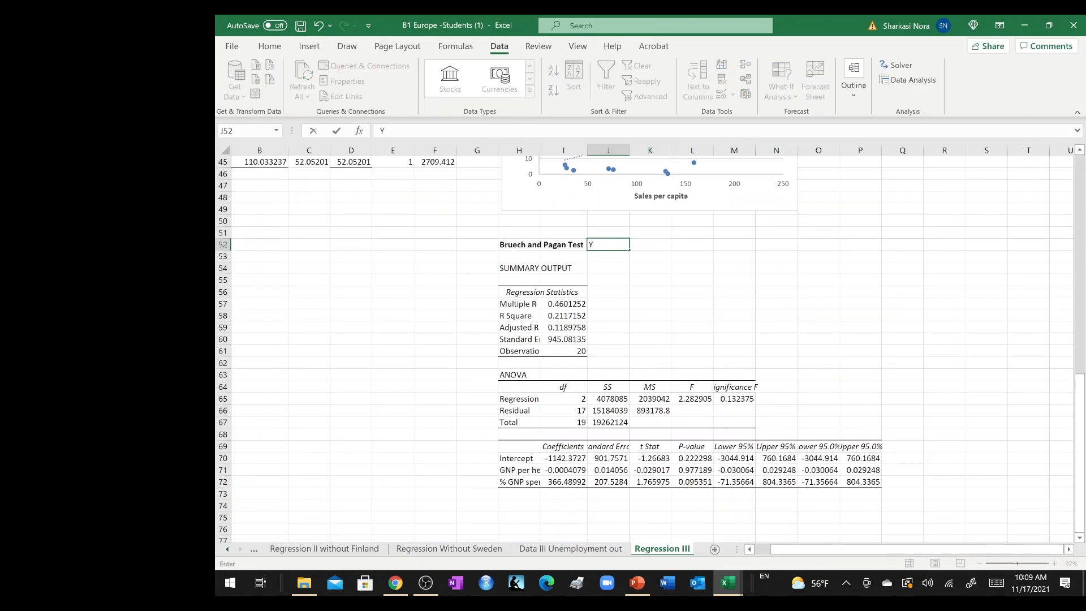
type(" Square Reisduals")
key("Tab")
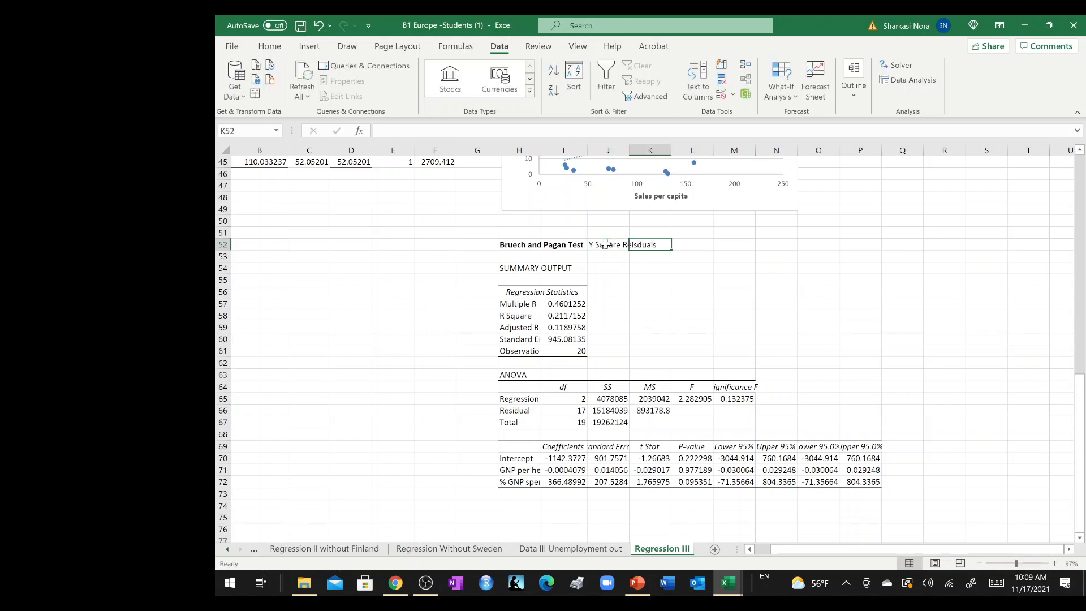
Extend the note in J52 with "regressed against the independent variables".
double_click(605, 244)
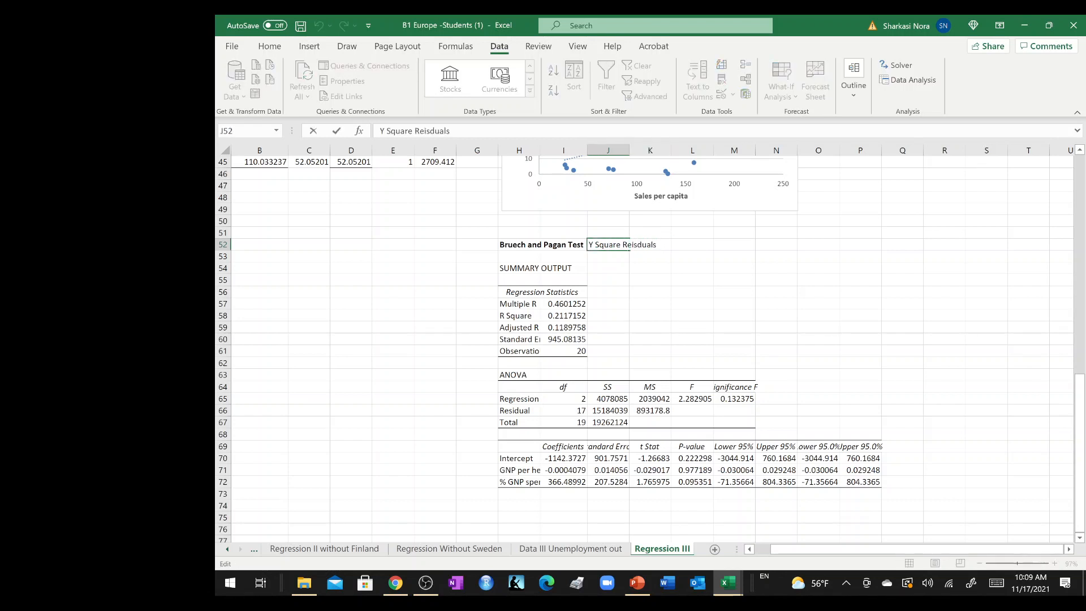
type("regressed against the in")
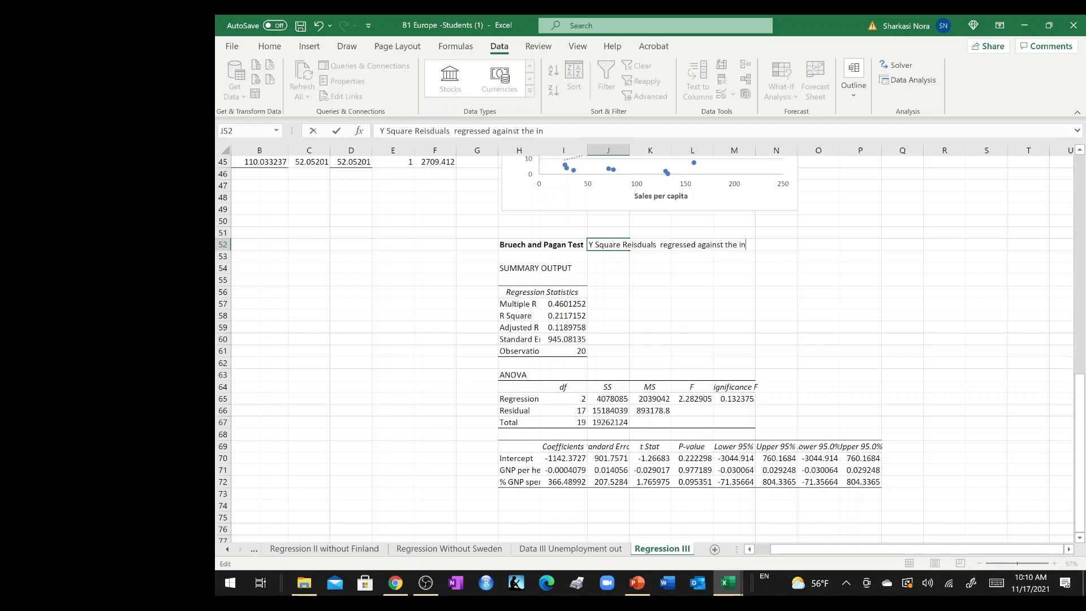
type("dependent variables")
key("Return")
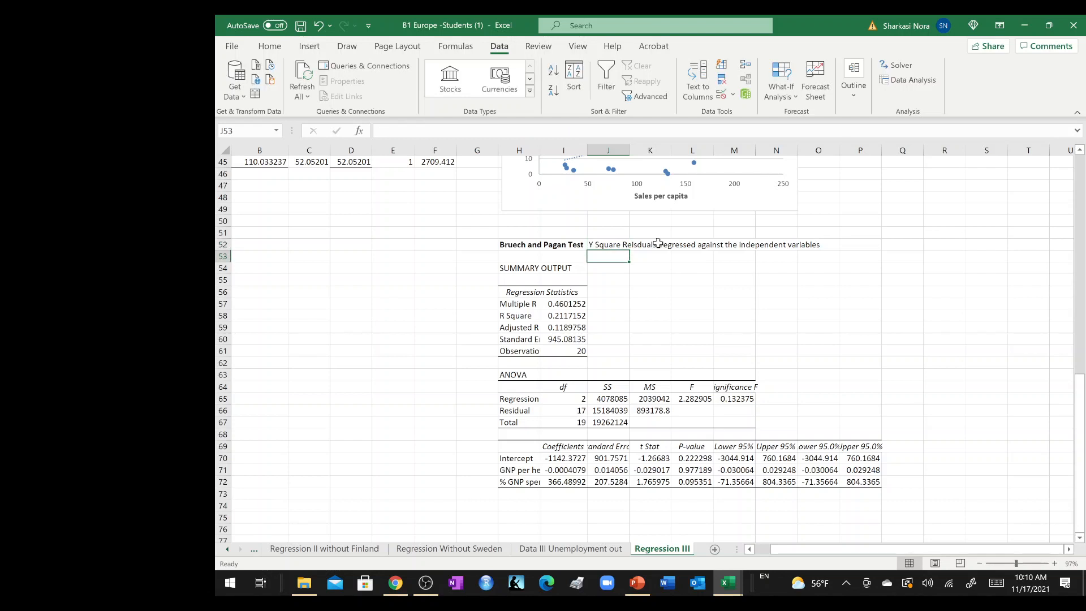
Label cell K57 beside the regression statistics as "Chi square statistic".
left_click(651, 302)
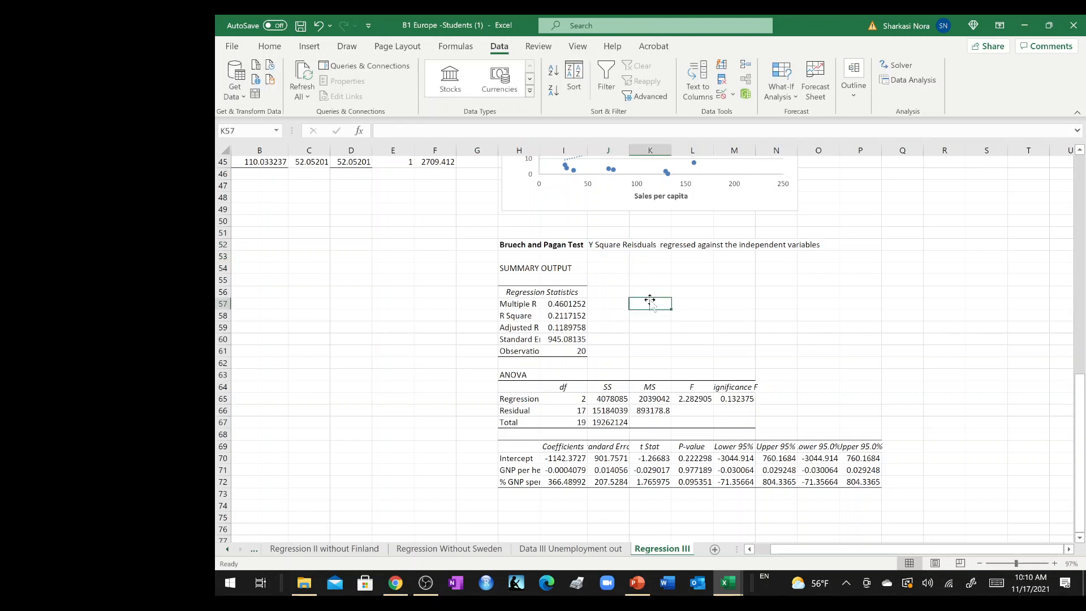
type("Chi square")
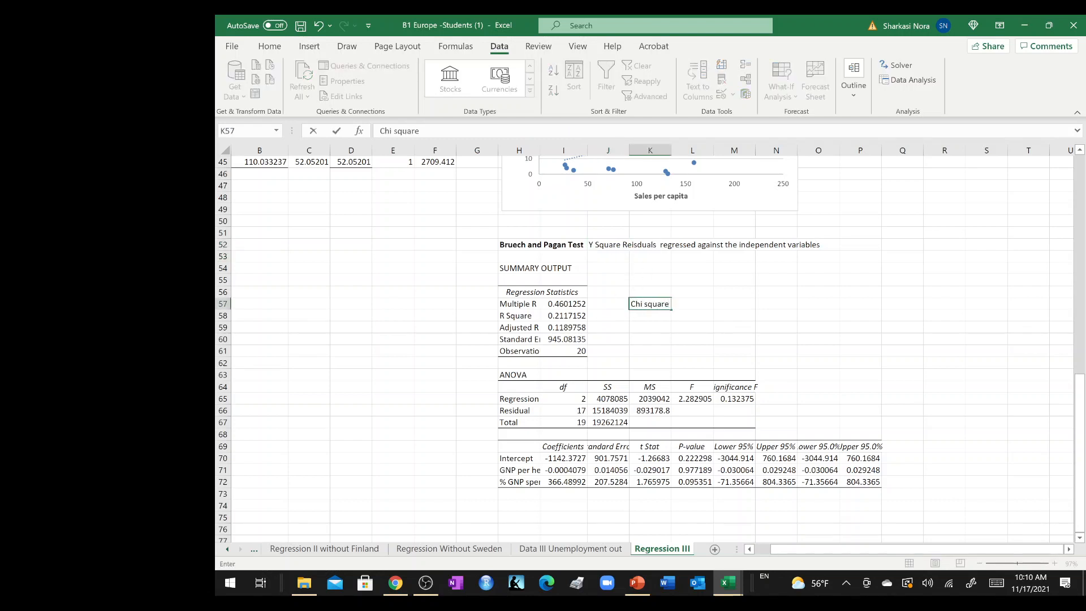
type(" statistic")
key("Tab")
key("Tab")
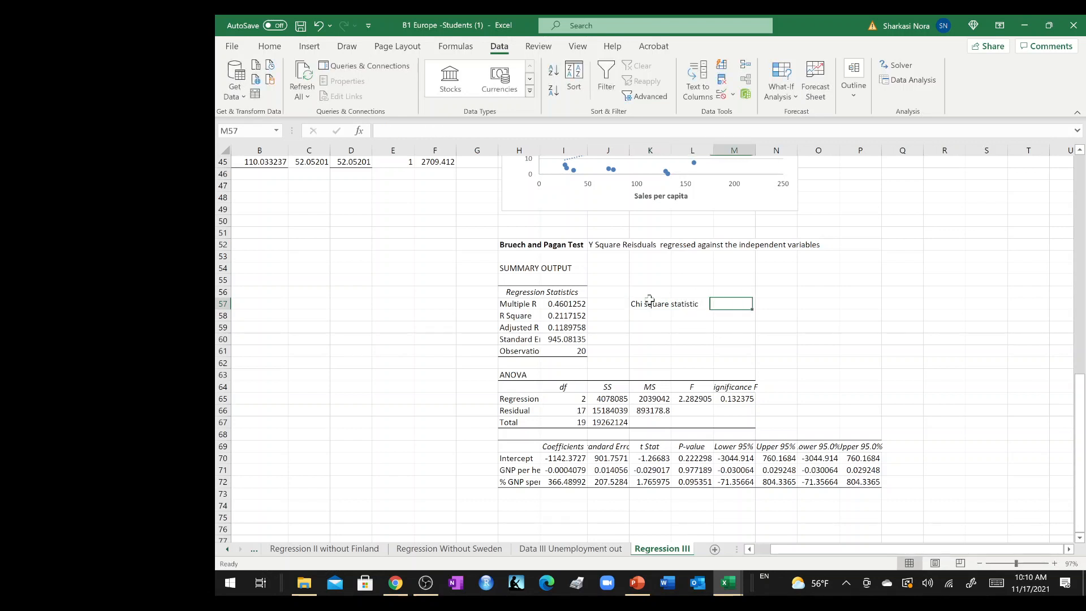
Calculate the chi square statistic in cell M57 as R Square times the number of observations, =I58*I61.
type("=chi")
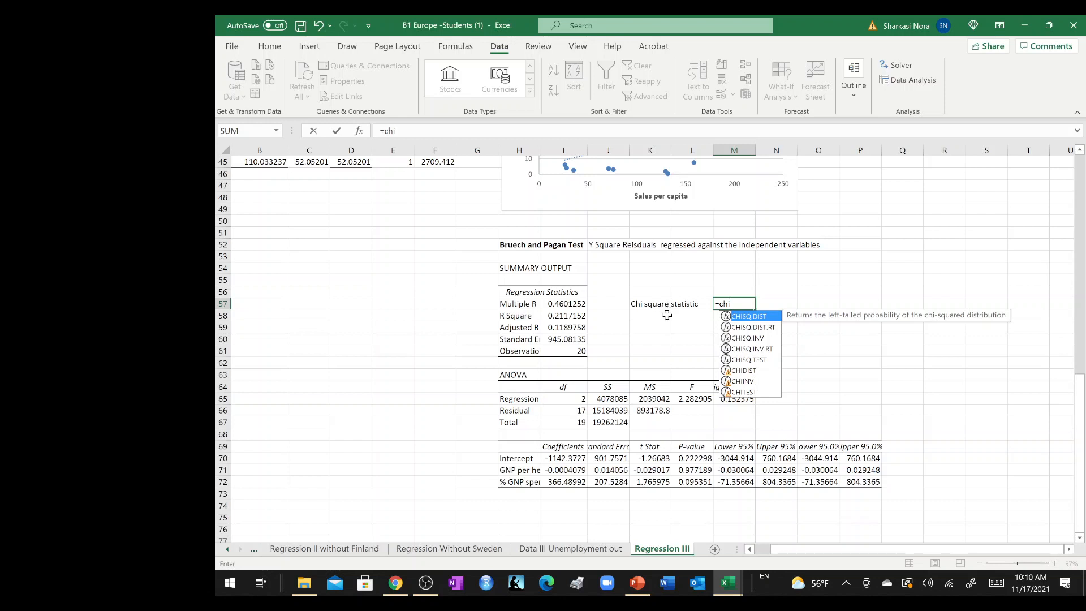
left_click(667, 315)
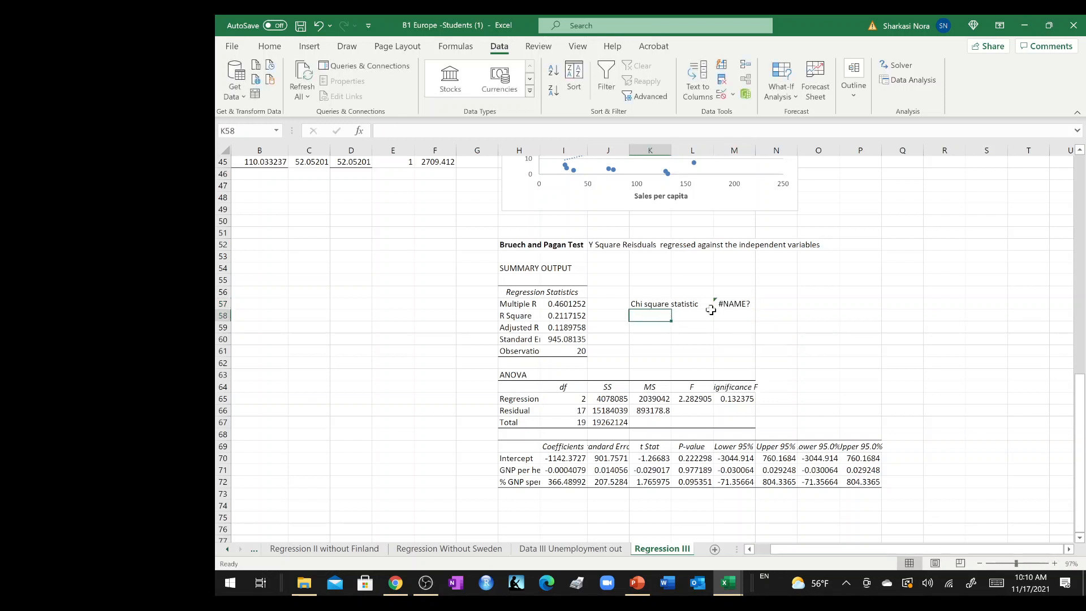
left_click(730, 306)
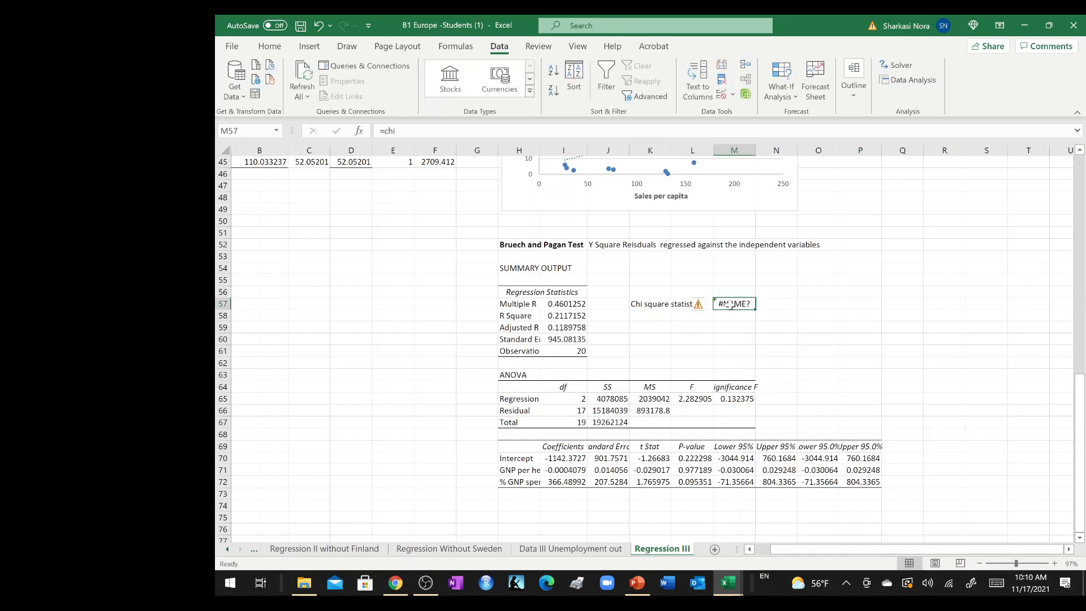
double_click(731, 306)
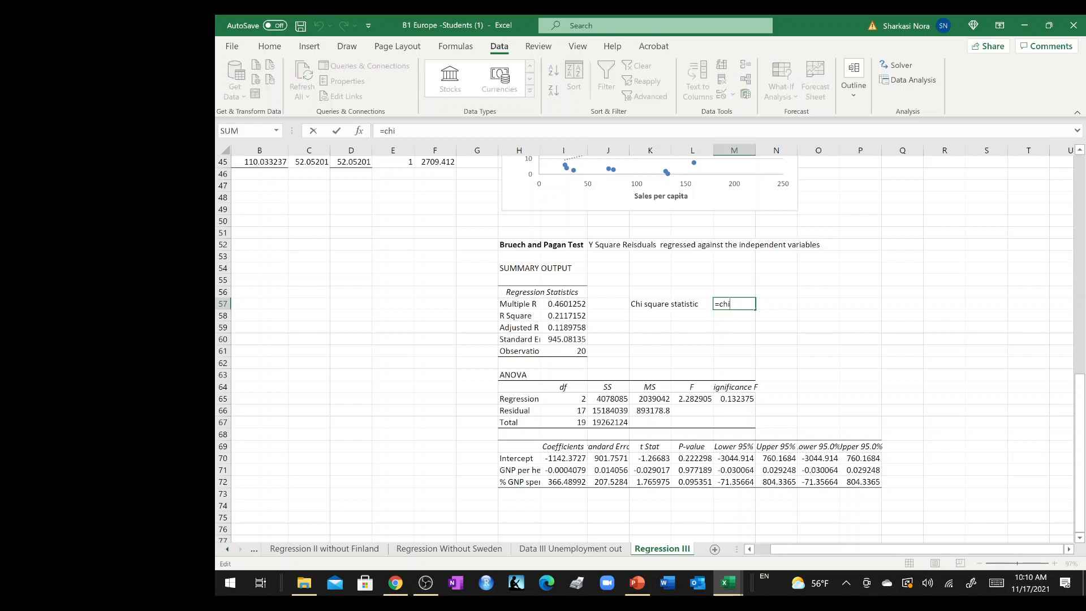
key("BackSpace")
key("BackSpace")
key("BackSpace")
left_click(563, 315)
type("*")
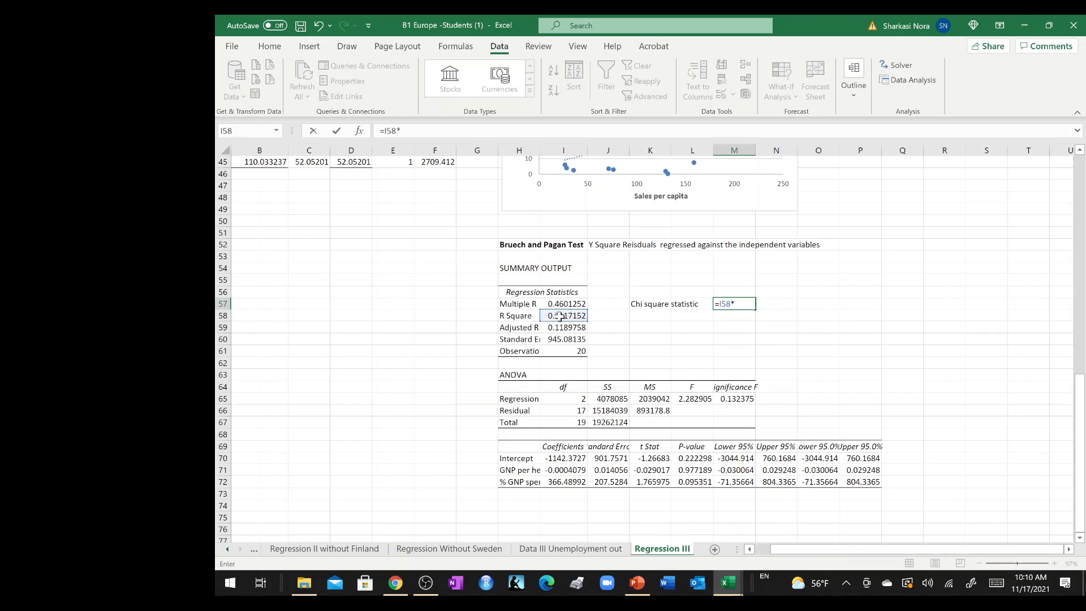
left_click(563, 351)
key("Return")
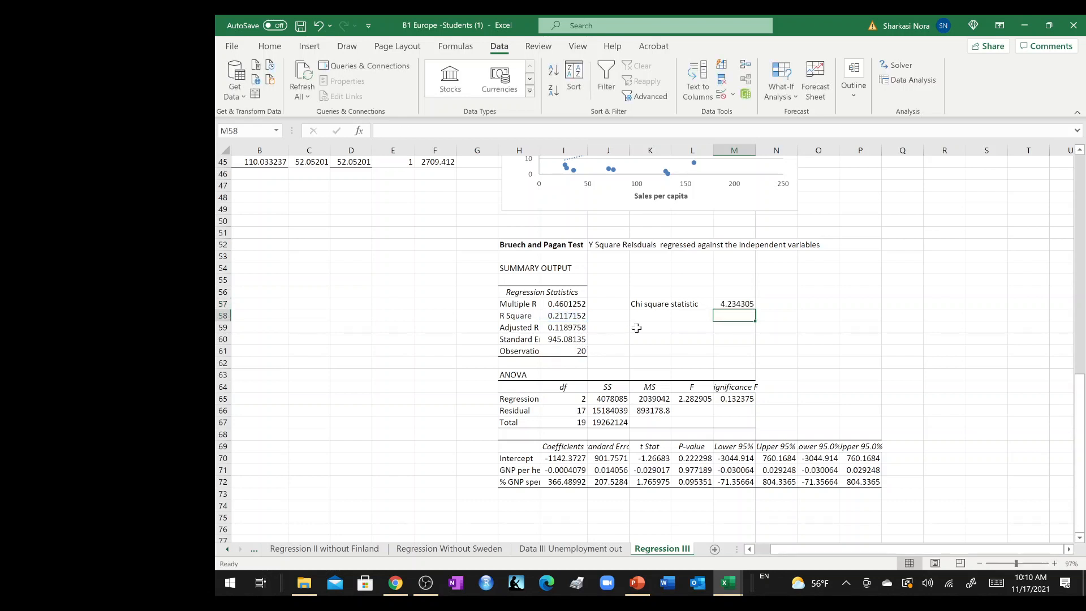
type("p")
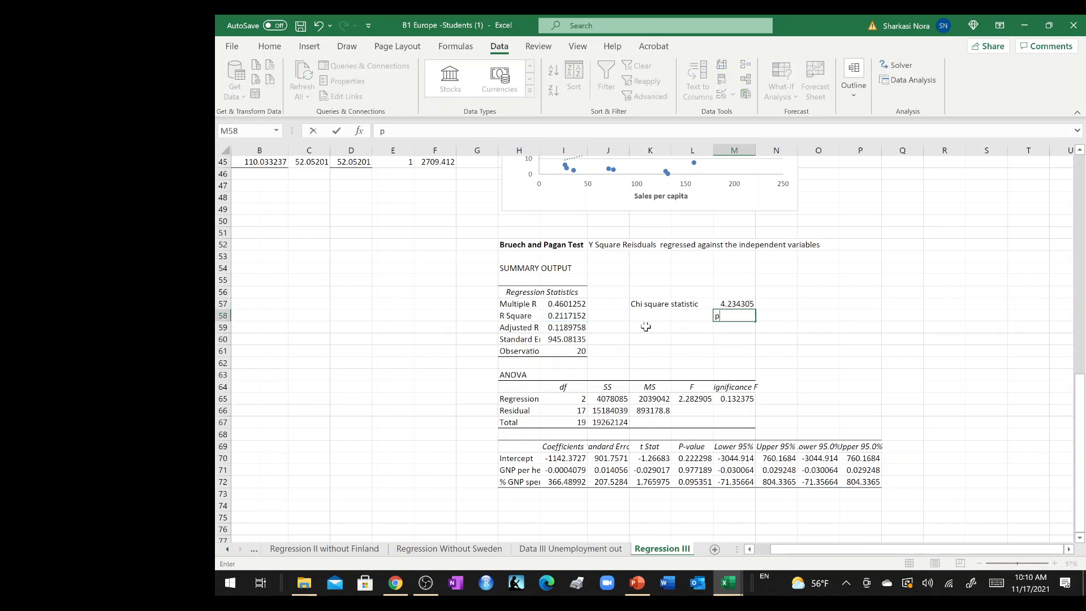
type("-valu")
key("BackSpace")
key("BackSpace")
key("BackSpace")
key("BackSpace")
key("BackSpace")
key("BackSpace")
Label cell K59 below the chi square statistic as "p-value".
left_click(645, 327)
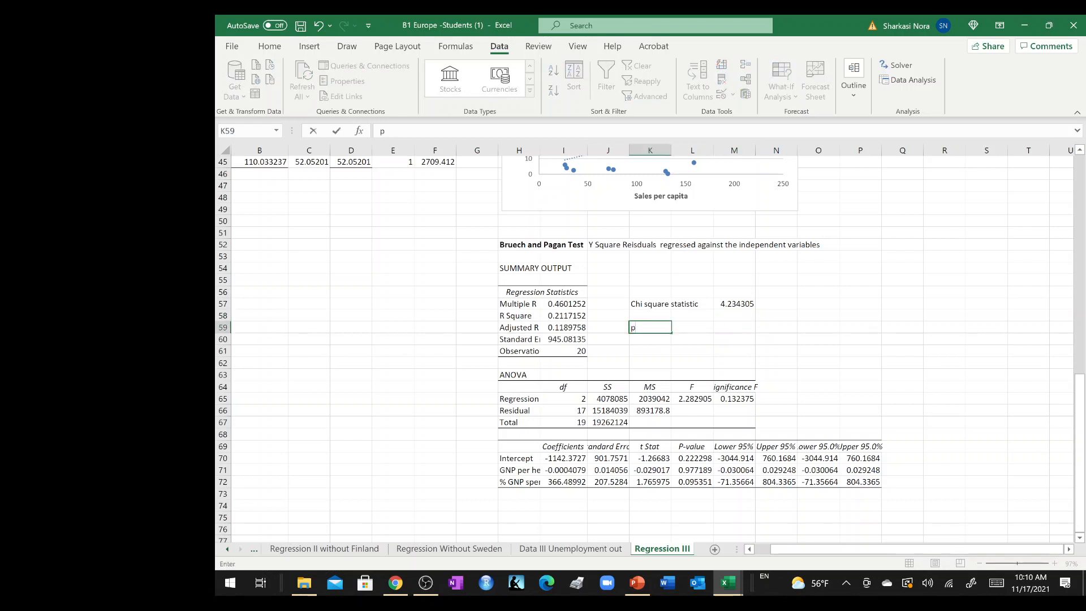
type("p-value")
Enter =CHISQ.INV.RT(M57,I65) in cell M59, using the chi square statistic and the regression degrees of freedom.
left_click(738, 328)
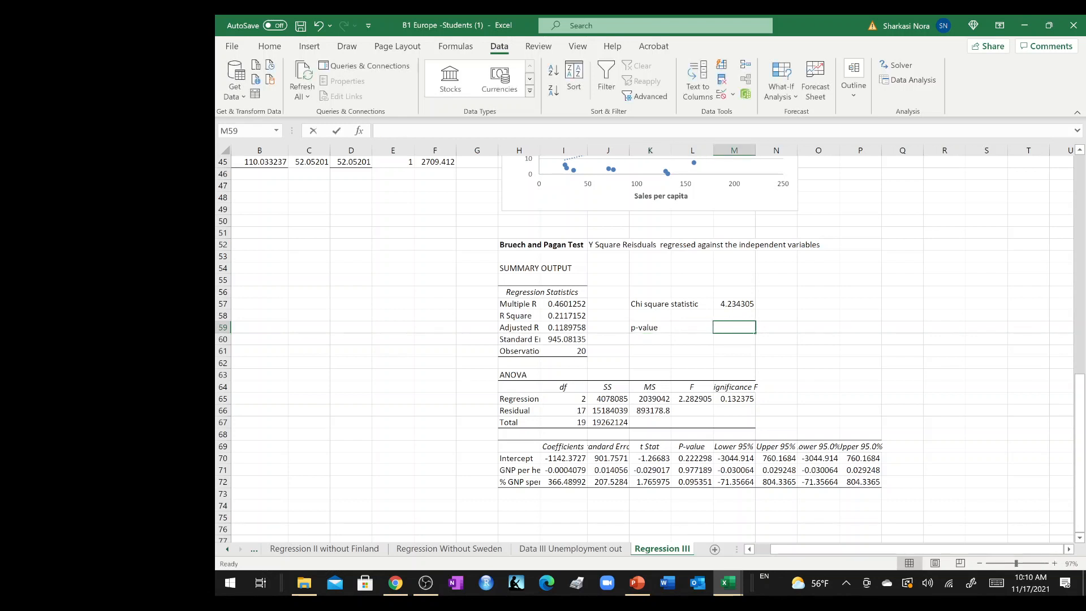
type("=chi")
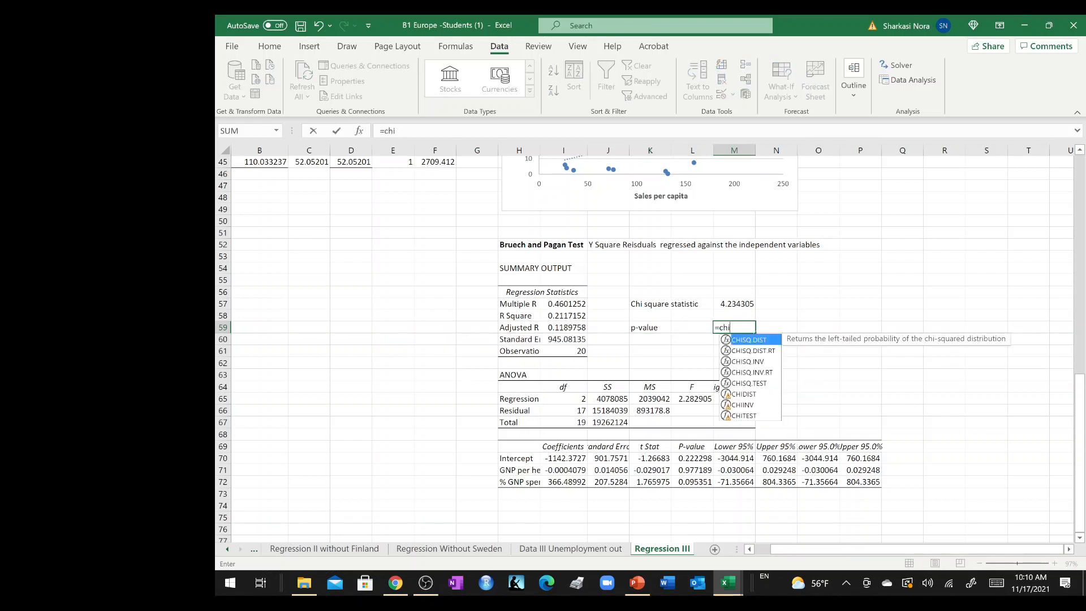
type(".")
key("BackSpace")
type("s")
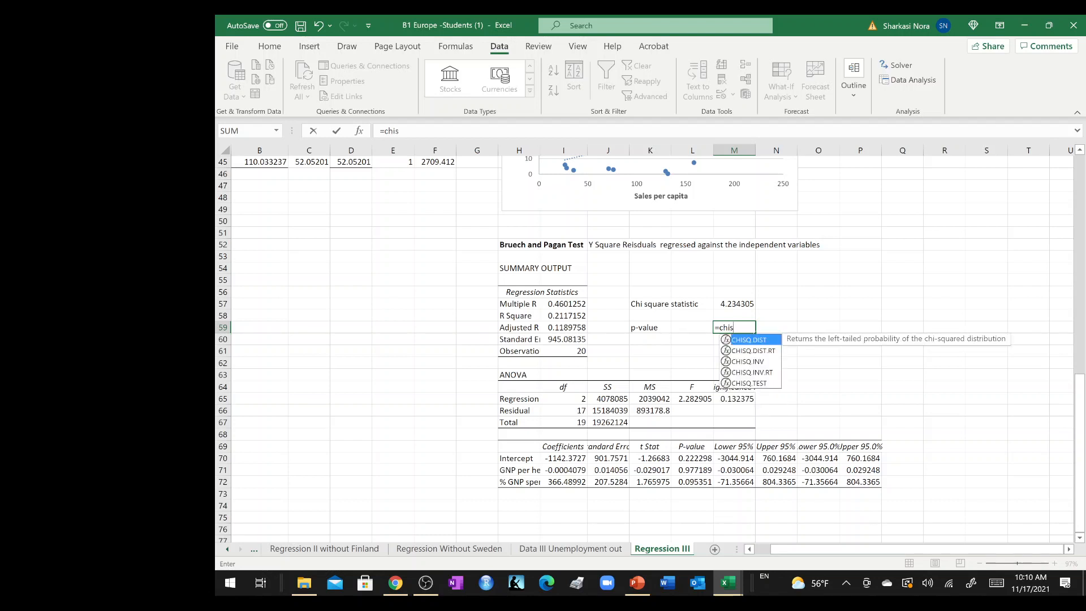
type("Q")
double_click(768, 372)
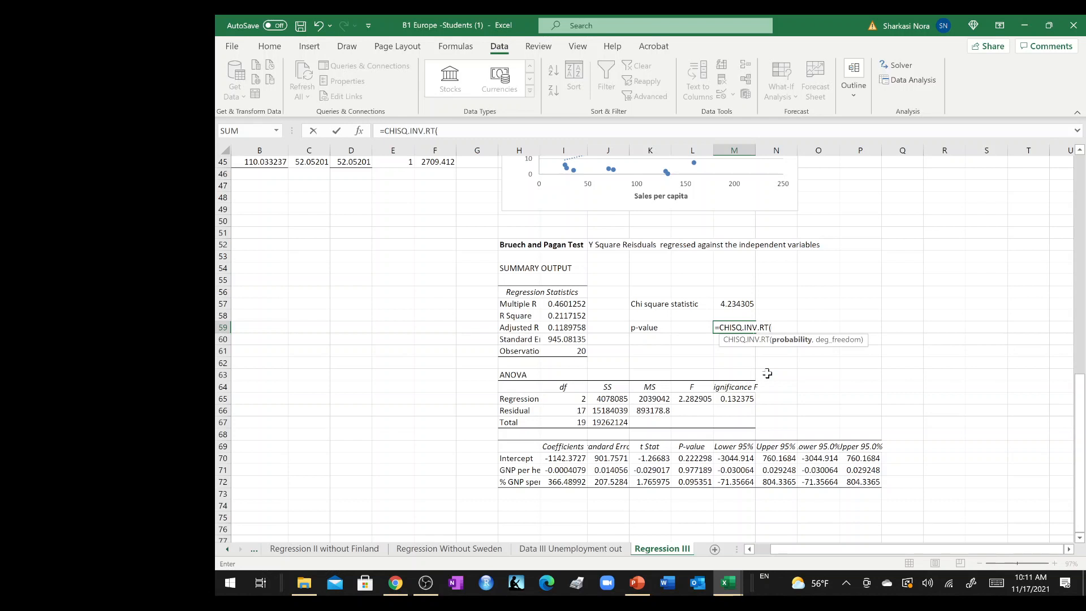
left_click(735, 302)
type(",")
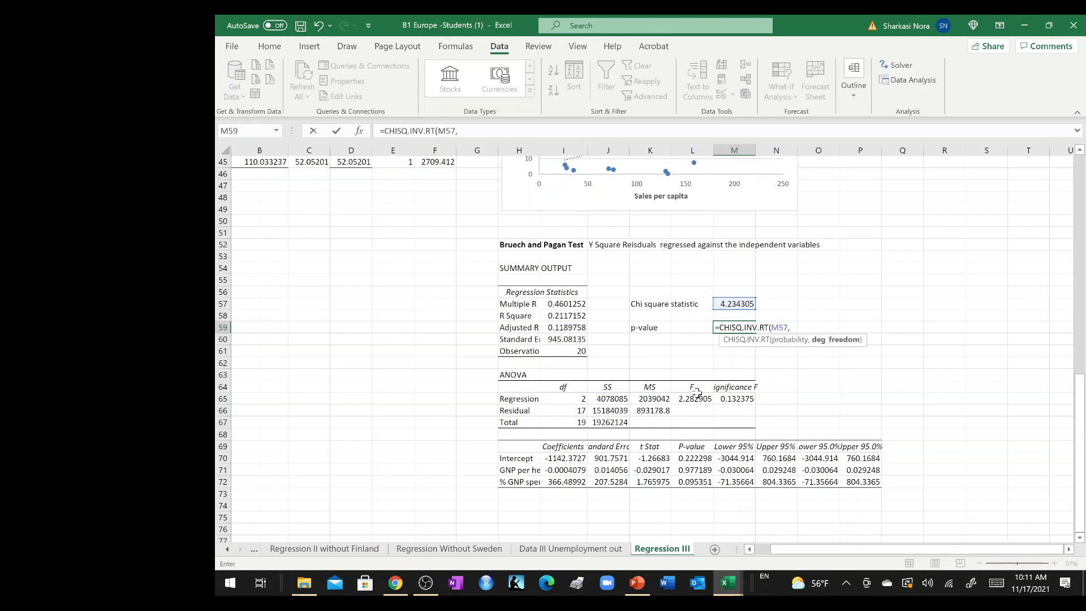
type("2")
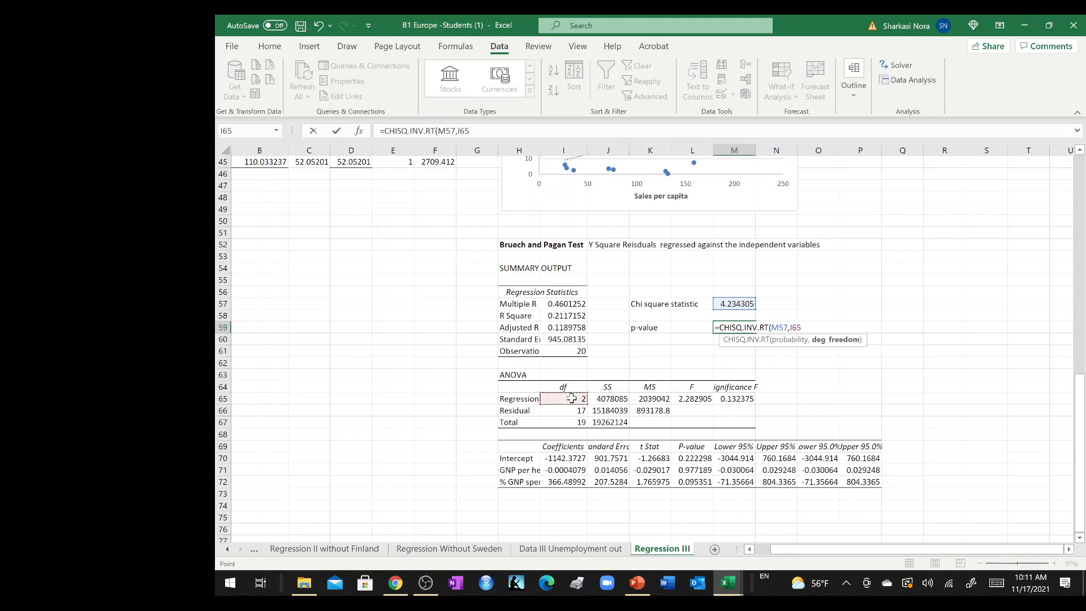
key("Return")
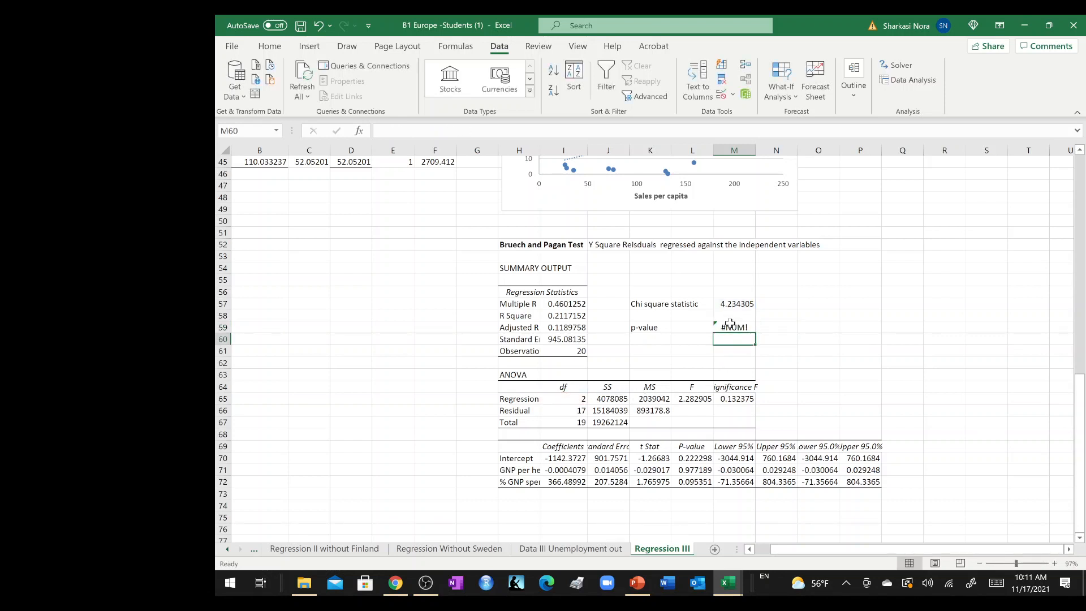
Replace the function in M59 with CHISQ.DIST.RT, keeping M57 and I65 as its arguments.
left_click(730, 327)
double_click(730, 327)
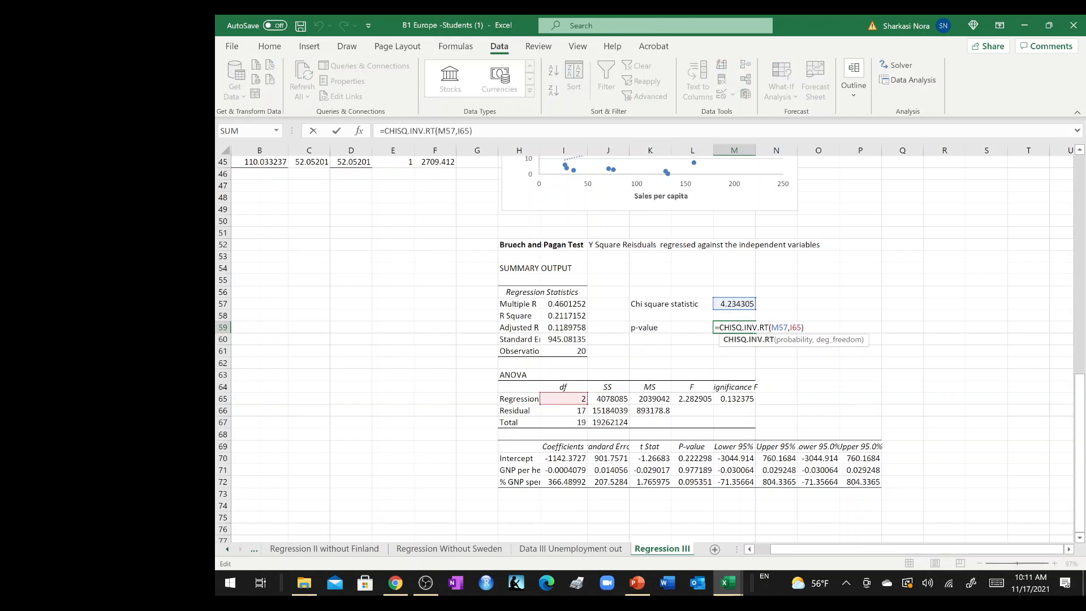
key("BackSpace")
key("BackSpace")
key("BackSpace")
key("BackSpace")
key("BackSpace")
key("BackSpace")
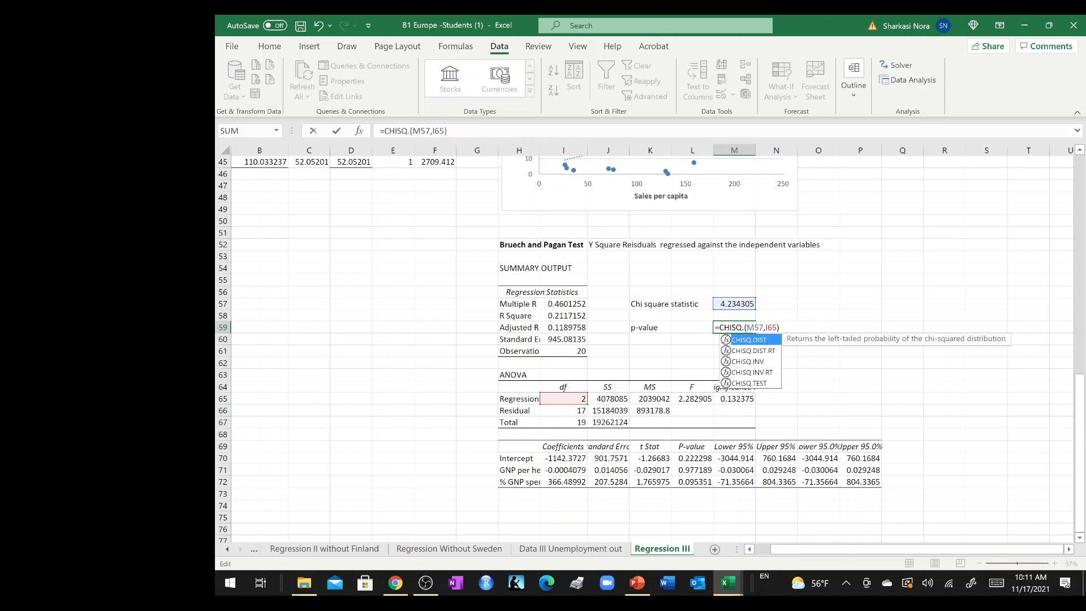
double_click(776, 352)
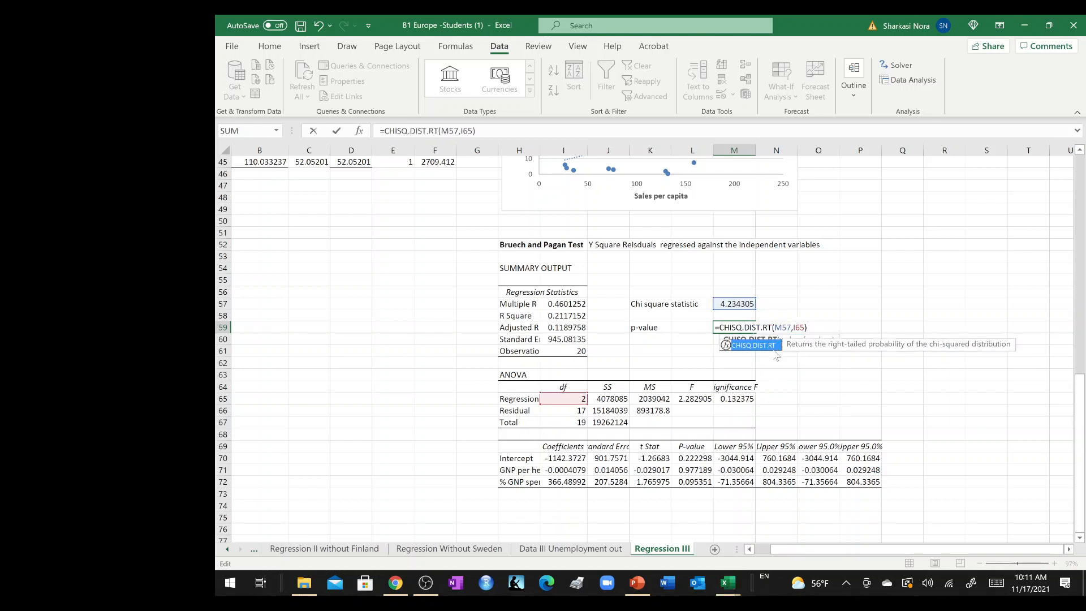
key("Return")
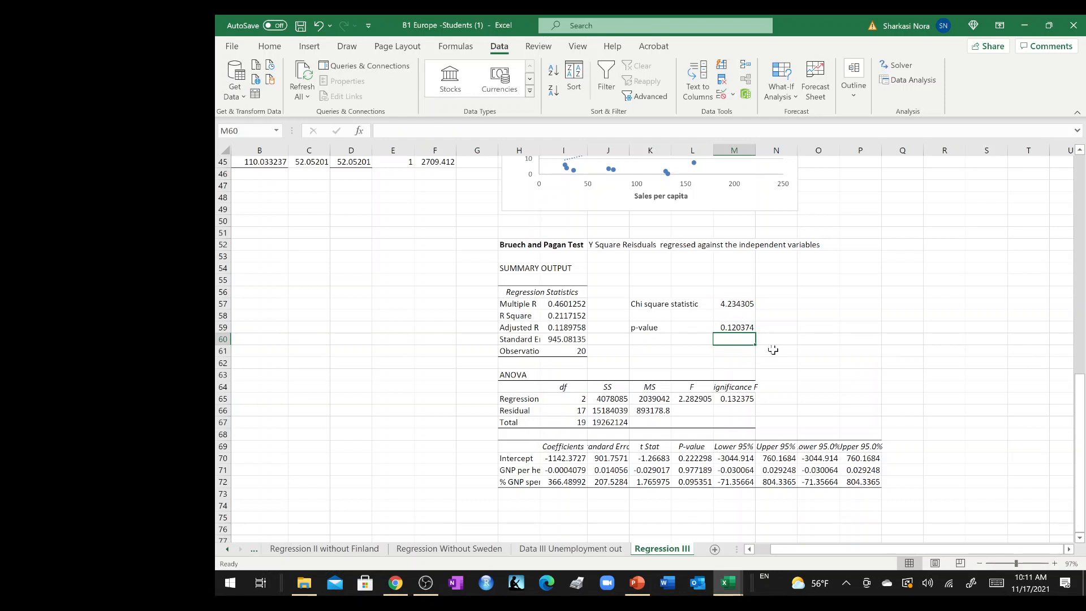
Switch to the Module III slides in PowerPoint and search them for "bru".
left_click(638, 582)
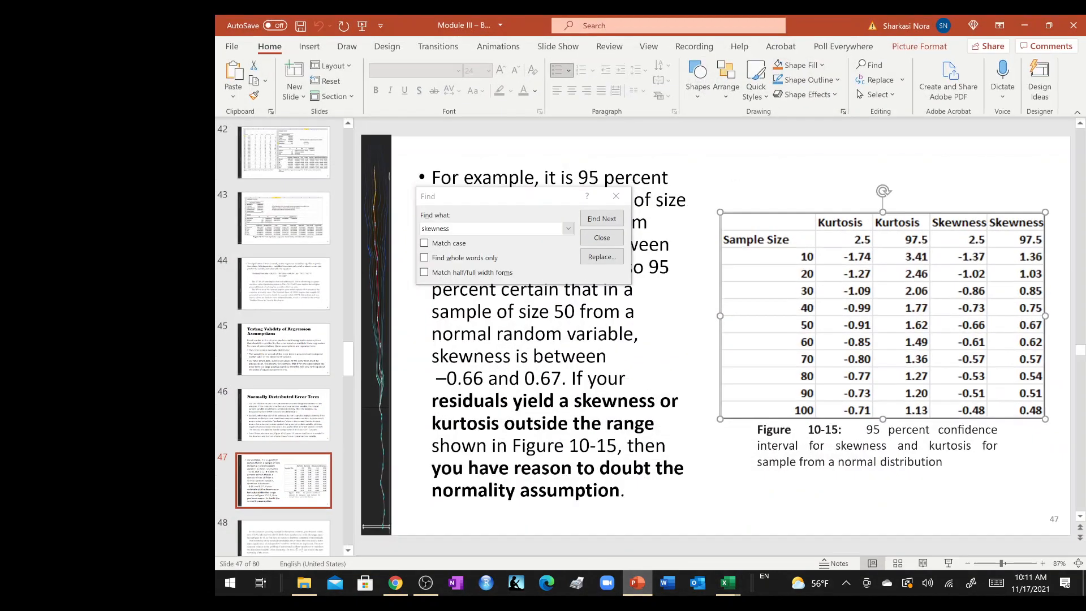
scroll(321, 371, "down", 3)
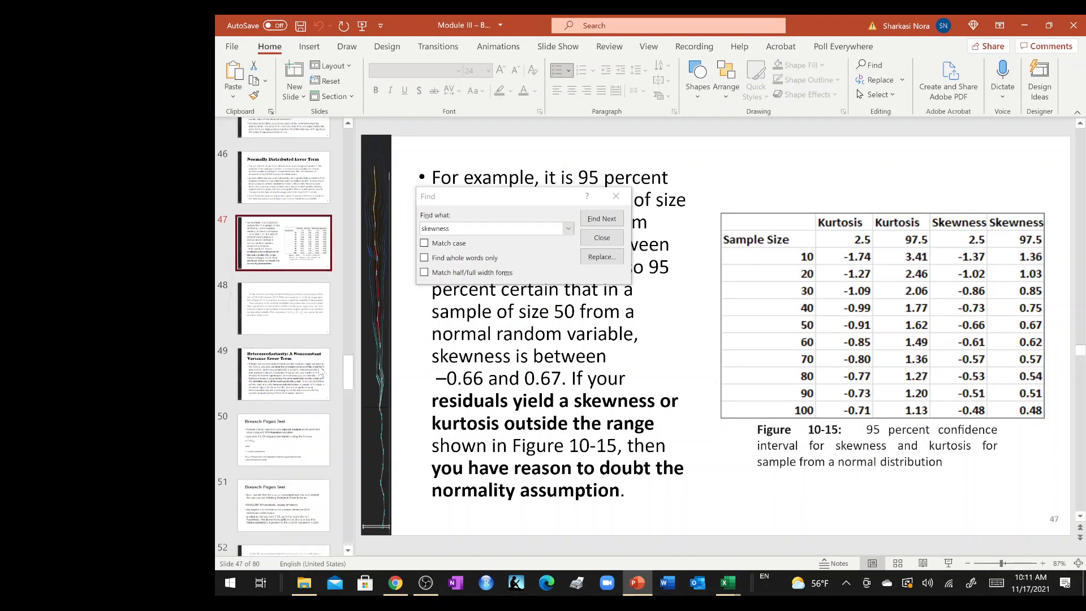
scroll(321, 373, "down", 3)
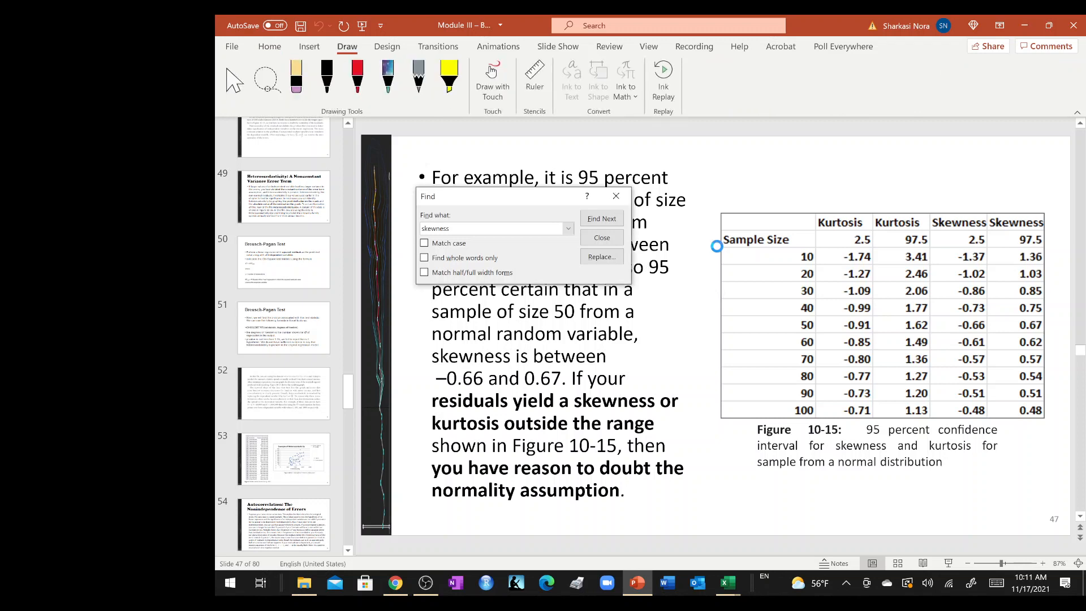
left_click(602, 256)
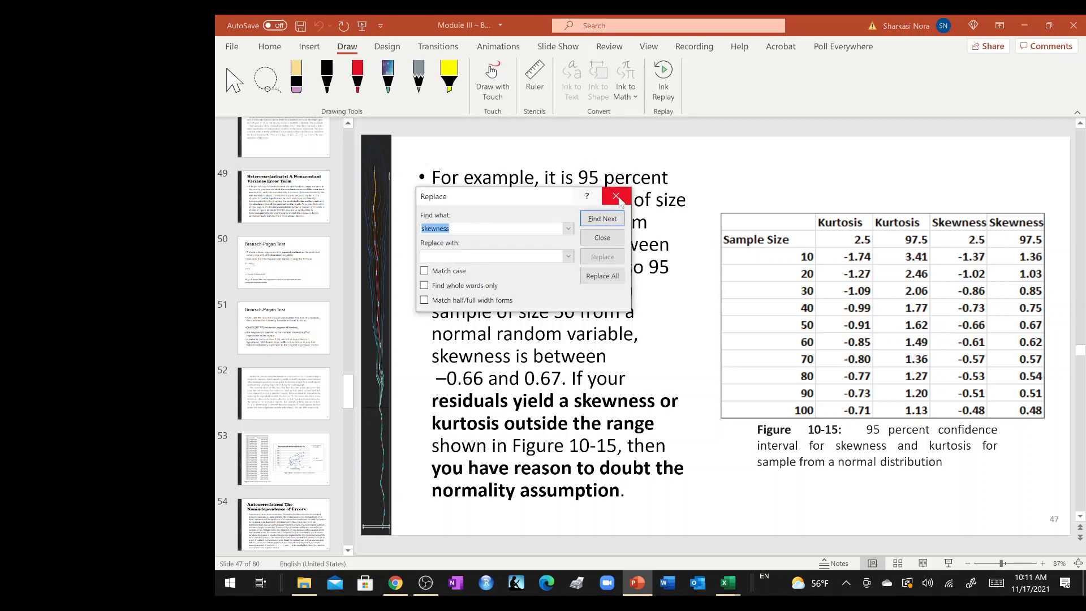
type("bru")
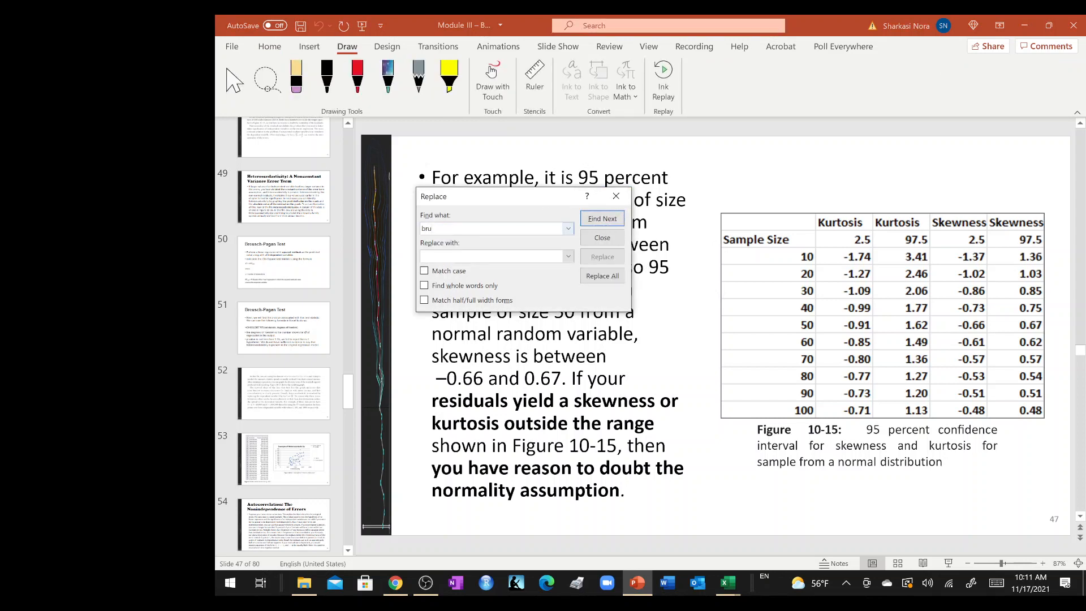
key("Return")
key("Return")
left_click(606, 193)
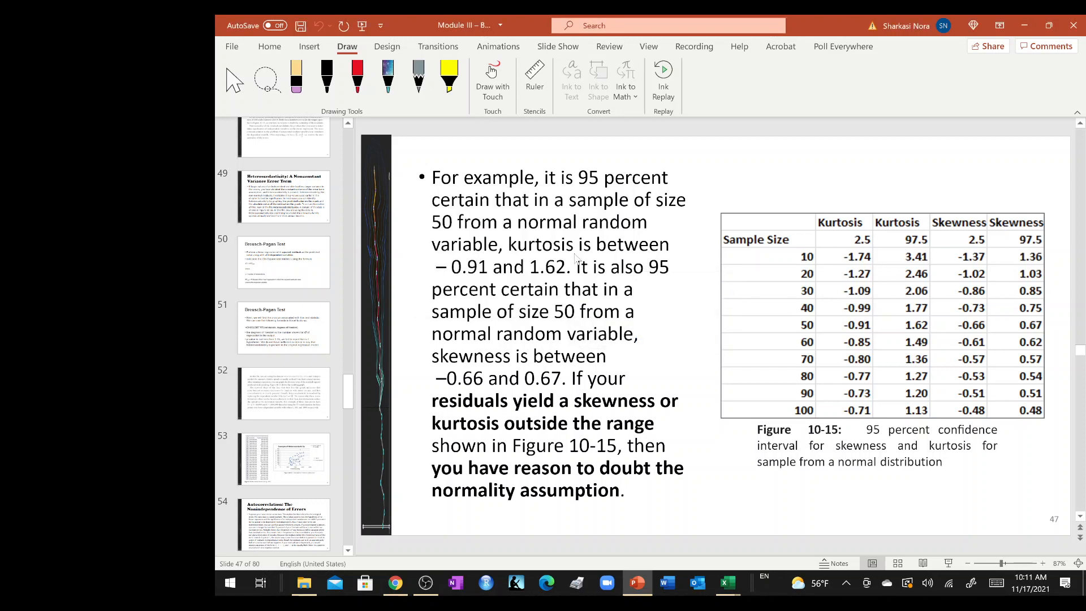
Search the slides for "brue" and close the search.
key("ctrl+f")
type("bru")
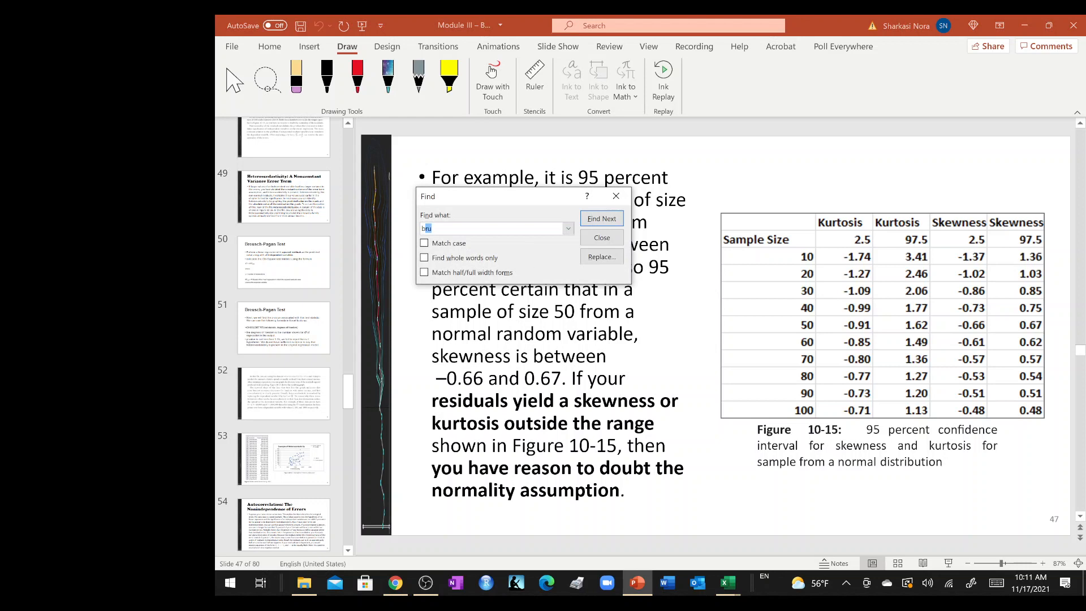
type("e")
key("Return")
key("Return")
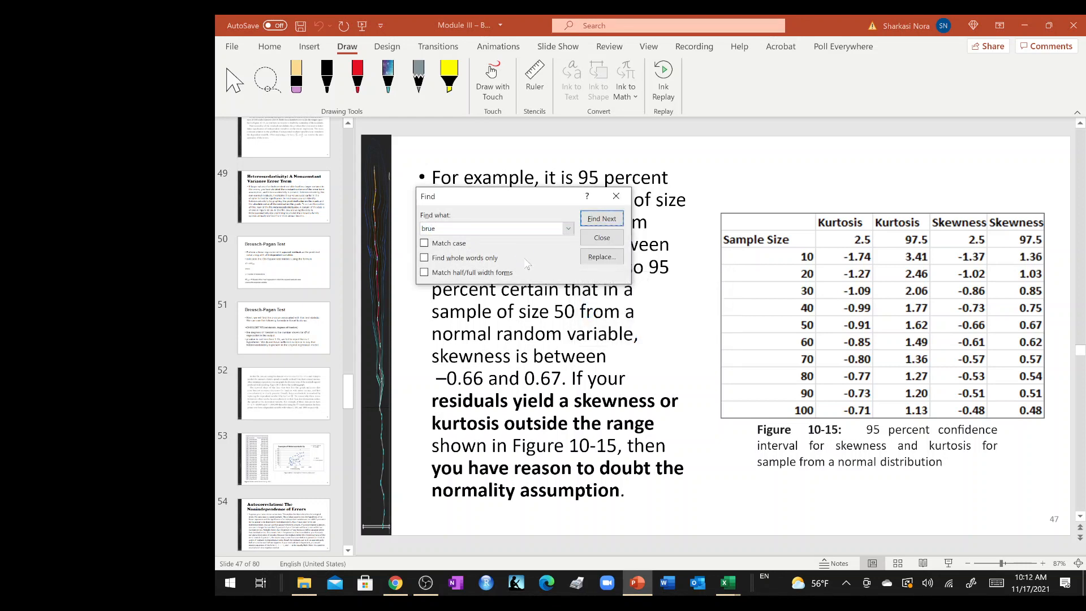
left_click(626, 196)
Return to the Excel workbook and inspect the p-value formula in cell M59.
left_click(1025, 26)
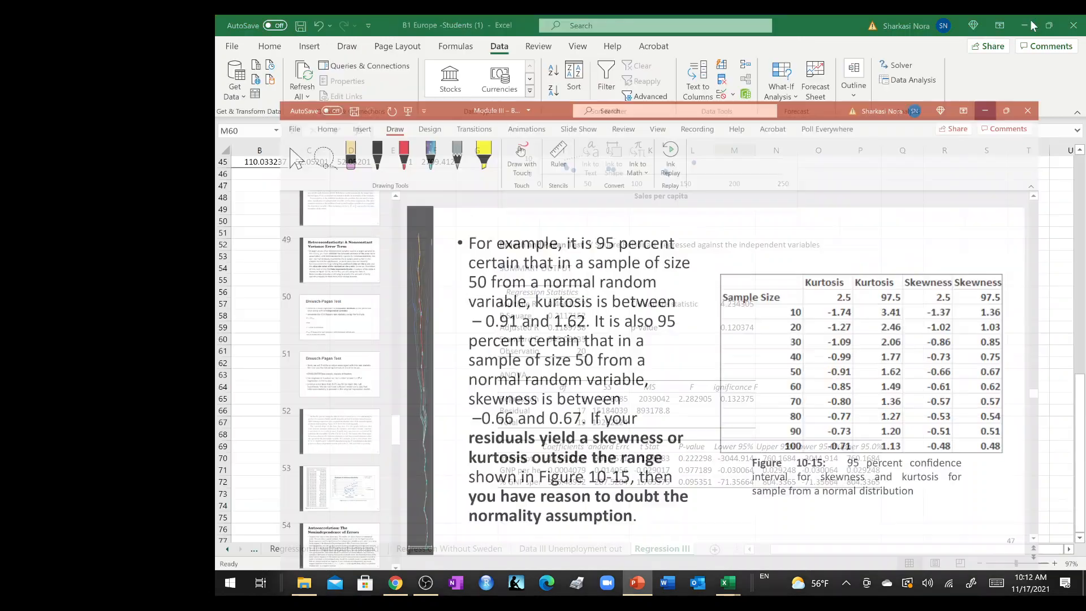
left_click(858, 283)
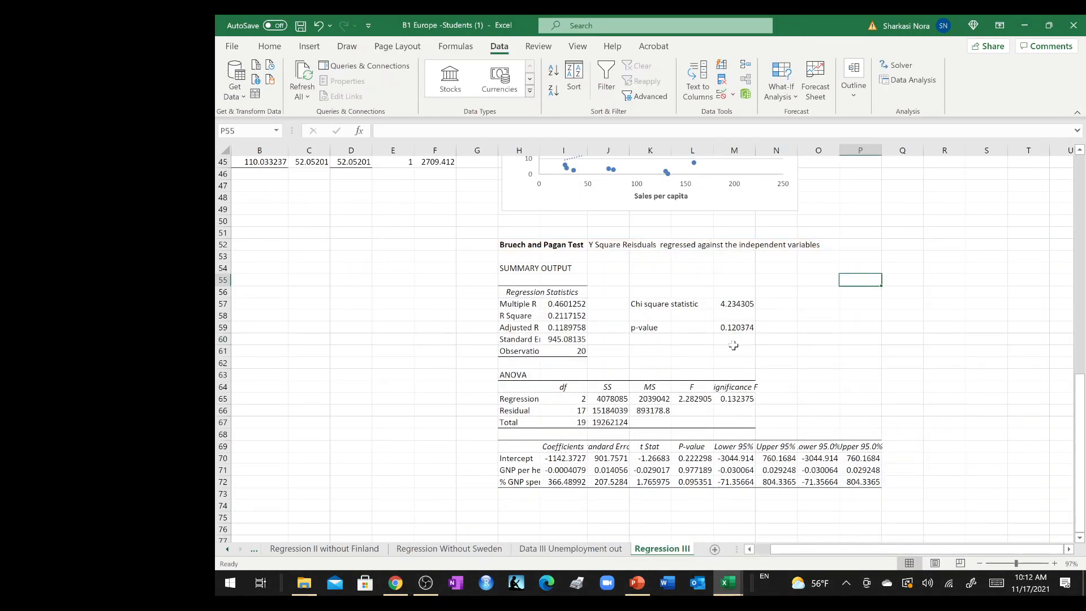
left_click(729, 329)
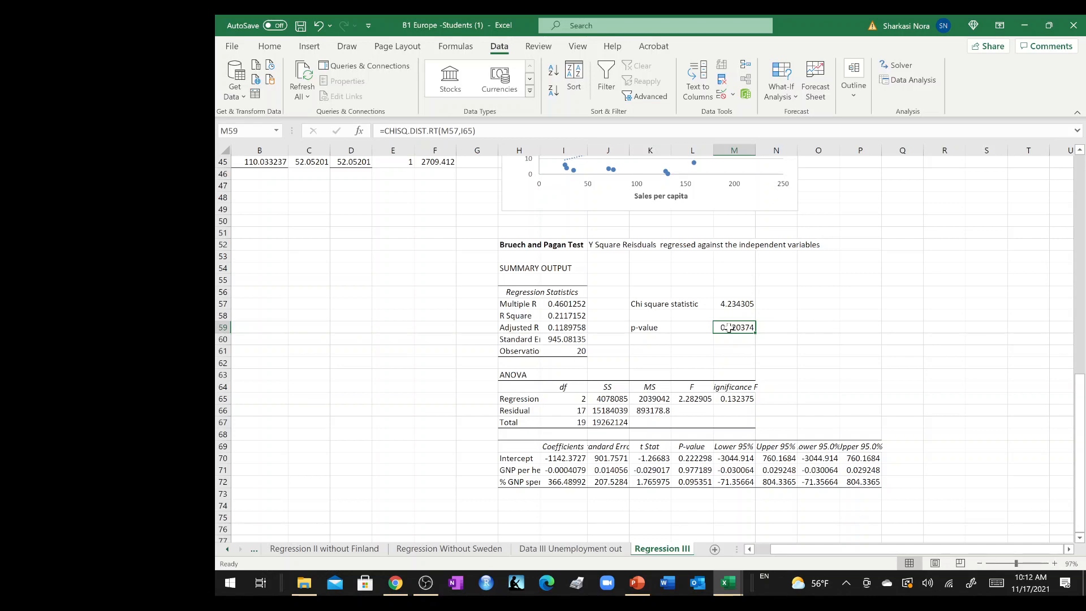
Review the CHISQ.DIST.RT formula behind the p-value and the cells it references.
double_click(729, 328)
key("Escape")
scroll(741, 327, "up", 6)
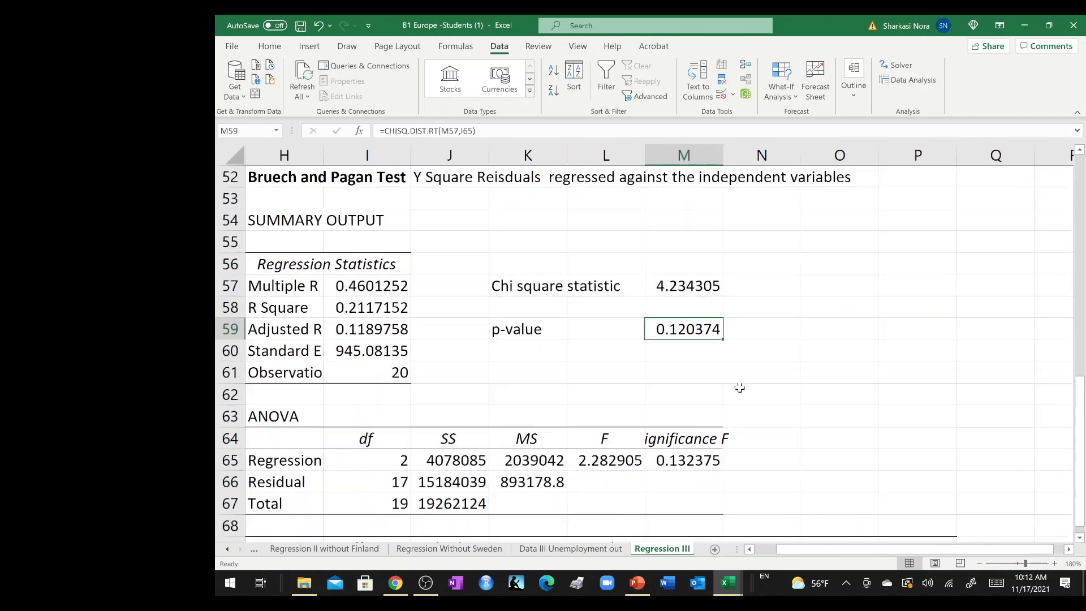
double_click(707, 326)
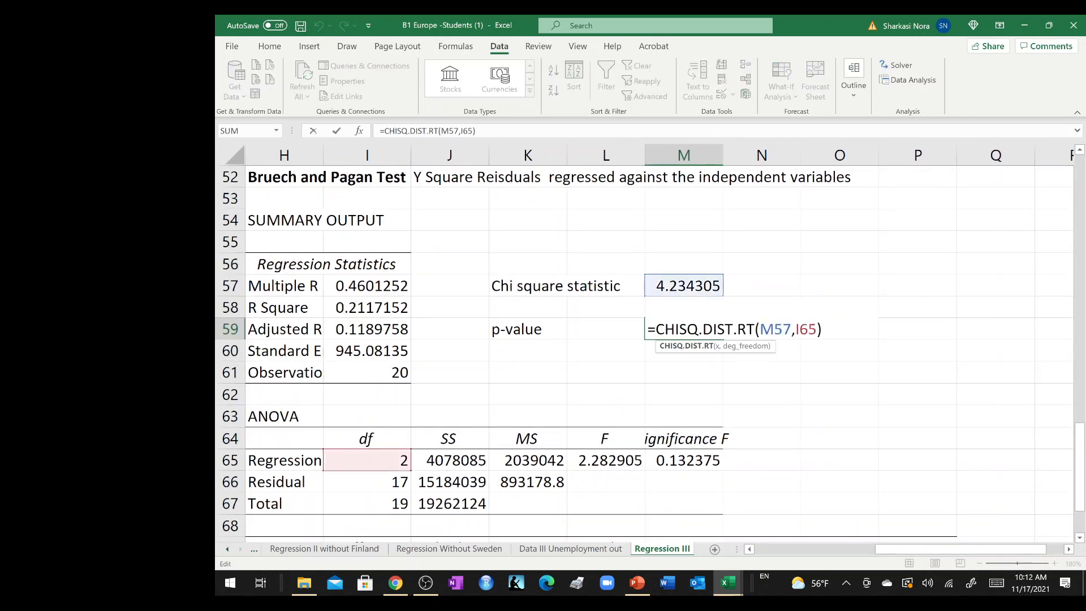
left_click(784, 346)
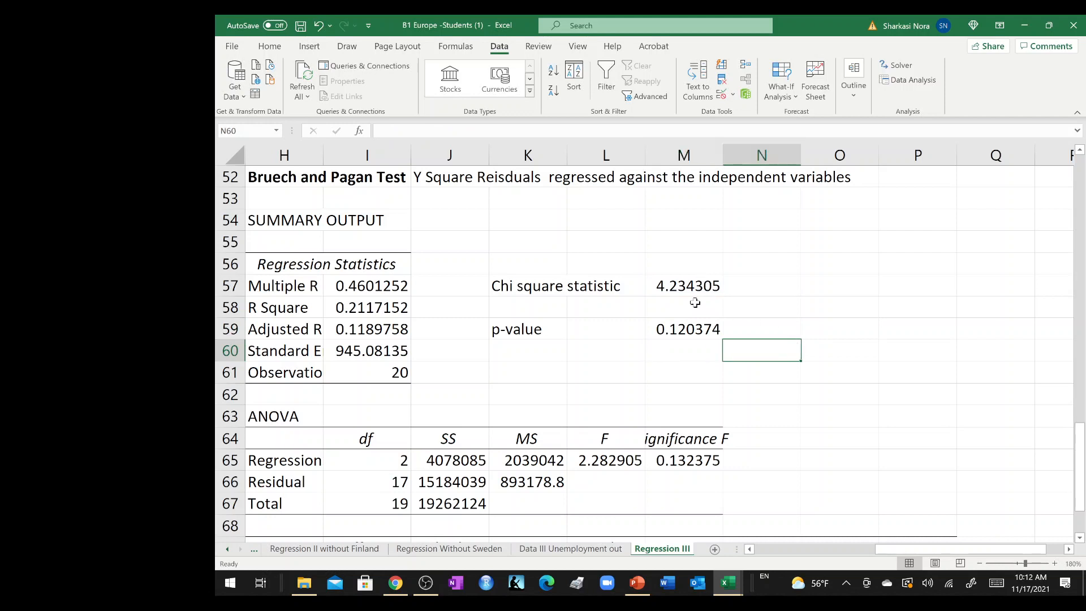
Enter ">0.05" in cell N59, beside the p-value of the Breusch-Pagan test.
left_click(766, 325)
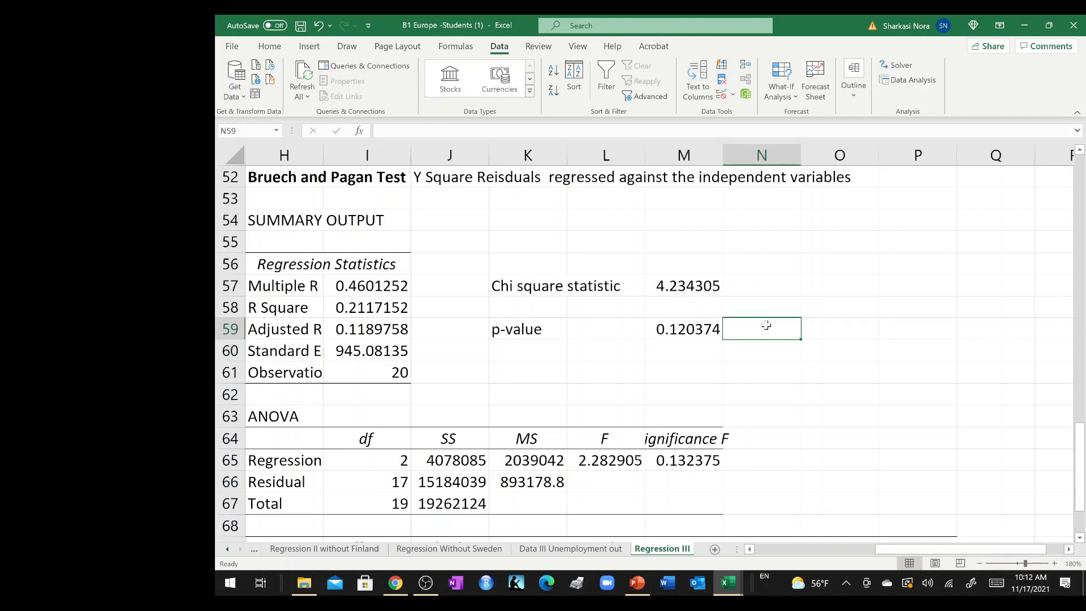
type(">0.05")
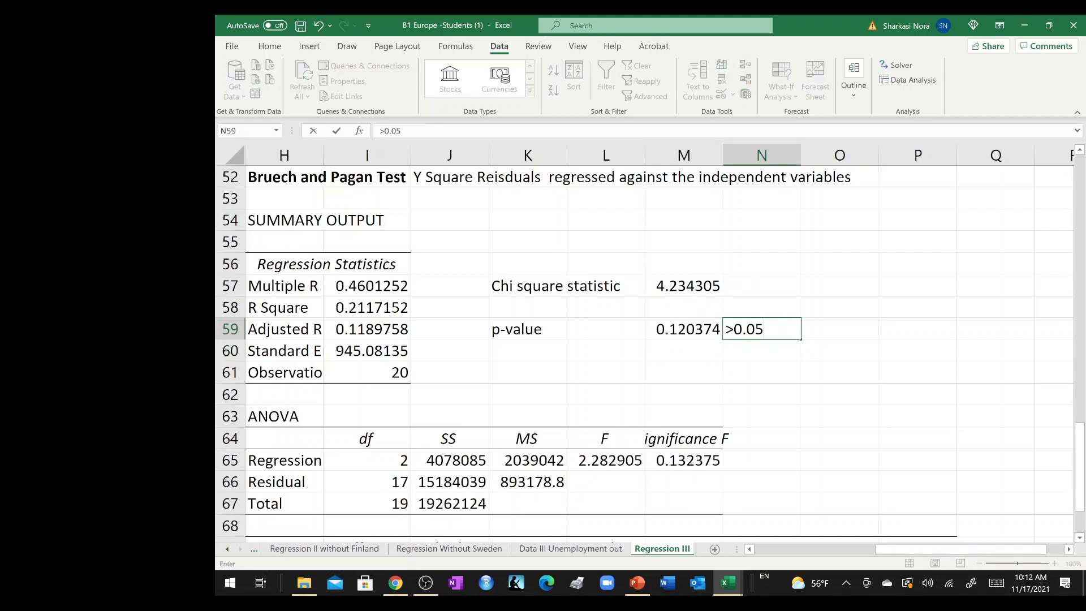
left_click(832, 324)
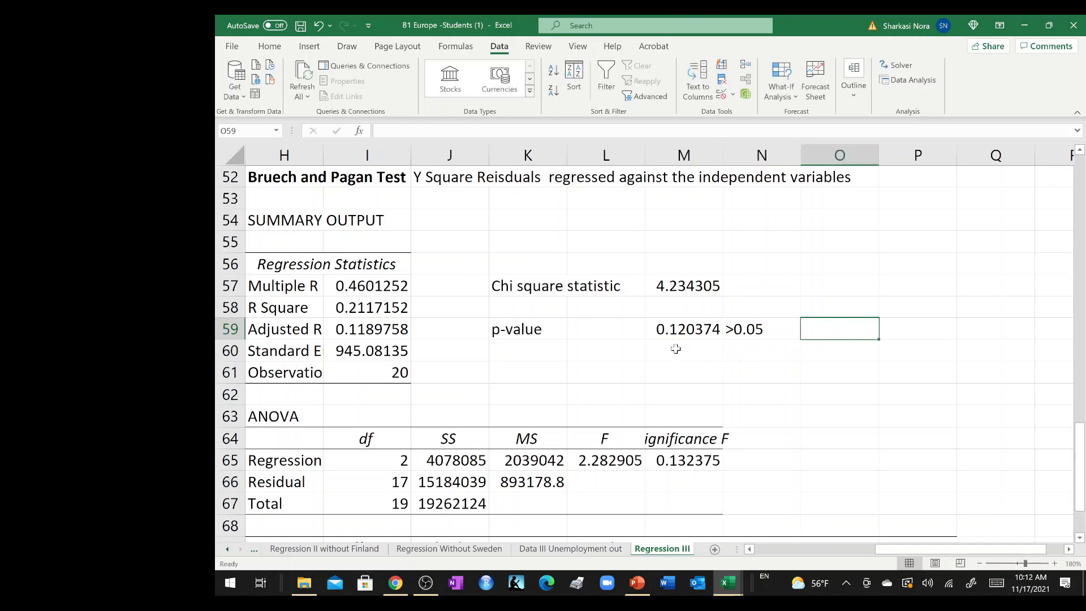
Enter the conclusion "we accept the null hypothesis of no presence of Hetroscedasticity" in cell N60.
left_click(751, 352)
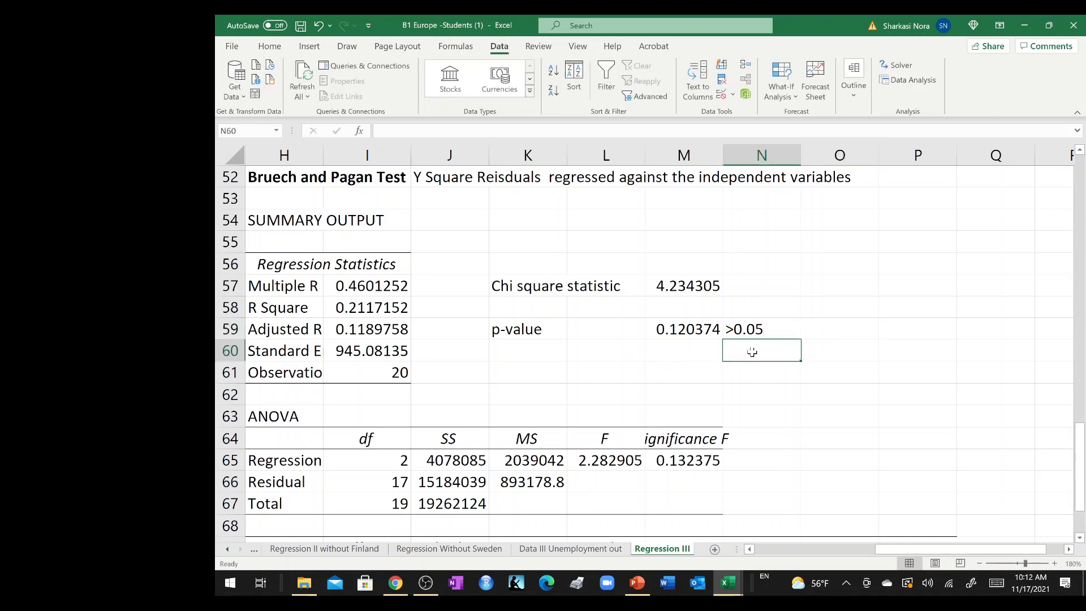
scroll(752, 352, "down", 9, "ctrl")
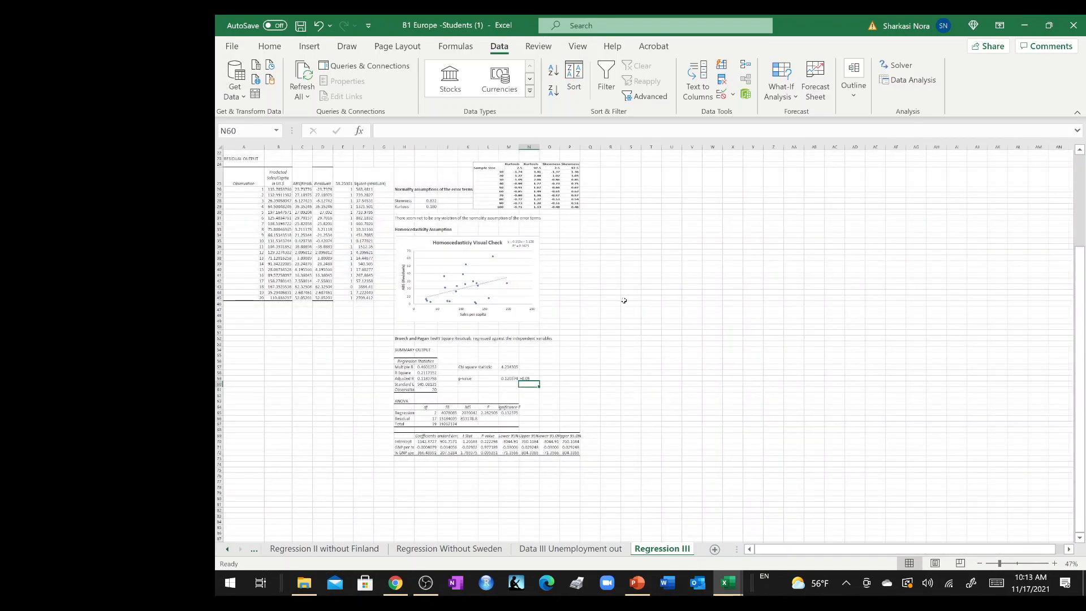
scroll(624, 301, "up", 5, "ctrl")
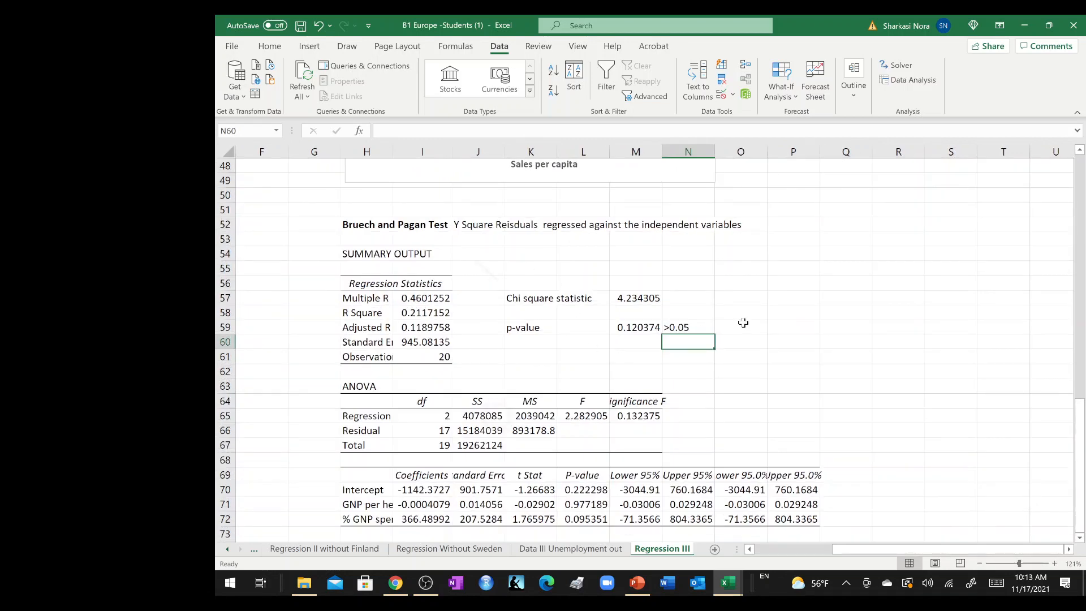
double_click(492, 418)
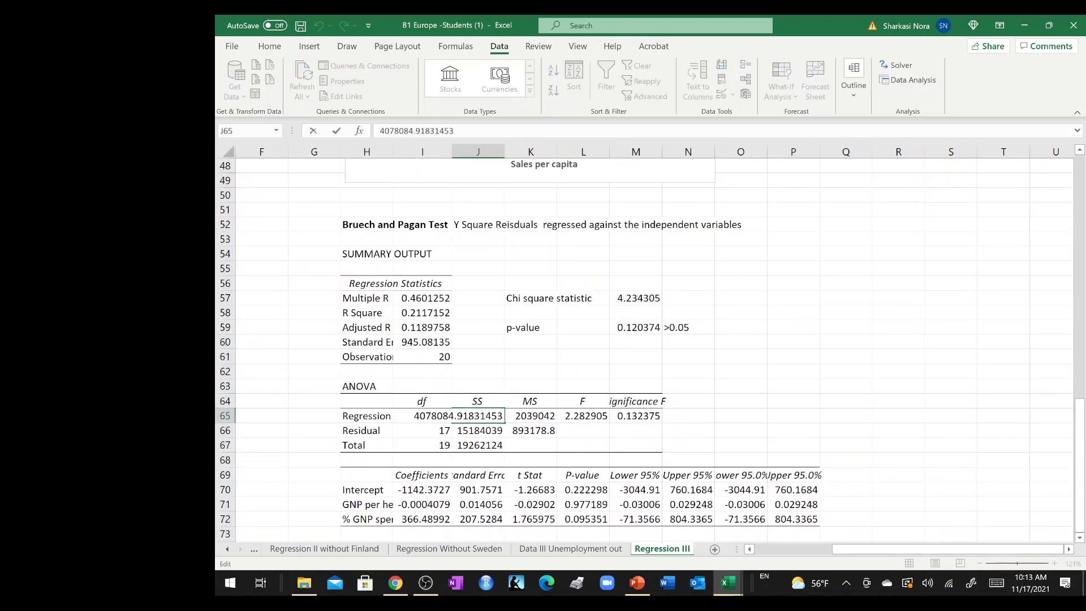
left_click(688, 342)
scroll(645, 340, "up", 2, "ctrl")
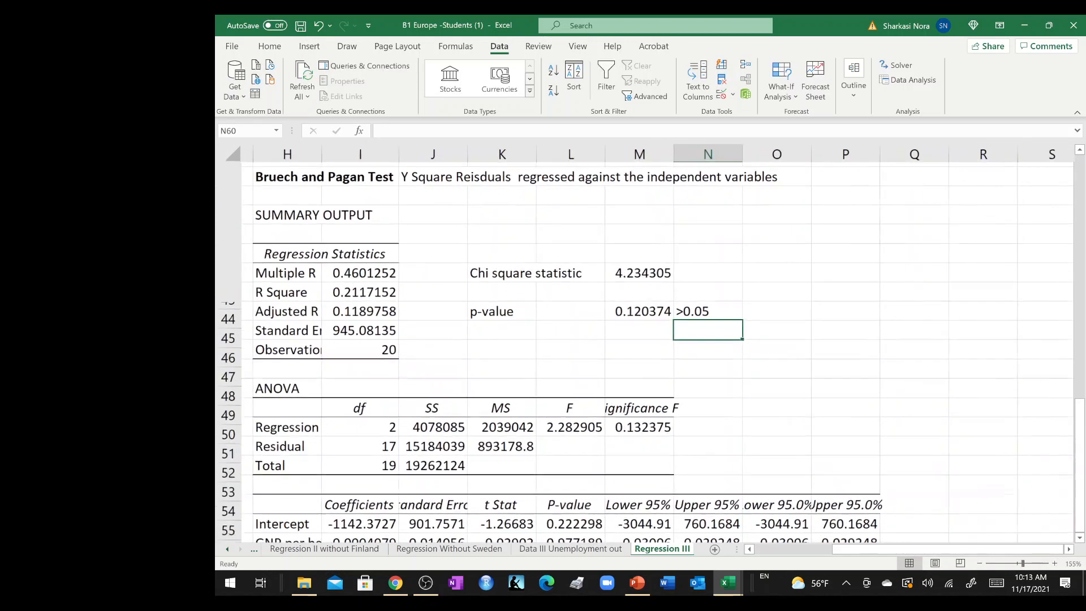
type("we ")
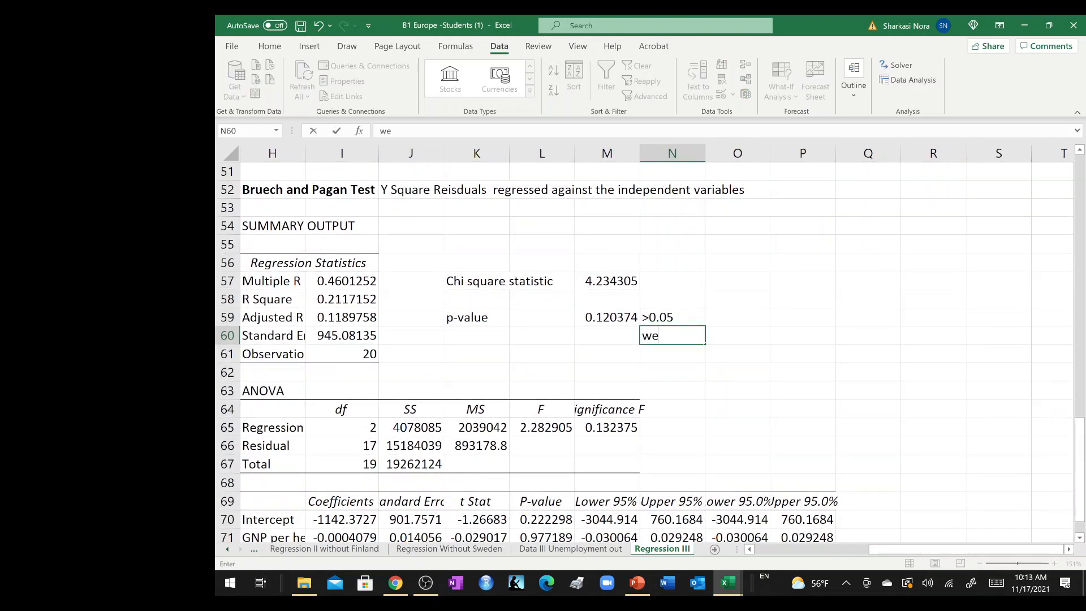
type("accept the null hy")
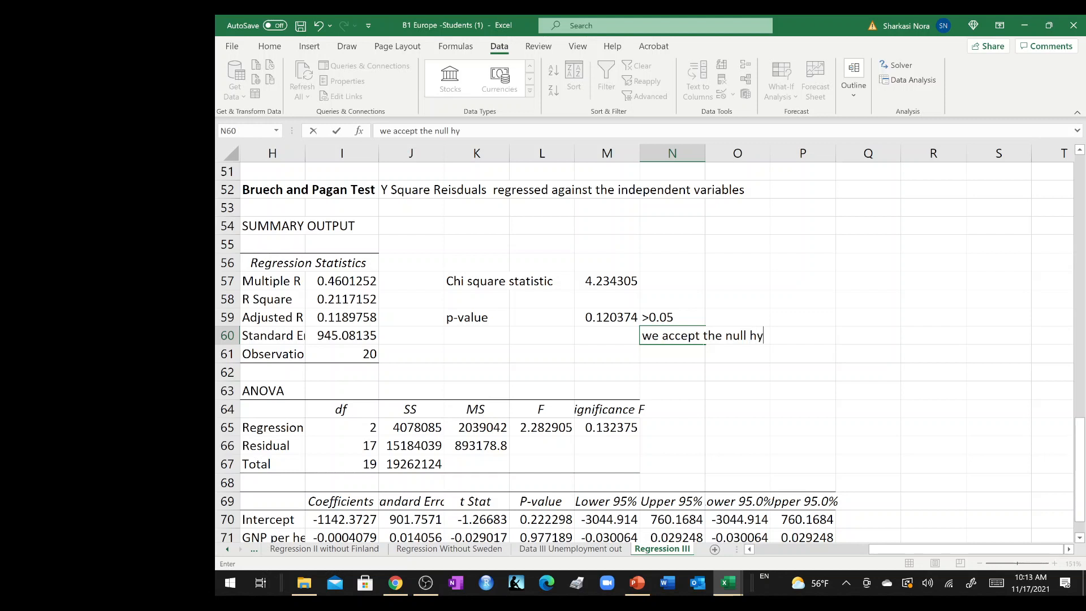
type("pothesis of no pre")
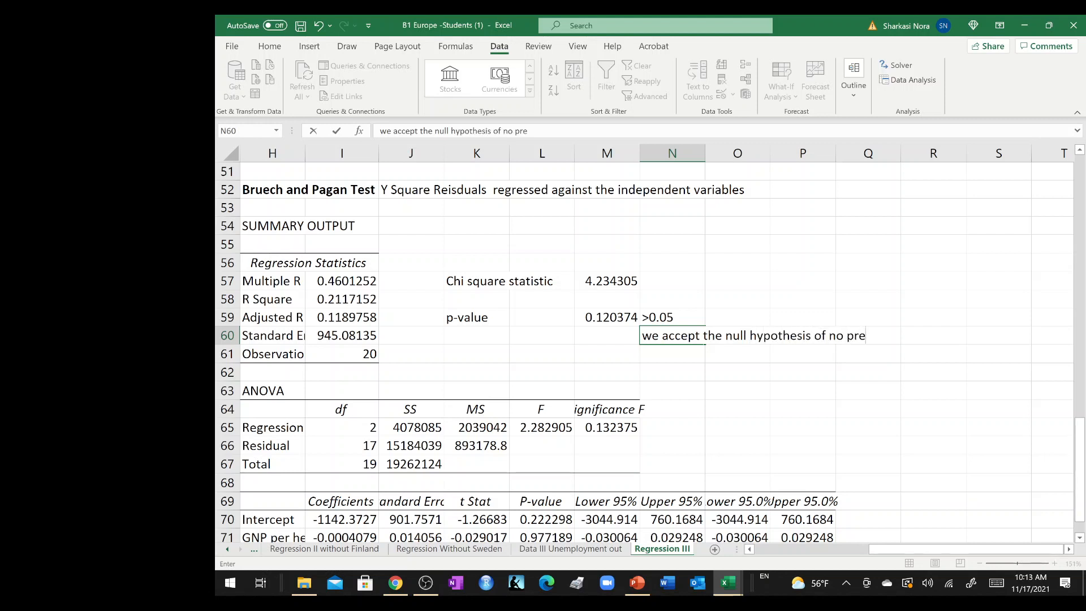
type("sence of He")
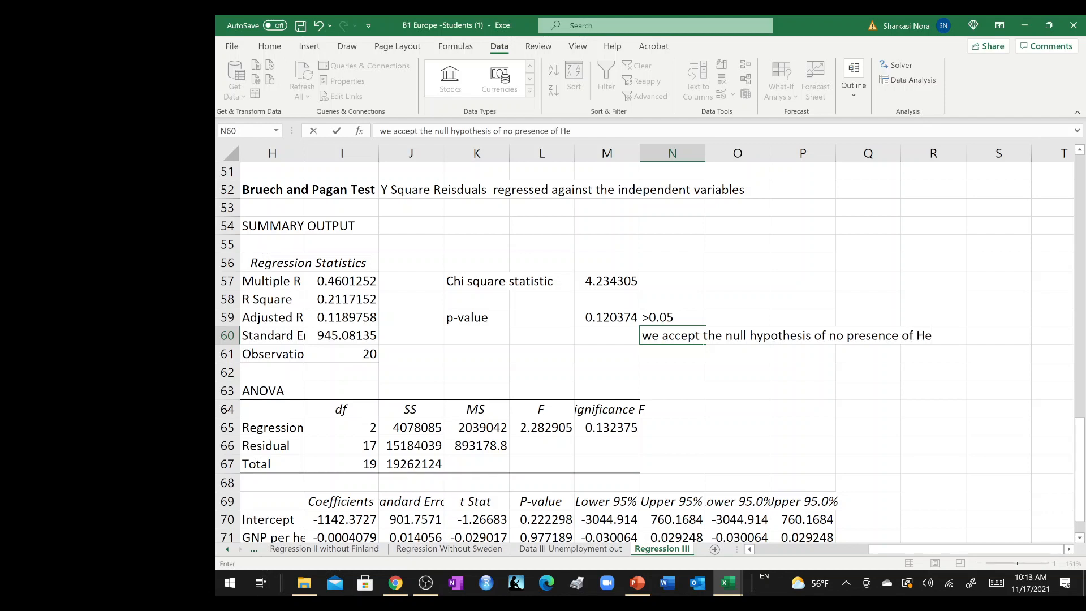
type("troscedasticit")
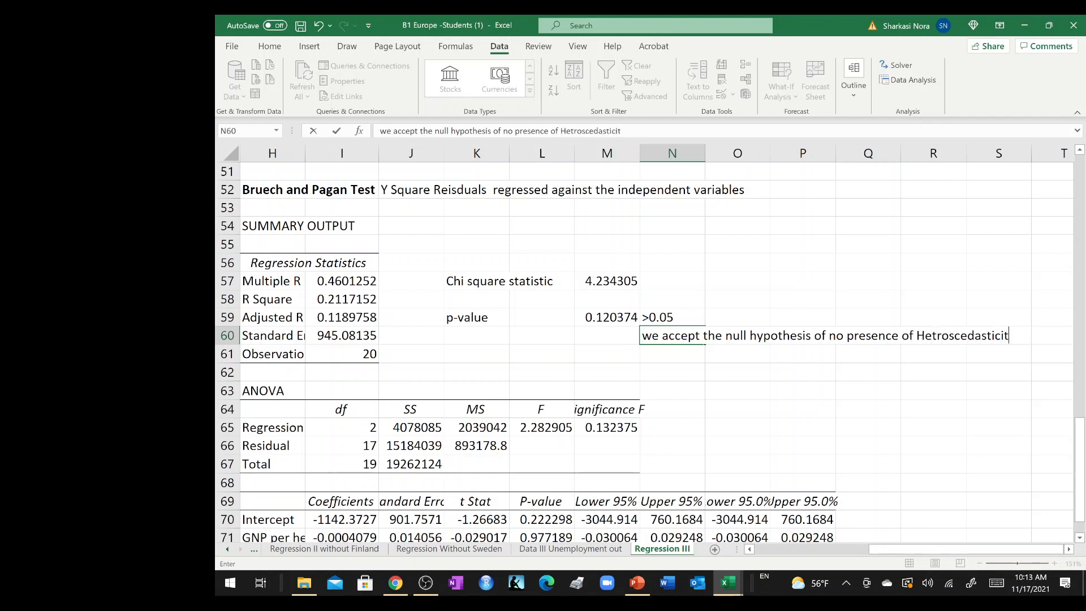
type("y")
key("Return")
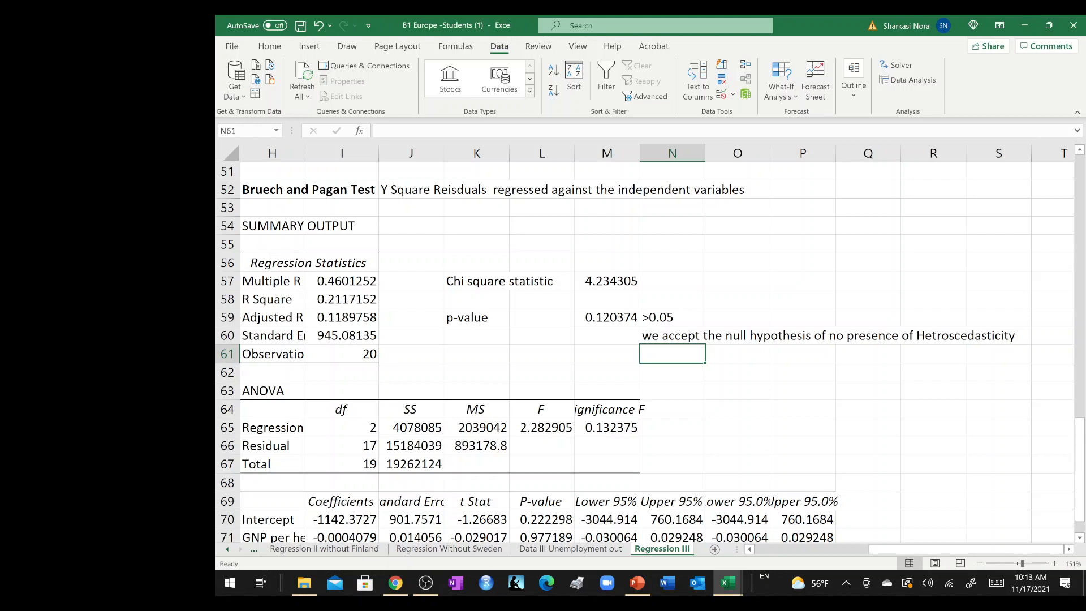
Enter "There isn't enough evidence of the presence of hetroscedasticity" in cell N61, beneath the first conclusion.
type("There is no e")
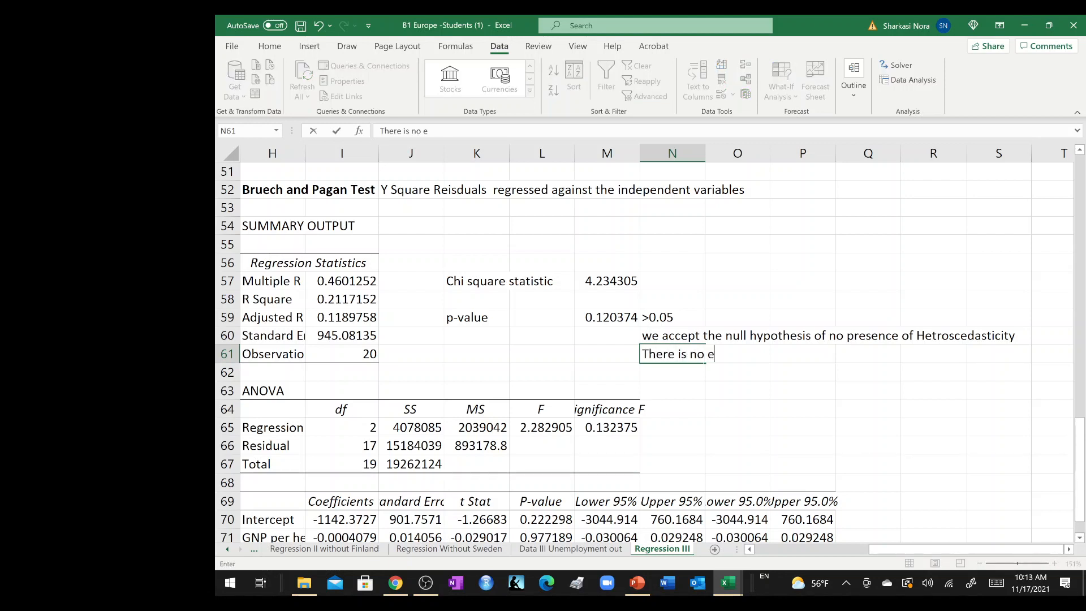
key("BackSpace")
key("BackSpace")
key("BackSpace")
key("BackSpace")
key("BackSpace")
type("n't enough evide")
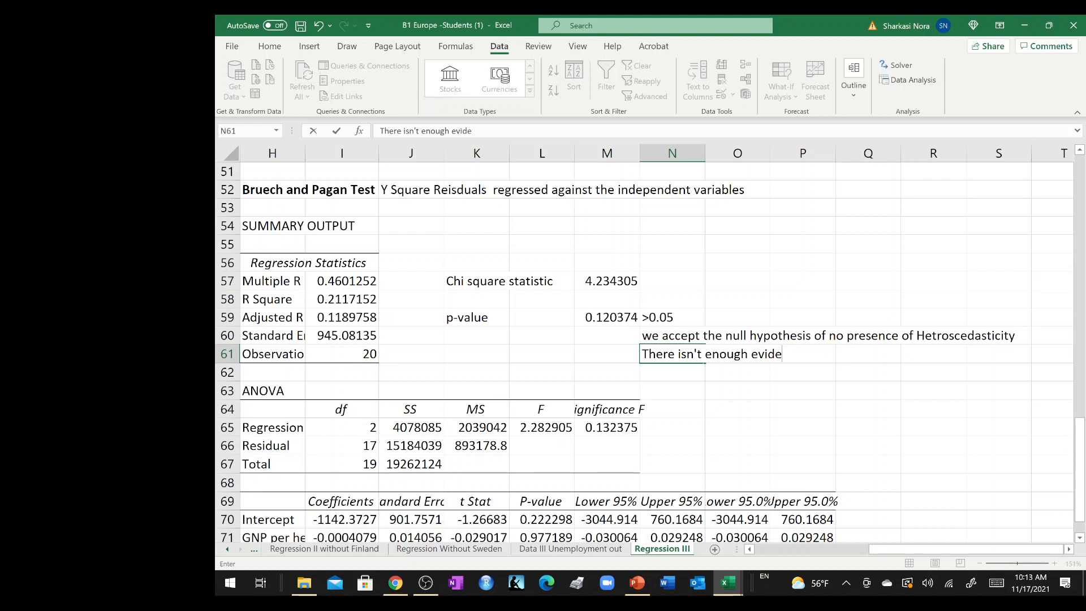
type("nce of the presen")
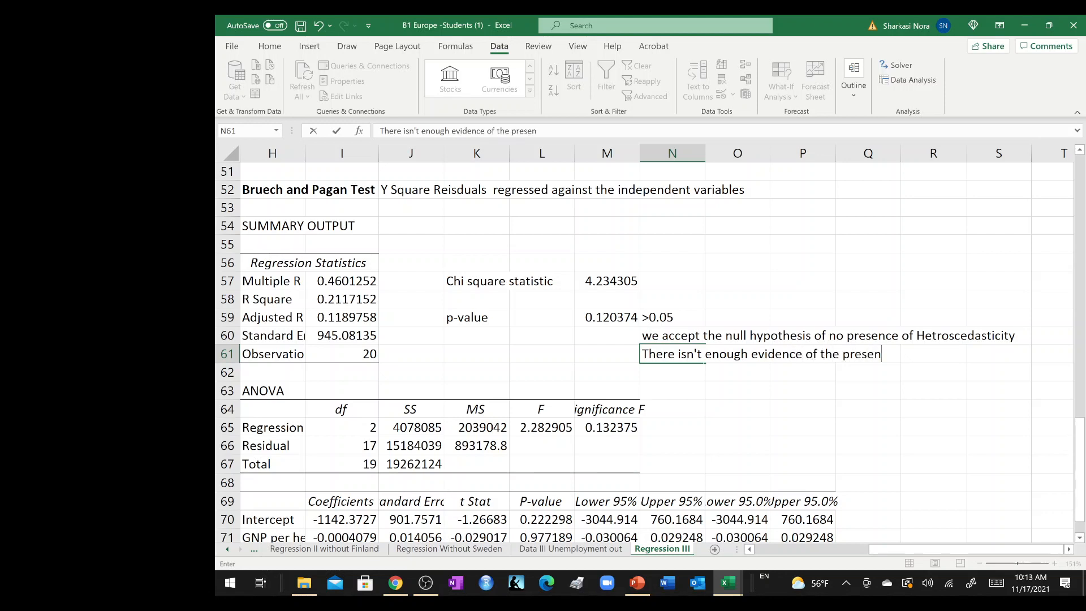
type("ce")
type(" of hetroscedasticity")
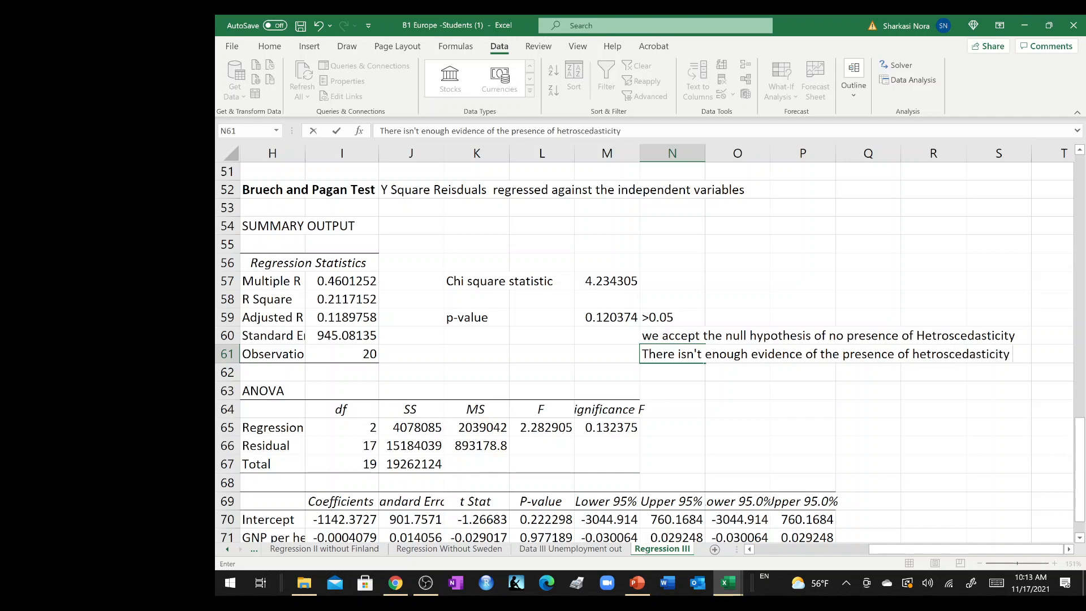
key("Return")
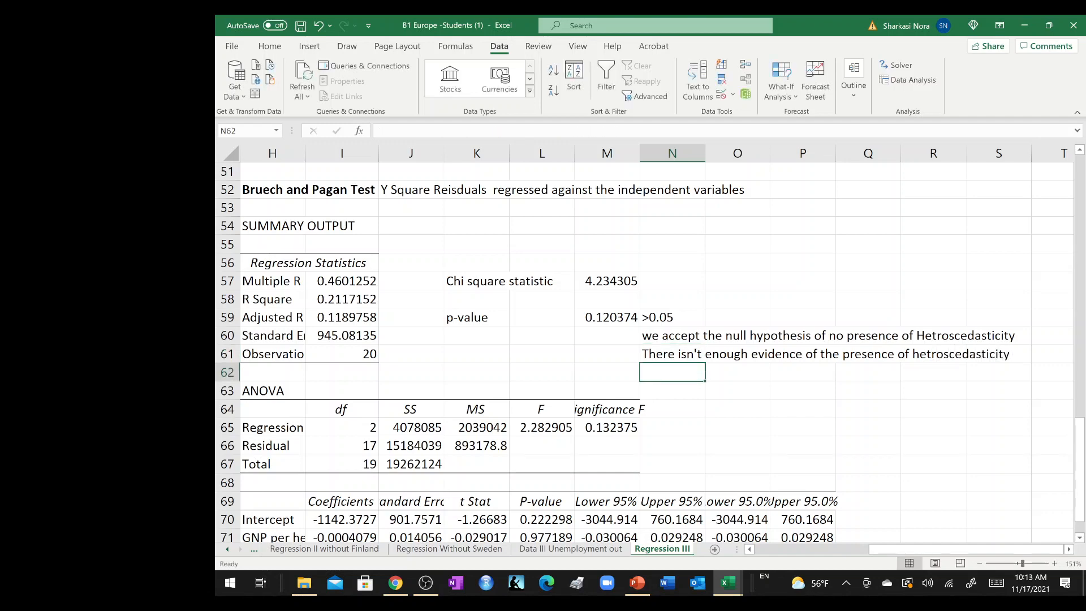
Add the bold heading "Multicollinearity Check" in cell H75, below the coefficients table.
scroll(653, 317, "down", 8)
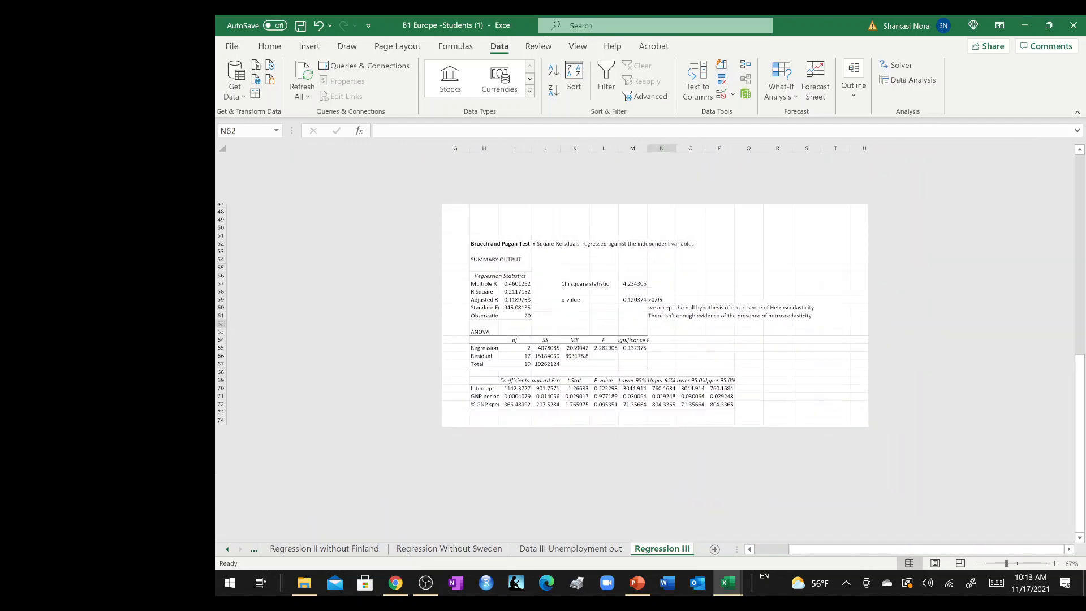
scroll(645, 345, "up", 3)
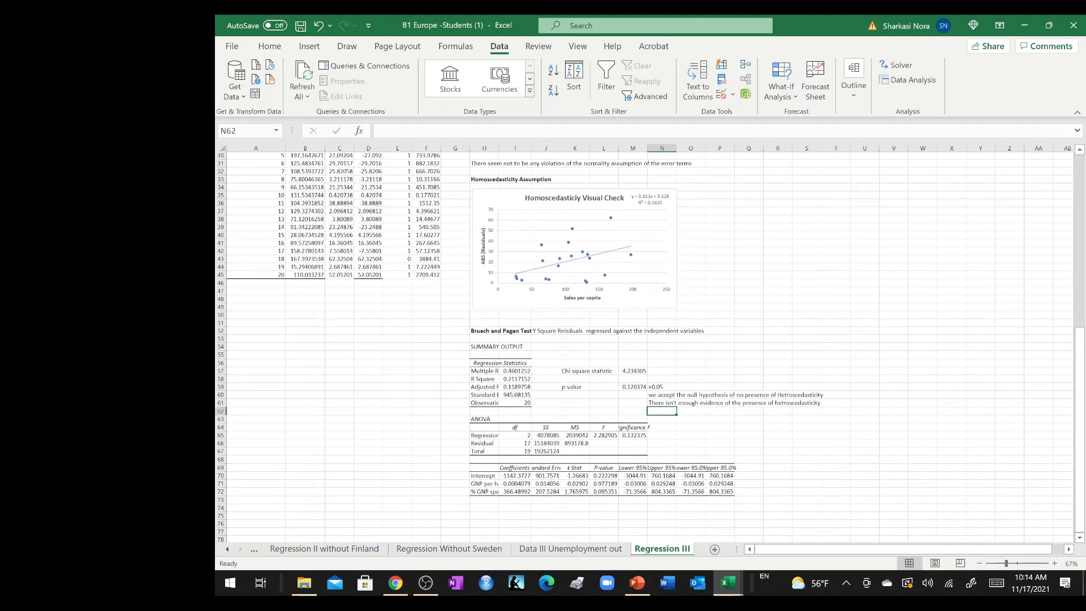
scroll(590, 295, "down", 7)
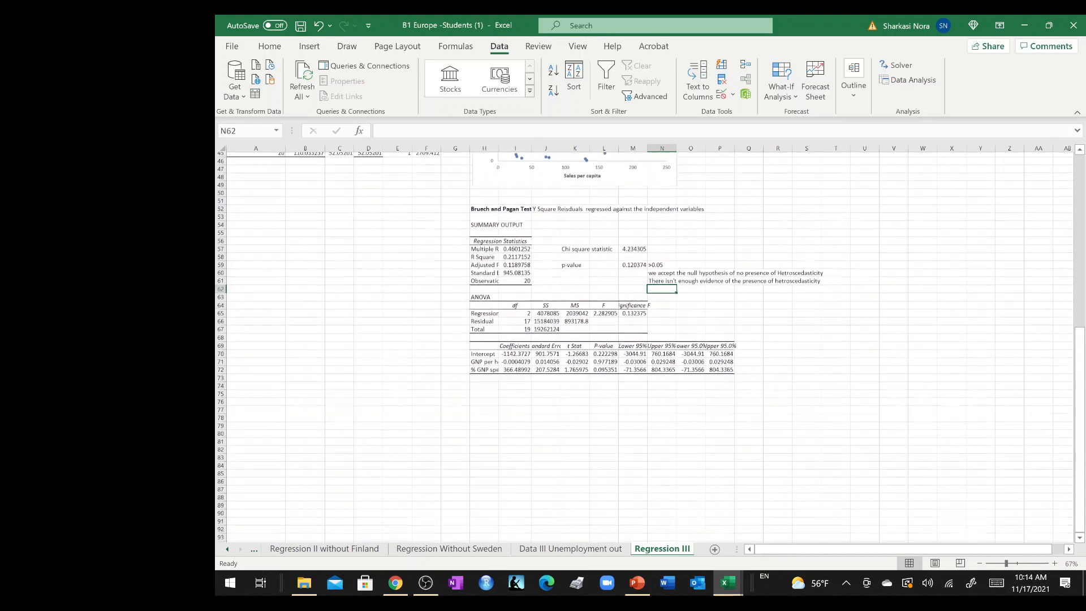
left_click(482, 327)
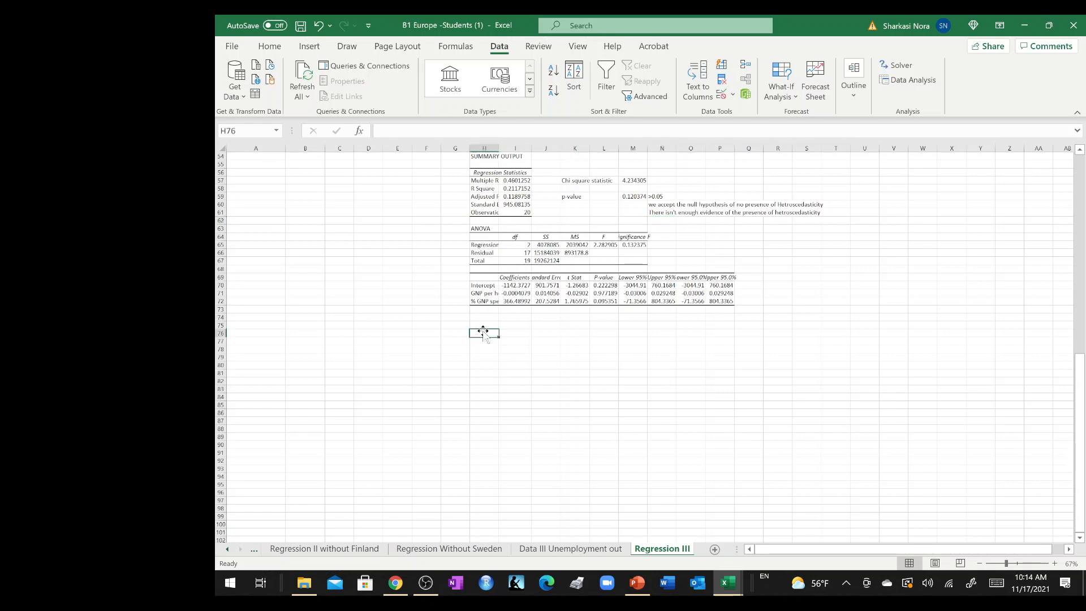
scroll(483, 330, "up", 7, "ctrl")
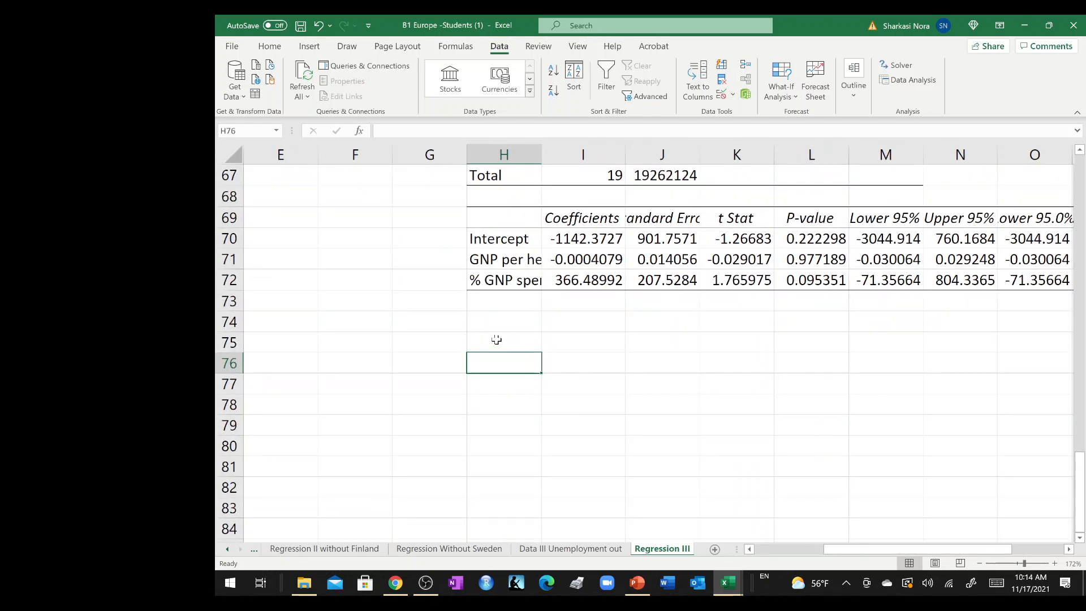
left_click(496, 341)
type("Multi")
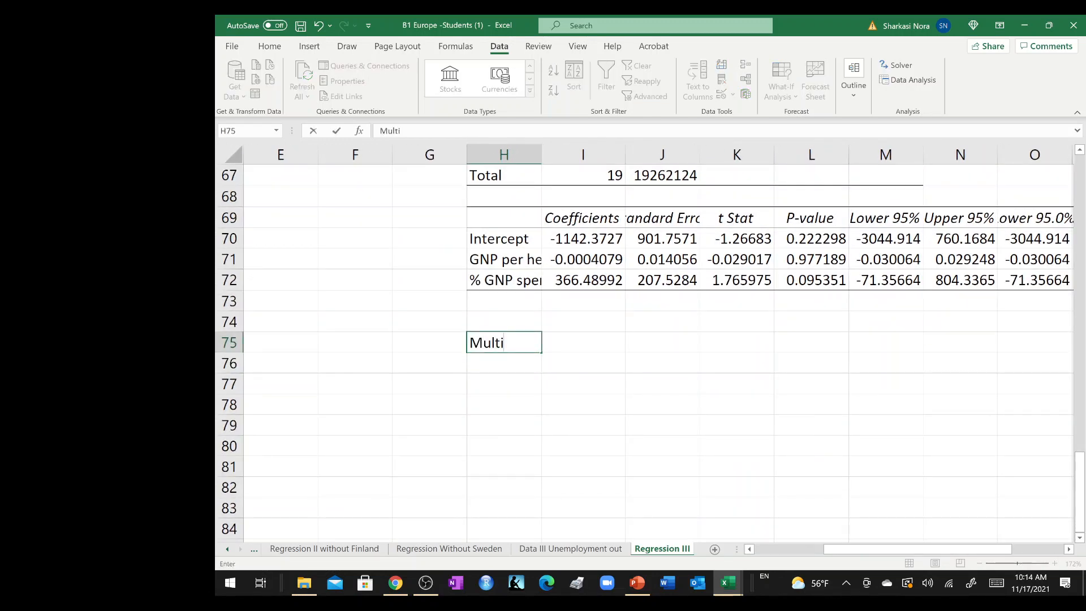
type("collinearity A")
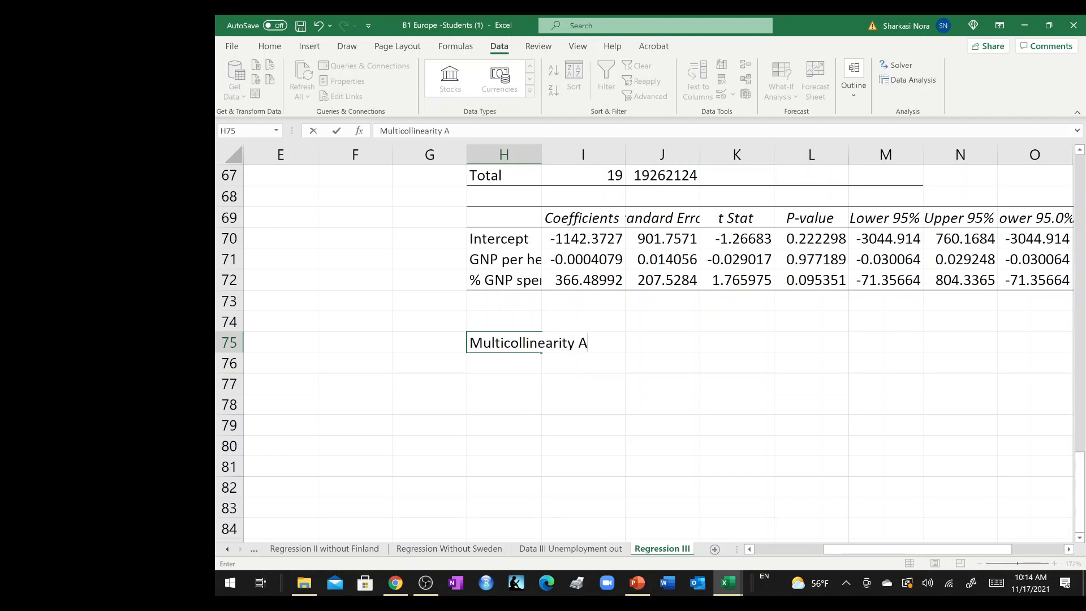
type("ssumption")
key("BackSpace")
key("BackSpace")
key("BackSpace")
key("BackSpace")
key("BackSpace")
key("BackSpace")
key("BackSpace")
key("BackSpace")
key("BackSpace")
type("Check")
key("Return")
left_click(496, 339)
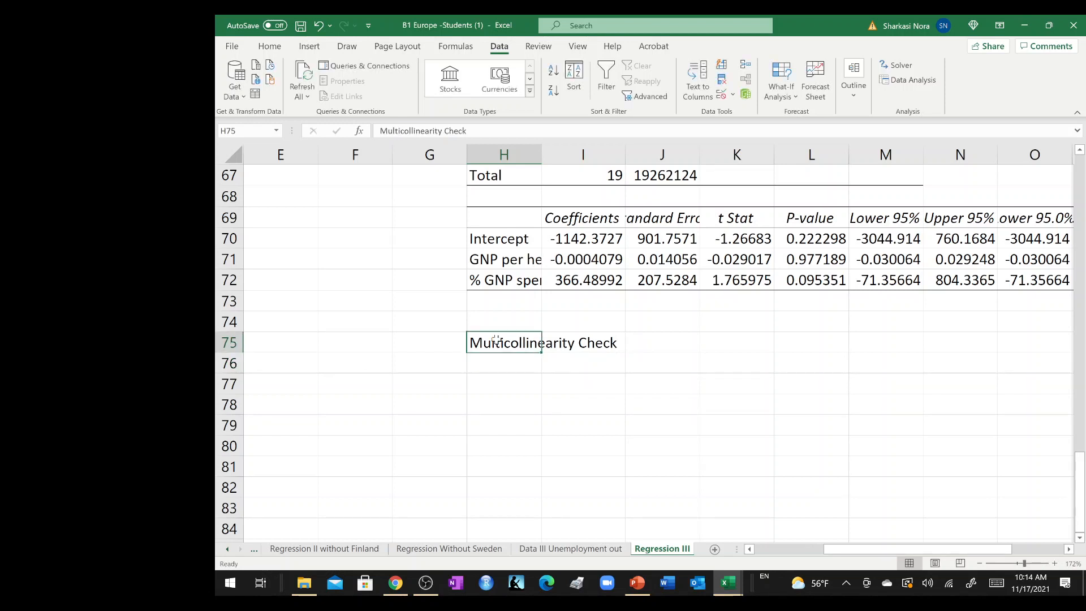
key("ctrl+b")
Start a Correlation analysis using the GNP per head and % GNP spend on education data, H4:I24 of "Data III Unemployment out", as input range.
left_click(495, 382)
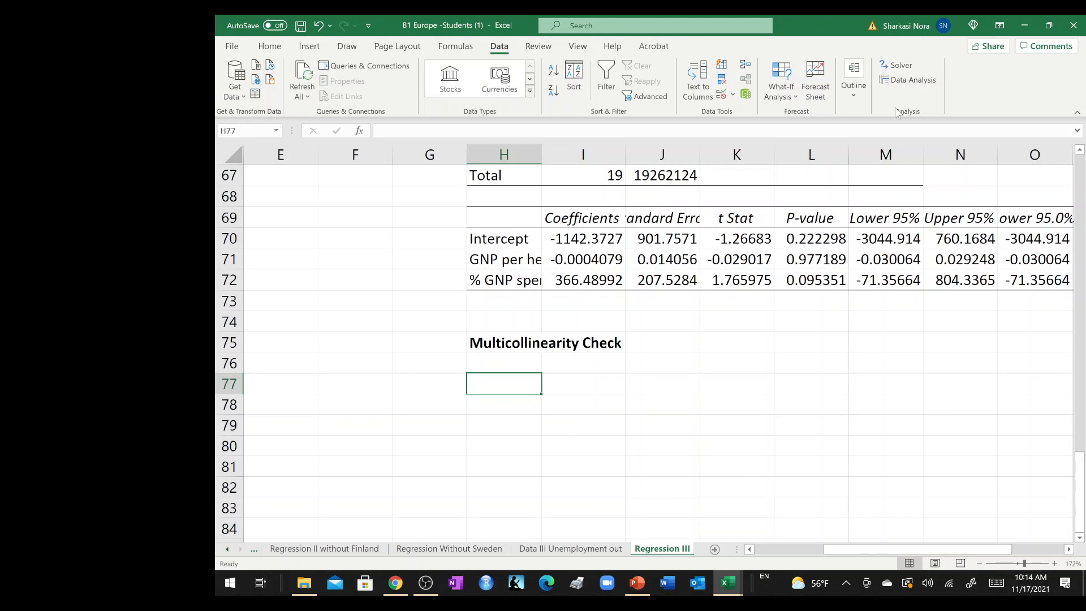
left_click(913, 79)
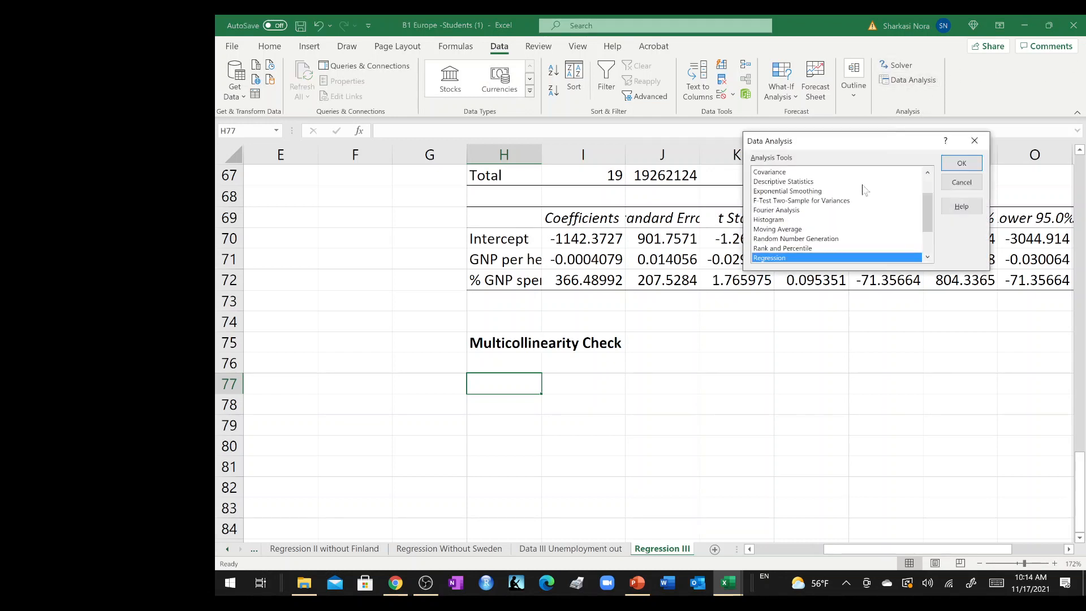
key("c")
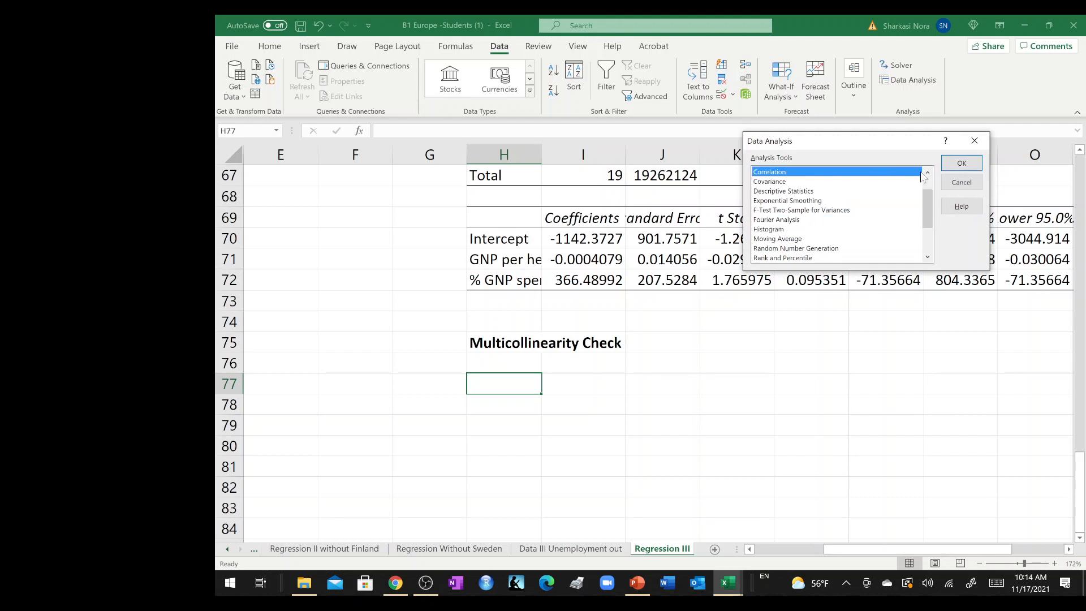
left_click(962, 163)
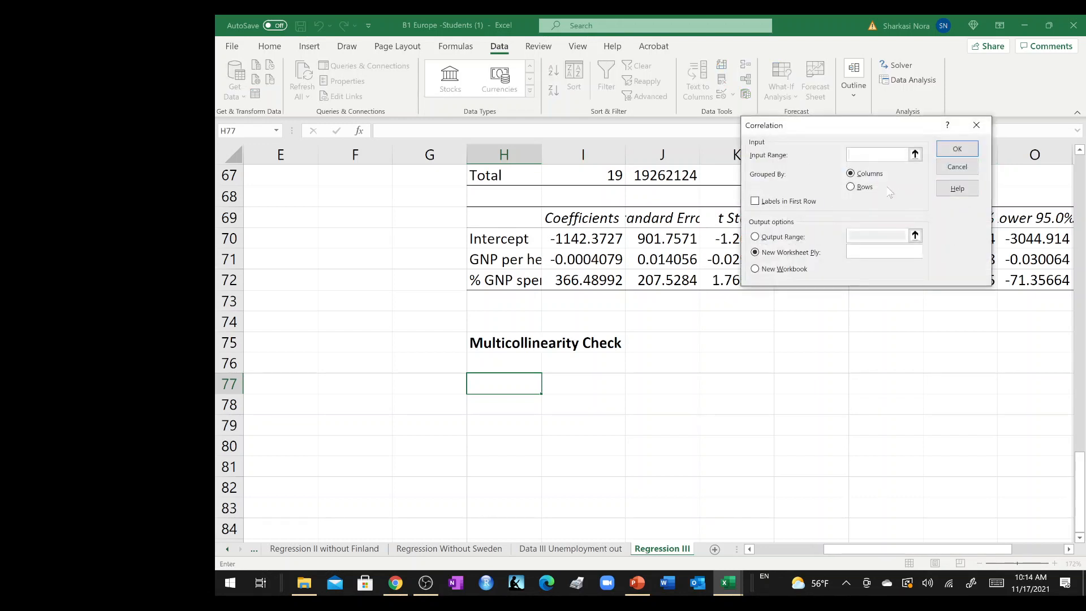
left_click(916, 155)
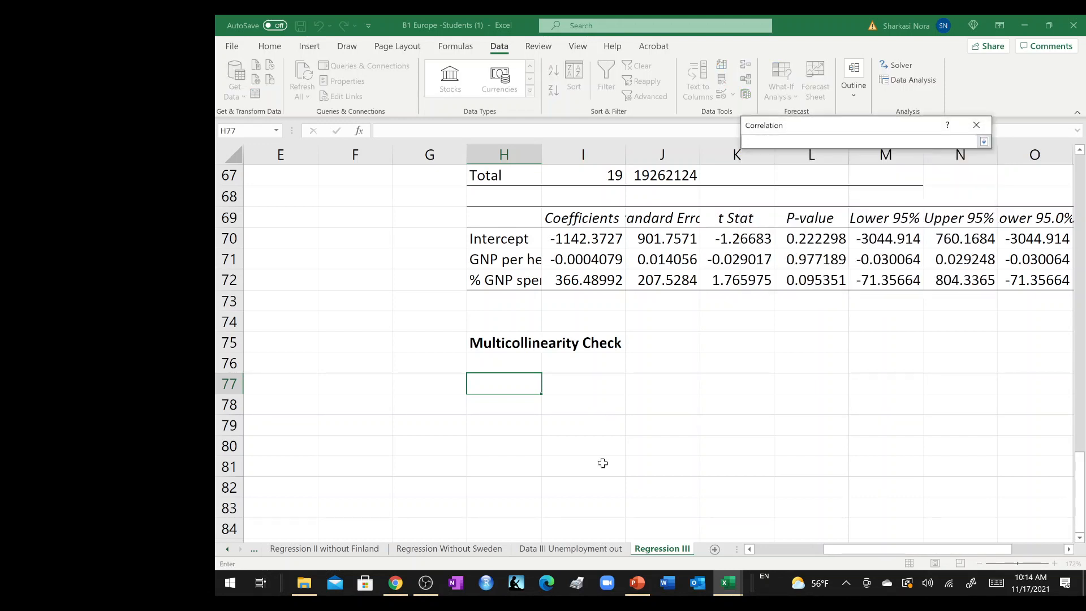
left_click(577, 550)
left_click_drag(651, 225, 697, 471)
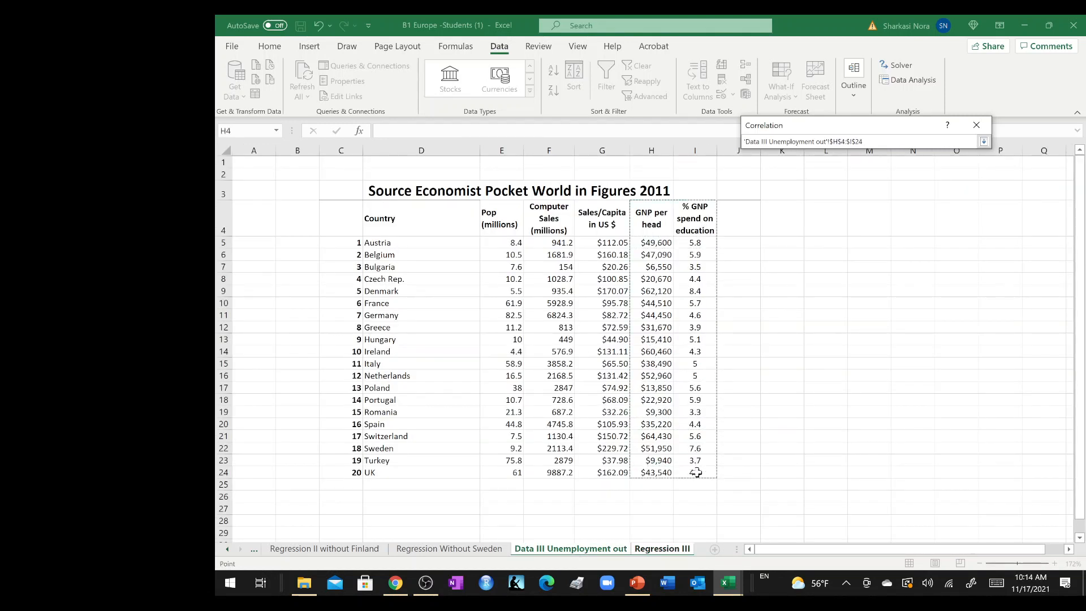
key("Return")
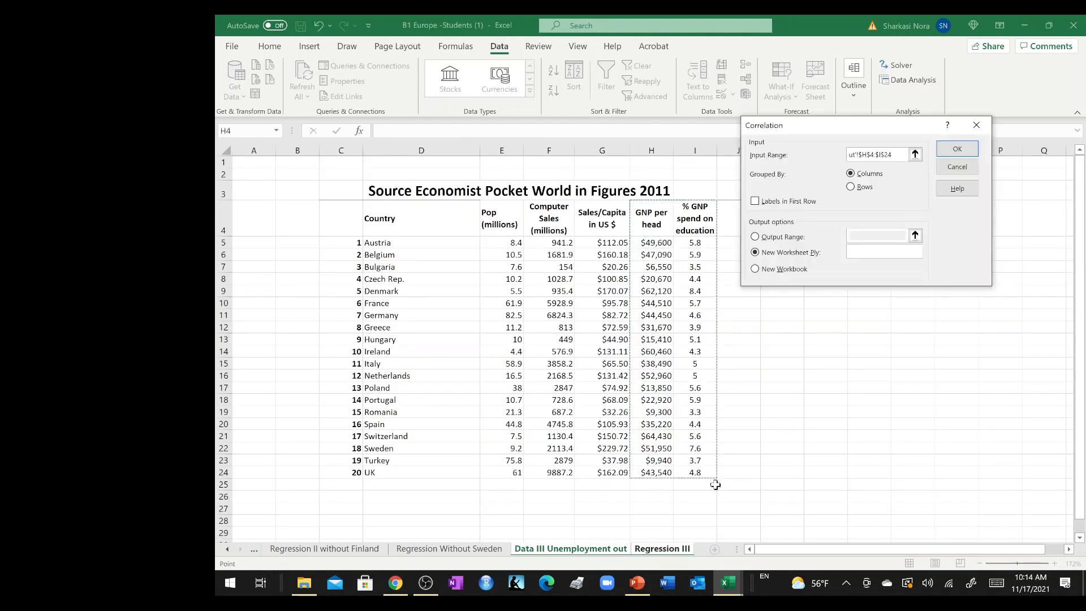
Generate the correlation table with labels in first row and output range H77, and widen column H to fit the variable names.
left_click(798, 203)
left_click(795, 237)
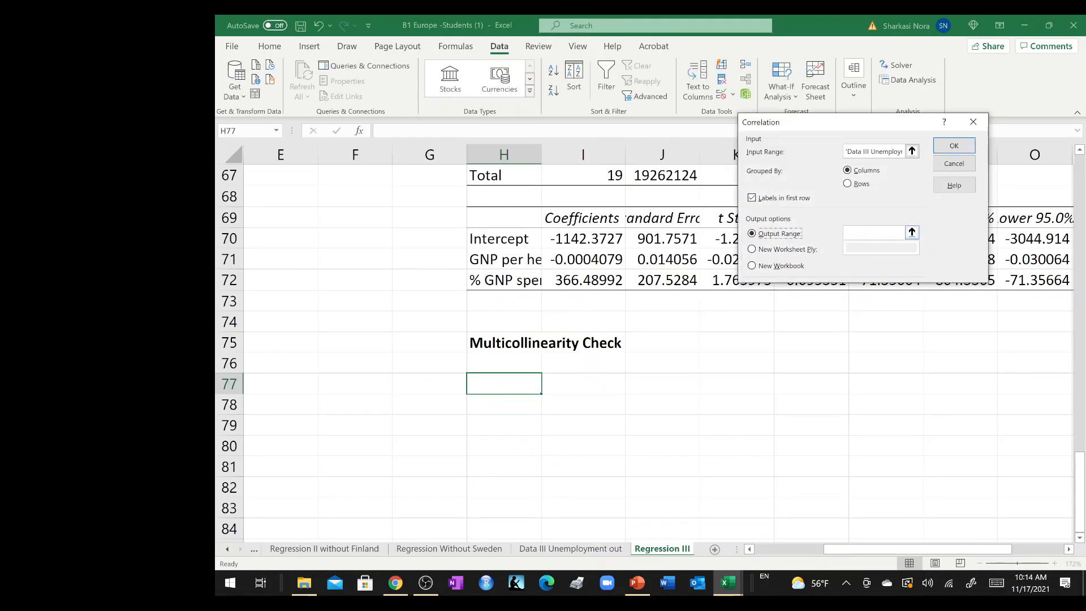
left_click(912, 233)
left_click(504, 381)
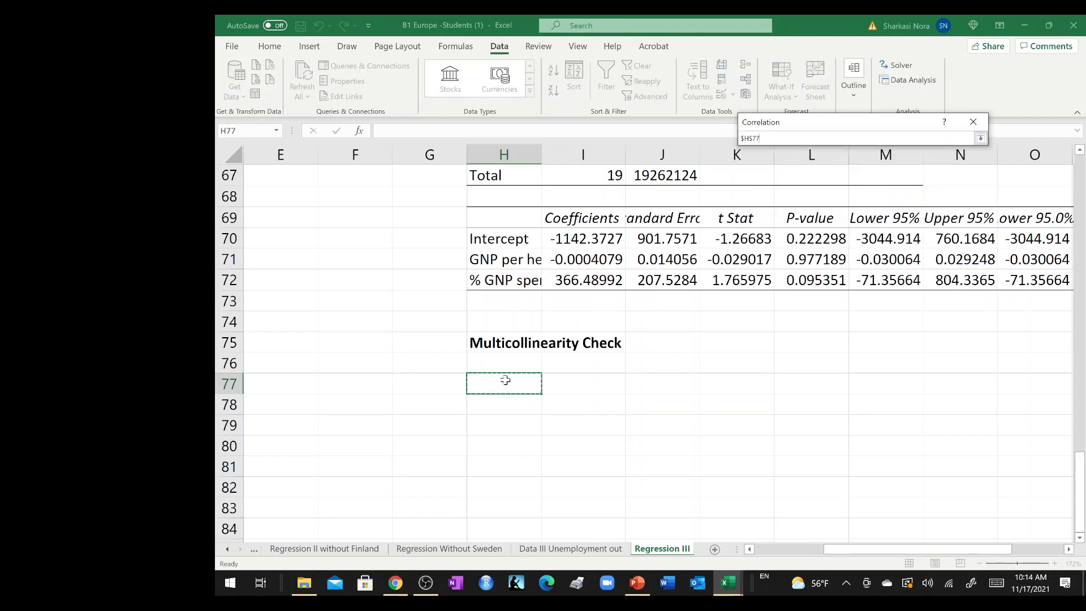
left_click(981, 138)
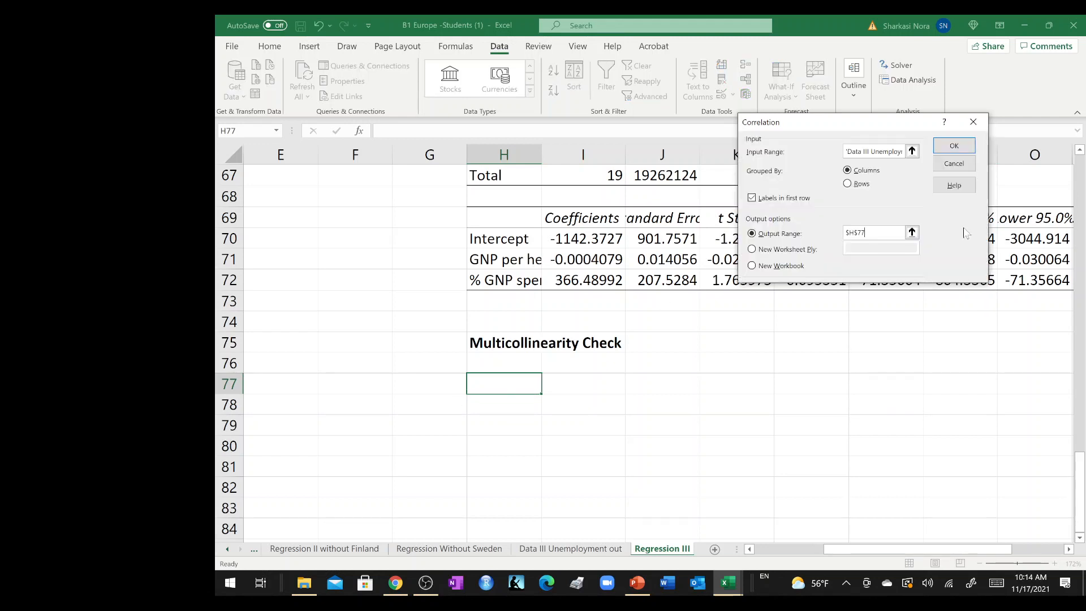
left_click(953, 145)
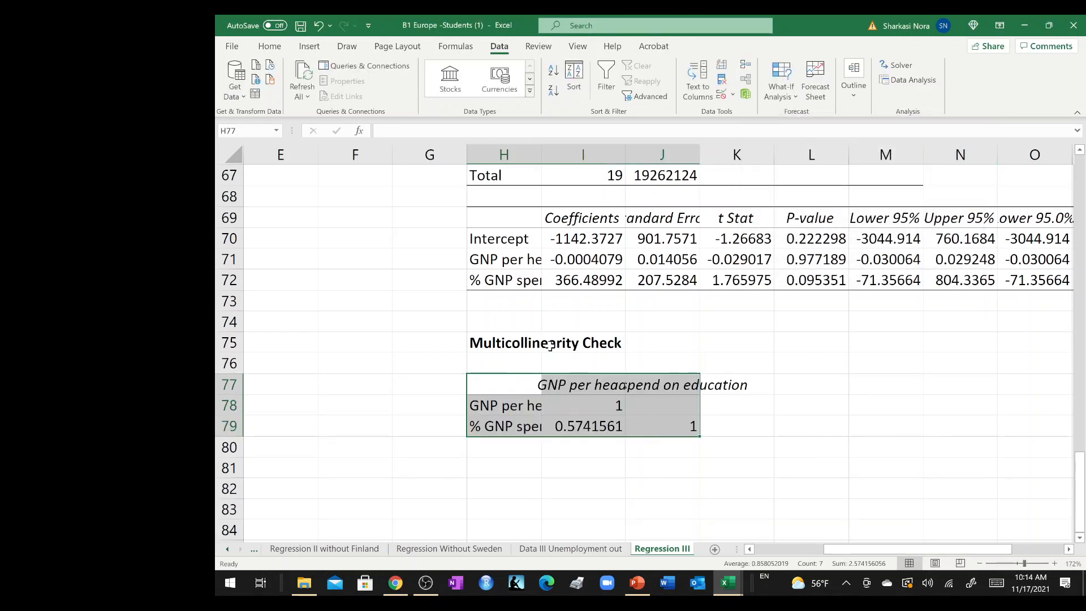
left_click_drag(539, 160, 570, 163)
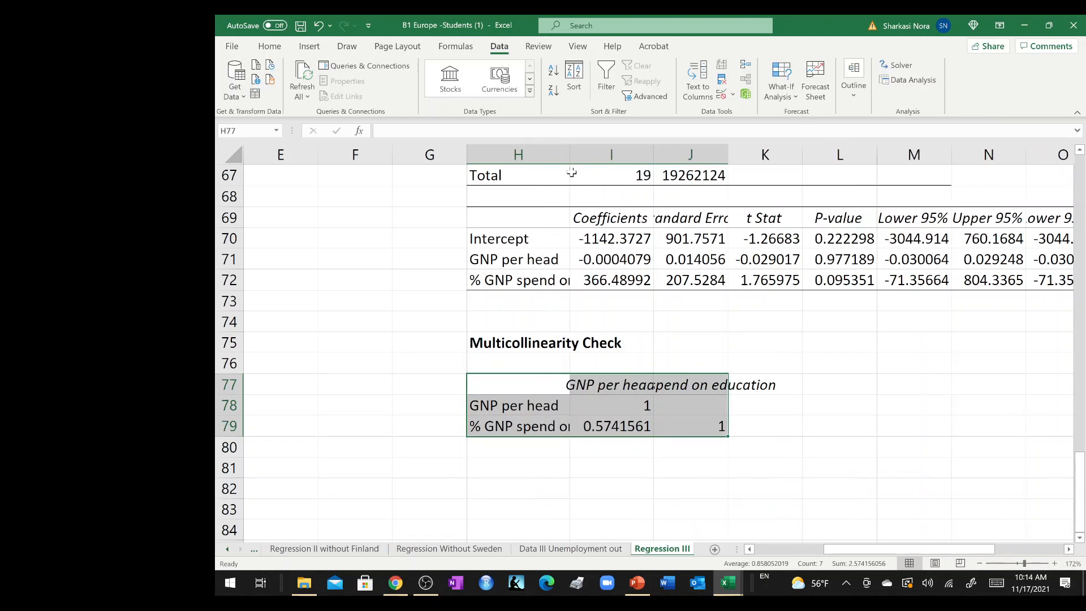
Calculate the squared correlation in I81 with =I79*I79 and label it "R square" in H81.
left_click(610, 466)
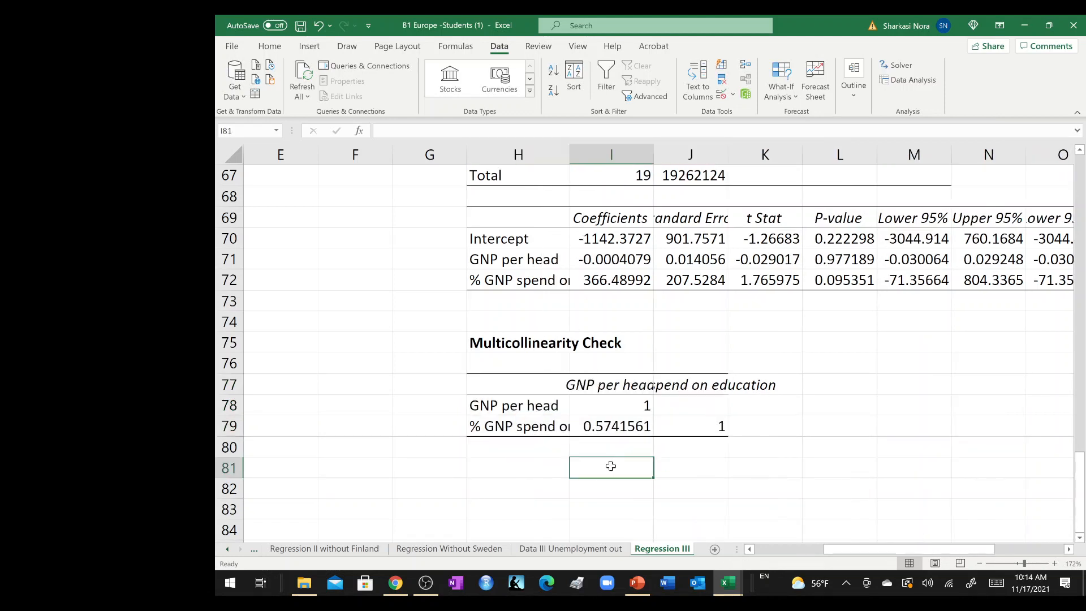
type("=")
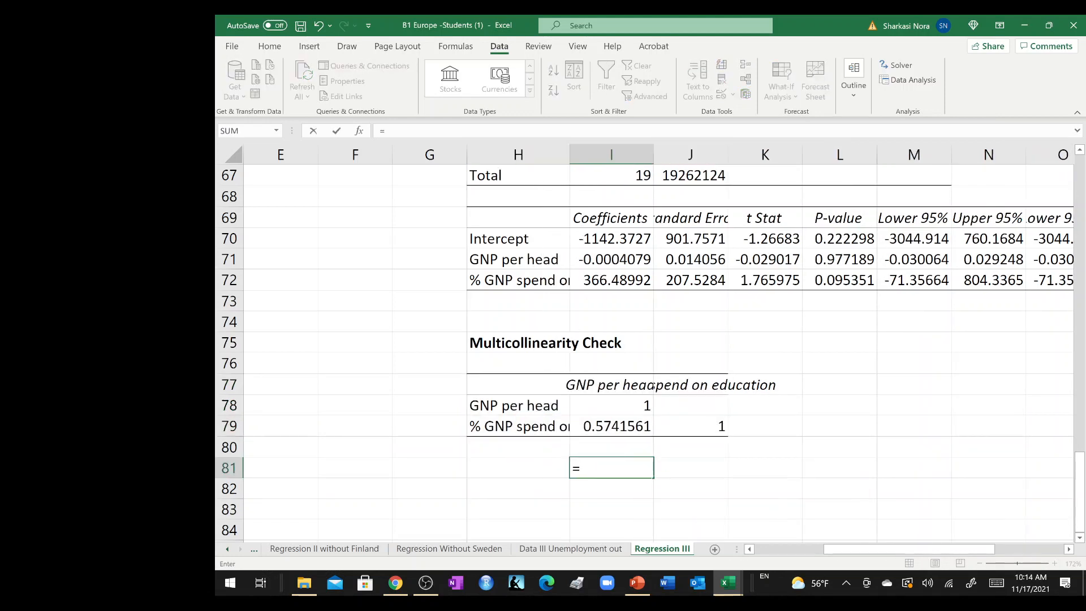
left_click(612, 425)
type("*")
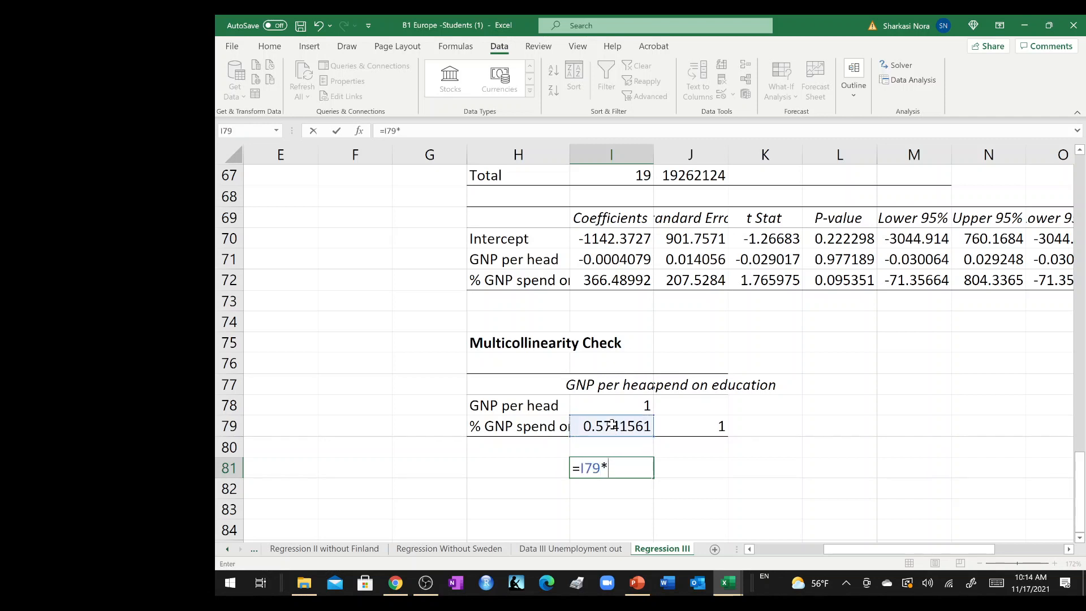
left_click(612, 425)
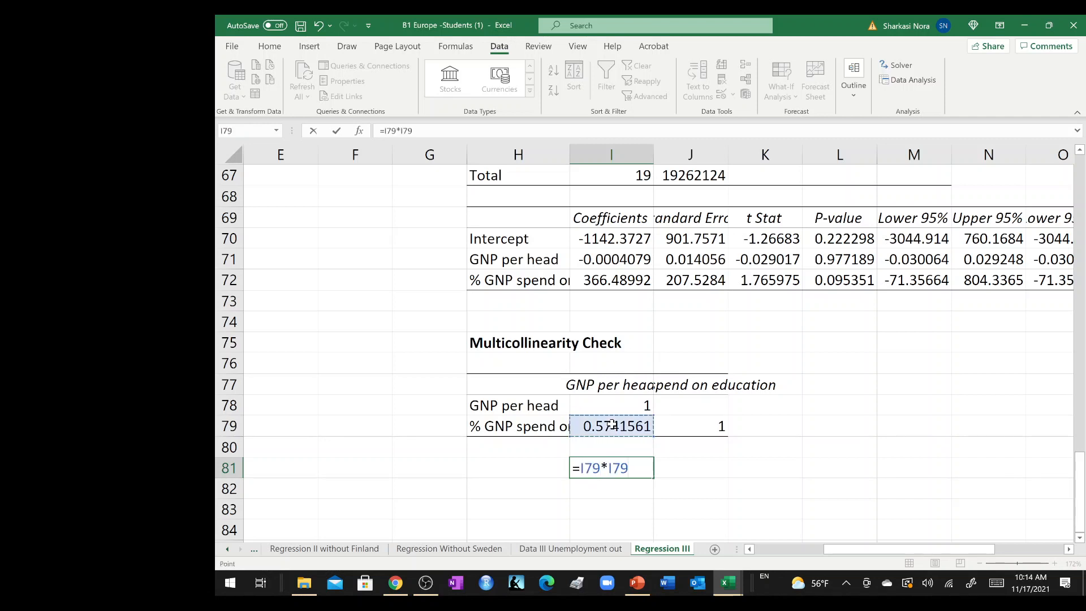
key("Return")
left_click(512, 468)
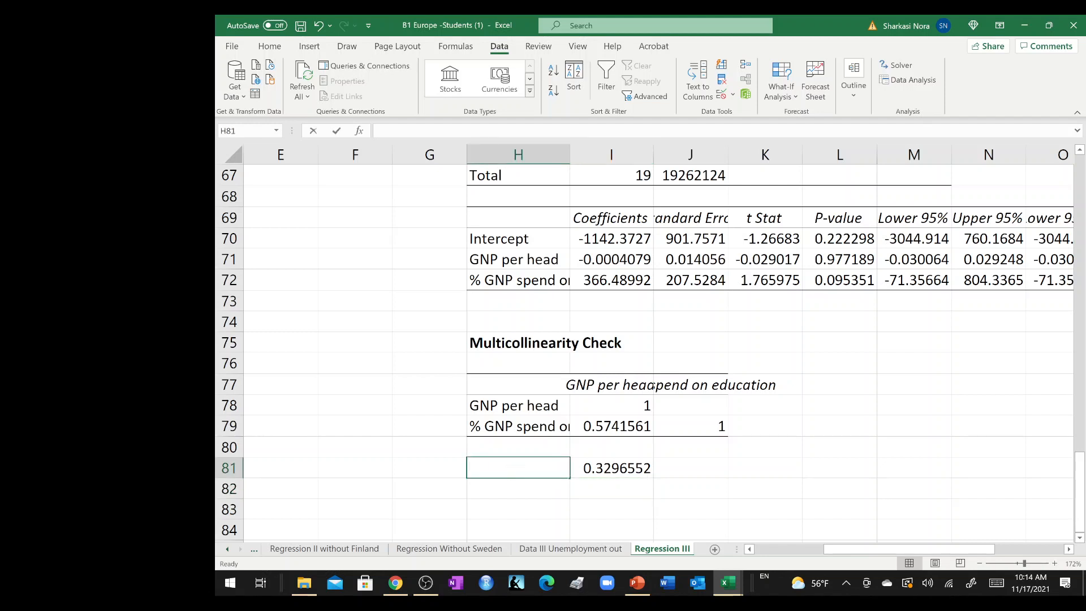
type("R square")
key("Return")
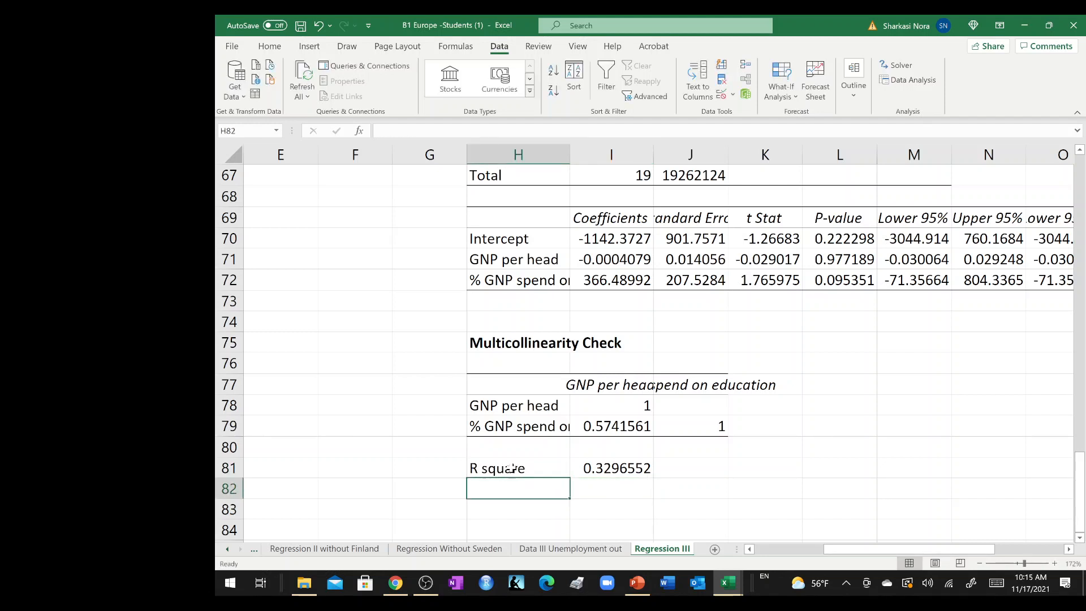
Widen column H further, label H82 "VIF" and calculate it in I82 with =1/(1-I81).
left_click_drag(507, 424, 646, 431)
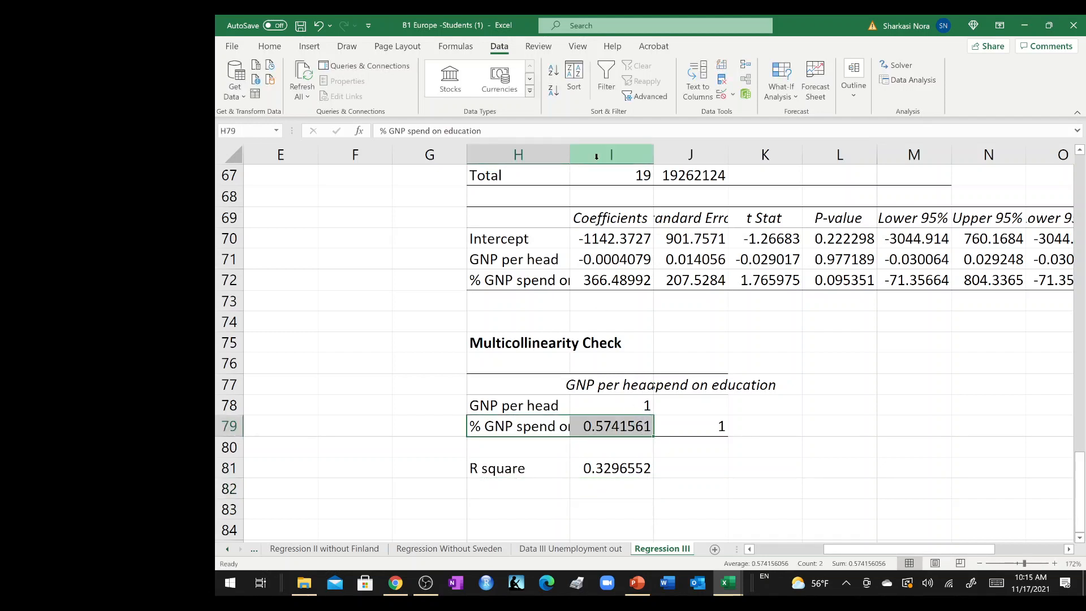
left_click_drag(571, 154, 608, 163)
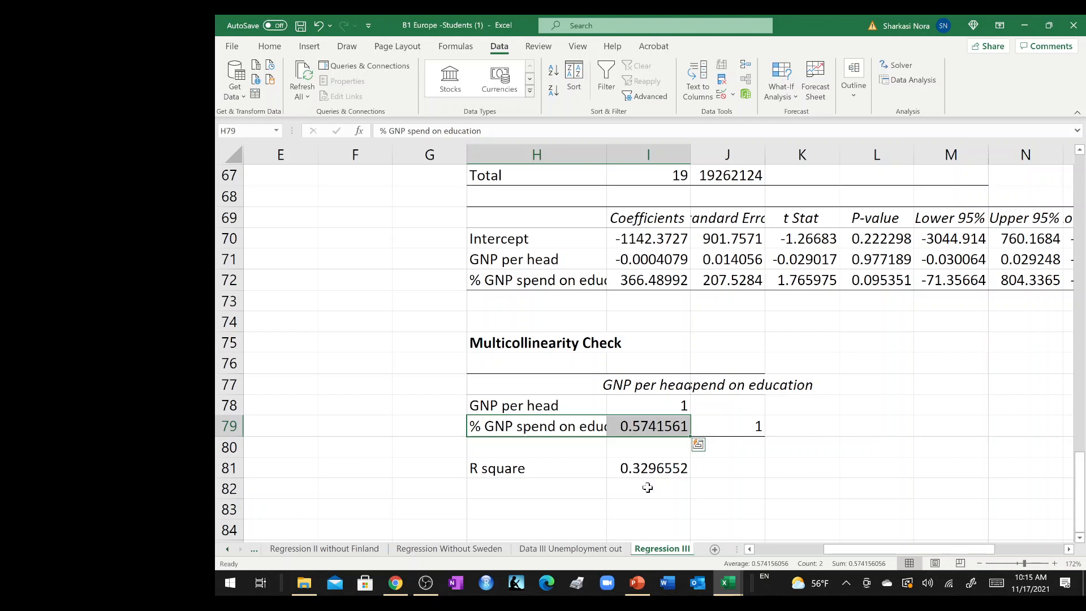
left_click(565, 489)
type("VIF")
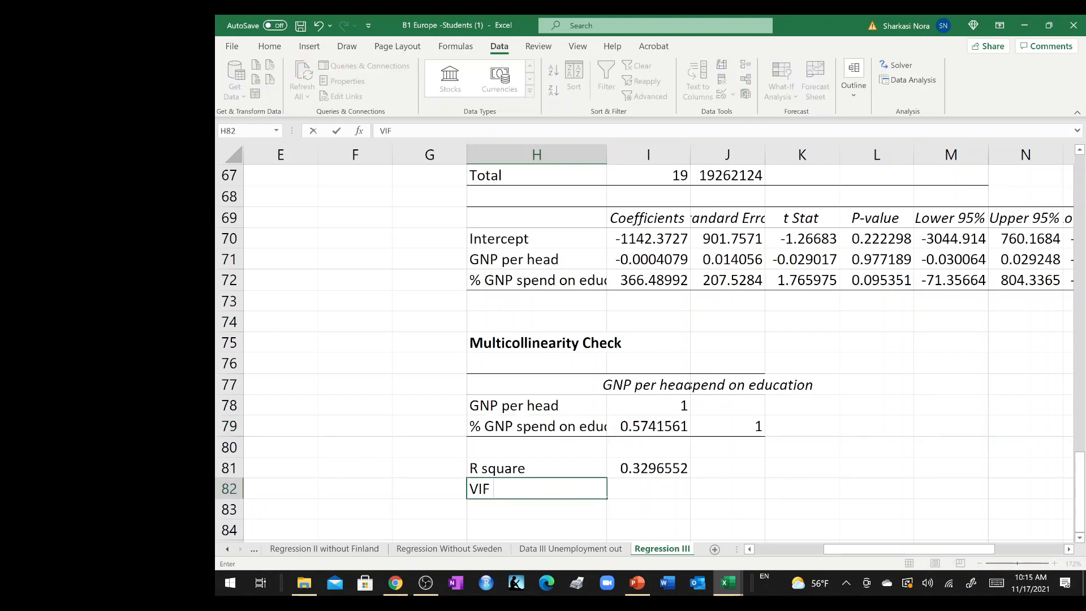
key("Tab")
type("=")
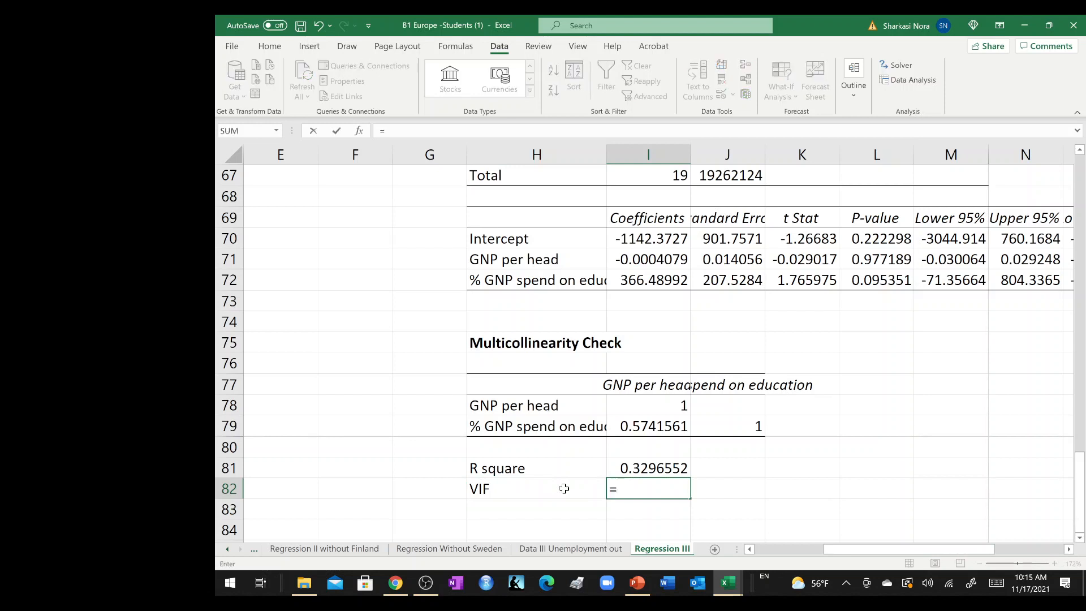
type("1/(1-")
left_click(645, 468)
type(")")
key("Return")
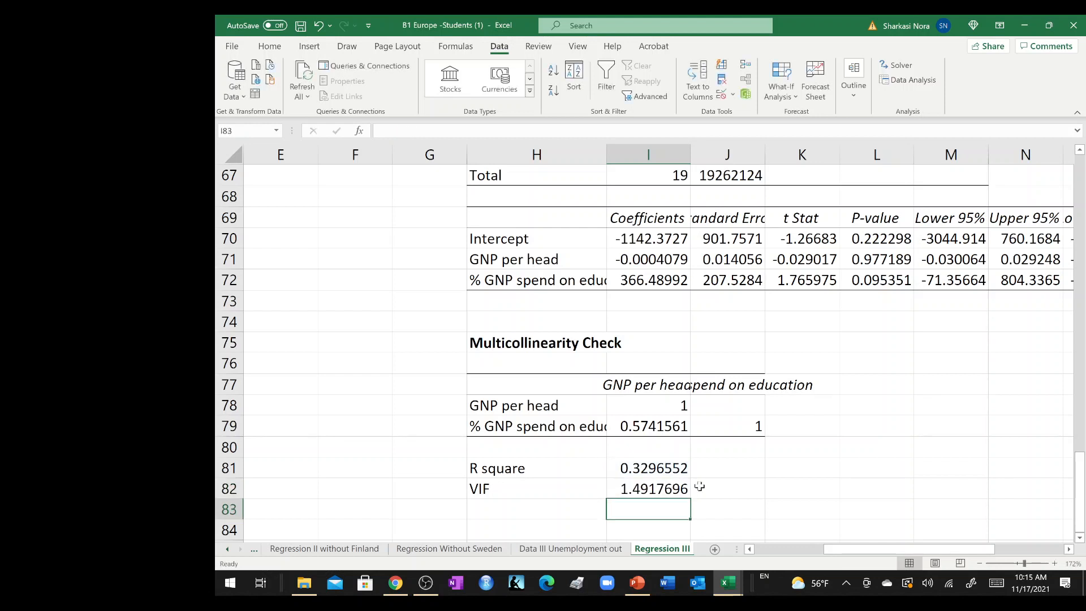
Enter the threshold note "<3" in J82, beside the VIF value.
left_click(725, 487)
type("<")
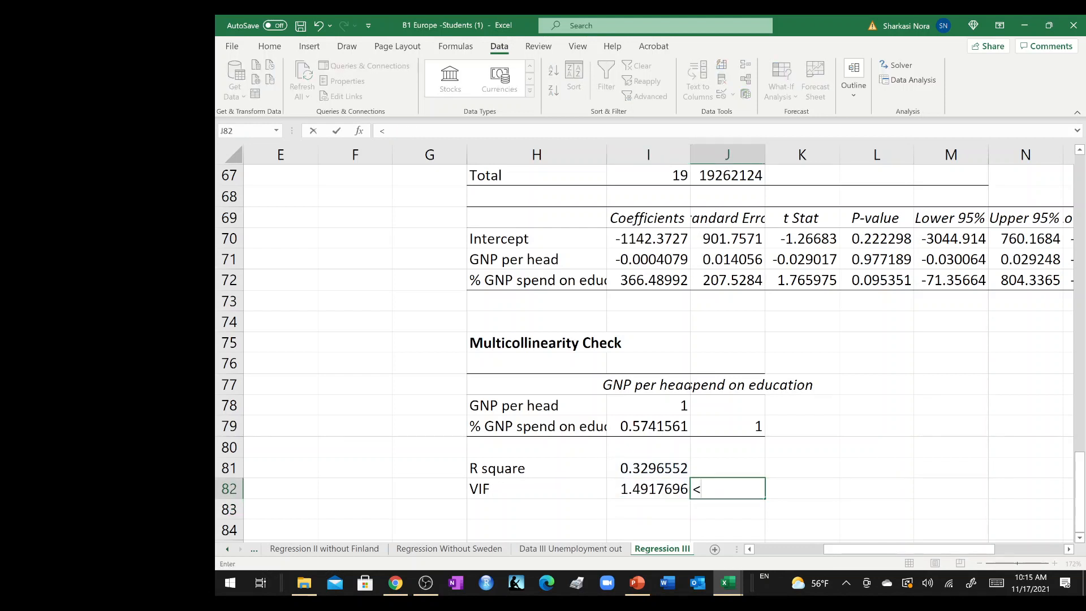
type("3")
key("Return")
key("Return")
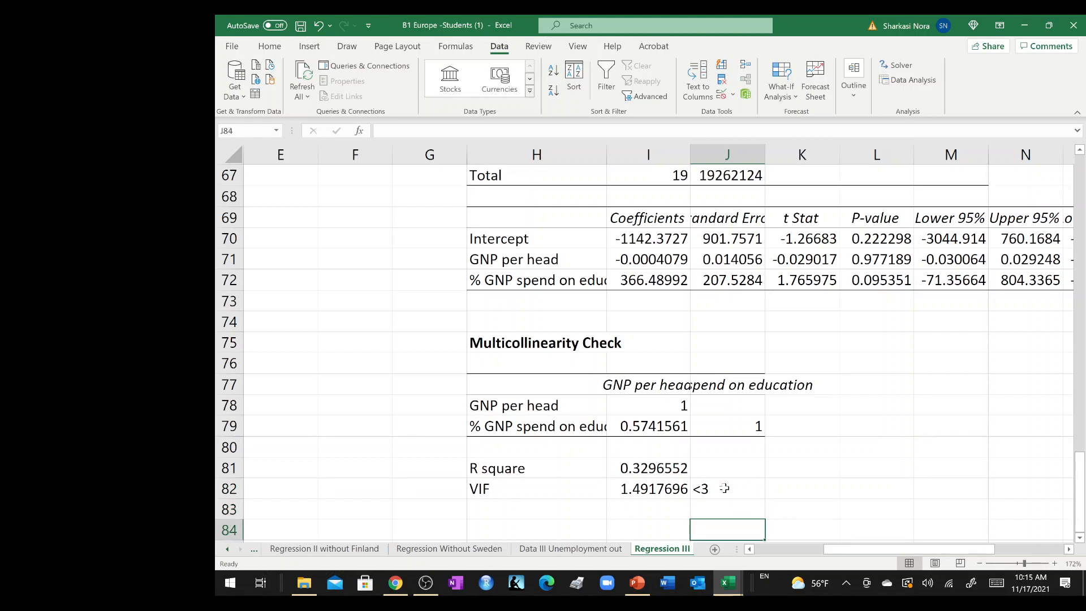
Enter the conclusion "There is no evidence of multicollinearity" in H84, below the VIF row.
key("Left")
key("Left")
key("Left")
key("Right")
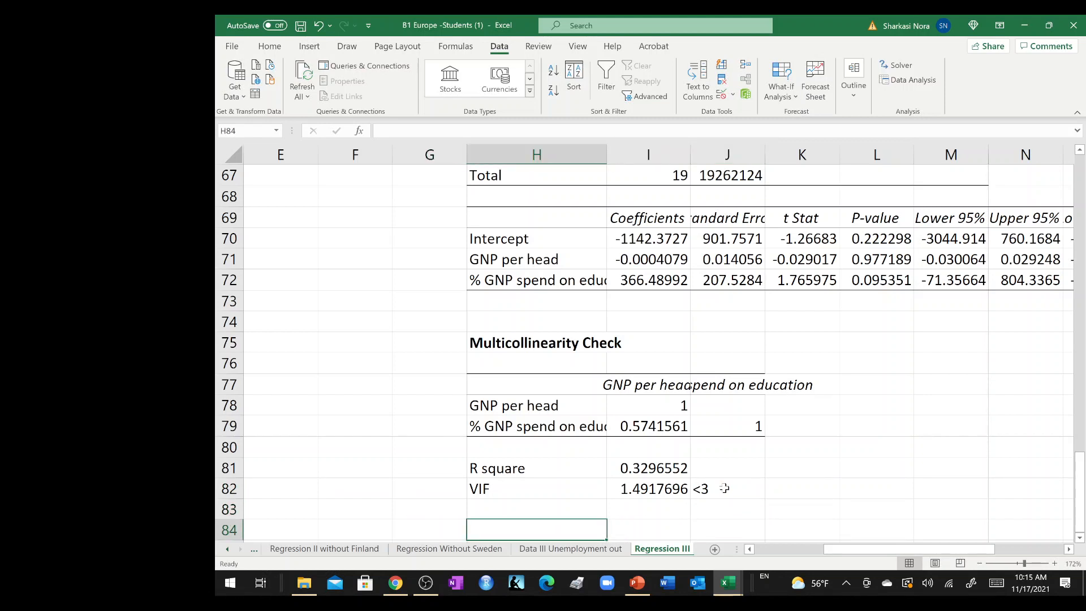
type("There is no ev")
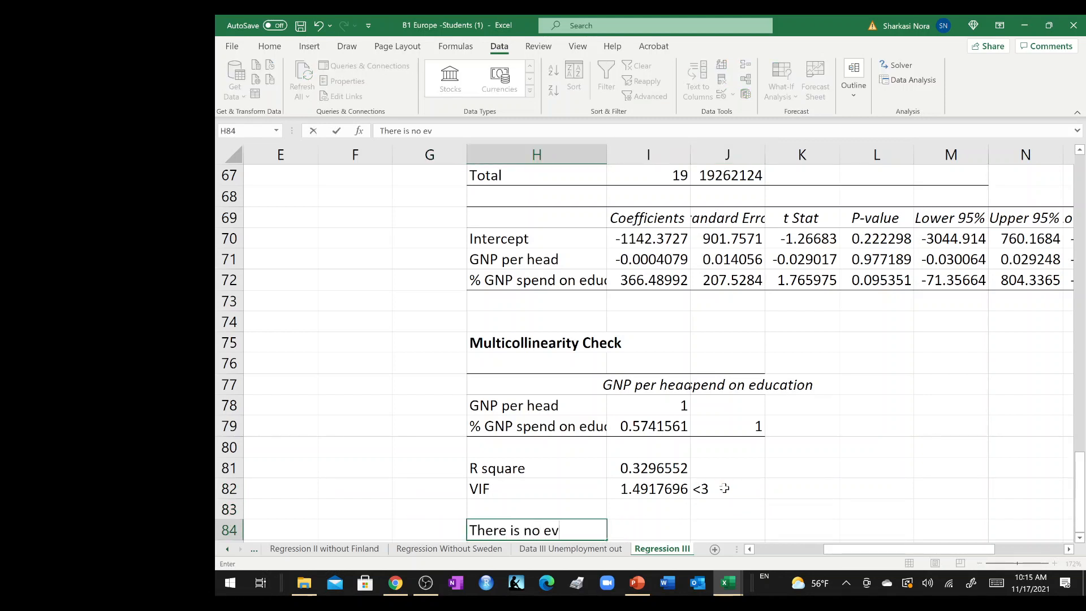
type("idence of multicol")
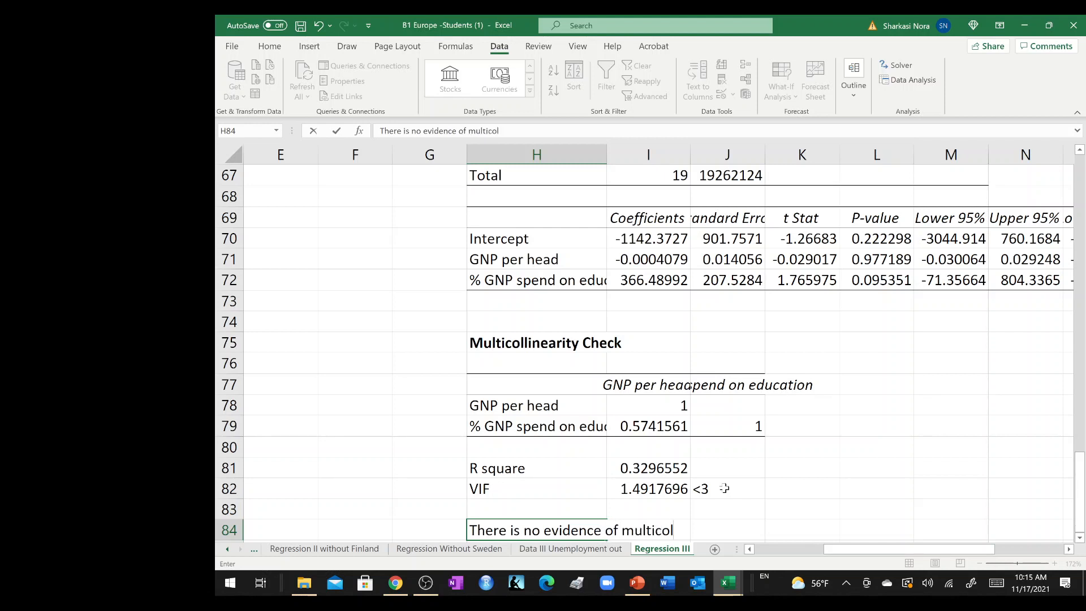
type("linearity")
key("Return")
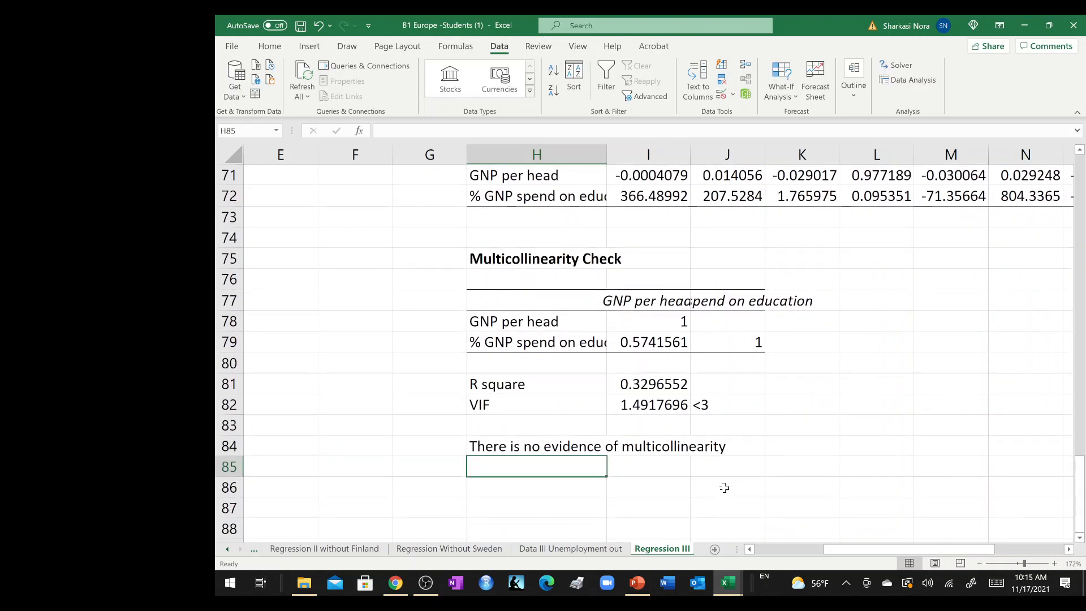
Start a Regression analysis on the Data III Unemployment out sheet using the data analysis tools.
left_click(586, 554)
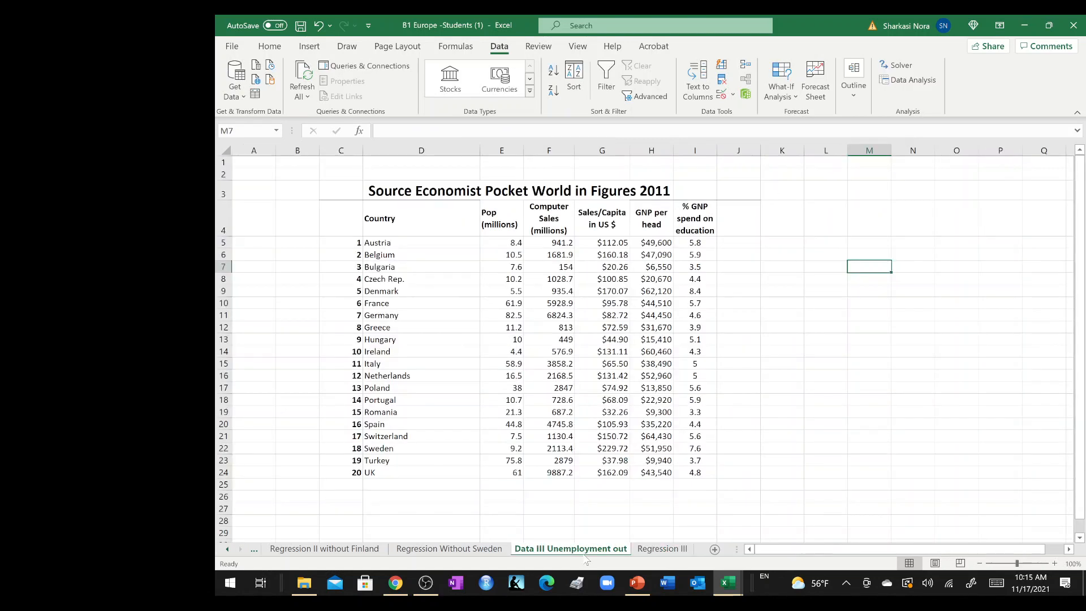
left_click(646, 213)
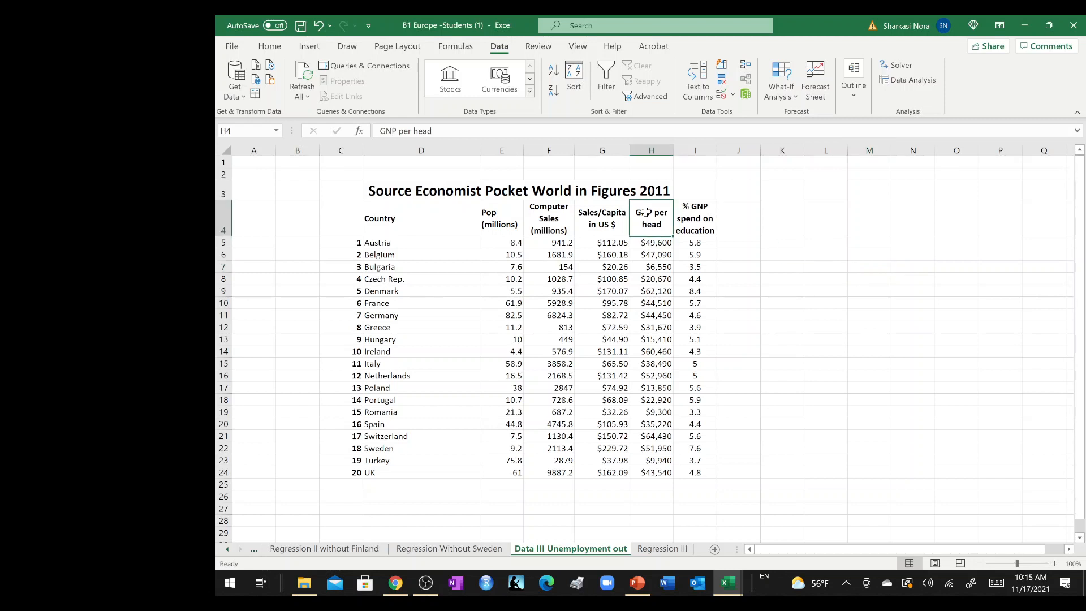
left_click(910, 81)
left_click(854, 226)
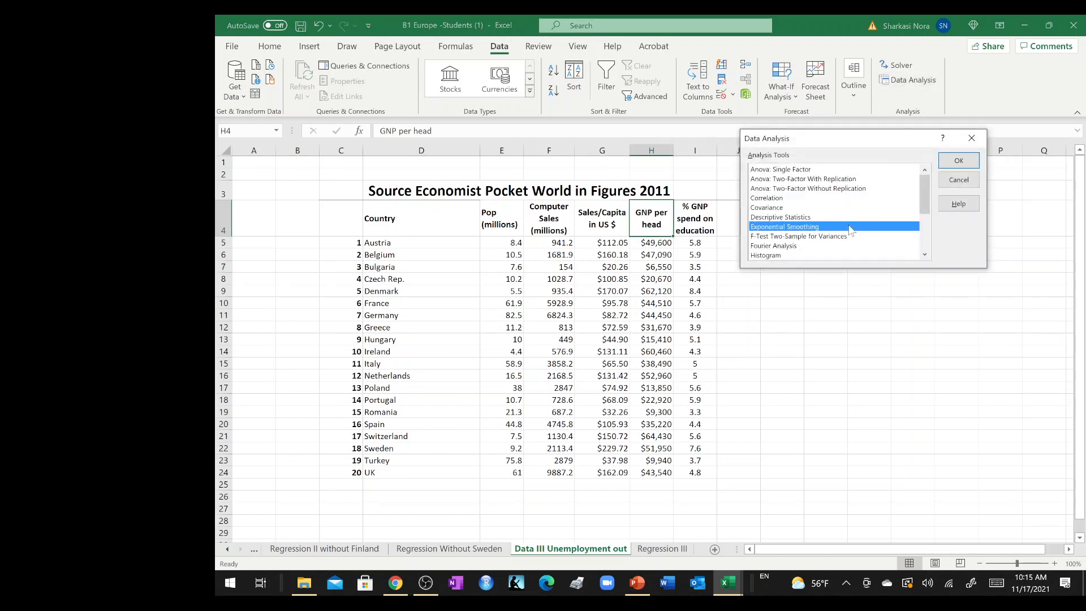
key("Down")
key("Down")
key("Down")
key("Down")
key("Down")
key("Down")
key("Down")
key("Up")
key("Up")
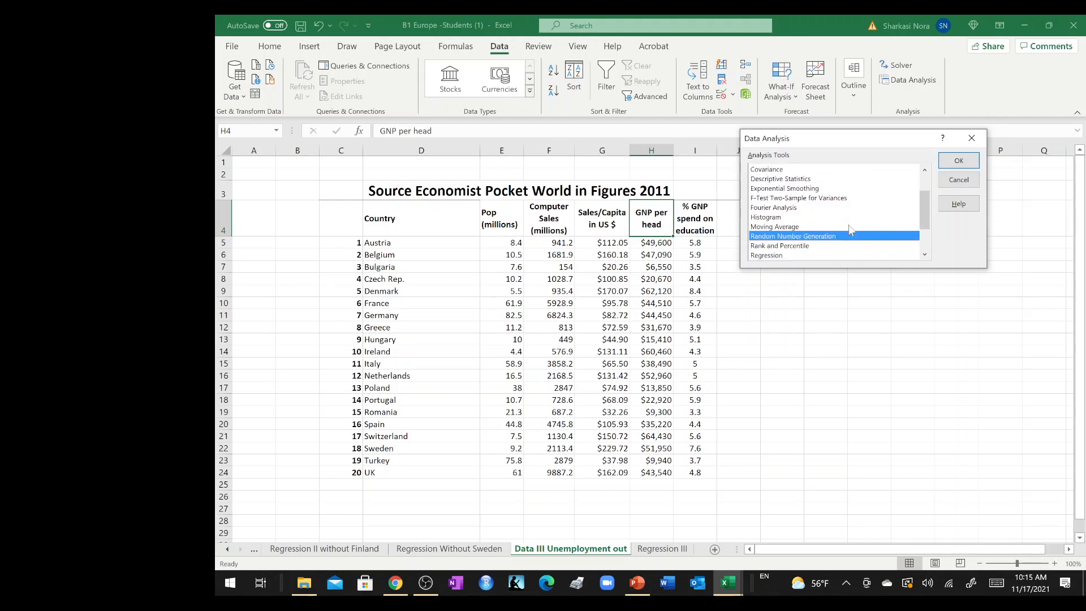
left_click(959, 160)
Set the regression's Y range to GNP per head ($H$4:$H$24) and its X range to % GNP spend on education ($I$4:$I$24).
left_click(914, 106)
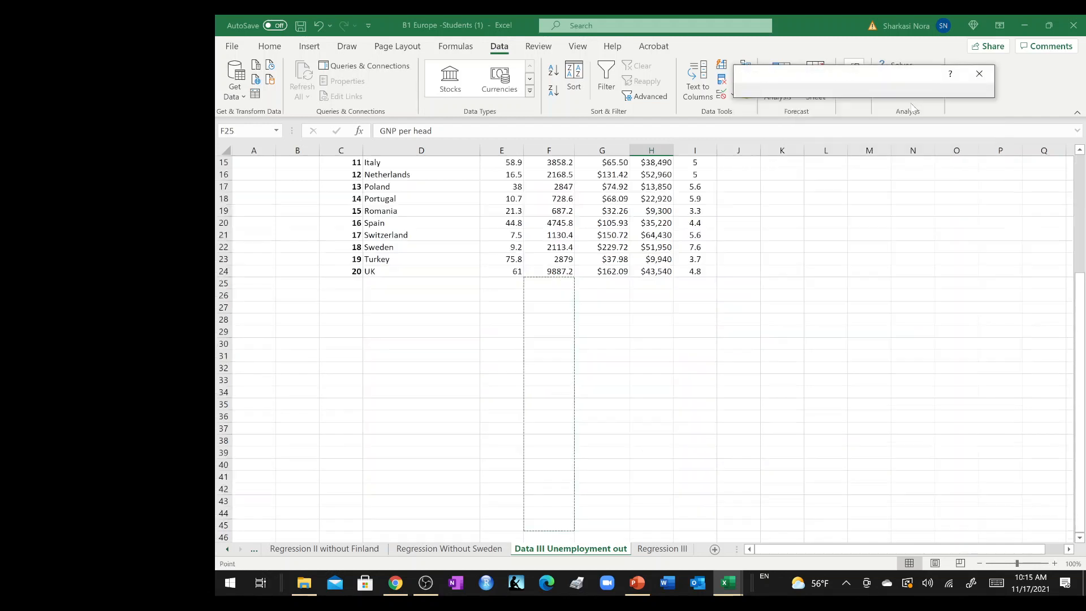
scroll(757, 291, "up", 5)
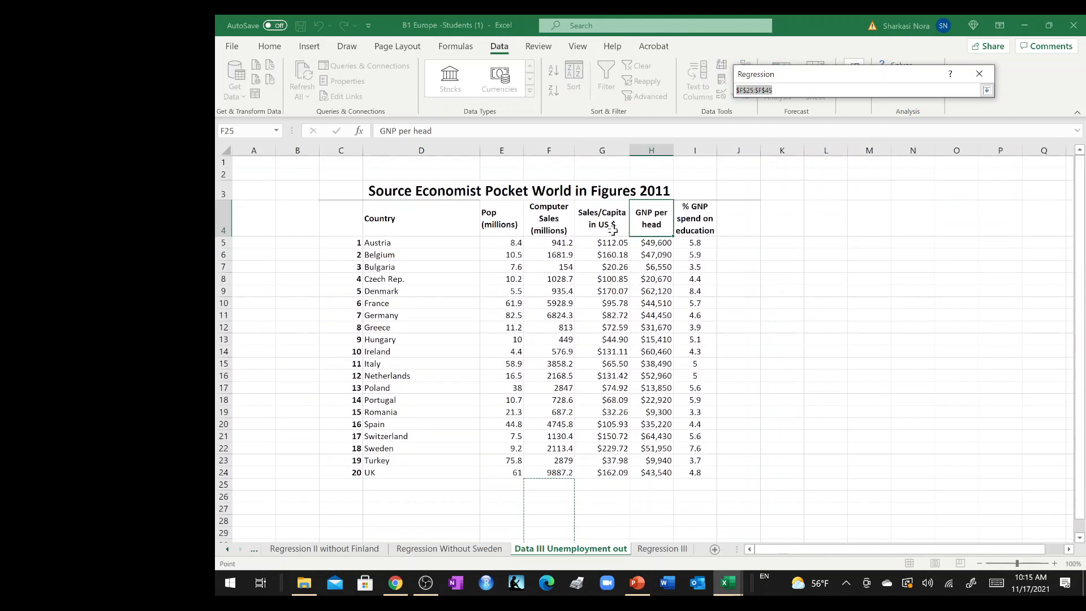
left_click_drag(653, 219, 653, 472)
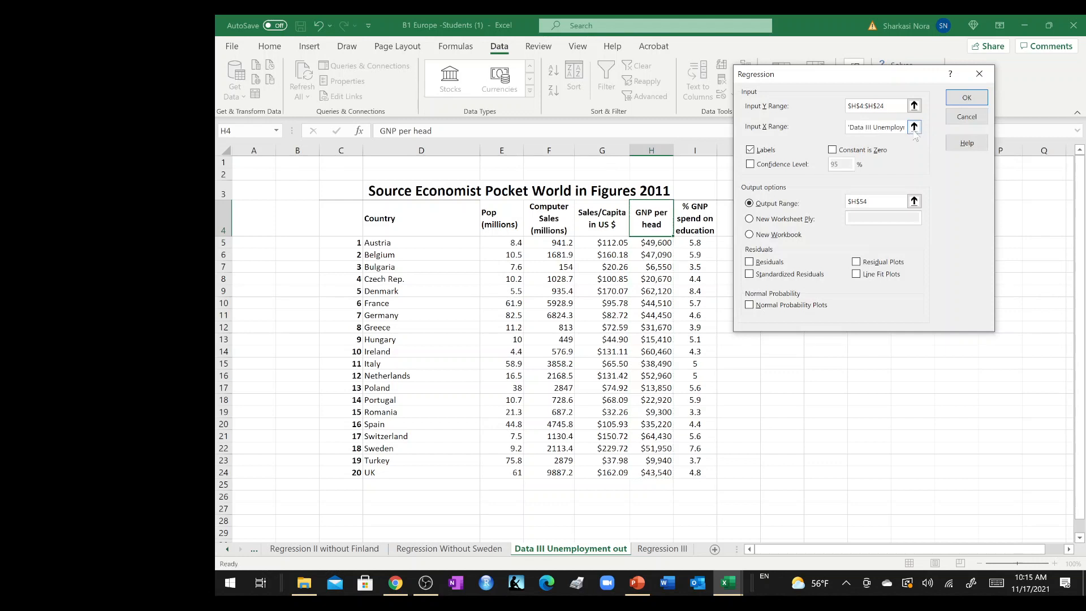
left_click(915, 127)
left_click(704, 214)
left_click_drag(706, 213, 698, 471)
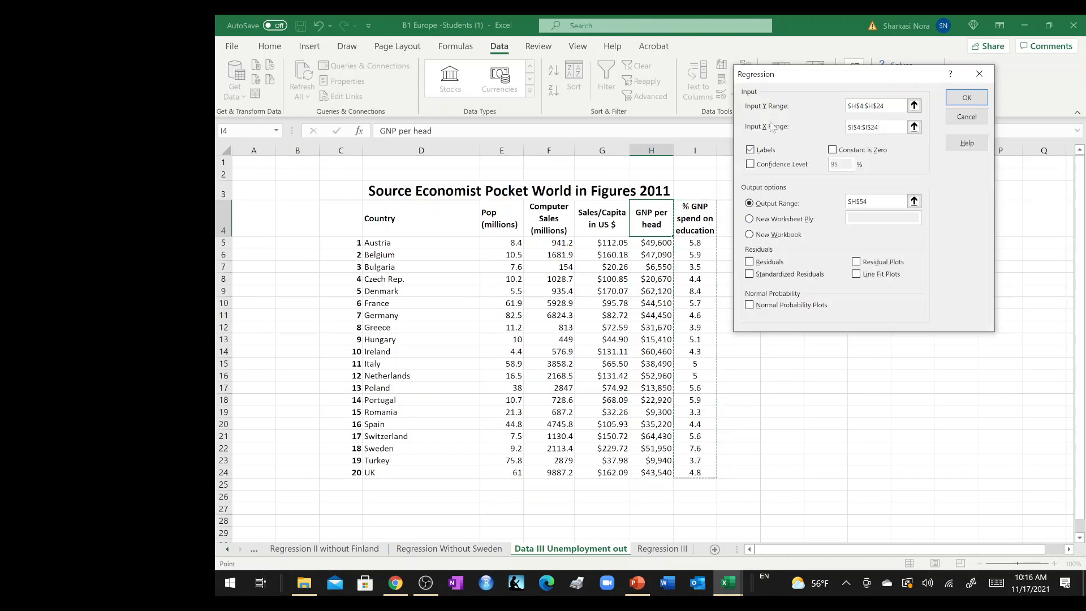
Set the regression's output range to $D$30, below the country data, and run the analysis.
left_click(914, 201)
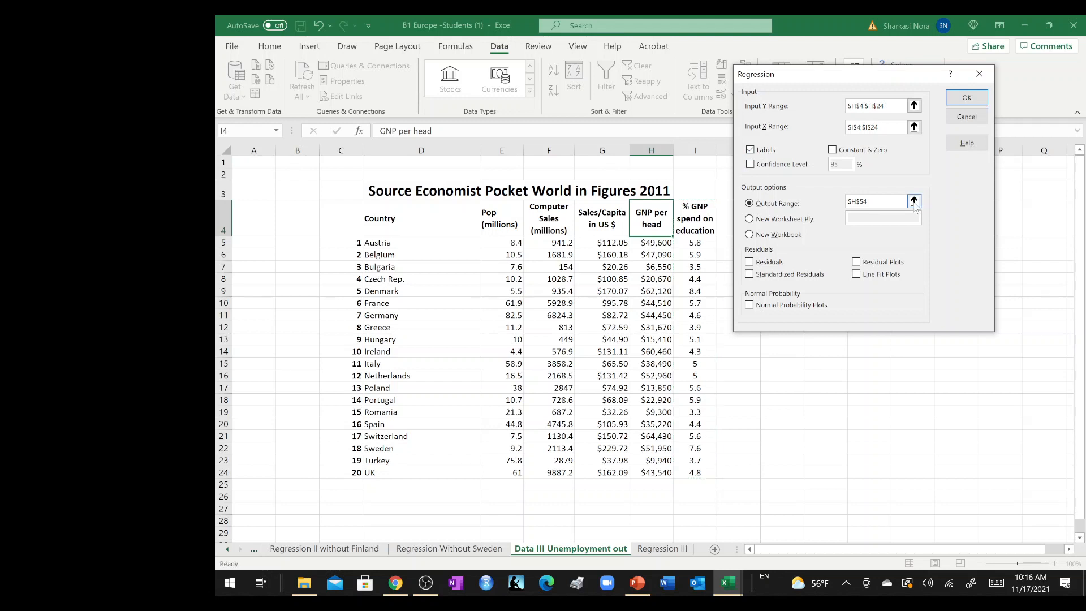
left_click(355, 231)
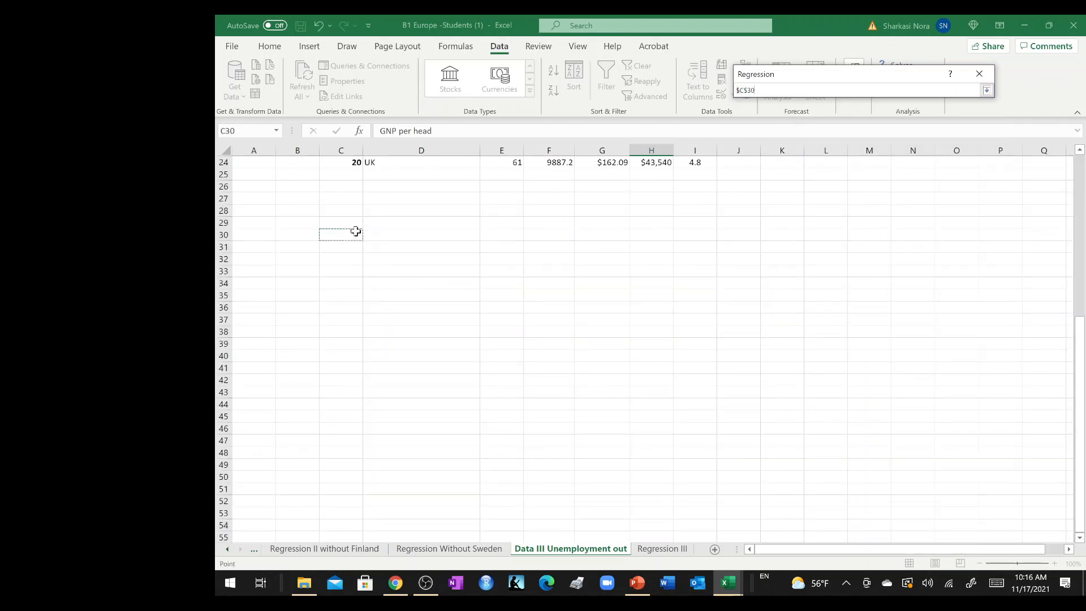
left_click(378, 231)
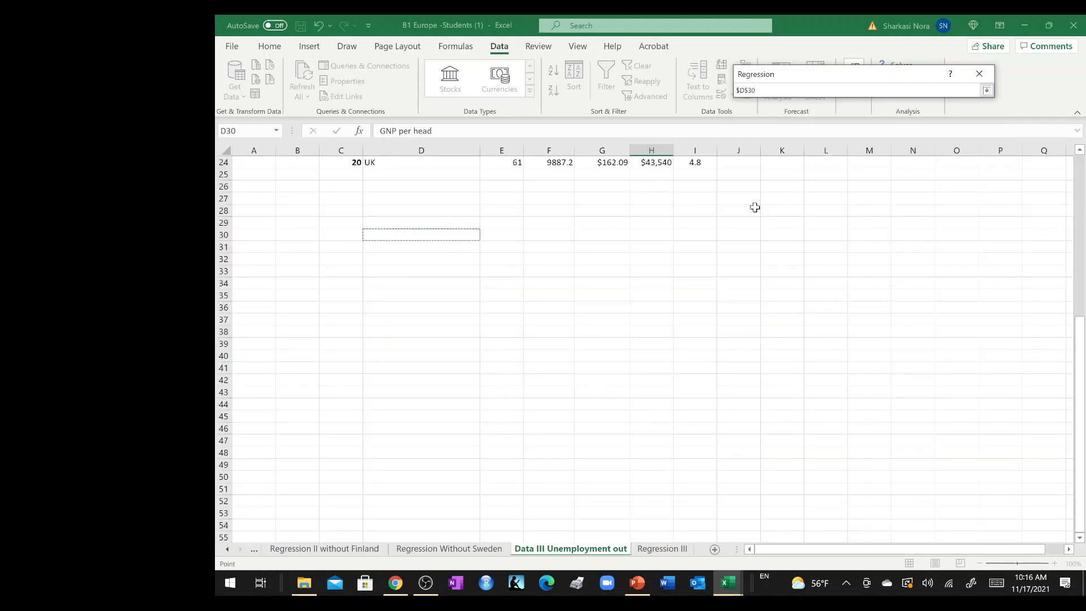
left_click(987, 90)
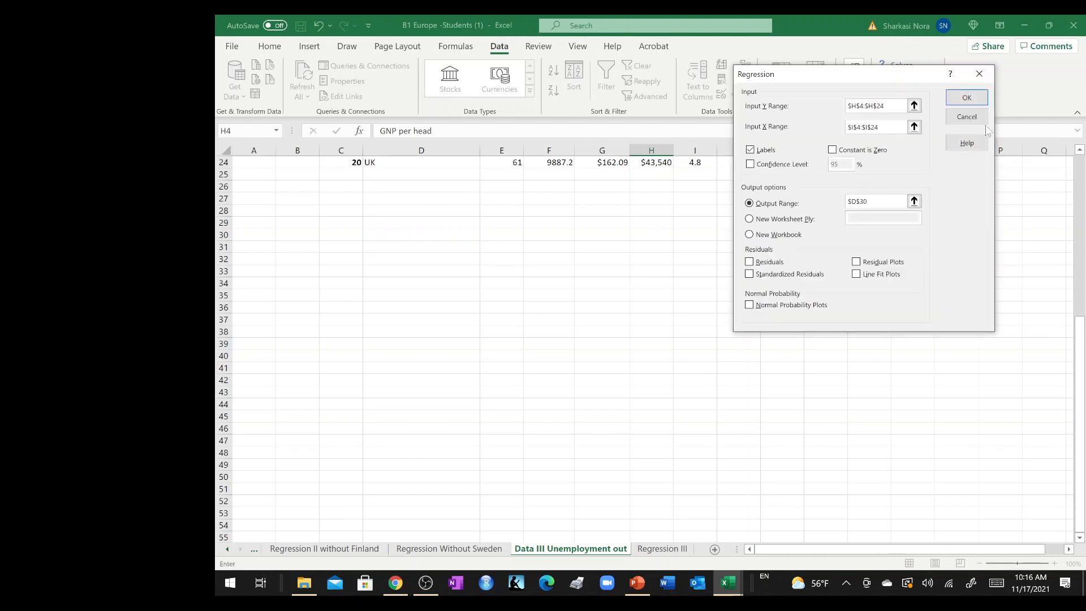
left_click(967, 98)
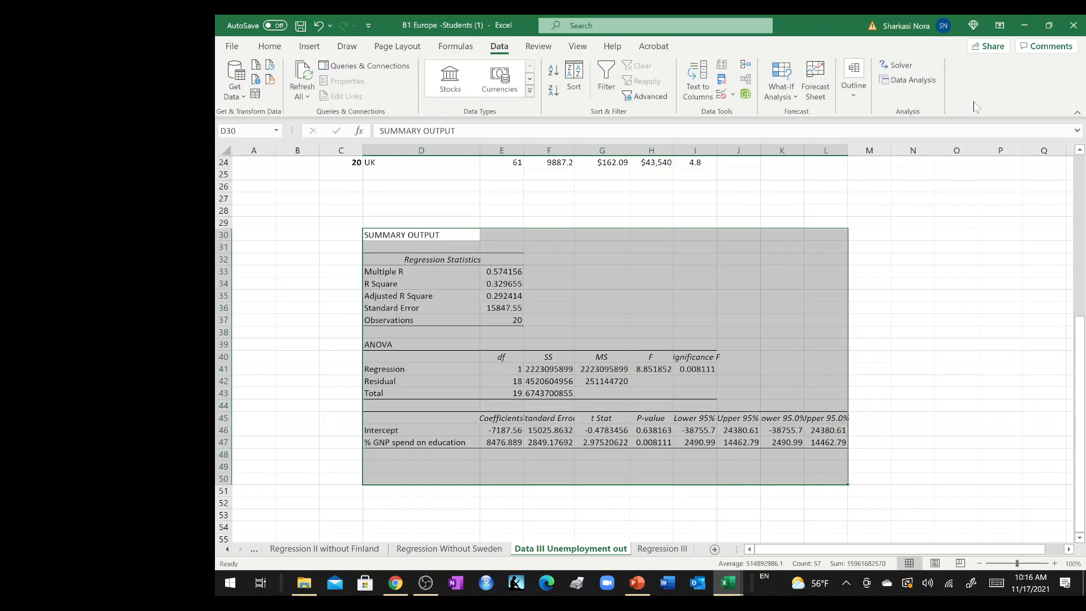
Compare the R Square in the new summary output with the R square on the Regression III sheet.
left_click(628, 331)
left_click_drag(397, 283, 498, 285)
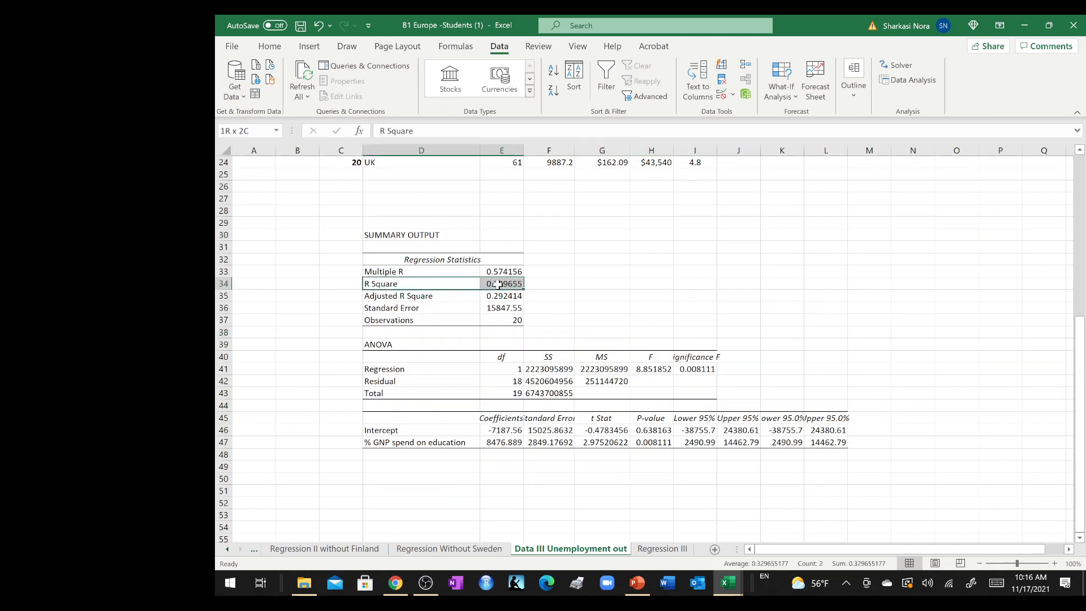
left_click(661, 548)
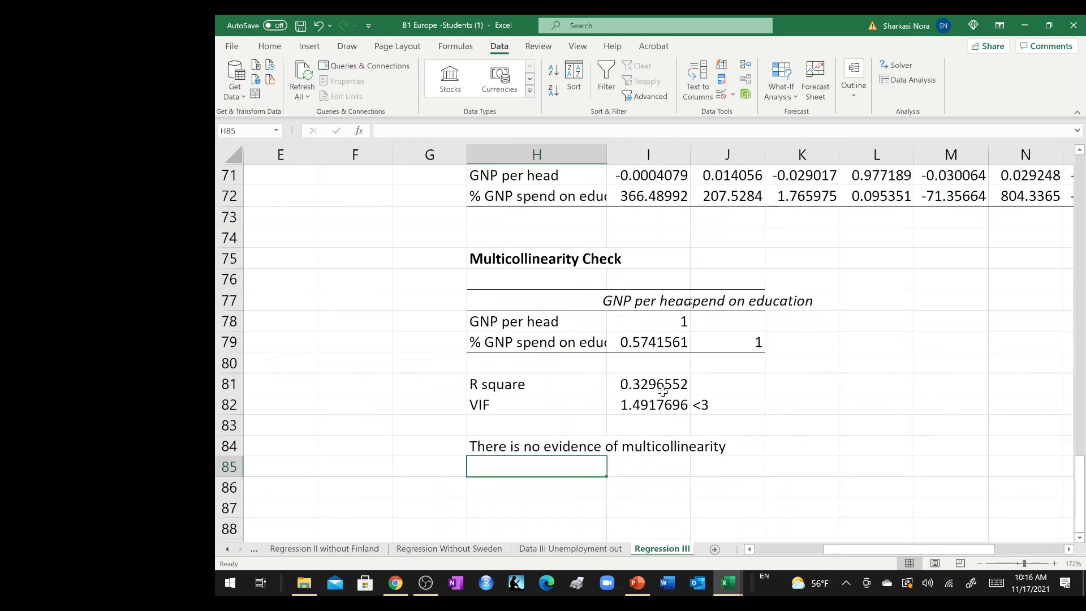
left_click(611, 551)
Label G34 "VIF" beside the summary output and calculate it in H34 with =1/(1-E34).
left_click(599, 283)
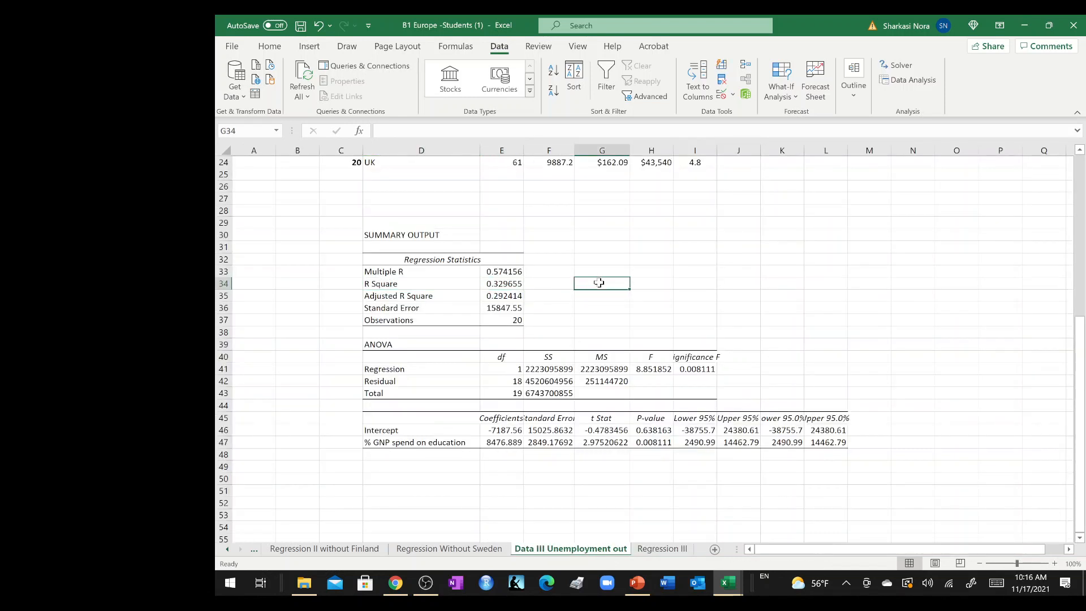
type("VIF")
key("Tab")
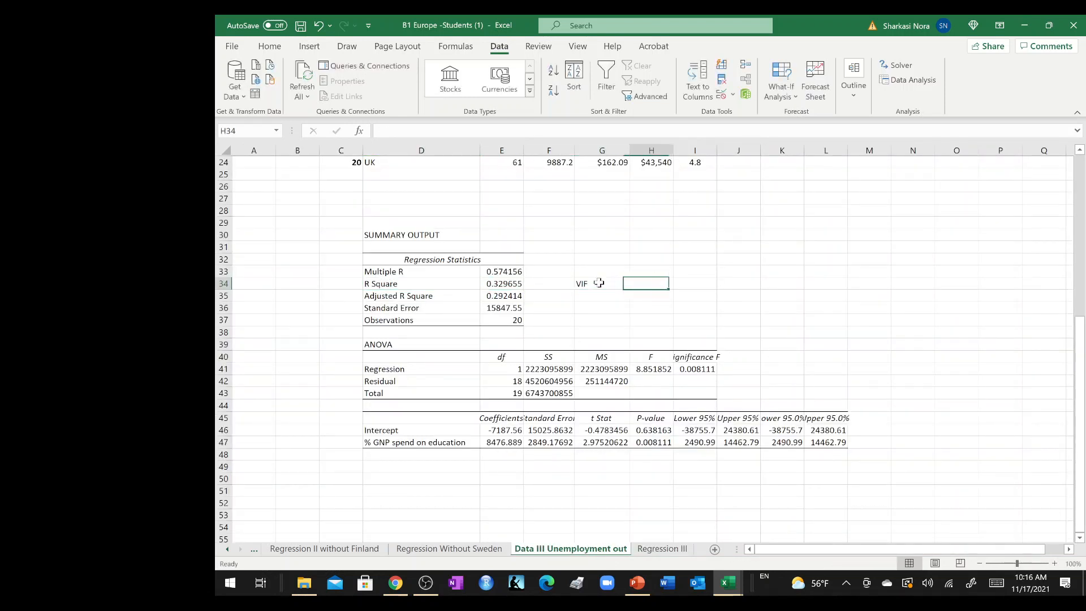
type("=")
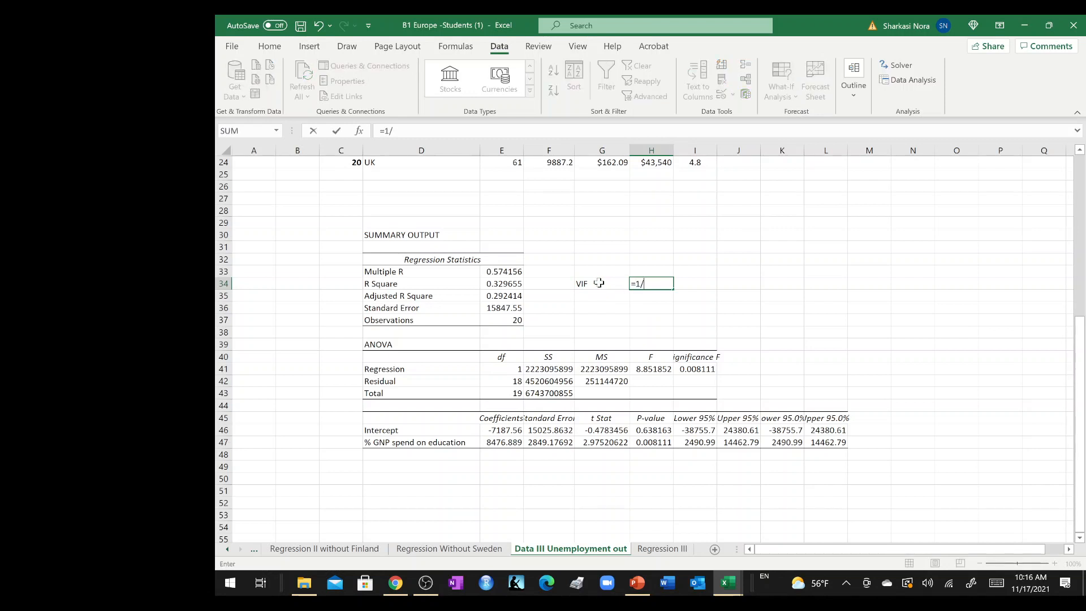
type("1/(1-")
left_click(502, 283)
type(")")
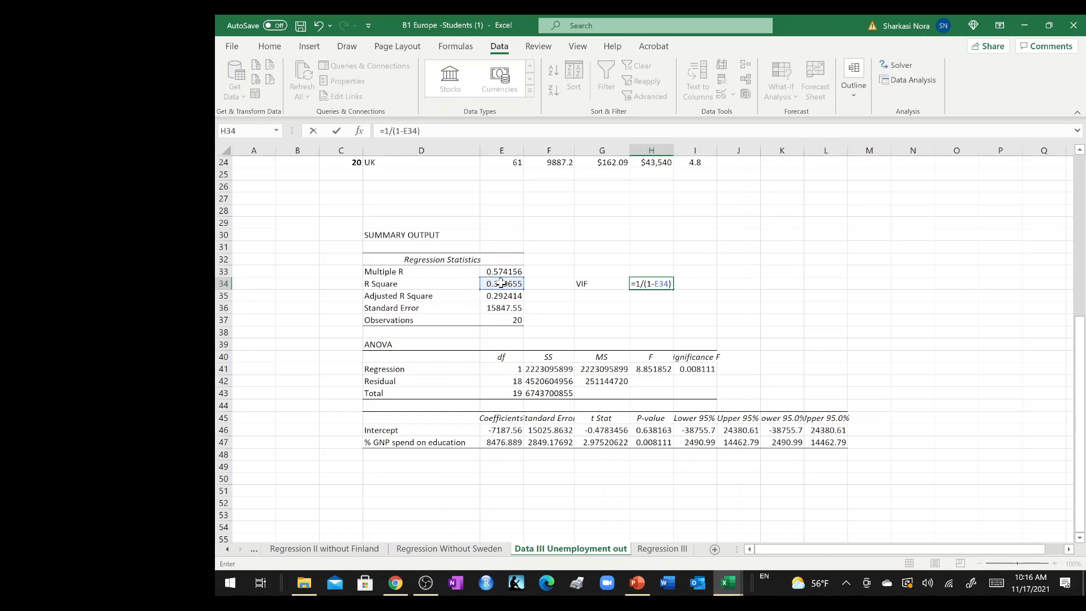
key("Return")
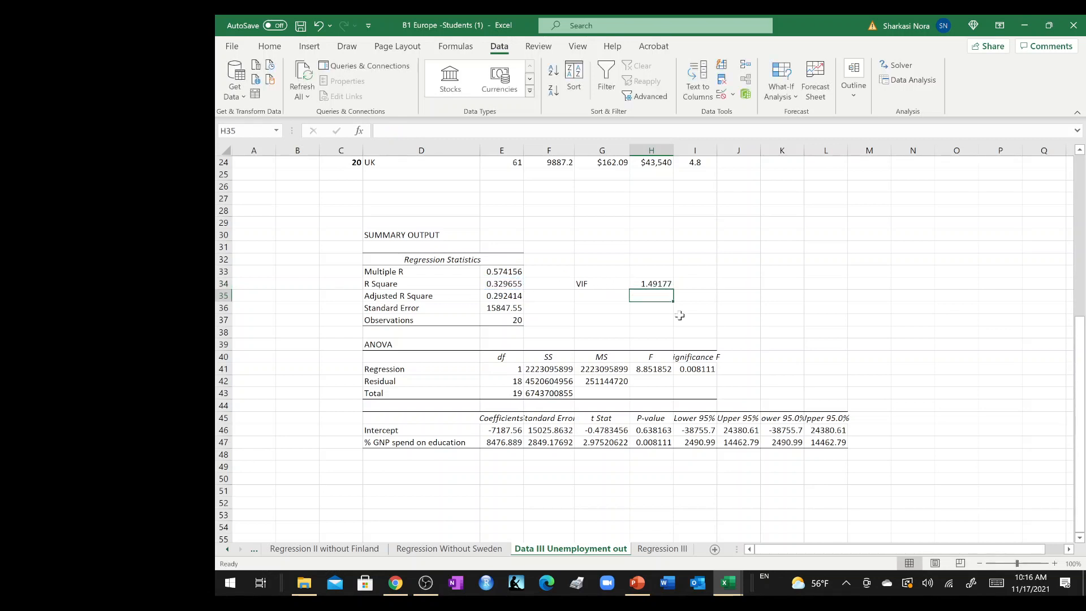
Compare the VIF on the Regression III sheet with the new one, and review the whole auxiliary regression output on the Data III sheet.
left_click(662, 549)
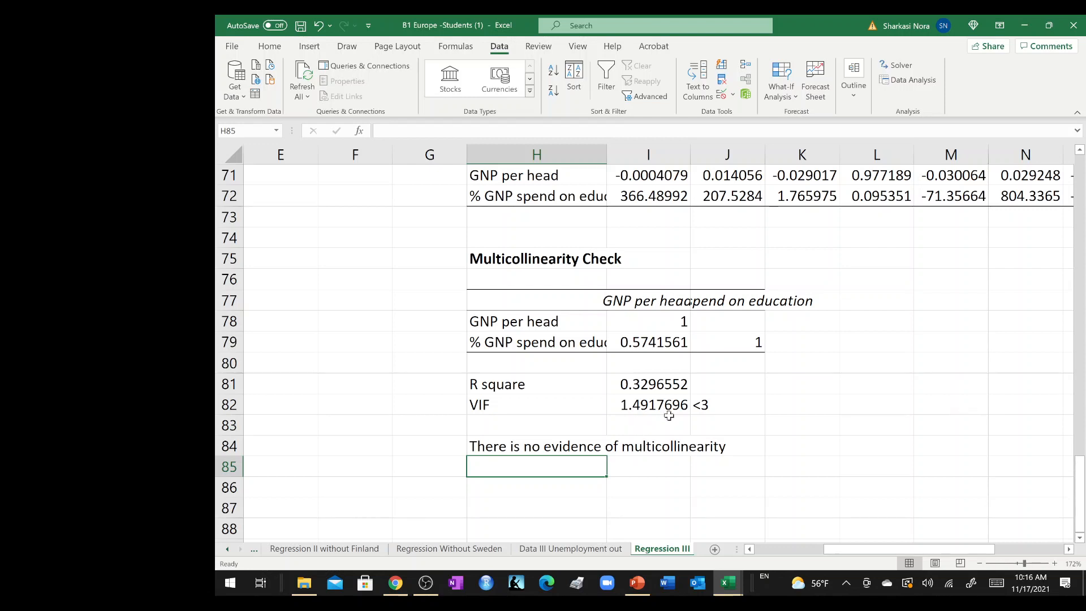
left_click(576, 549)
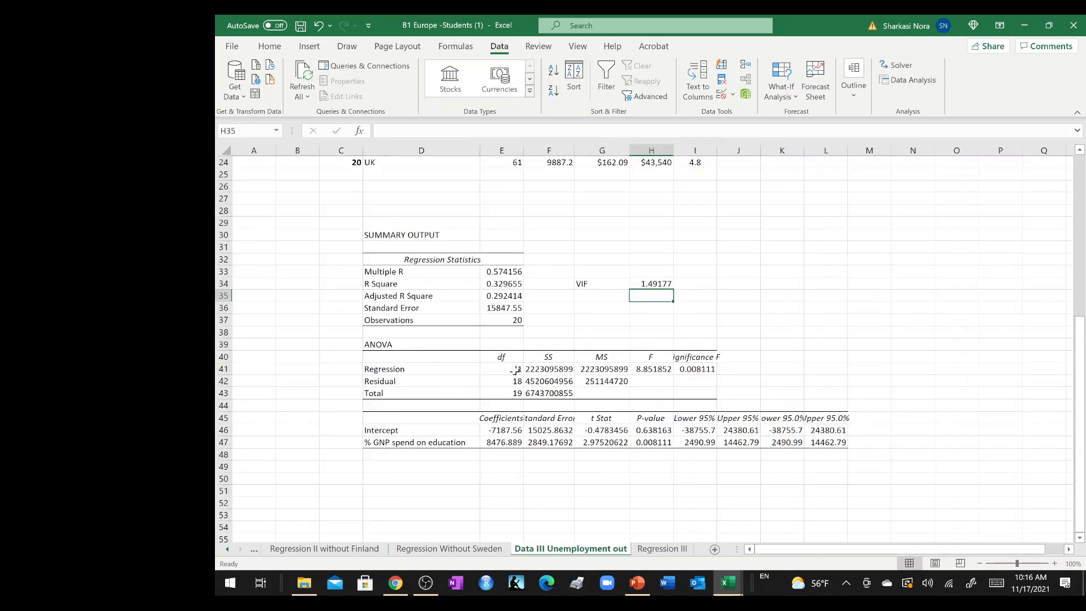
left_click(354, 233)
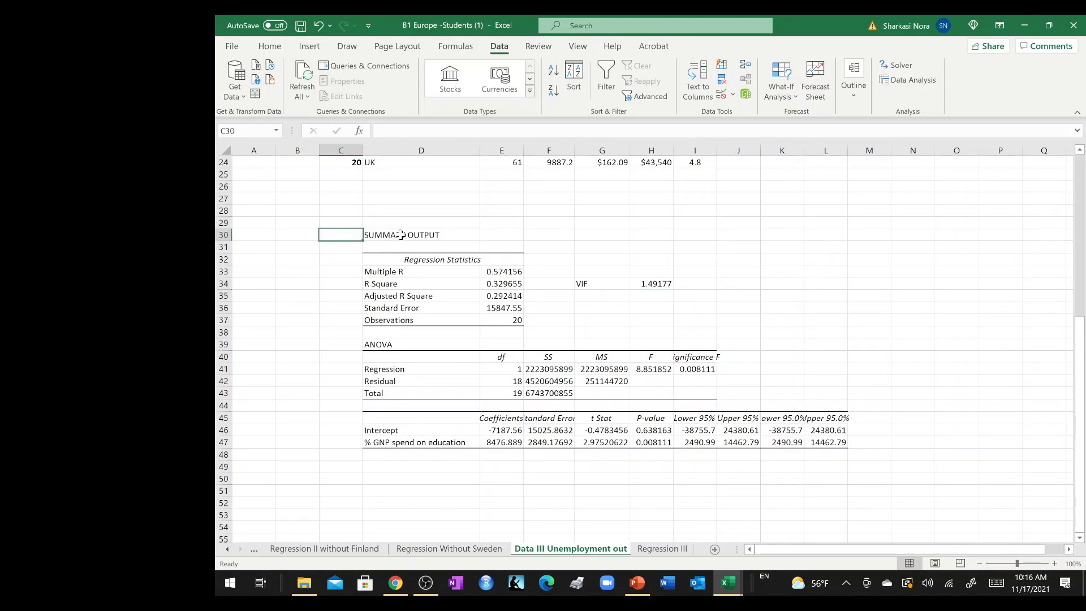
left_click_drag(401, 234, 899, 485)
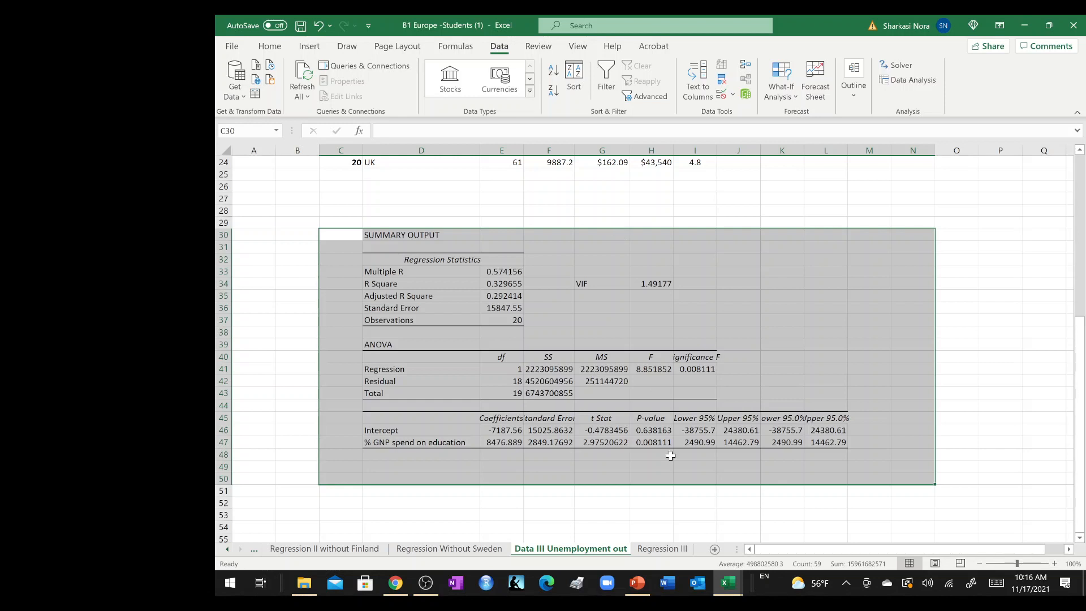
Examine the R square and VIF formulas in I81 and I82 on the Regression III sheet.
left_click(665, 549)
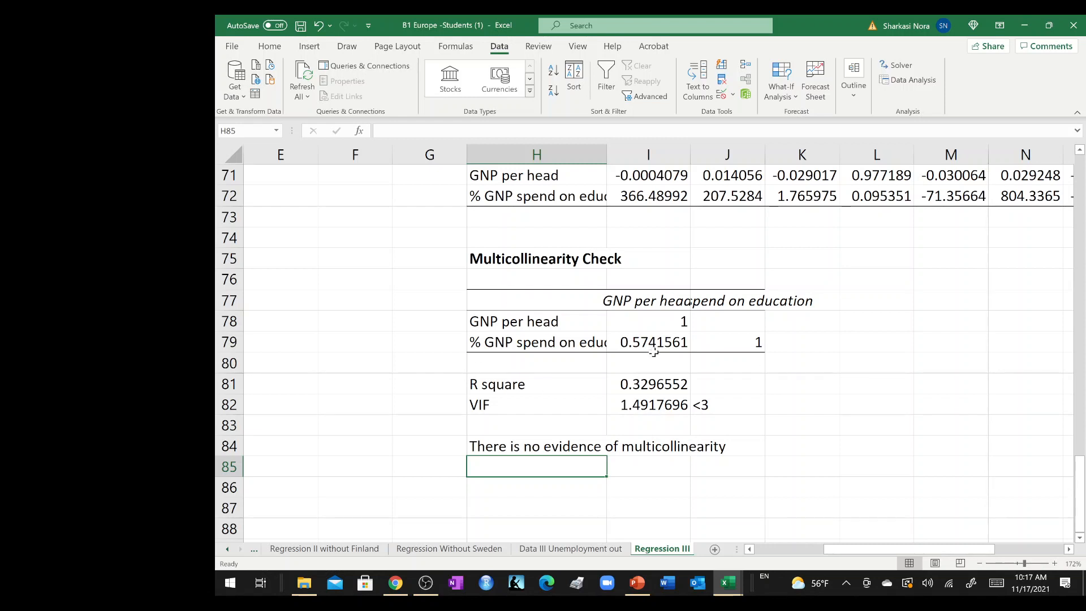
left_click(652, 387)
double_click(652, 387)
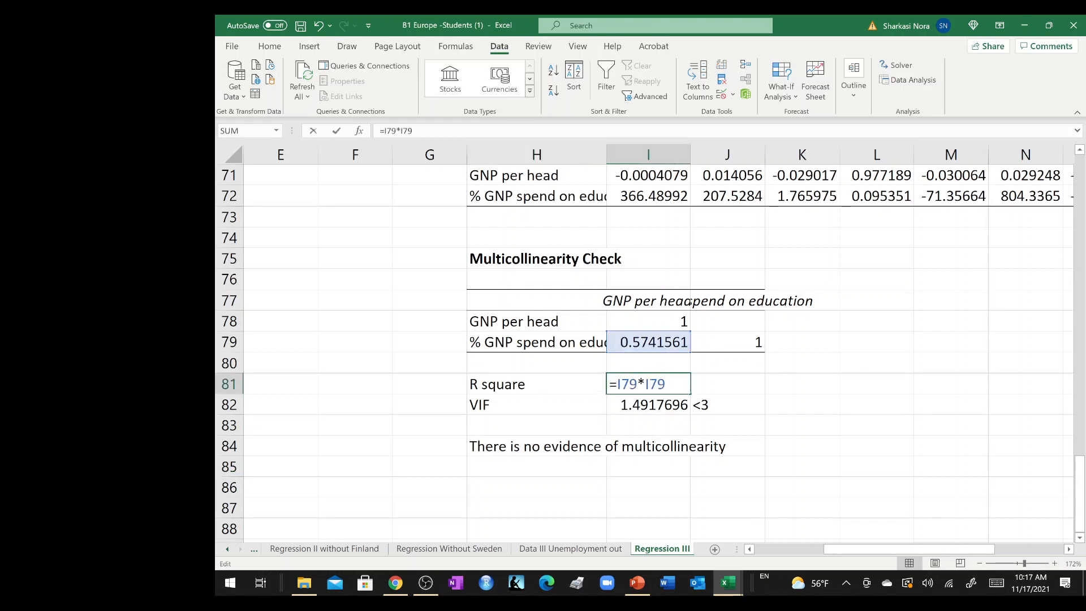
key("Escape")
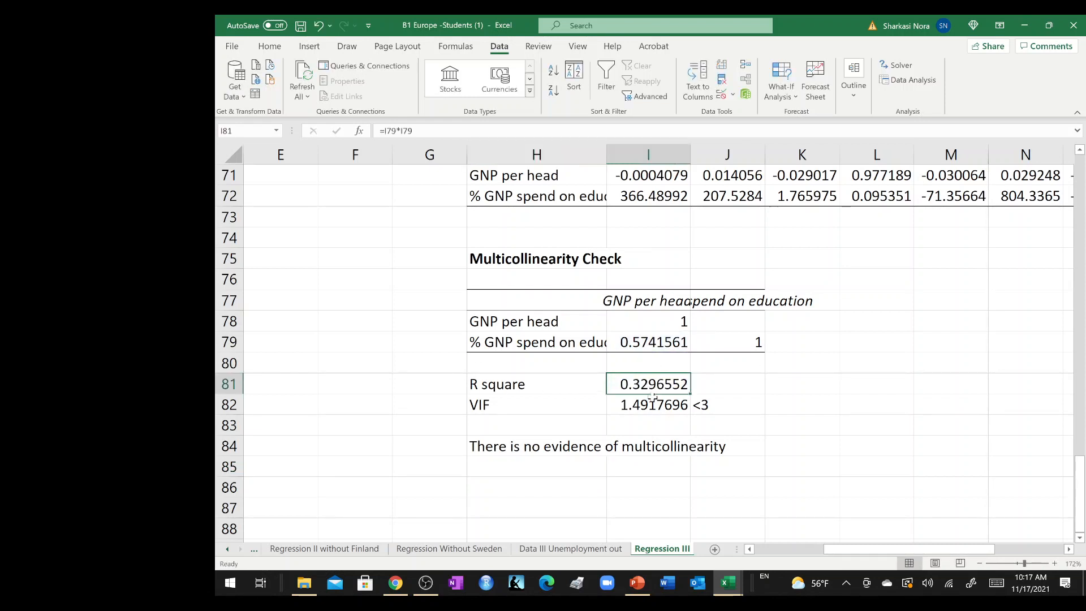
left_click(652, 403)
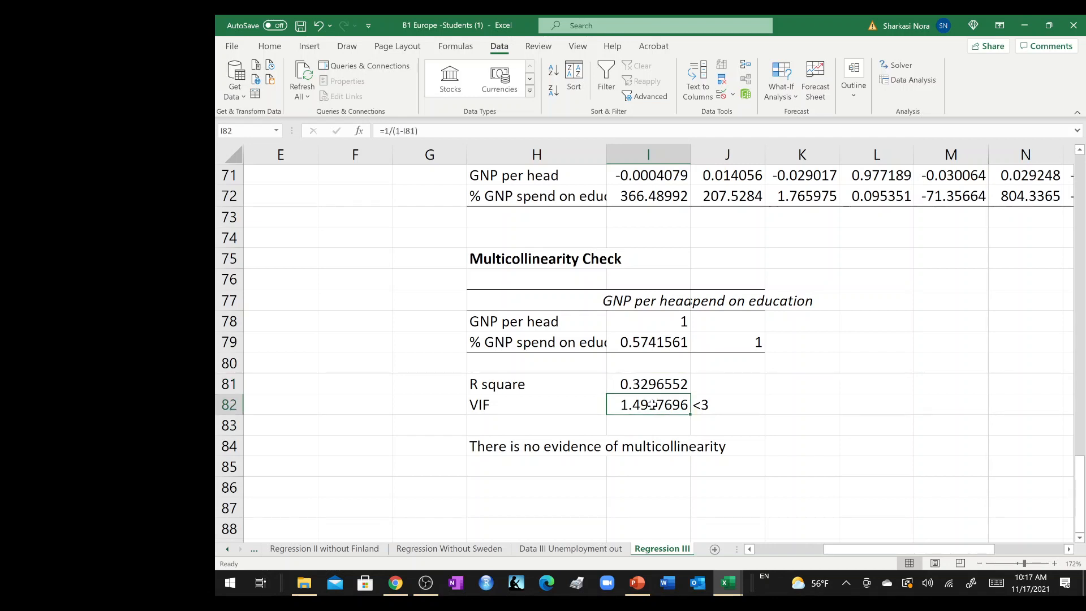
double_click(653, 405)
key("Escape")
Enter "Since the model satisfies / meets all the required assumptions" in H86, below the multicollinearity conclusion.
scroll(652, 341, "down", 1)
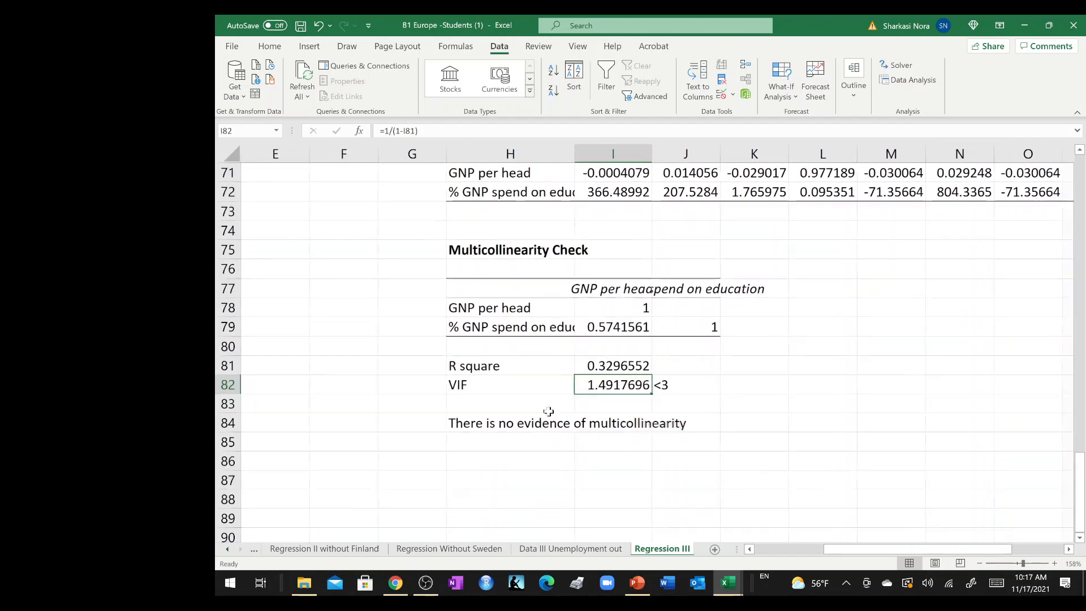
left_click(481, 468)
type("T")
key("BackSpace")
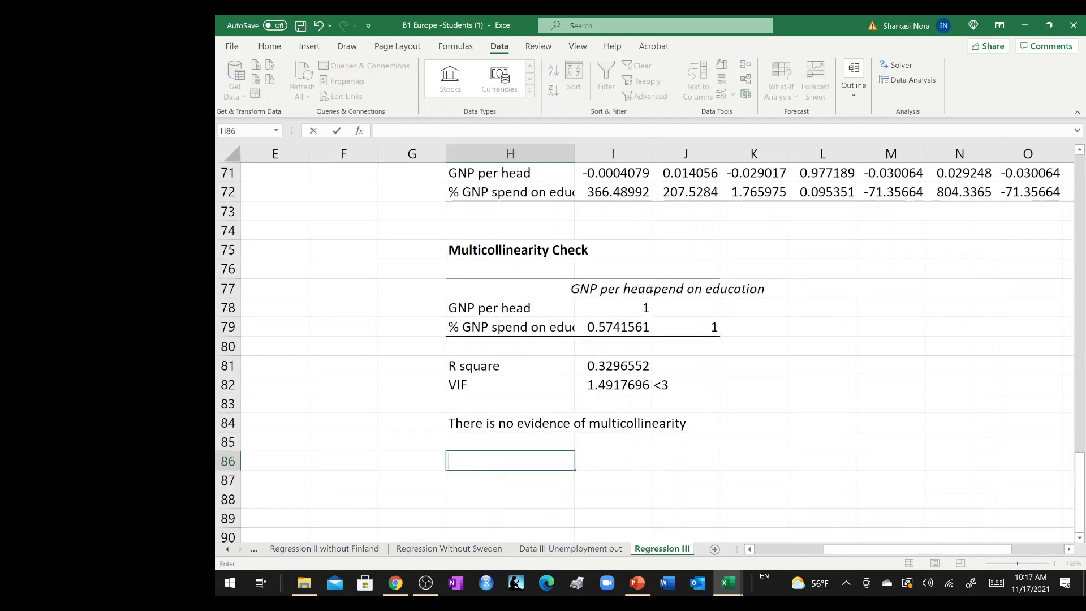
type("Since the model ")
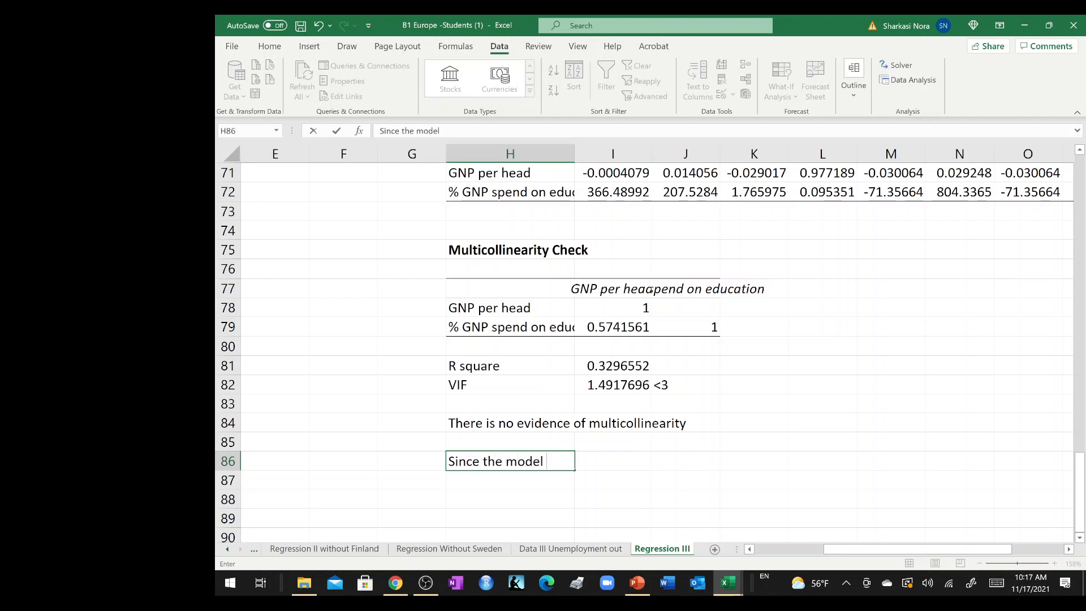
type("satisfies / meets ")
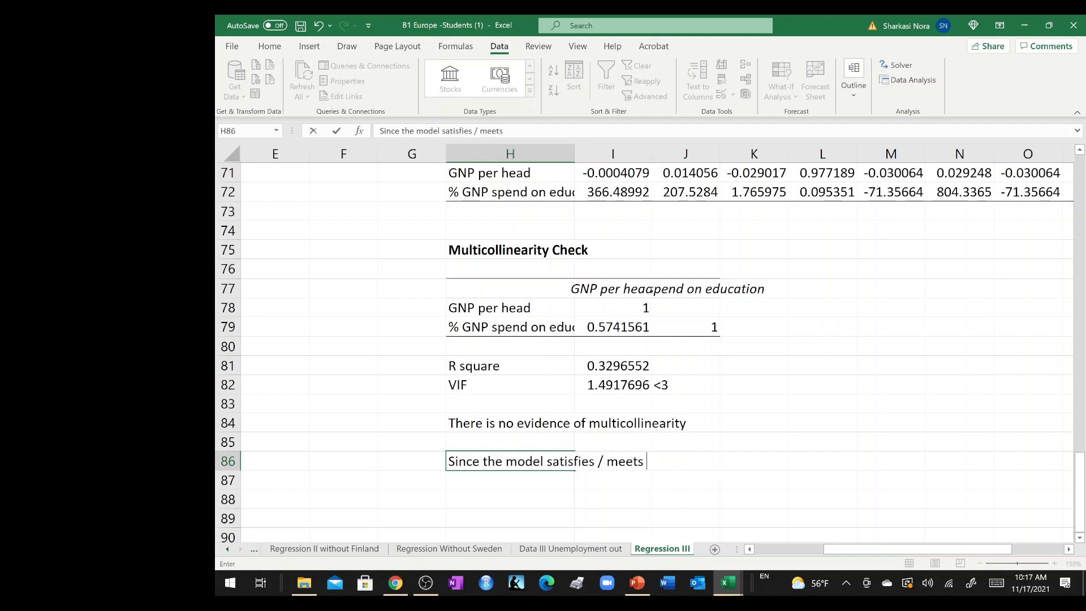
type("all the requir")
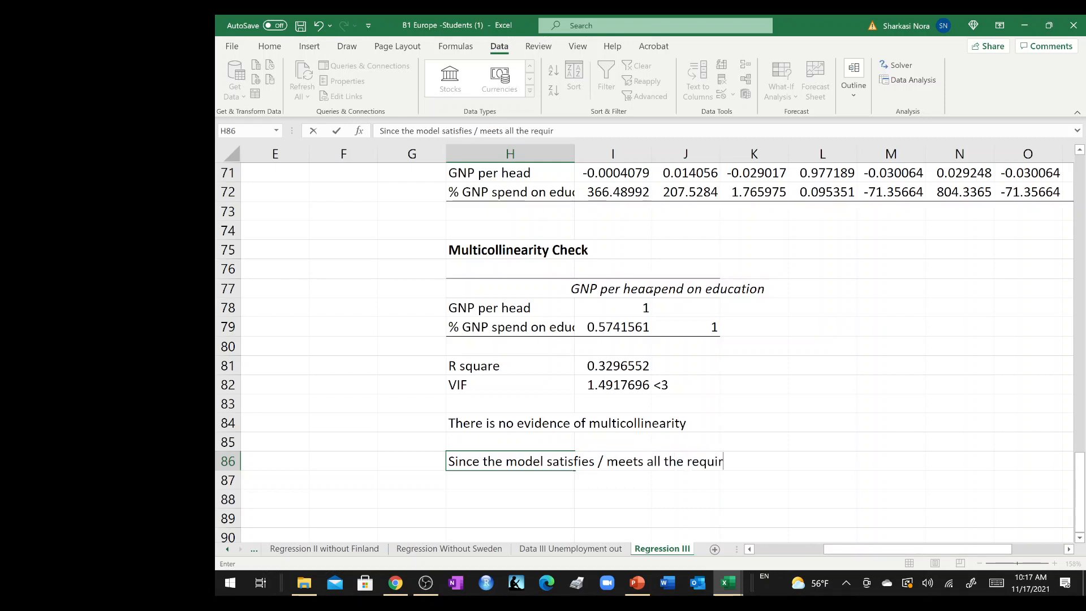
type("ed assumptions")
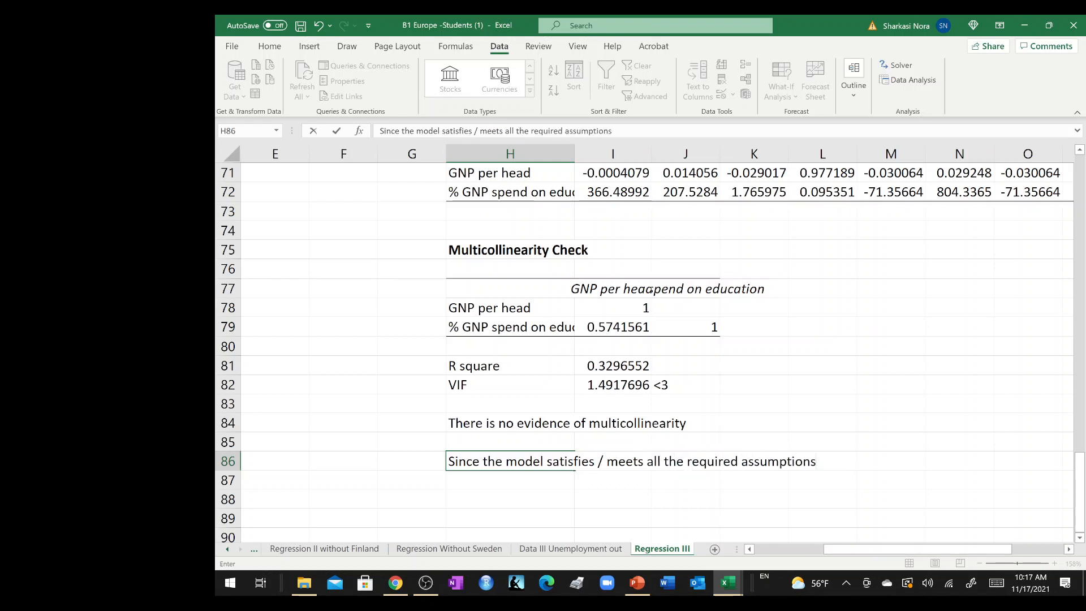
key("Return")
Enter "The coefficients of the independent variables are validated" in H87, continuing the overall conclusion.
type("There")
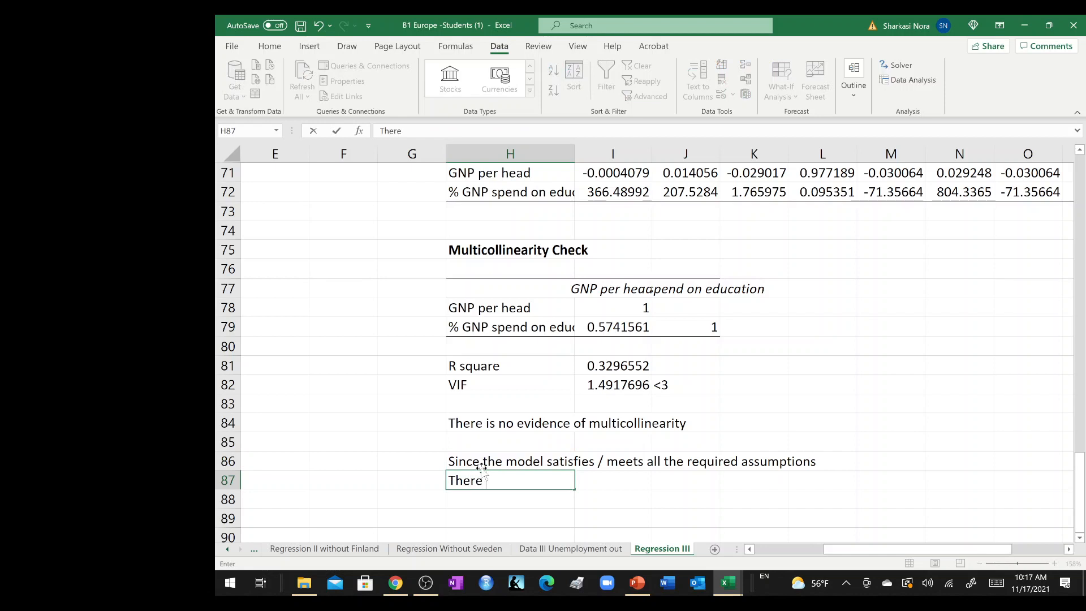
key("BackSpace")
key("BackSpace")
key("BackSpace")
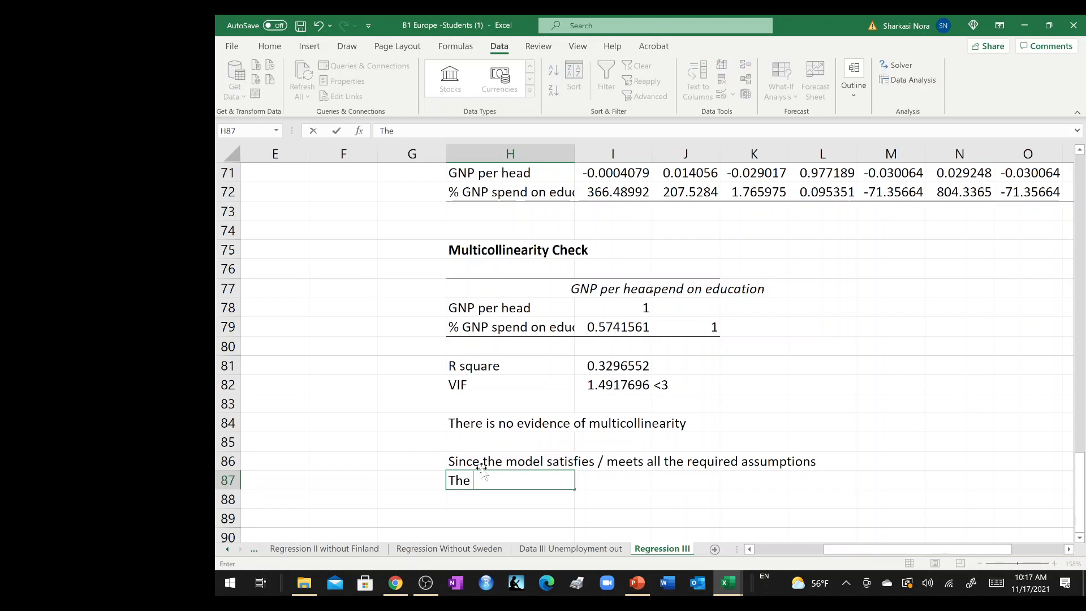
type("e coeffi")
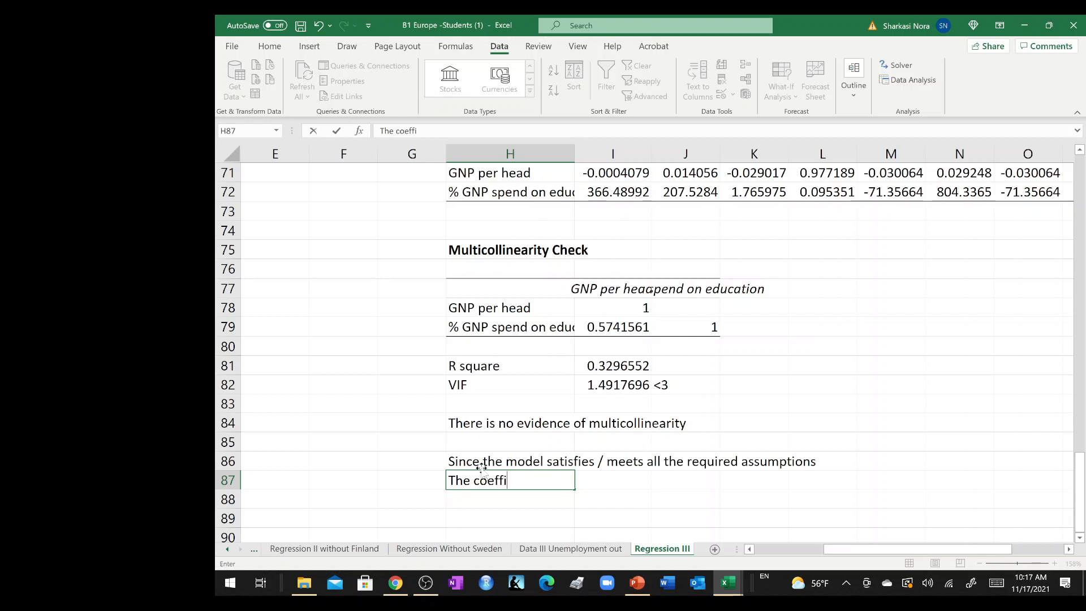
type("cients of t")
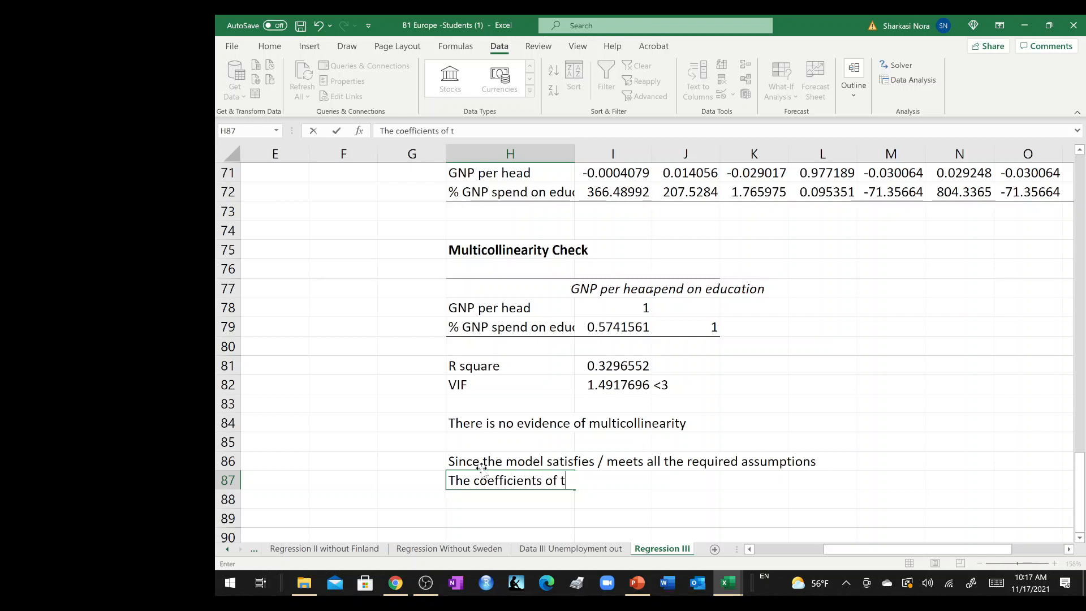
type("he invd")
type("epe")
type("ndent v")
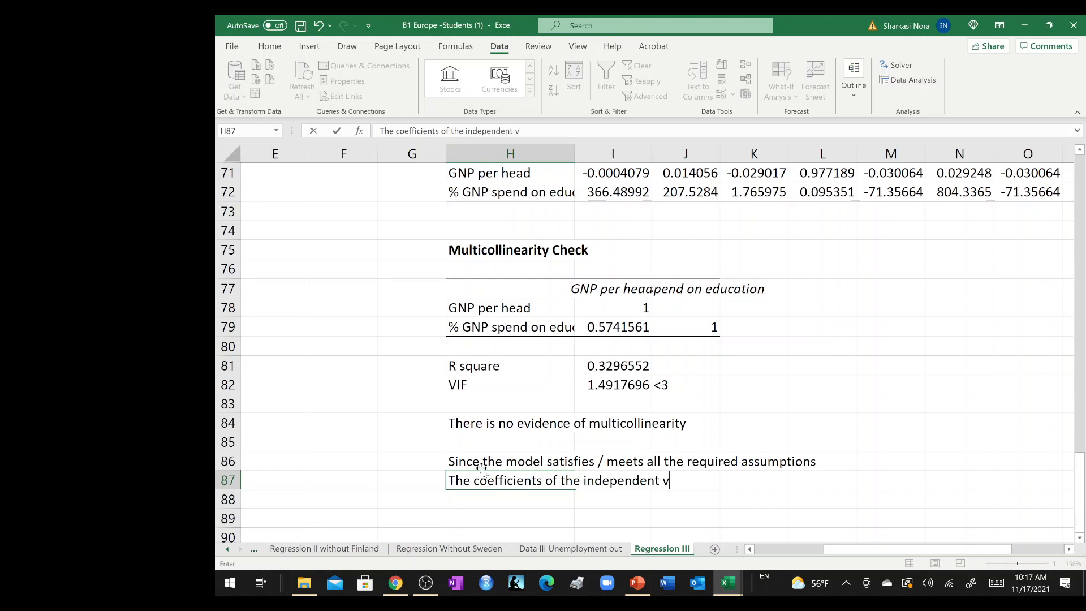
type("ariables are")
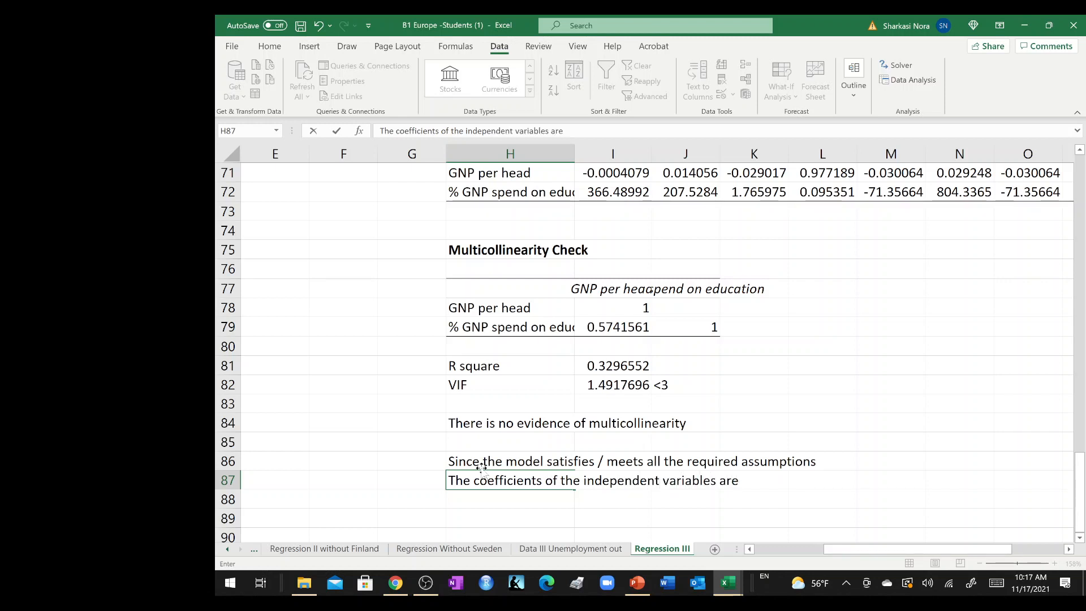
type(" validate")
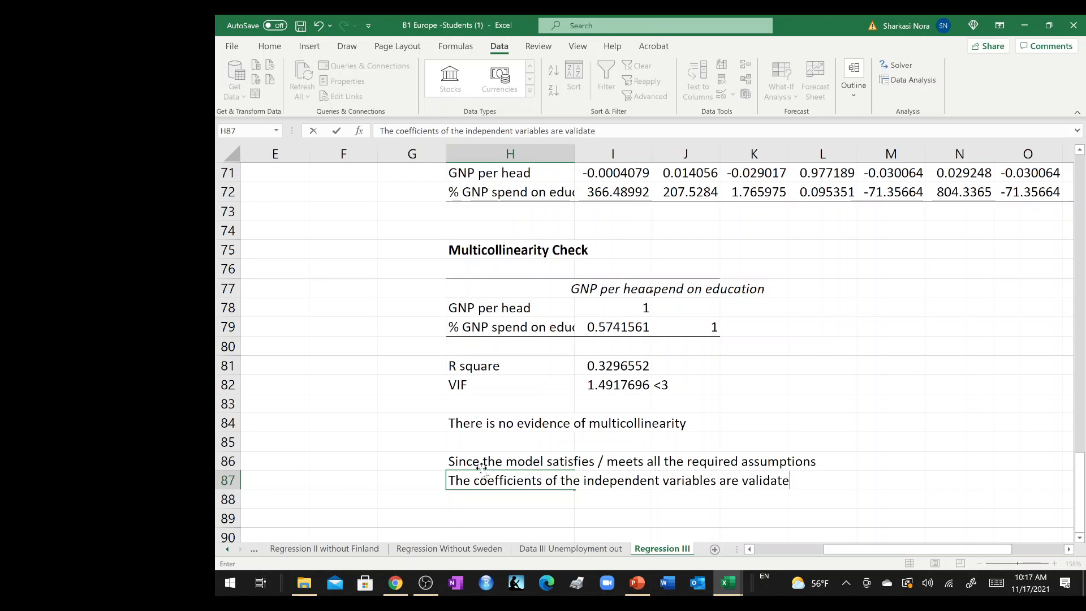
type("d")
key("Return")
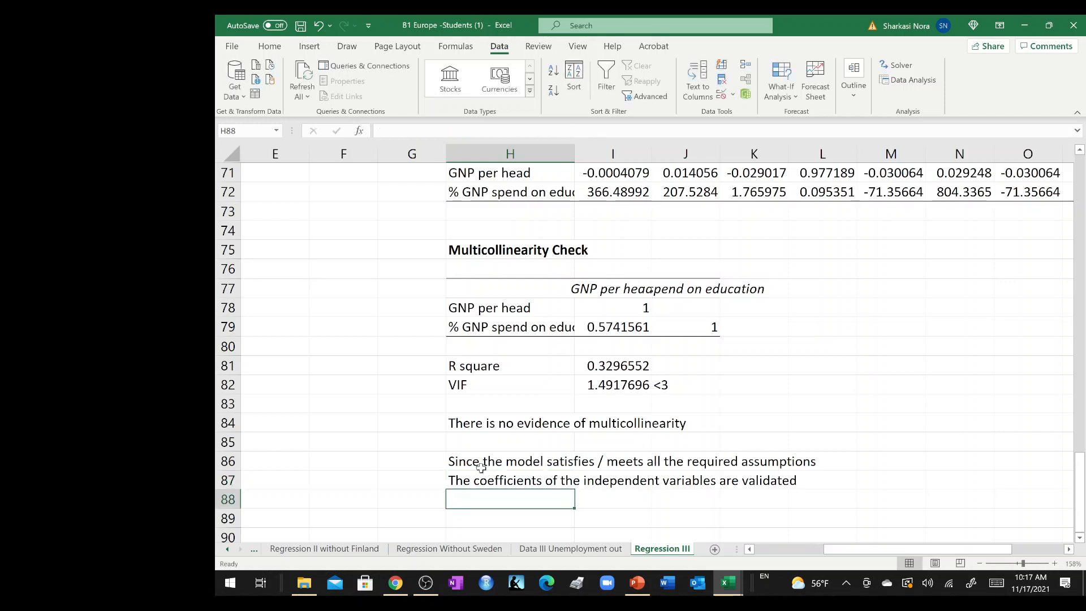
Insert the word "significant" before "coefficients" in the conclusion text in H87.
double_click(481, 479)
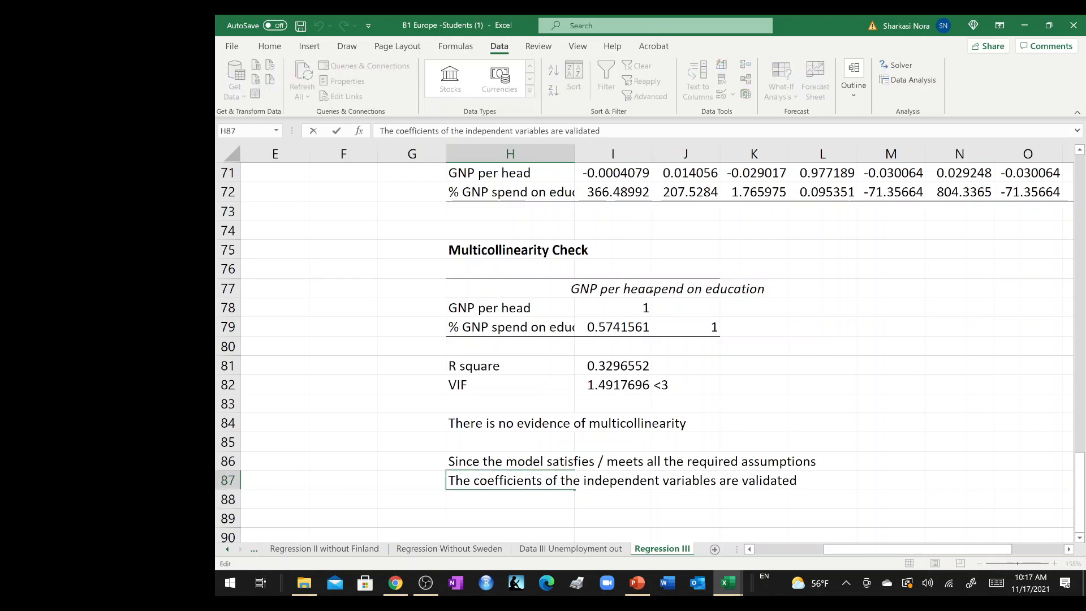
type("signi")
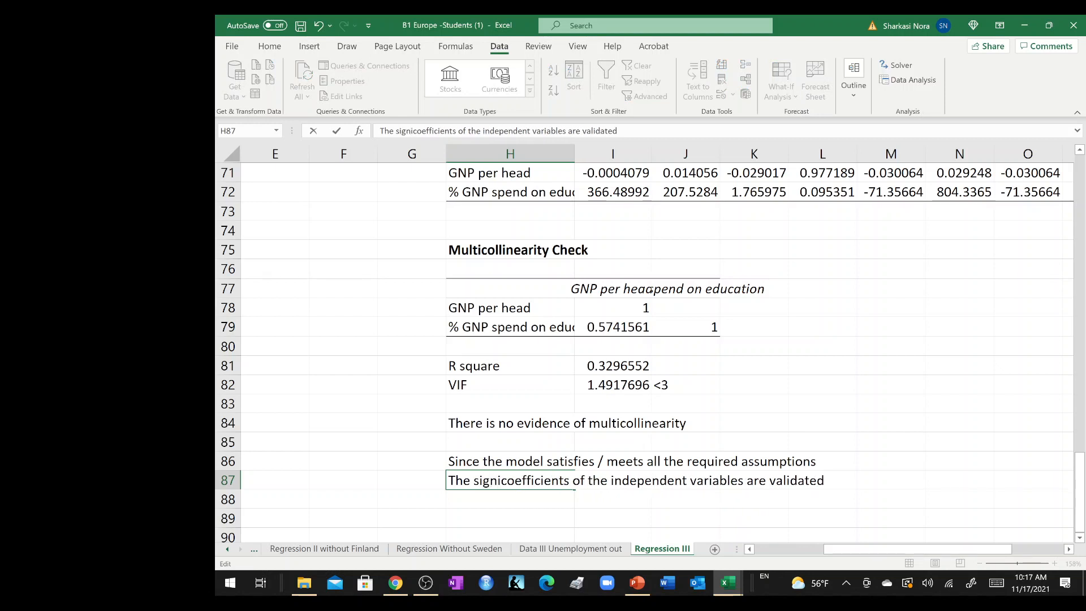
type("ficat")
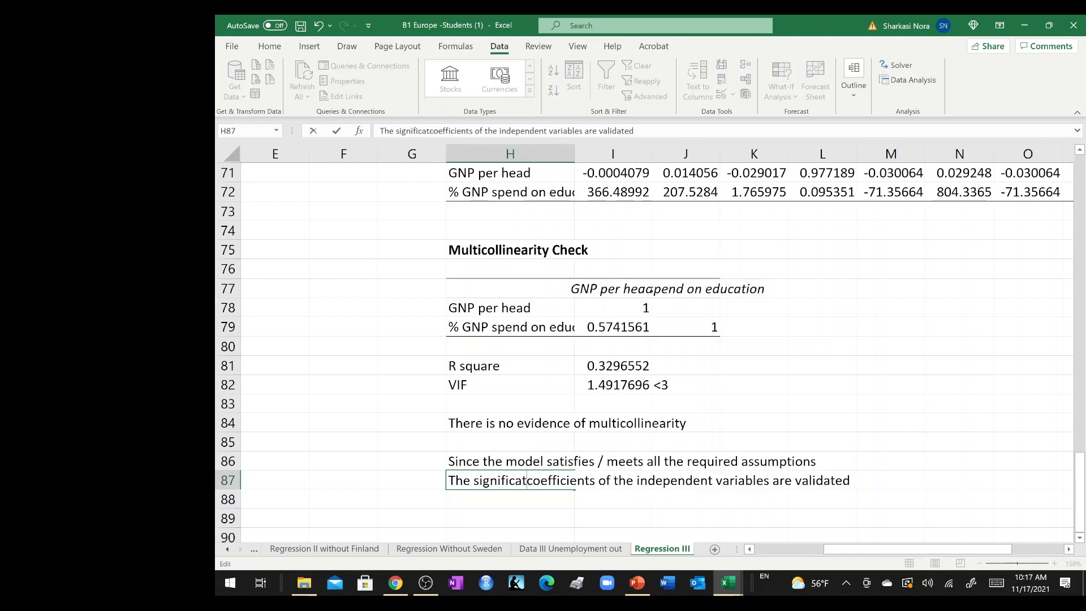
key("BackSpace")
type("nt")
key("Return")
Begin a note with "An" in A20, directly below the coefficients table of the main regression output.
scroll(474, 480, "up", 3)
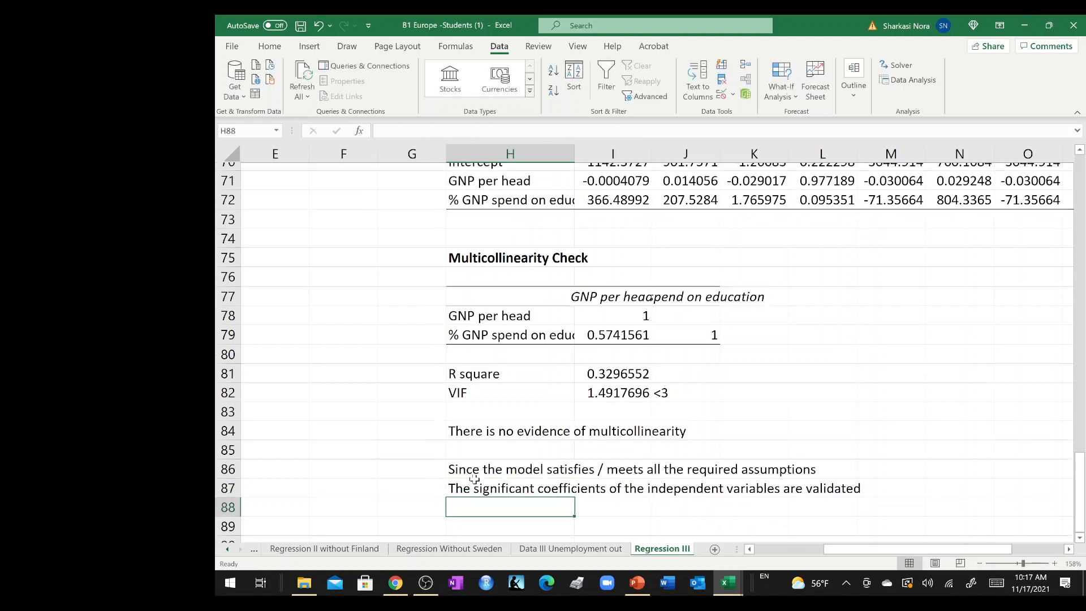
scroll(474, 480, "up", 9)
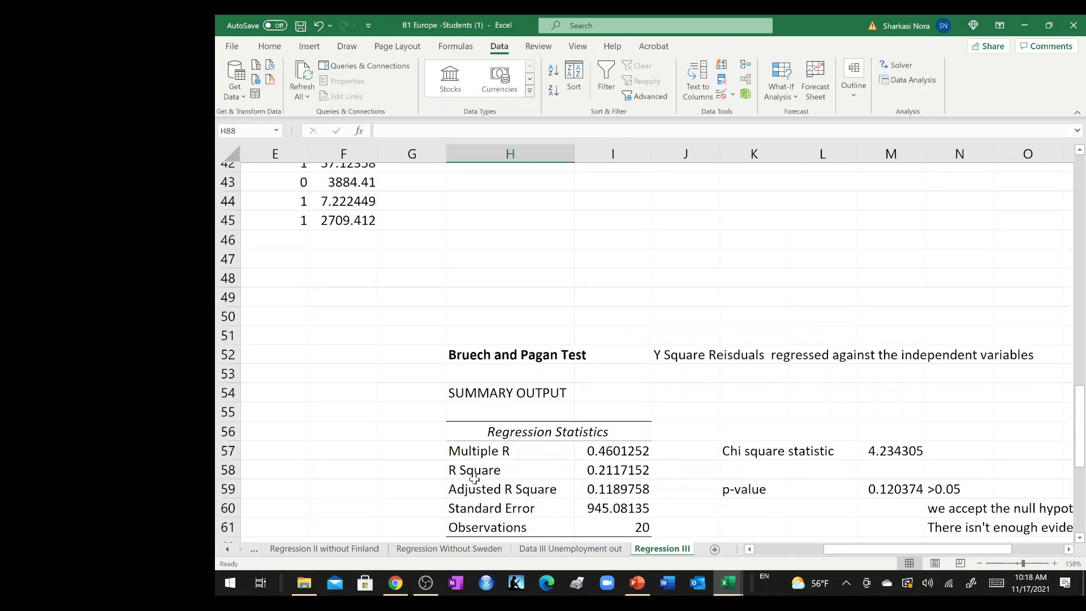
scroll(474, 479, "up", 6)
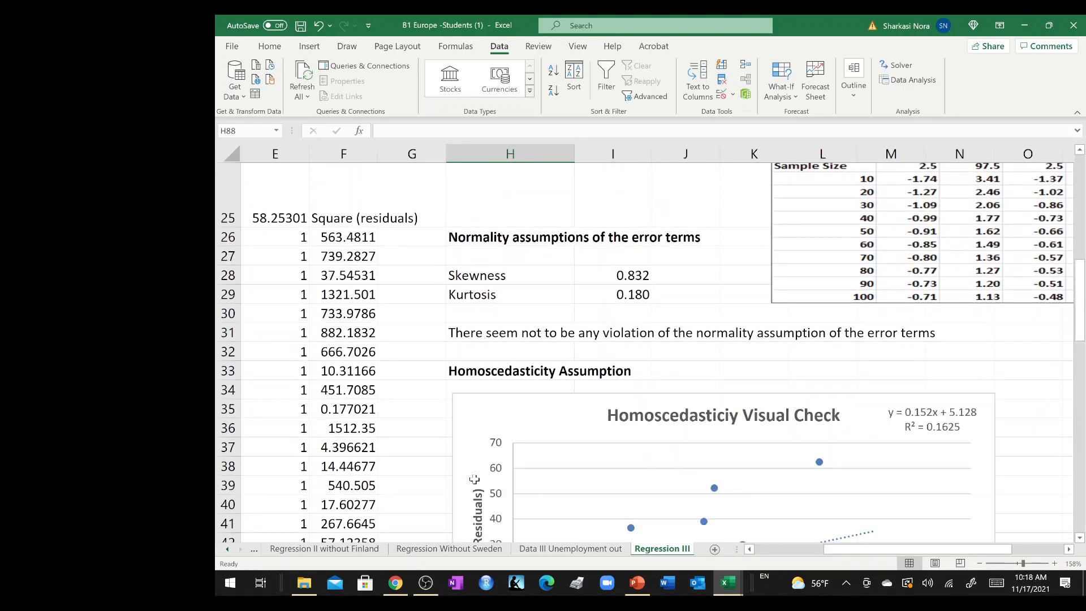
scroll(474, 479, "up", 5)
scroll(474, 479, "left", 3)
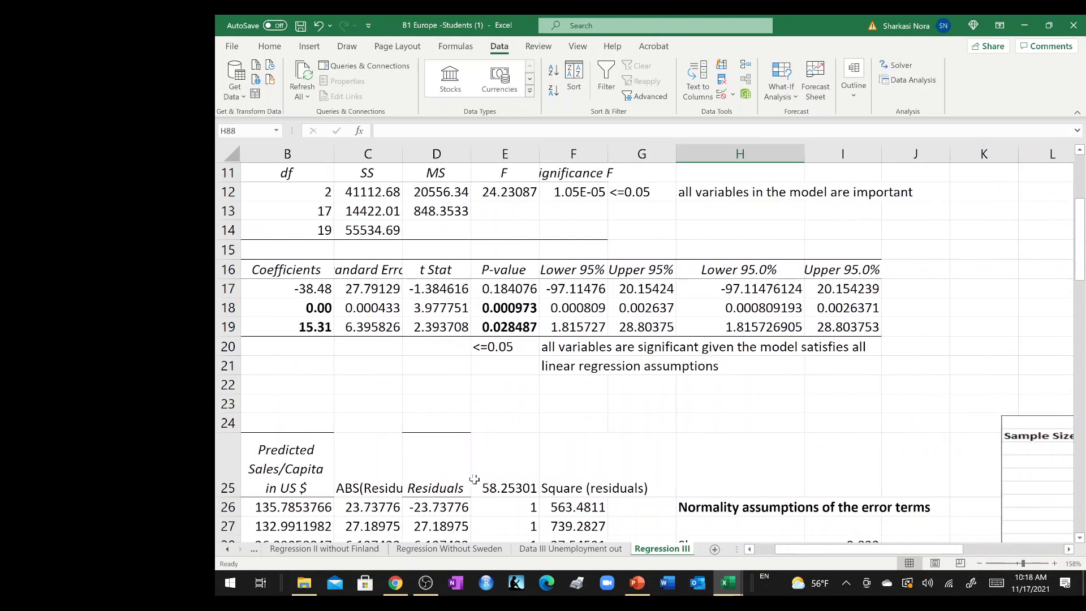
scroll(474, 479, "left", 1)
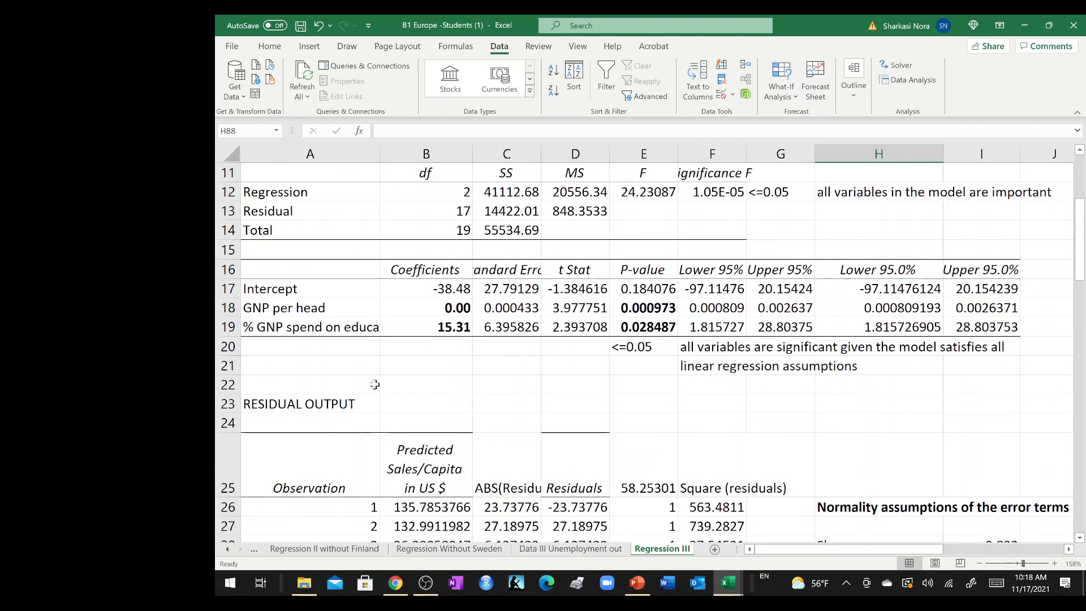
left_click(338, 345)
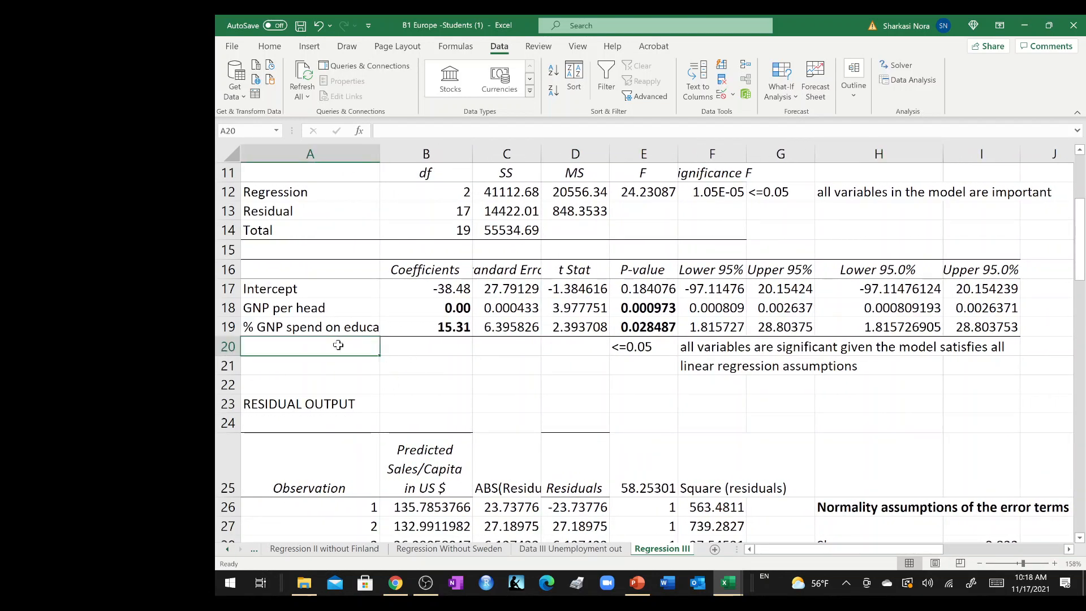
type("An")
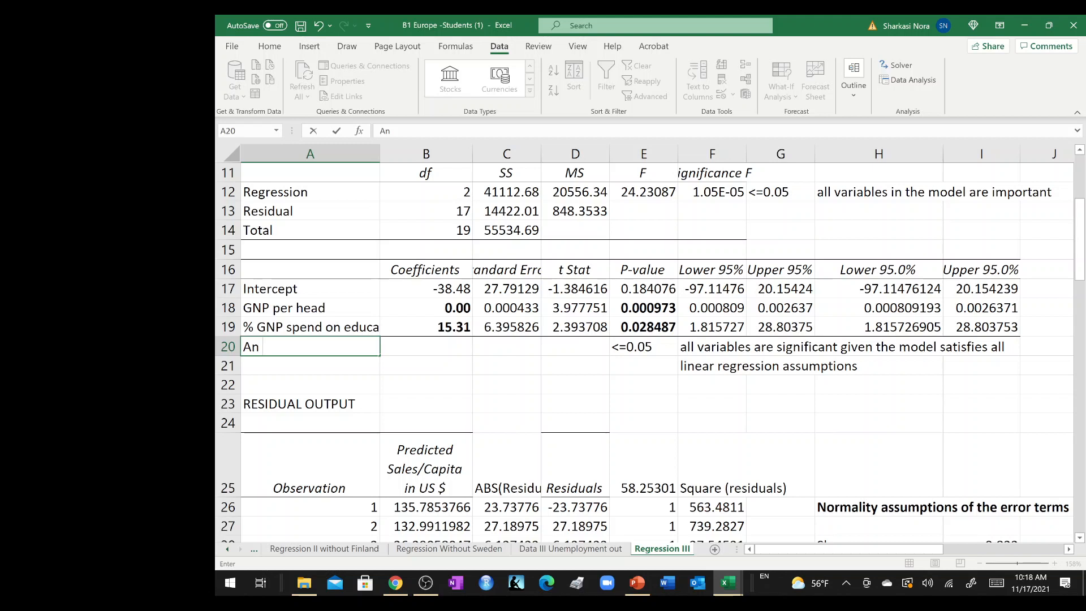
Display the GNP per head coefficient in B18 with four decimal places.
left_click(415, 303)
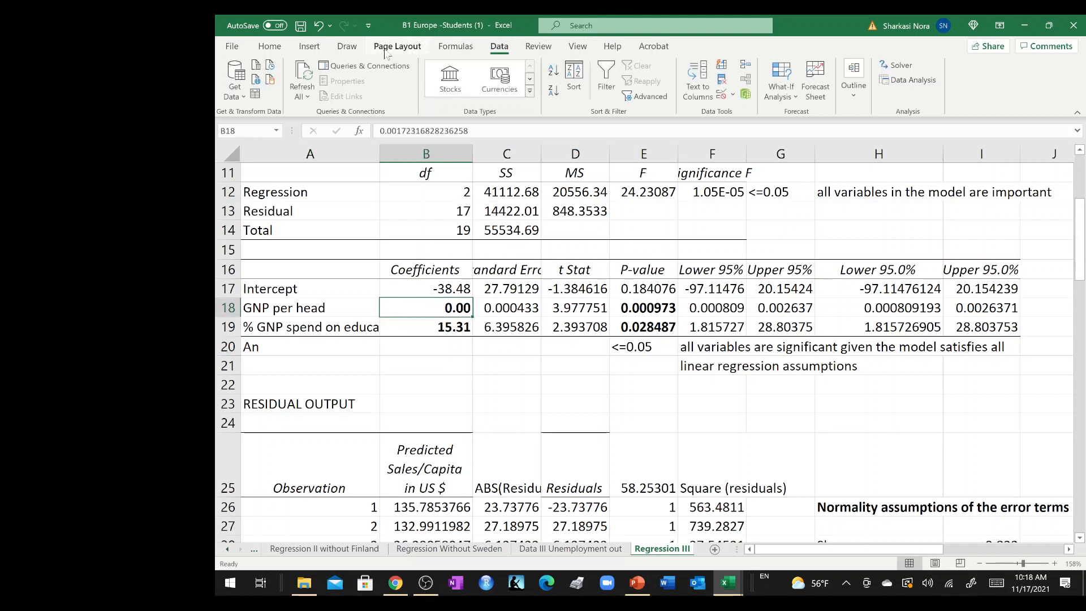
left_click(310, 46)
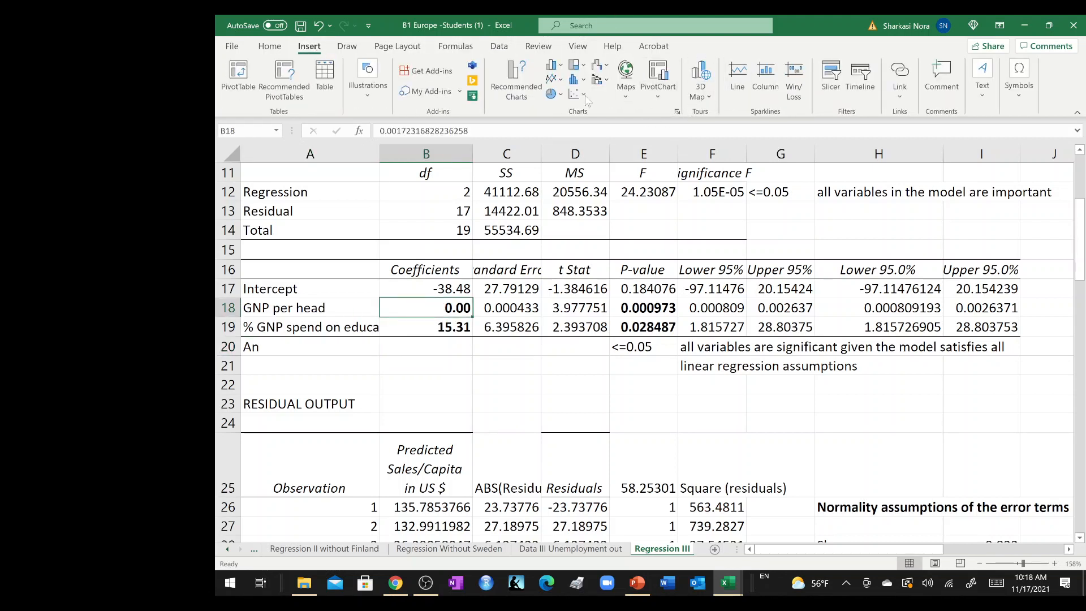
left_click(277, 46)
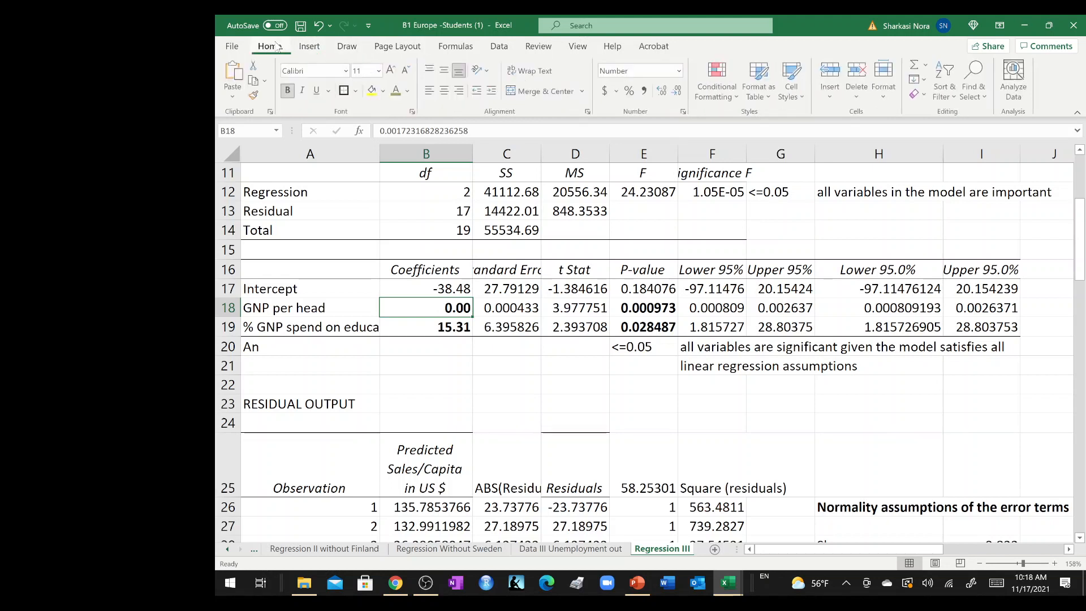
left_click(679, 92)
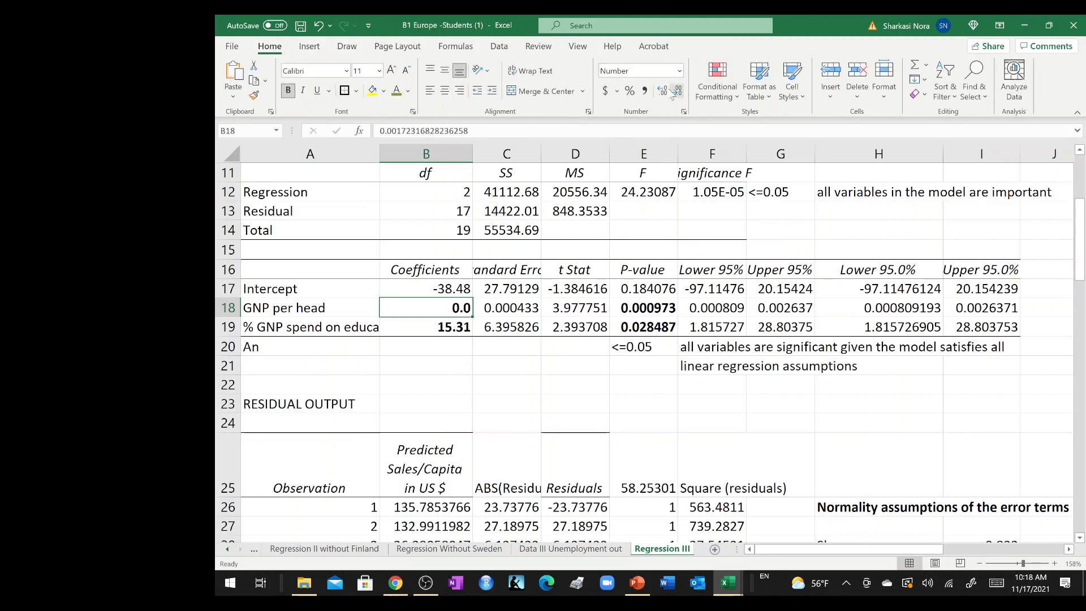
left_click(666, 92)
left_click(665, 91)
left_click(665, 92)
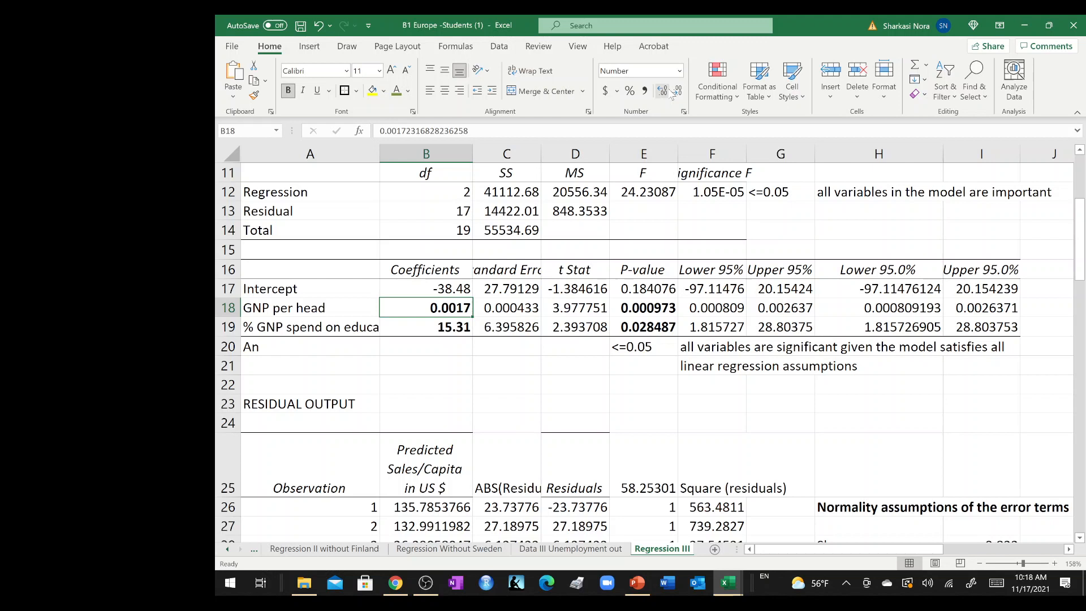
Rewrite the note in A20 as "A one unit increase of GNP/head will yield 0.0014 increase".
double_click(322, 352)
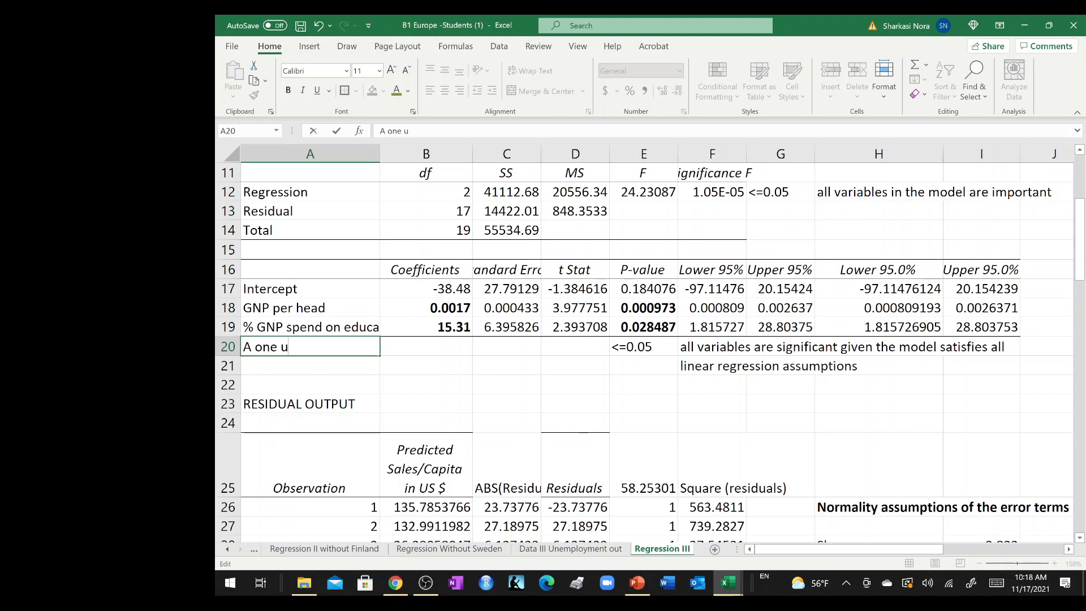
key("BackSpace")
type("nit o")
key("BackSpace")
type("increase o")
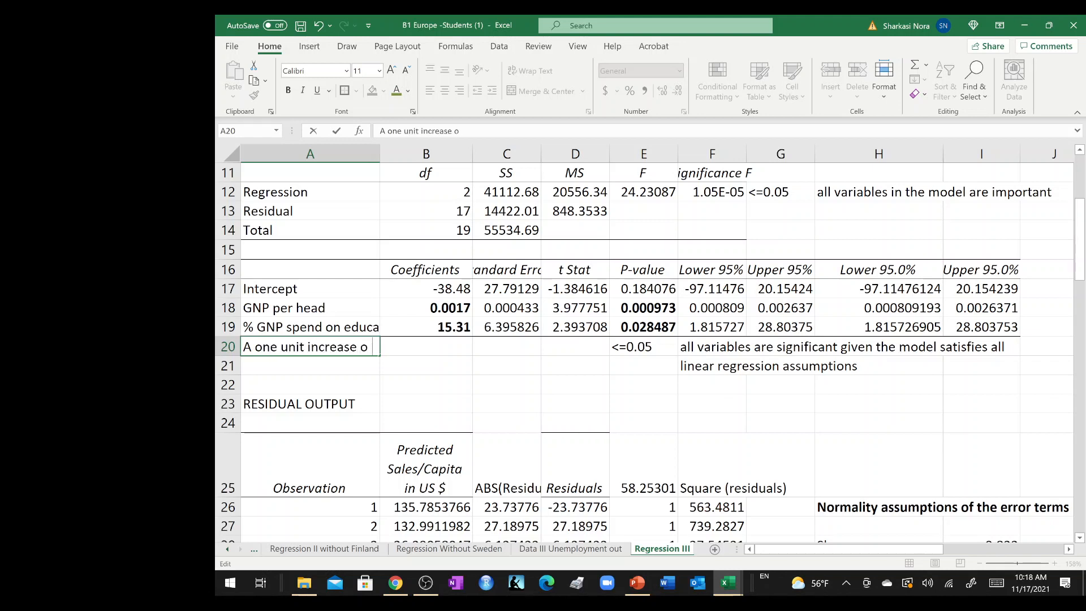
type("f GNP.")
key("BackSpace")
type("/head will ")
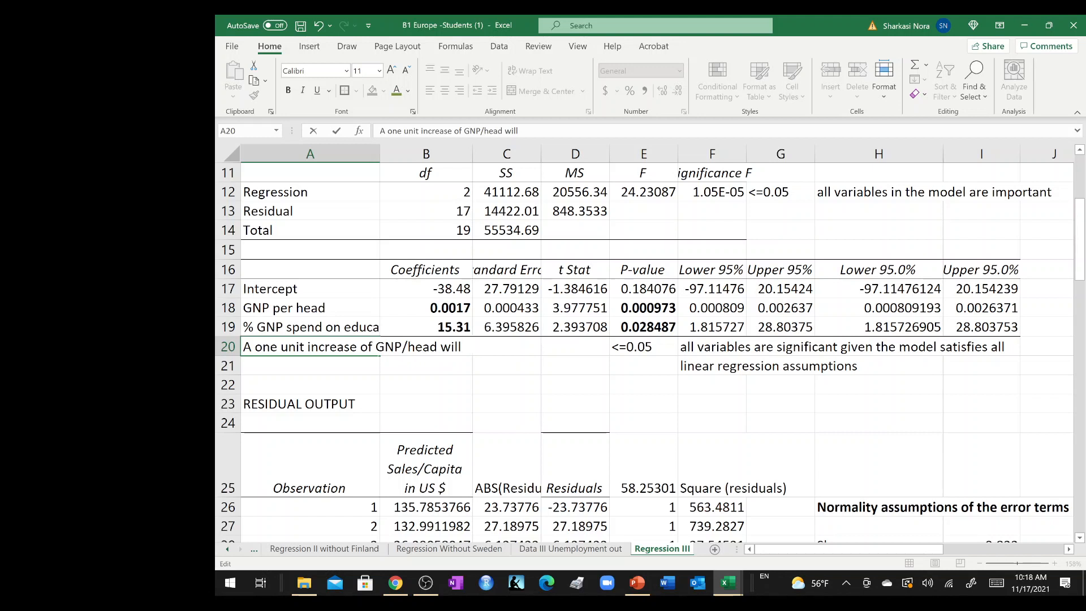
type("yield 0.00")
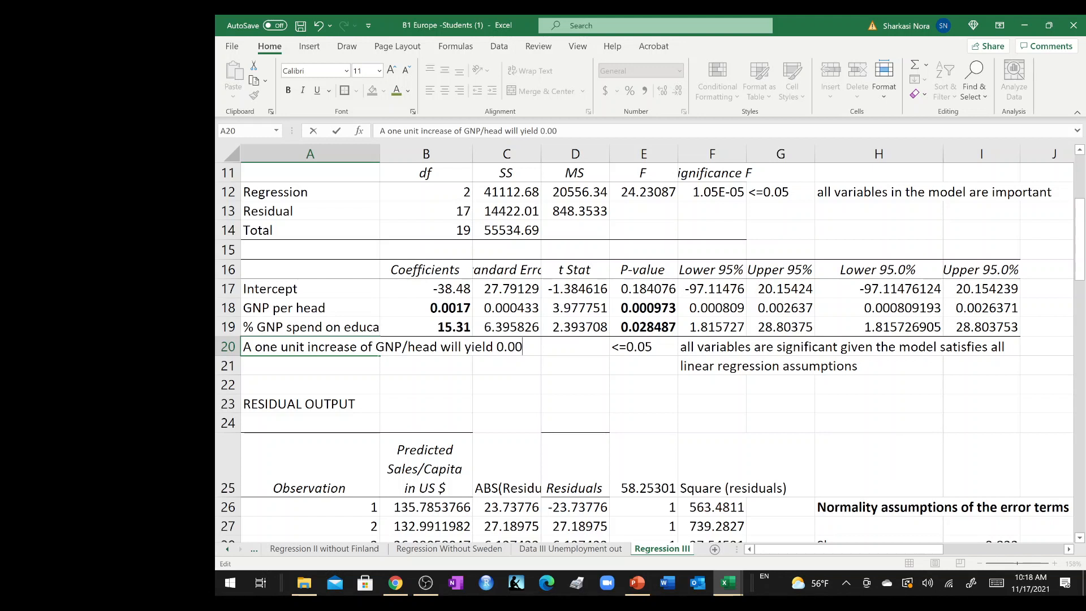
type("14 increase")
key("Return")
Complete the GNP per head interpretation by entering "in sales per capita" in A21.
type("in sales")
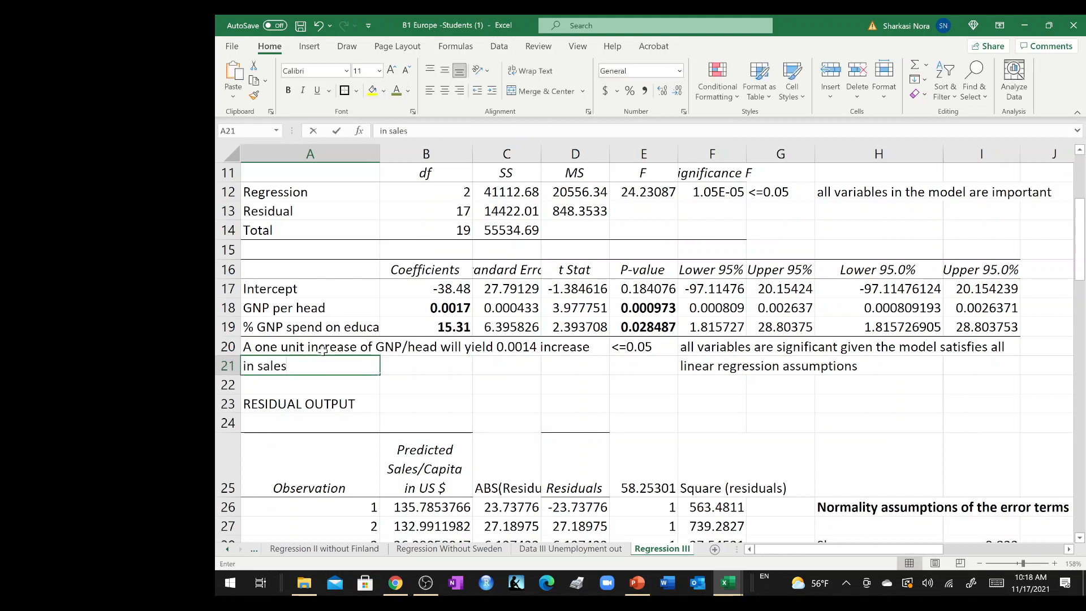
type(" per capital")
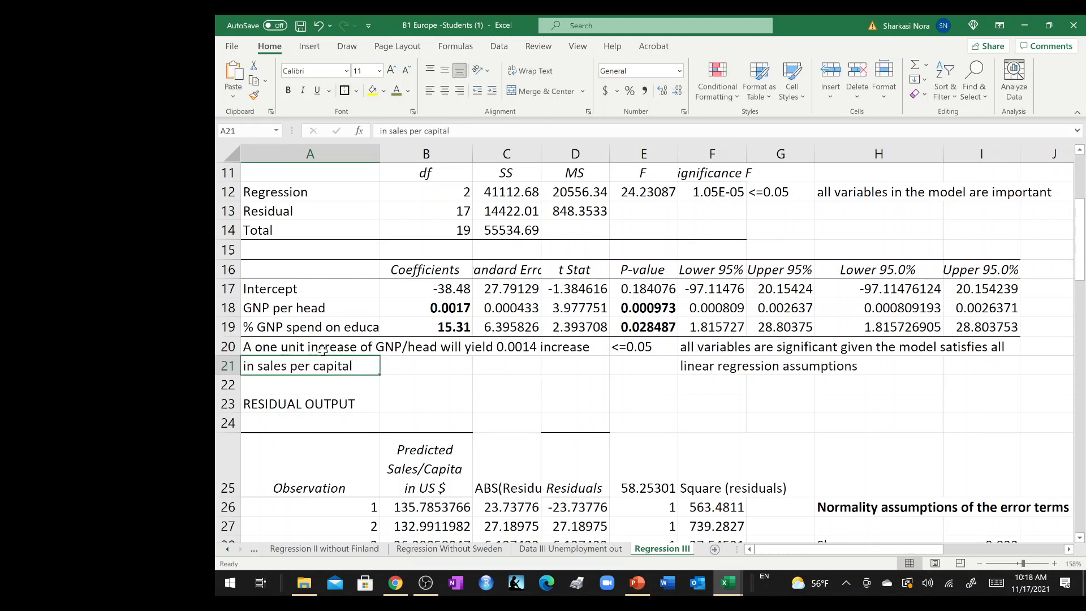
double_click(335, 366)
key("BackSpace")
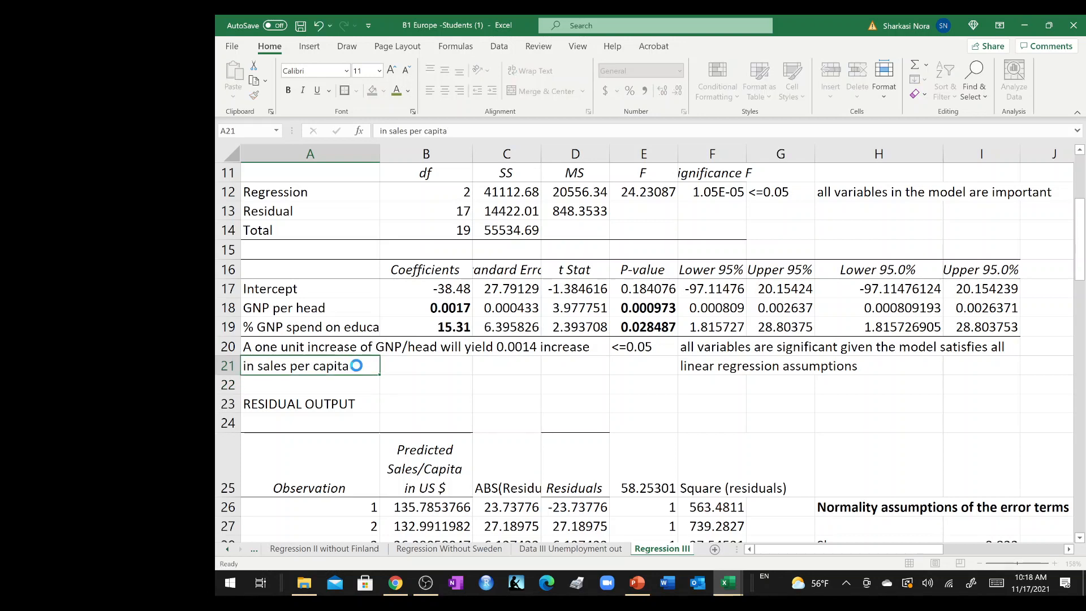
left_click(518, 401)
Switch to the Module III presentation in PowerPoint and review slides 53 to 55 on heteroscedasticity and autocorrelation.
left_click(640, 588)
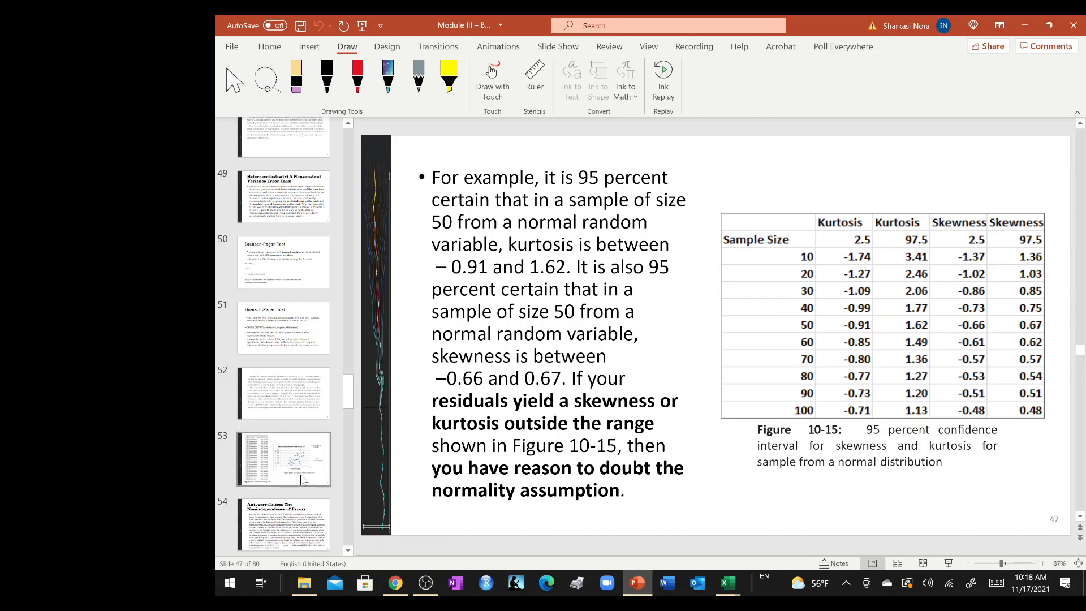
left_click(303, 478)
scroll(303, 478, "down", 4)
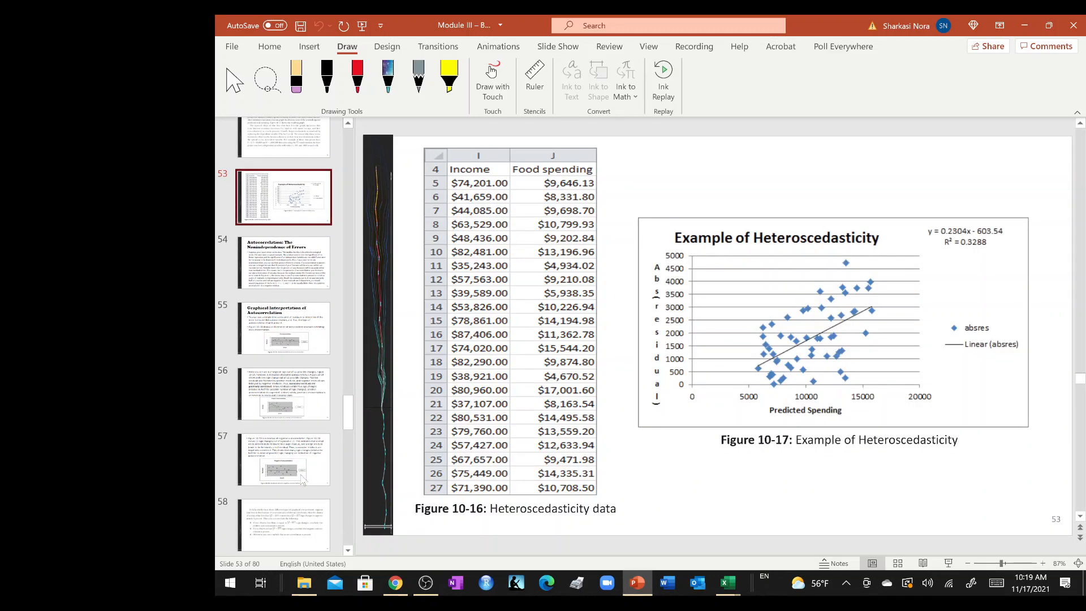
left_click(272, 331)
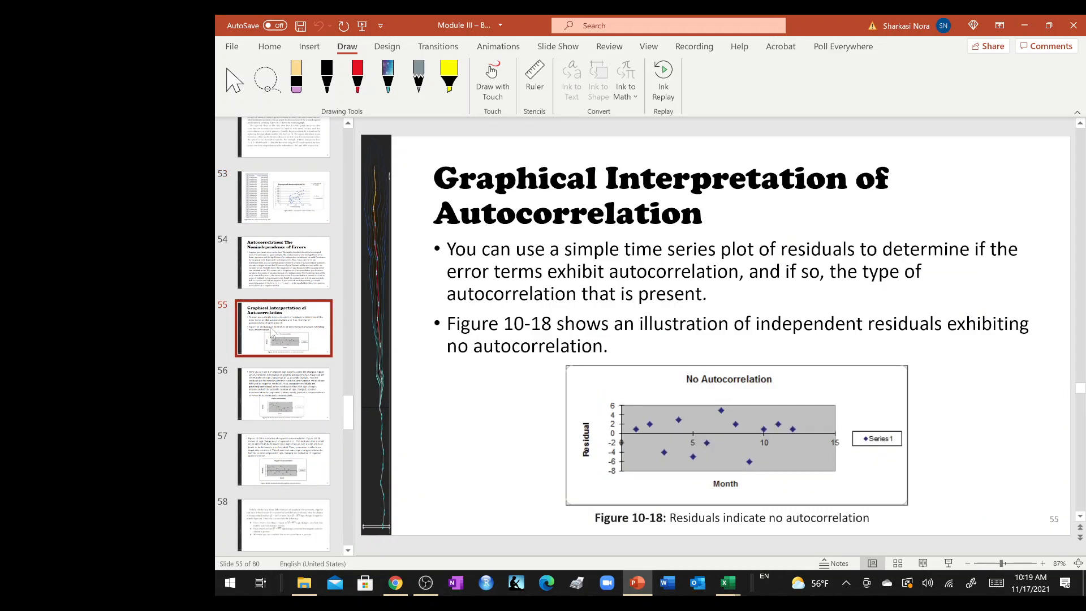
left_click(283, 264)
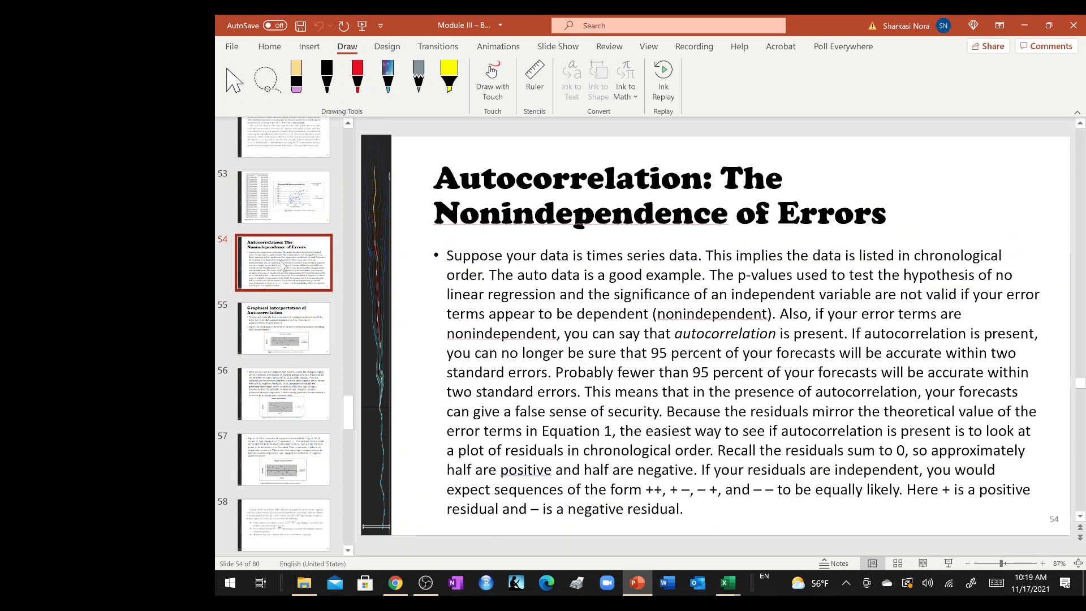
left_click(300, 216)
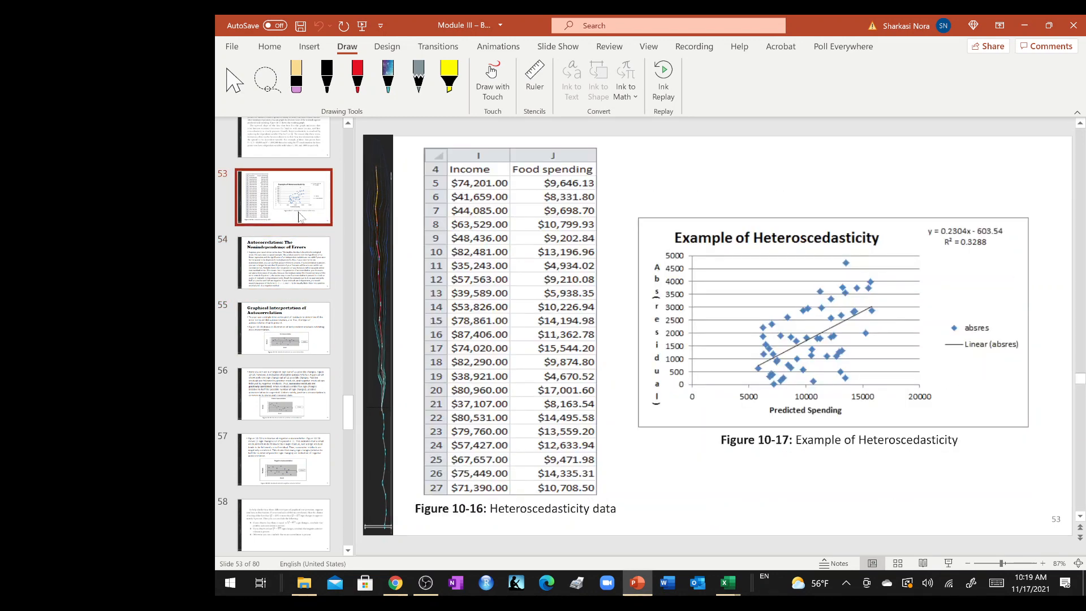
Review the Breusch-Pagan Test slides 50 and 51 and the heteroscedasticity definition on slide 49.
scroll(300, 217, "up", 3)
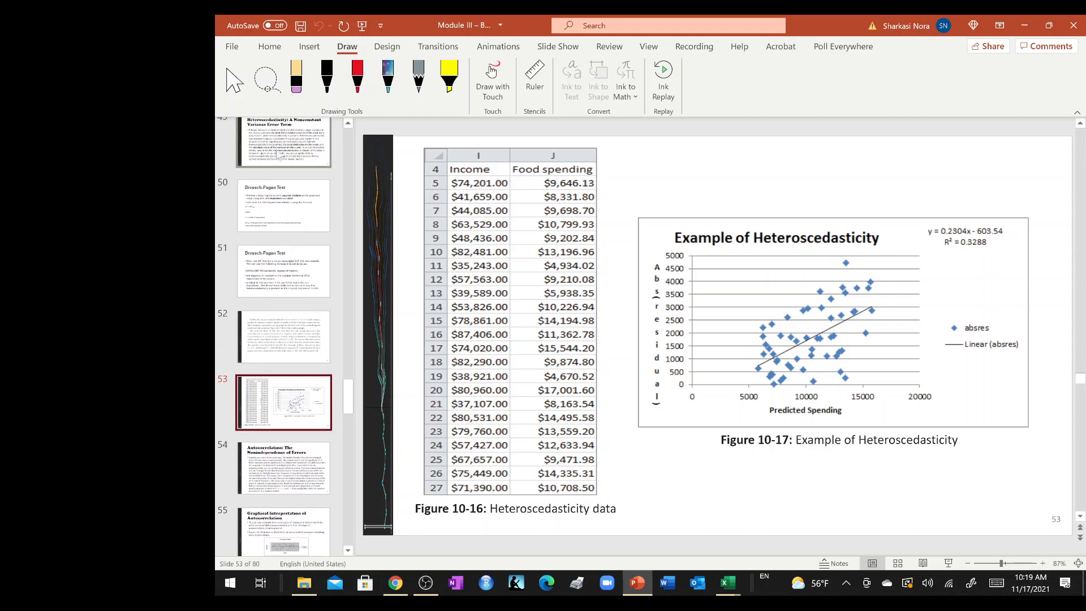
left_click(281, 212)
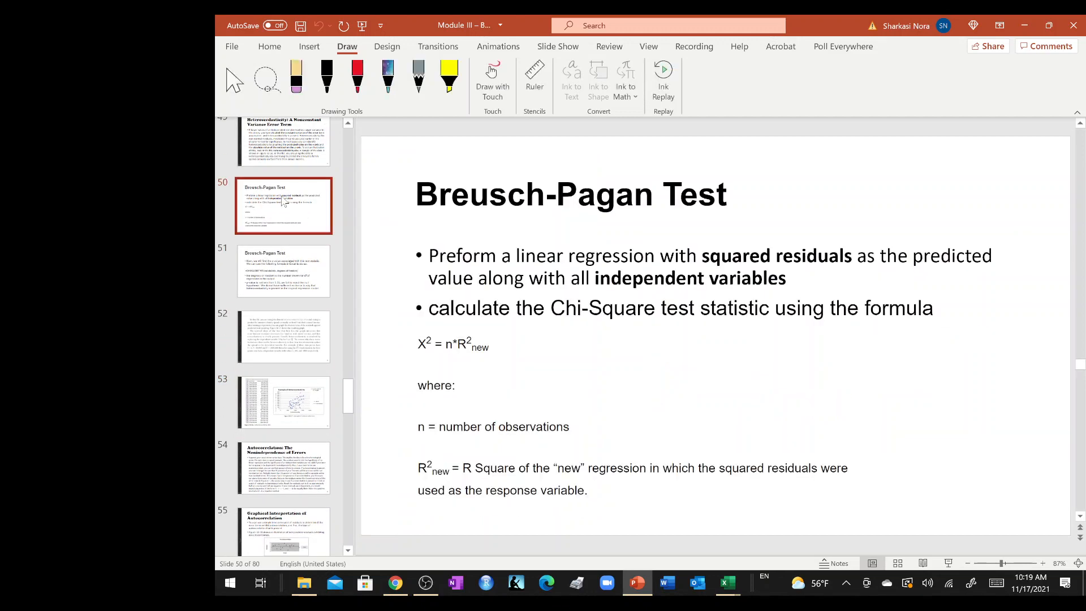
left_click(289, 267)
scroll(288, 271, "up", 6)
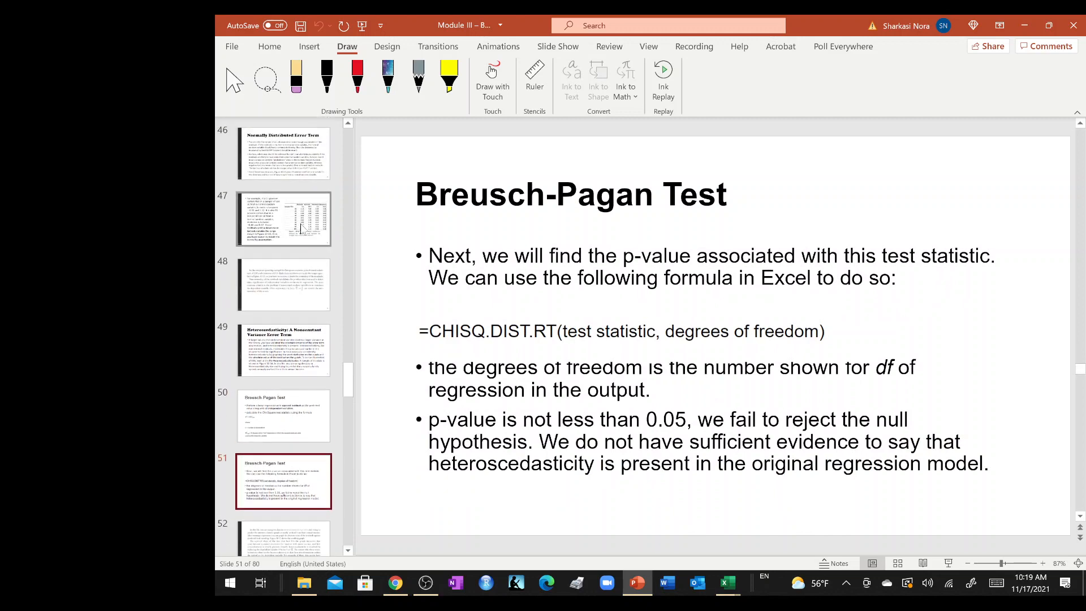
left_click(283, 335)
Examine slides 47 and 48 on the skewness and kurtosis ranges and the transformations for non-normal residuals.
left_click(292, 270)
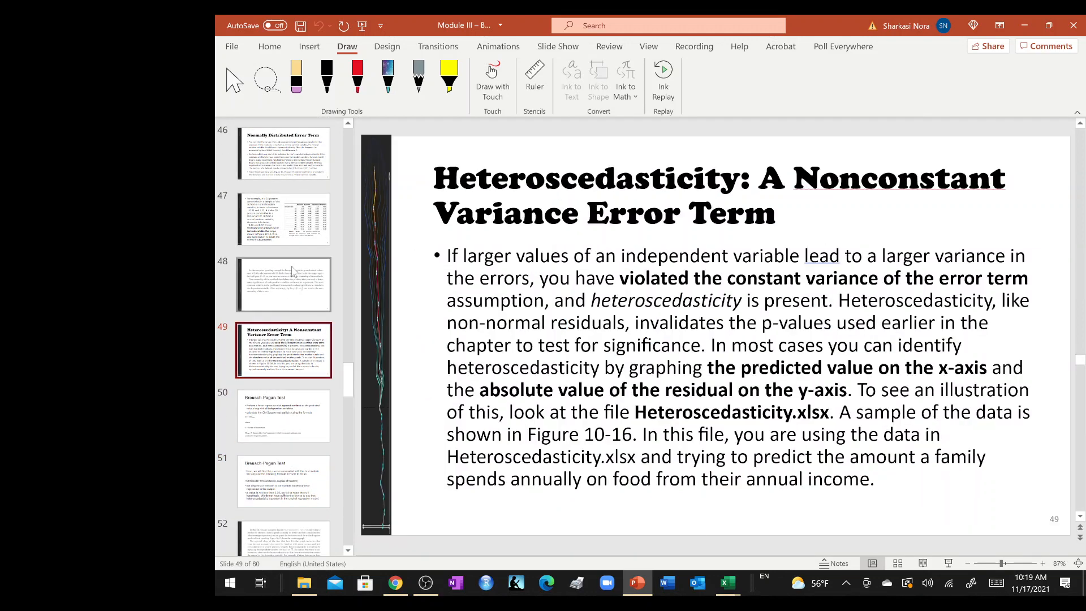
scroll(292, 270, "up", 4)
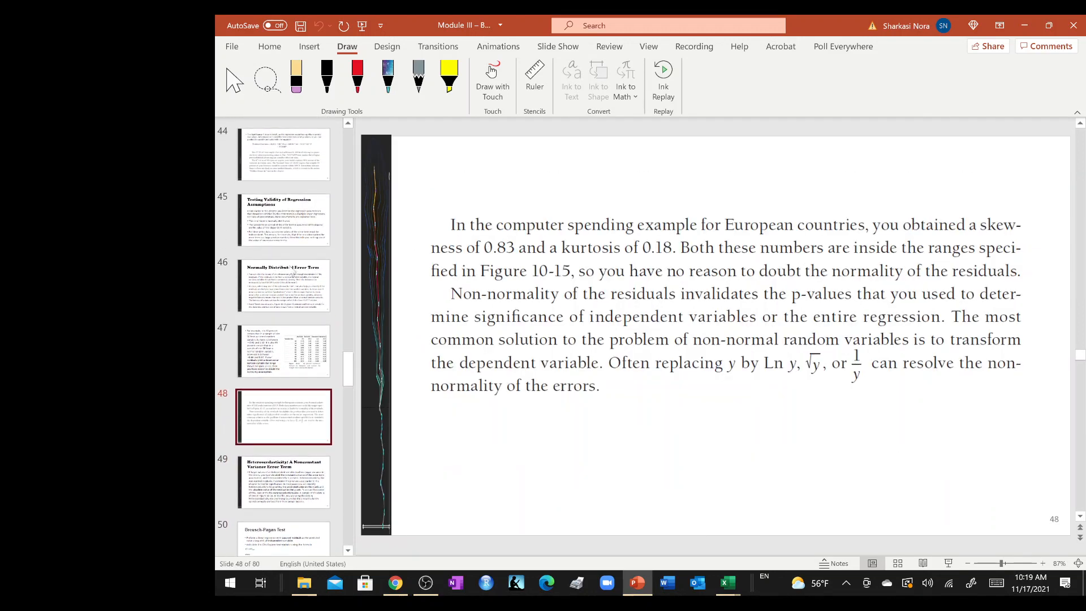
left_click(291, 344)
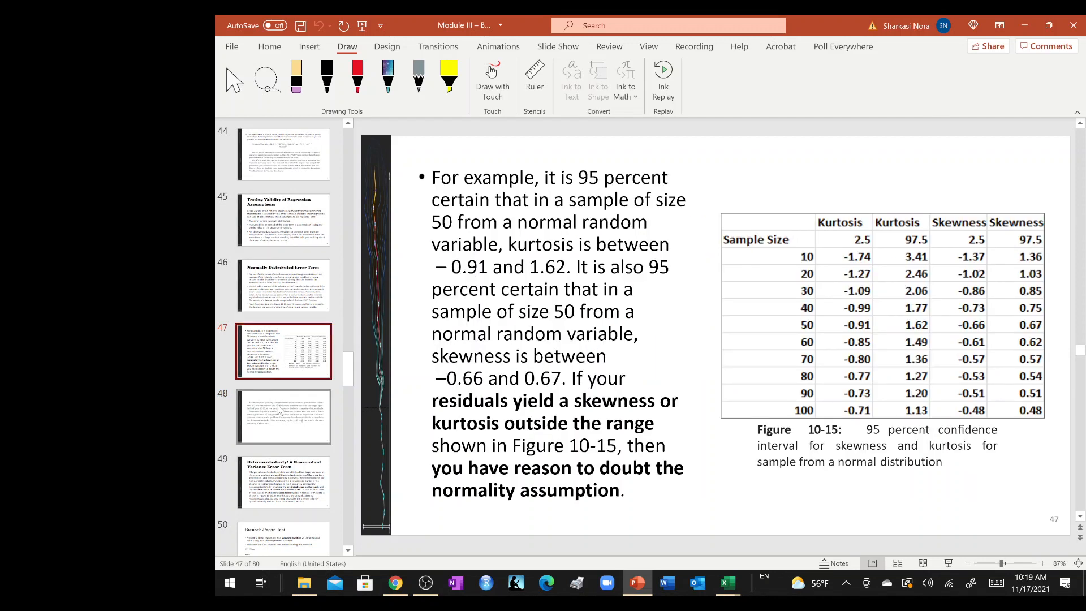
left_click(280, 407)
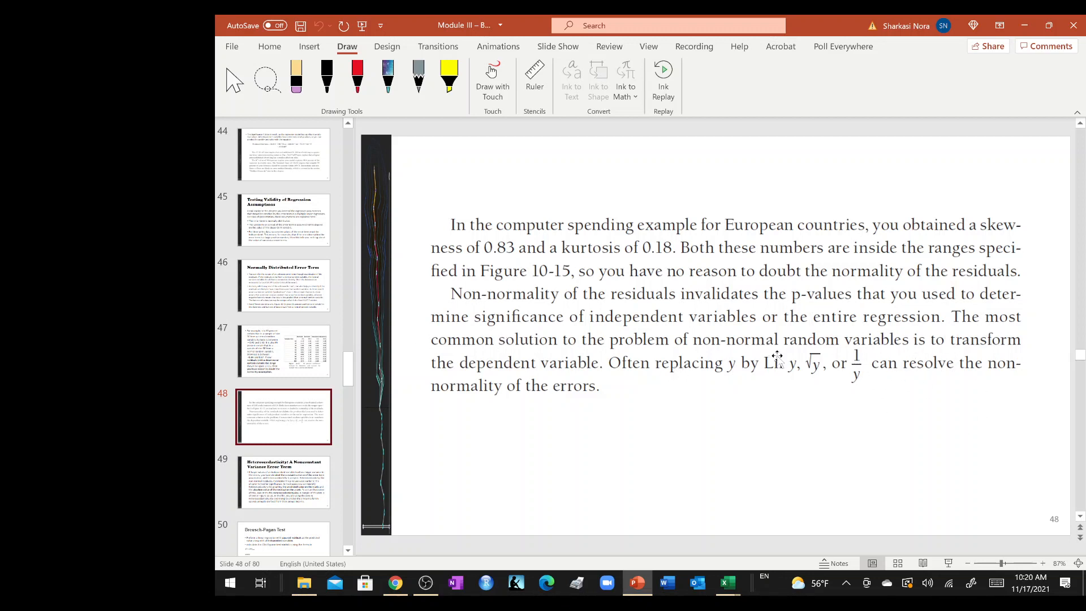
left_click(602, 388)
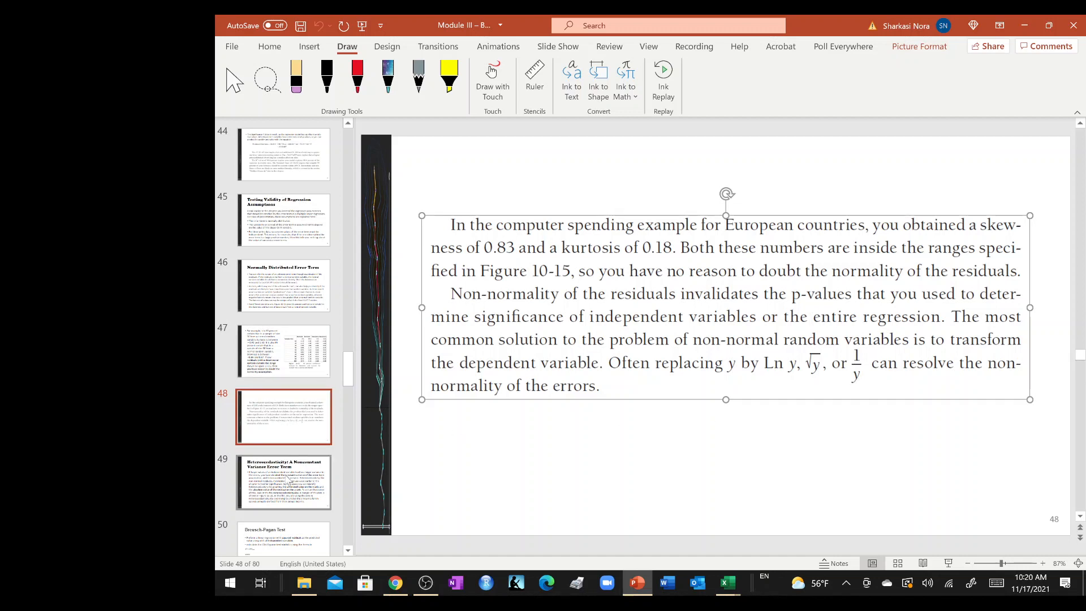
Go back through slides 49, 45, 44 and 43 to review the regression assumptions and the nonlinearity and interaction example.
left_click(289, 481)
scroll(299, 356, "up", 3)
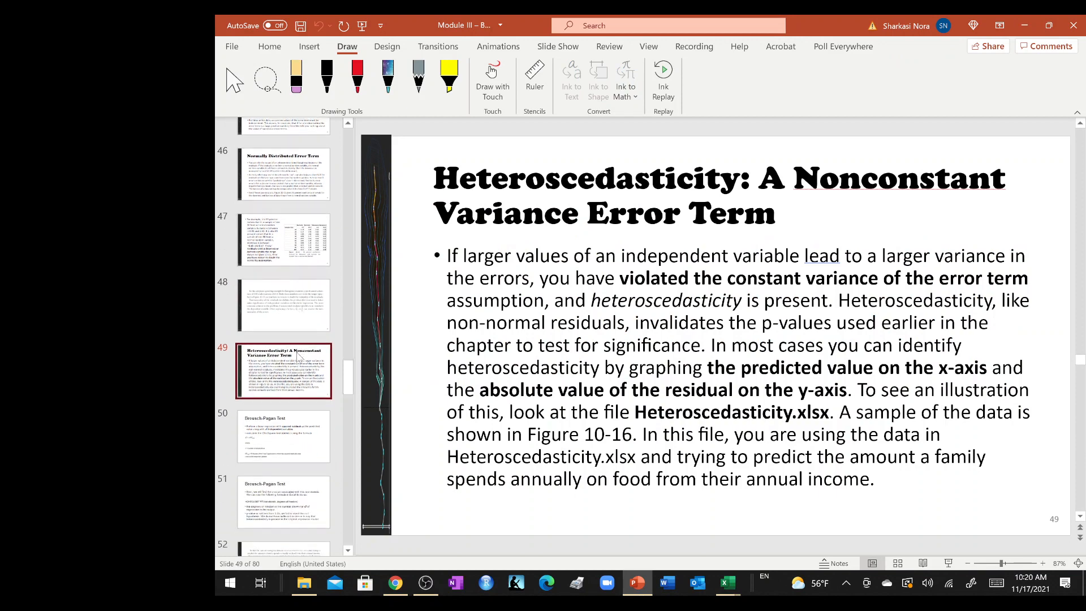
left_click(267, 306)
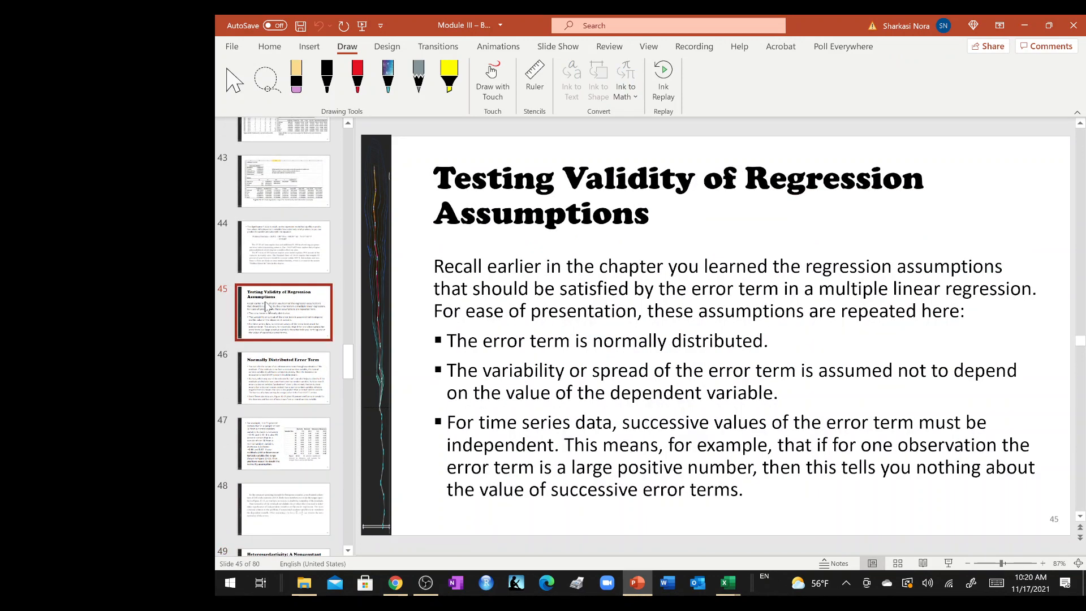
left_click(278, 258)
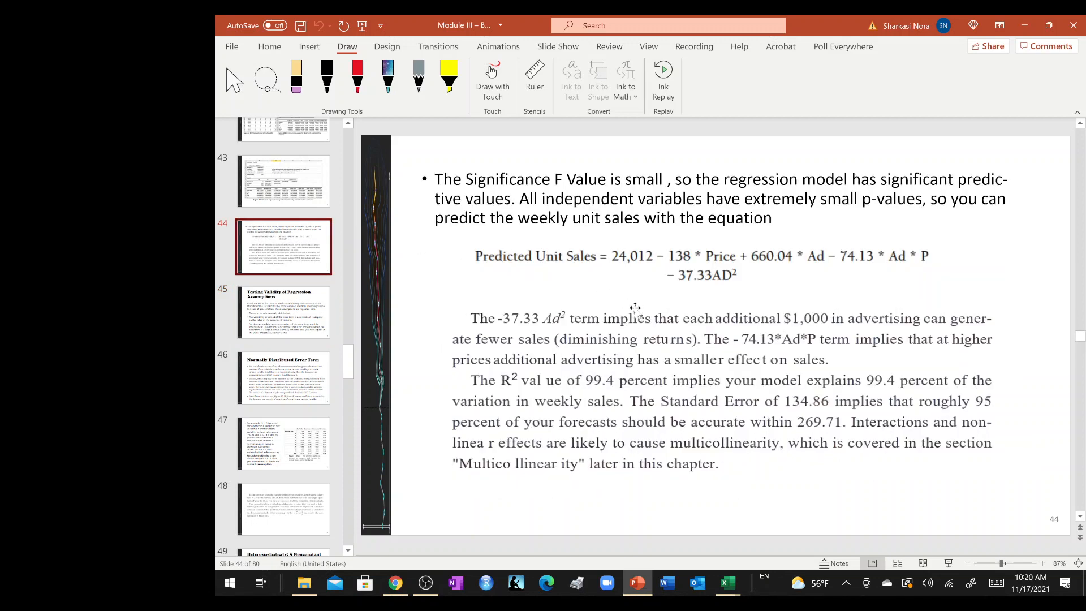
scroll(663, 320, "down", 1, "ctrl")
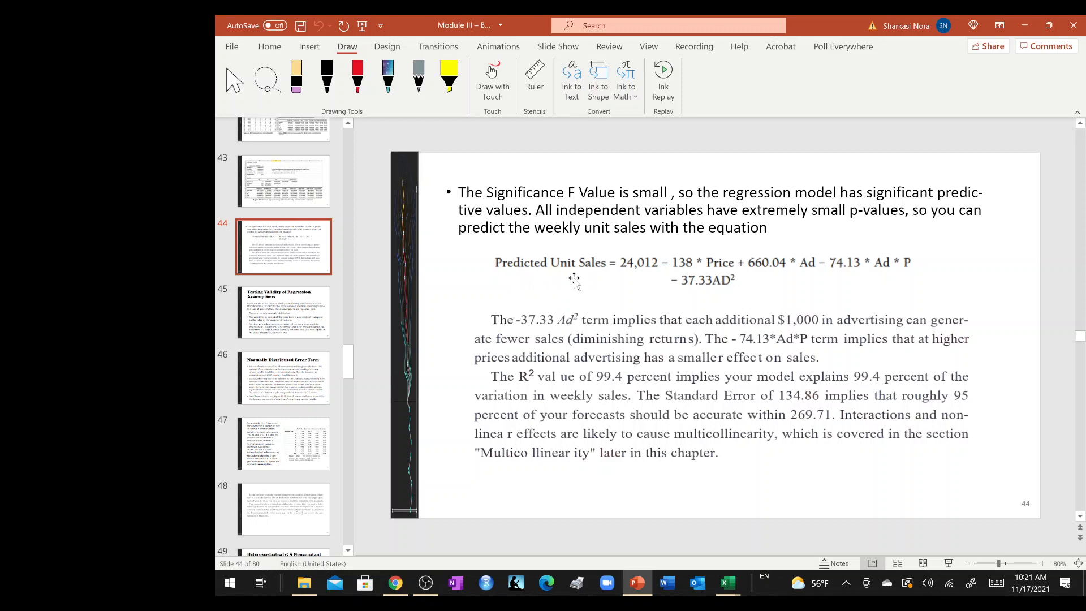
left_click(285, 185)
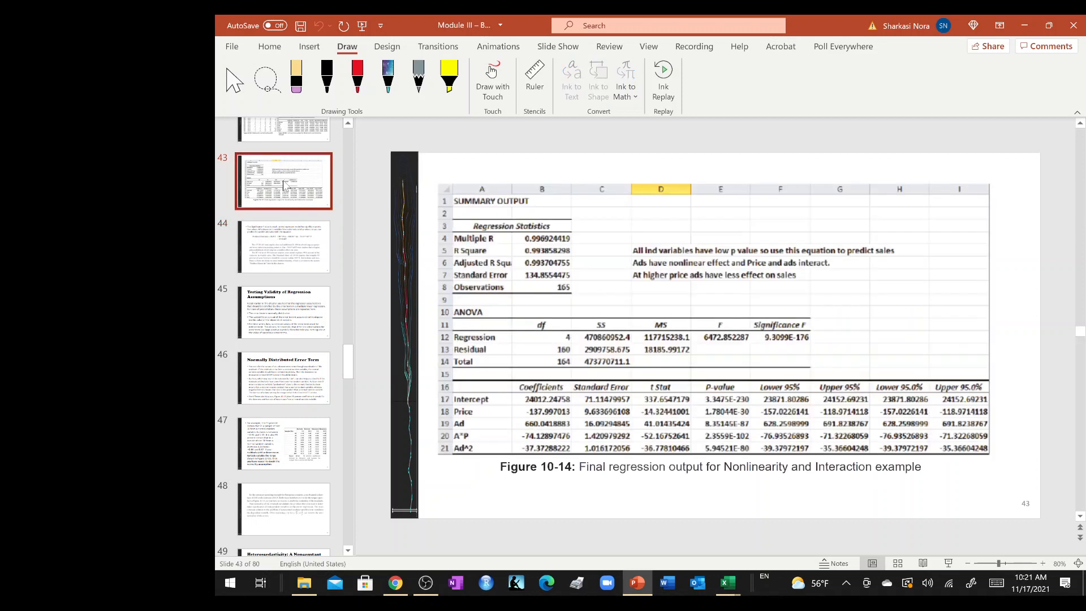